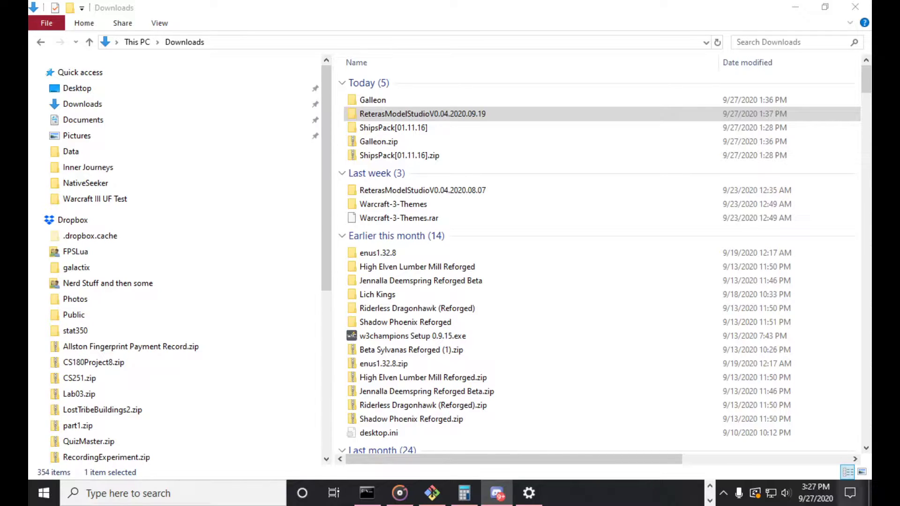
Open GalleonV2.mdx from the Galleon folder and ShipBark.mdx from the ShipsPack[01.11.16] folder in Downloads
double_click(415, 101)
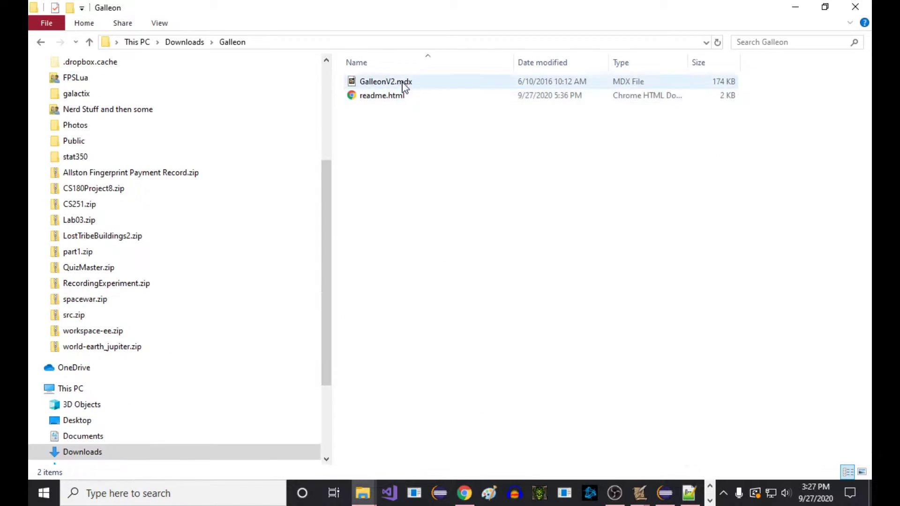
click(403, 84)
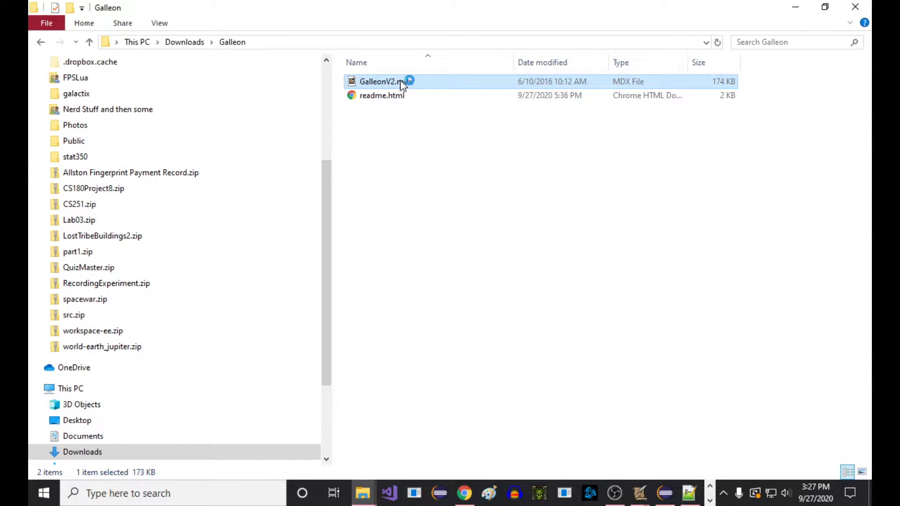
click(184, 41)
double_click(428, 132)
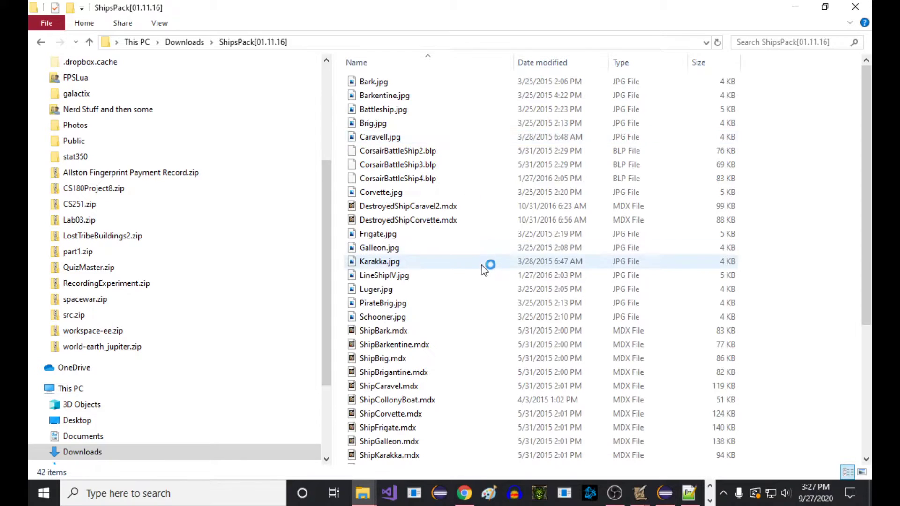
scroll(480, 270, down, 5)
scroll(451, 267, up, 1)
scroll(451, 267, down, 1)
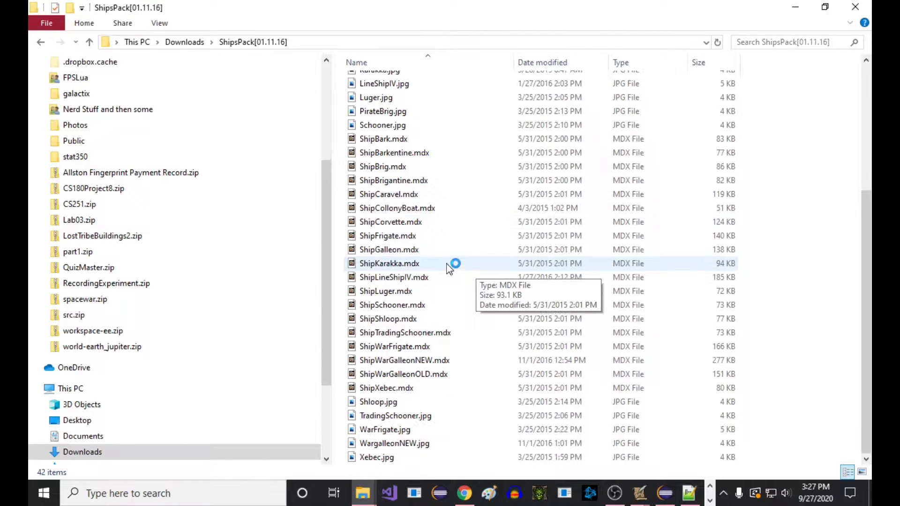
scroll(451, 268, up, 2)
click(392, 218)
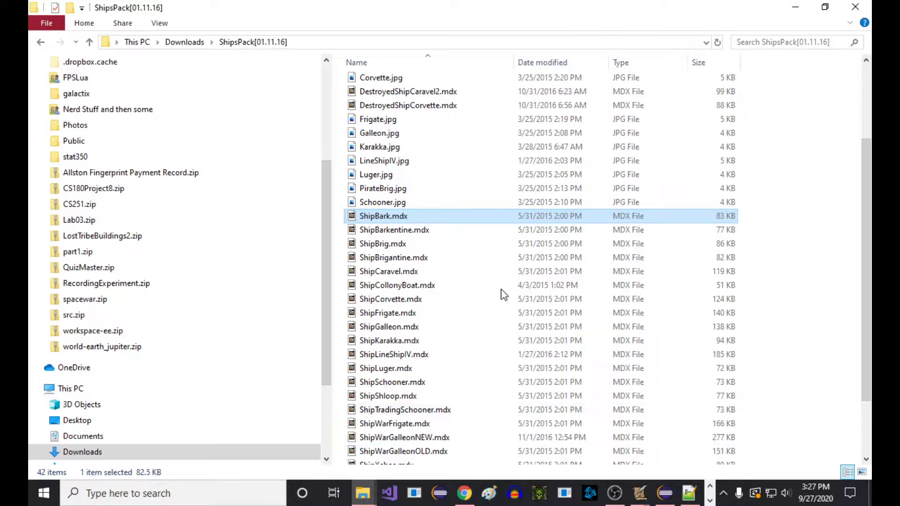
click(711, 501)
click(436, 220)
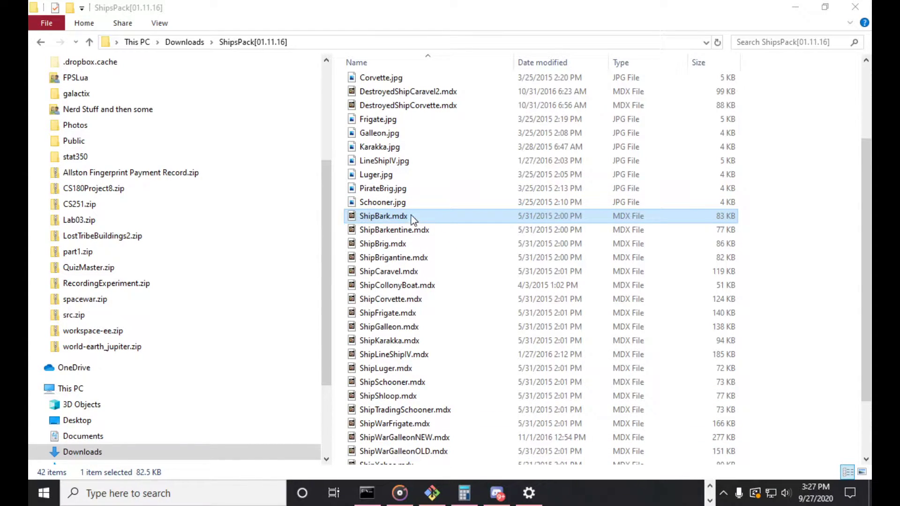
scroll(406, 216, up, 3)
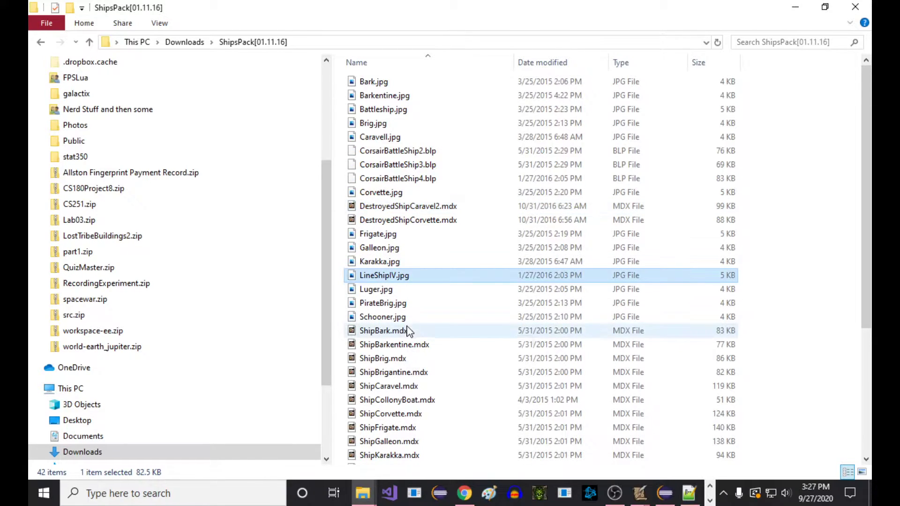
Switch to the Retera Model Studio window with the galleon and preview its Attack animation around the side cannons
click(711, 501)
click(561, 493)
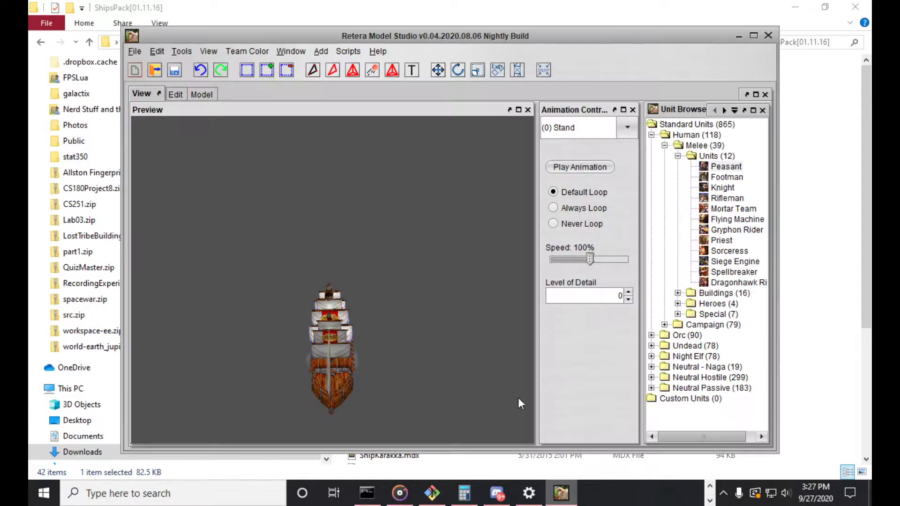
click(580, 129)
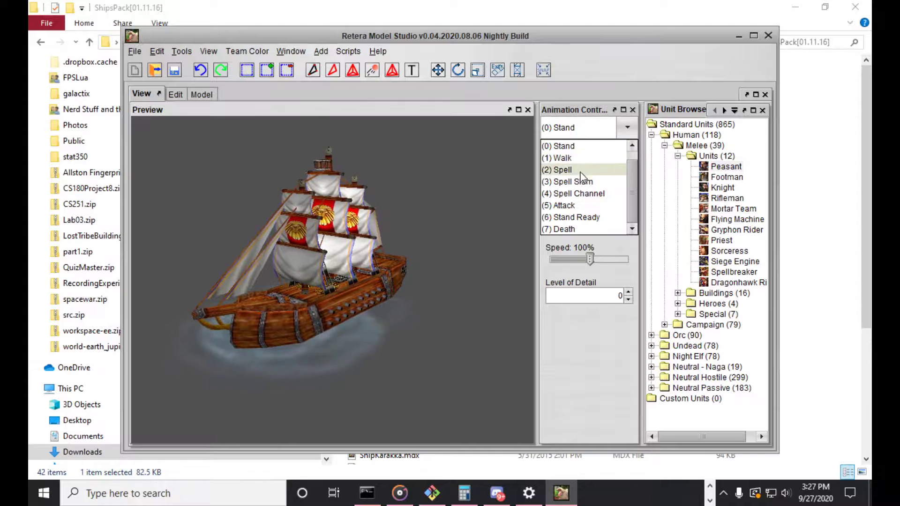
click(568, 212)
scroll(381, 262, up, 5)
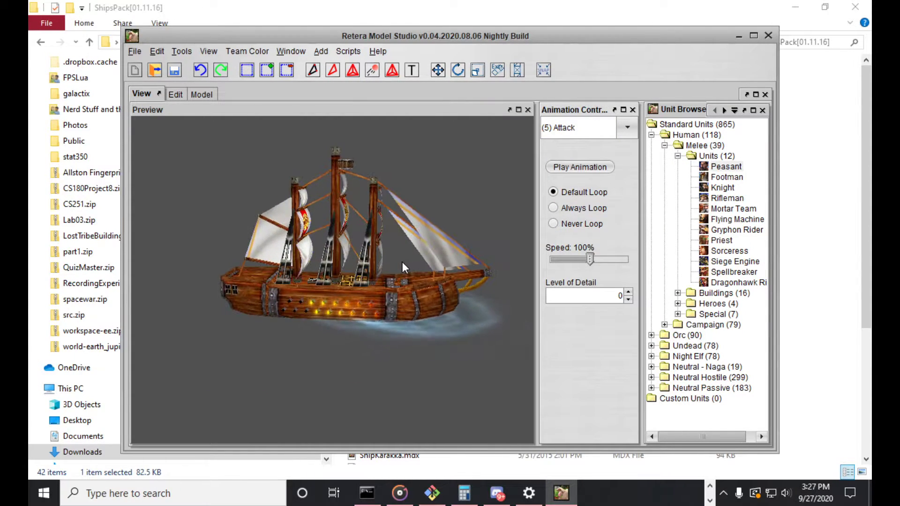
drag(388, 269, 348, 270)
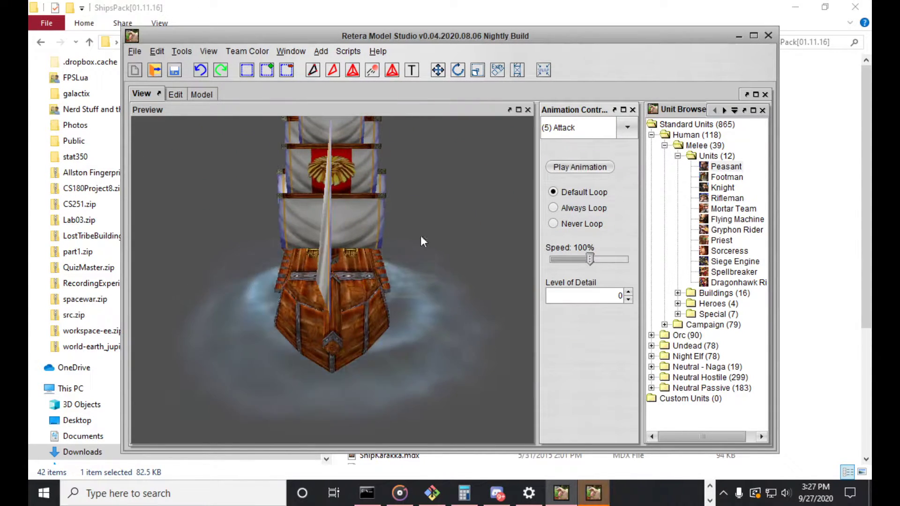
click(597, 168)
drag(426, 214, 454, 214)
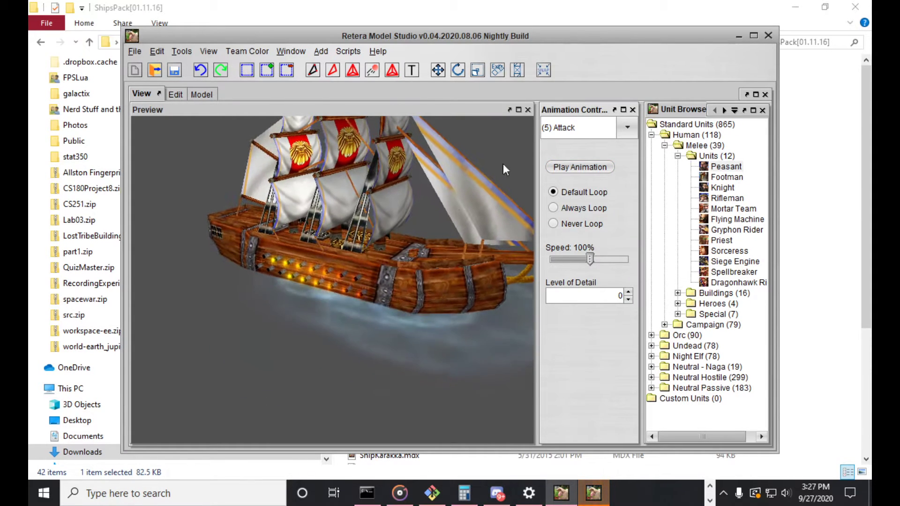
Preview the galleon's Spell animation from several angles
click(627, 128)
click(582, 172)
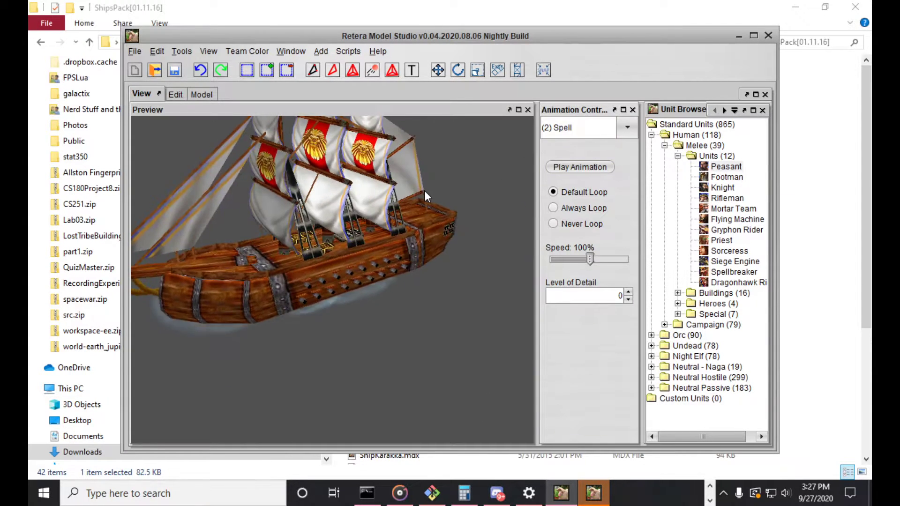
drag(424, 190, 448, 192)
scroll(448, 192, down, 4)
Preview the galleon's Stand animation and return to its Attack animation
click(628, 127)
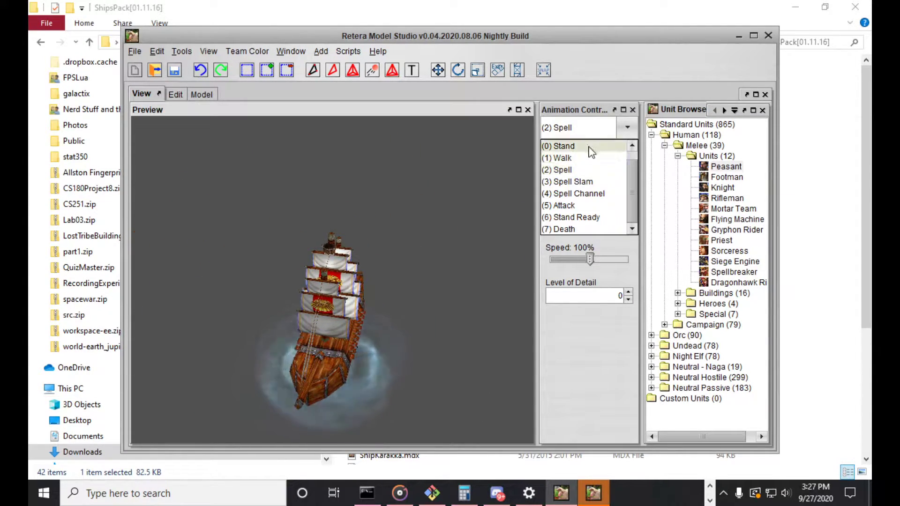
click(563, 144)
click(627, 127)
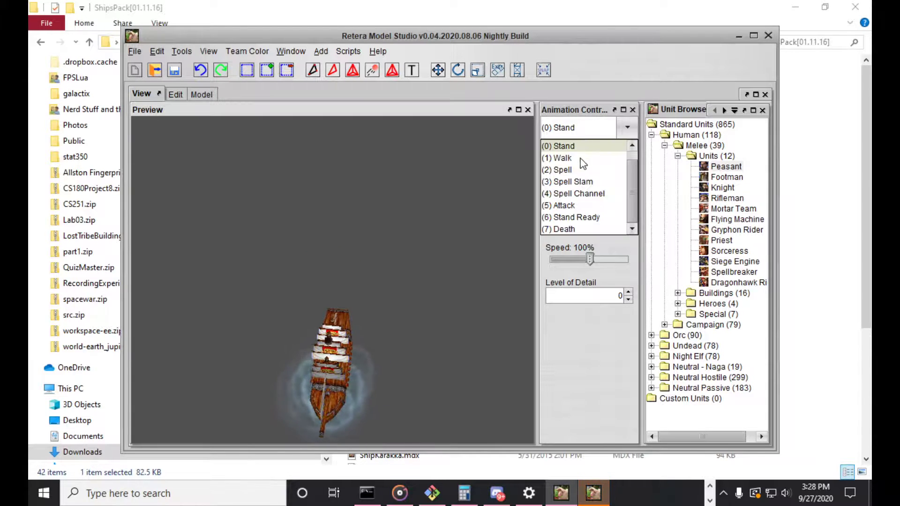
click(582, 205)
scroll(302, 353, up, 10)
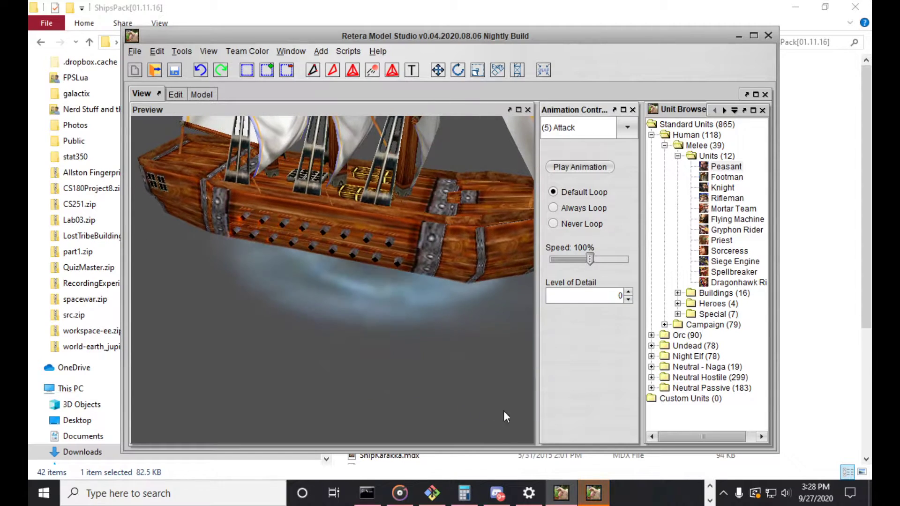
Switch to the second ship's Retera Model Studio window and preview its Spell First animation
click(590, 494)
mouse_move(325, 290)
mouse_down()
mouse_move(365, 297)
mouse_move(314, 297)
mouse_up()
scroll(337, 300, up, 5)
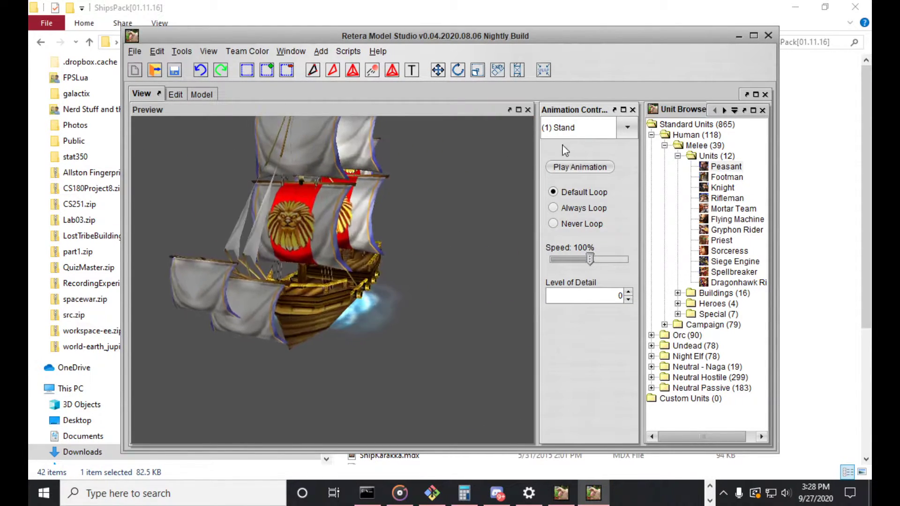
click(587, 131)
click(585, 207)
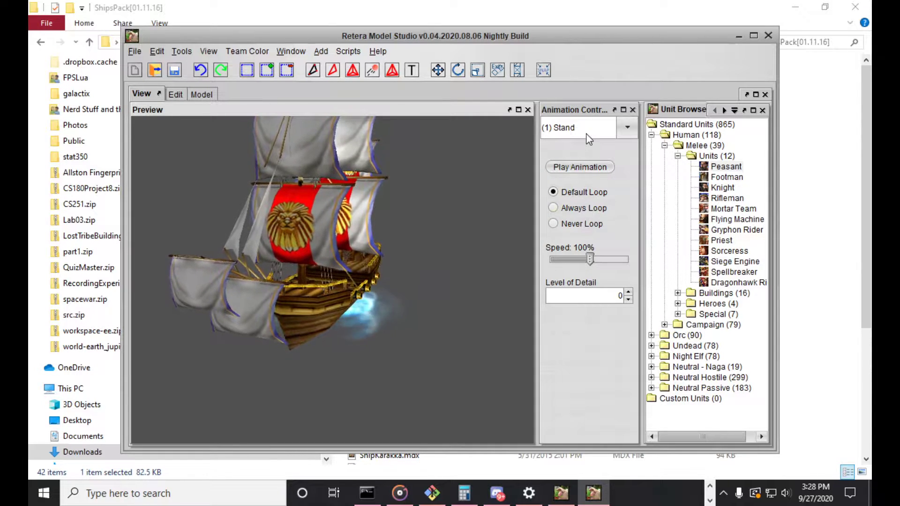
click(586, 129)
click(582, 218)
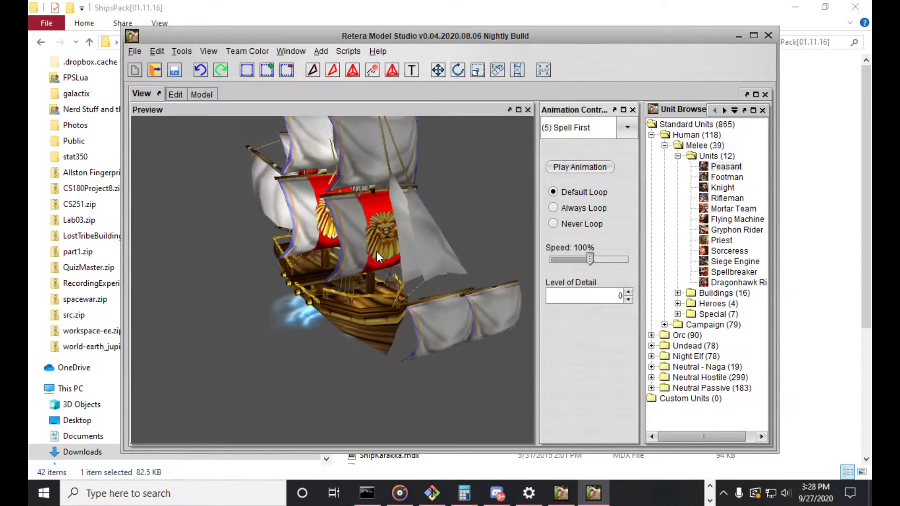
drag(475, 212, 459, 231)
scroll(411, 258, up, 2)
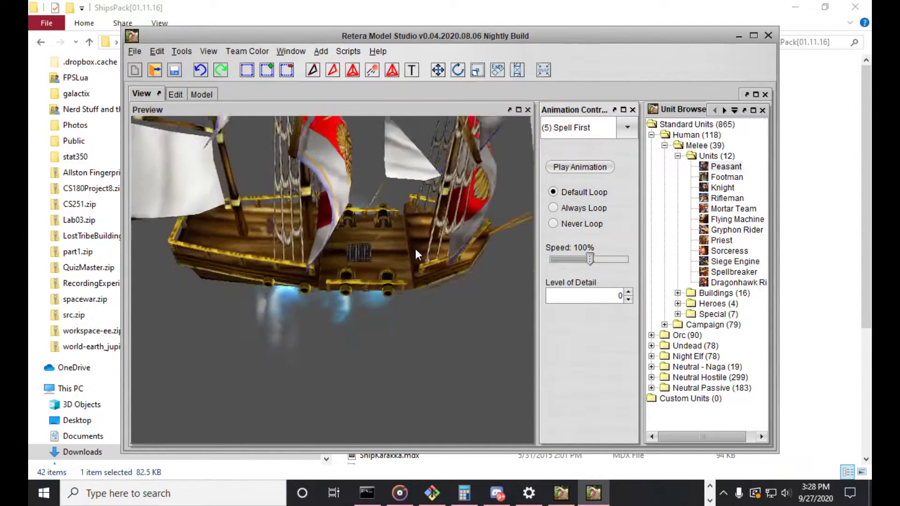
Preview the second ship's Spell Second animation and return it to Stand
click(586, 128)
click(581, 229)
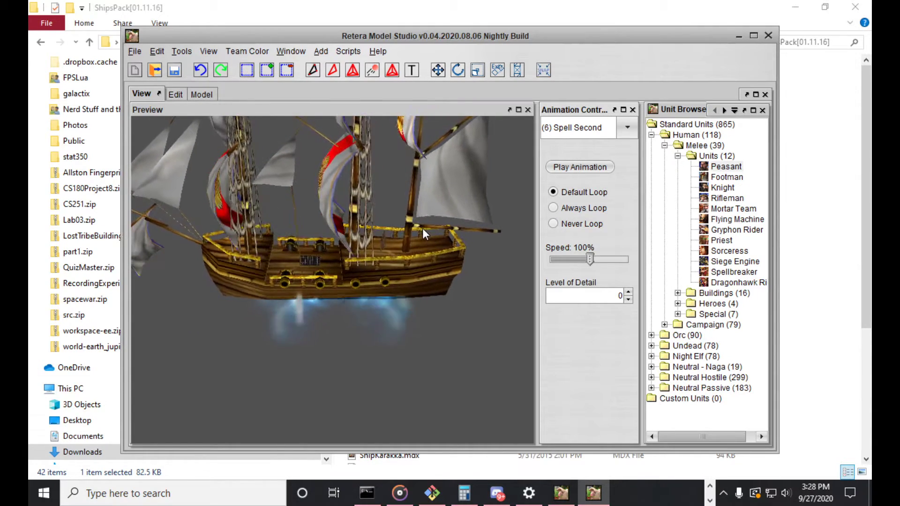
click(577, 127)
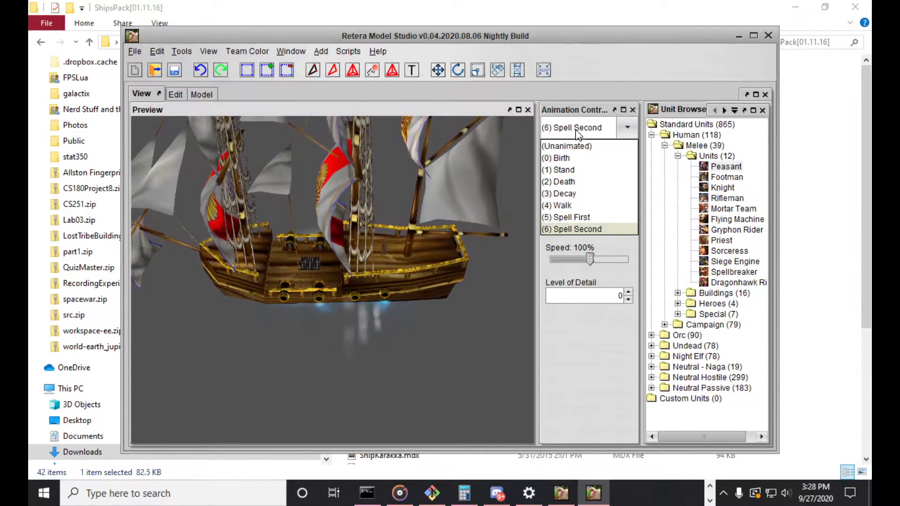
click(560, 169)
drag(436, 214, 397, 218)
scroll(388, 221, down, 3)
scroll(407, 217, down, 3)
scroll(397, 218, up, 3)
Go back to the galleon's window and examine the cannon fire in its Attack animation
click(561, 493)
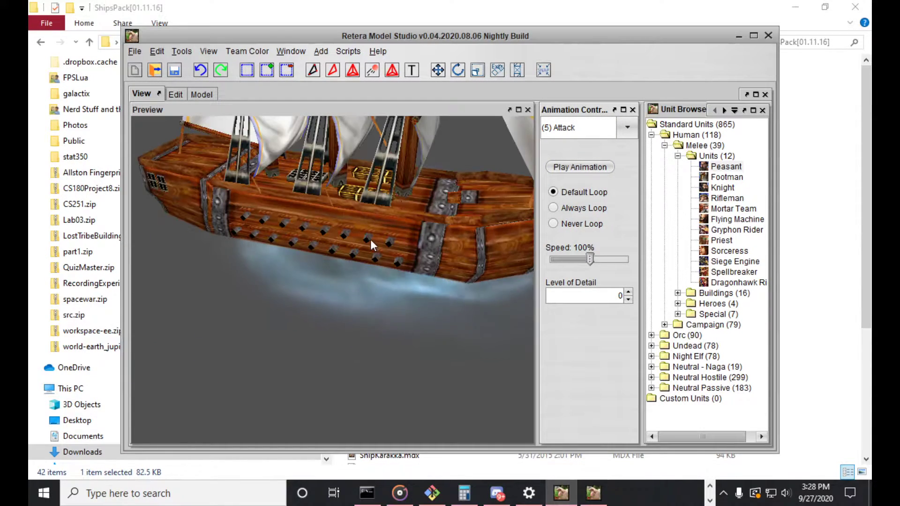
scroll(370, 239, down, 3)
scroll(424, 223, up, 3)
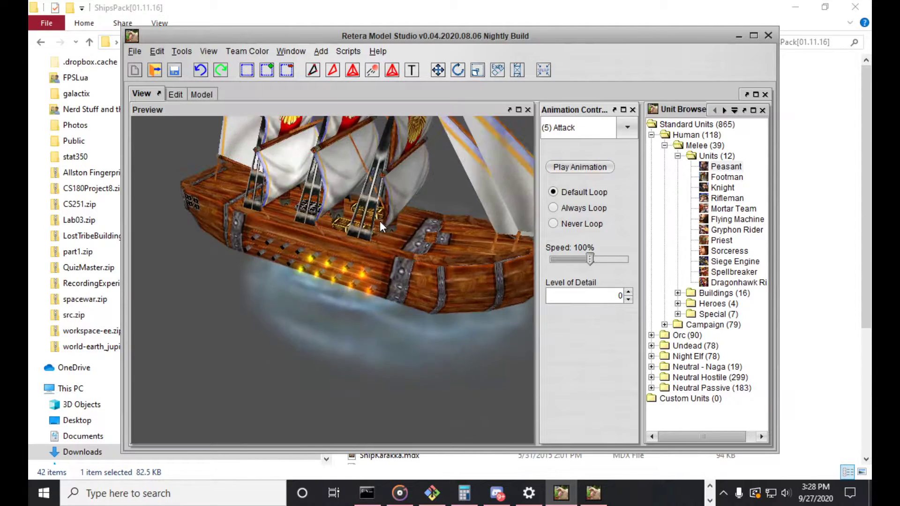
scroll(303, 257, up, 4)
scroll(328, 247, down, 7)
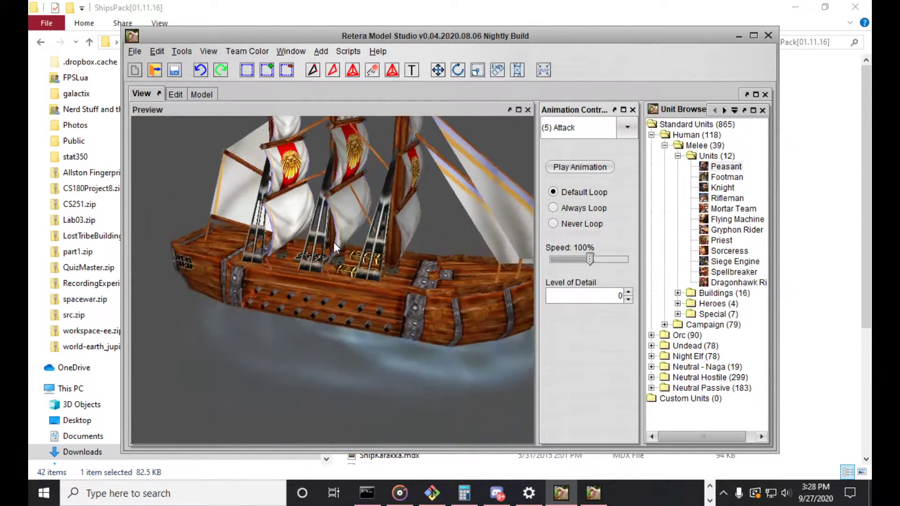
Open the galleon in the editing workspace with the window maximized, and make its nodes visible
click(179, 89)
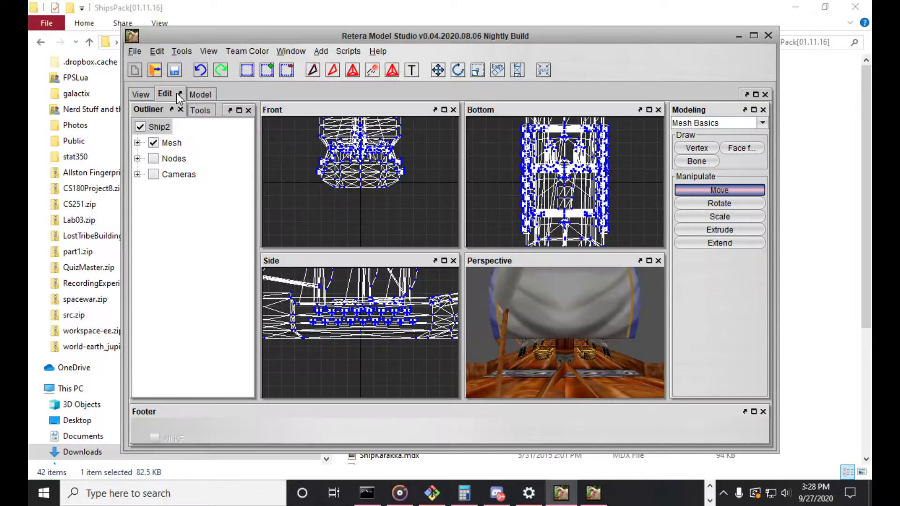
scroll(611, 363, down, 4)
drag(569, 348, 439, 267)
drag(607, 376, 587, 317)
middle_drag(586, 319, 568, 347)
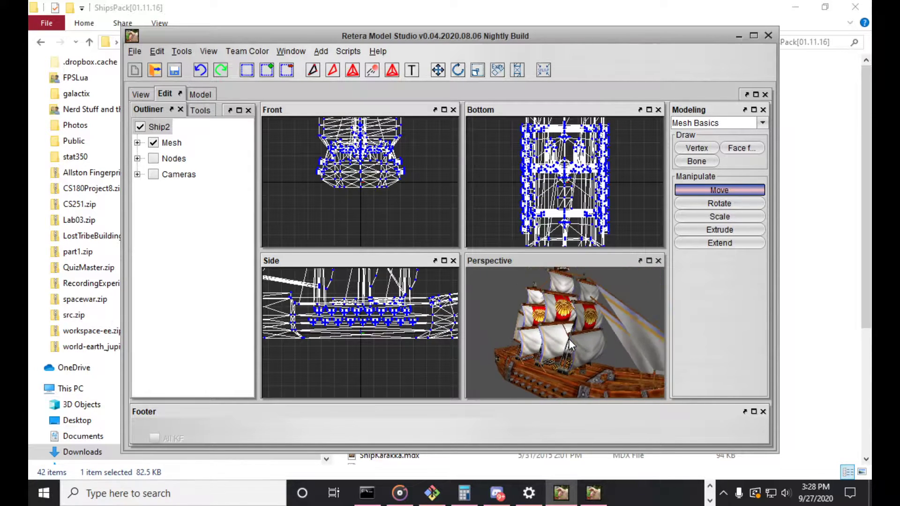
drag(568, 347, 586, 350)
double_click(491, 36)
scroll(589, 324, up, 5)
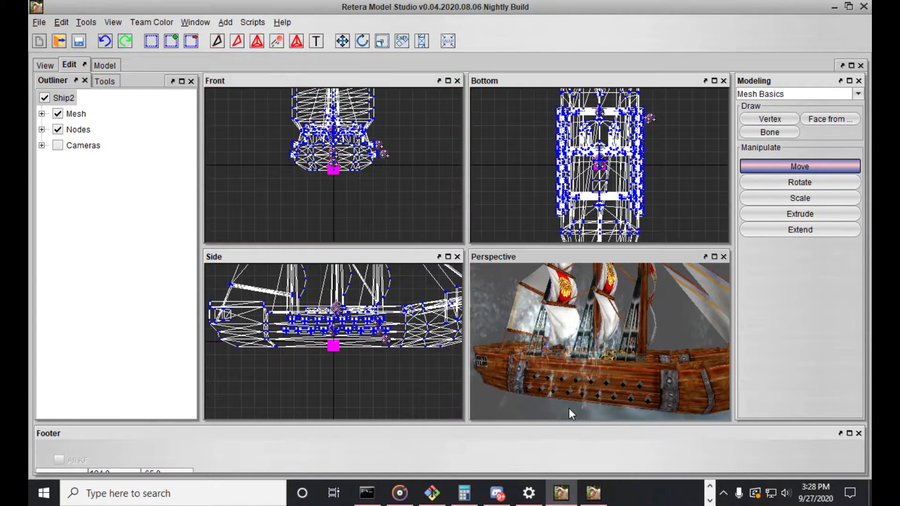
Expand the node list and show Bone01 and the "water1" particle emitters in turn to check what each one is
click(42, 130)
click(58, 130)
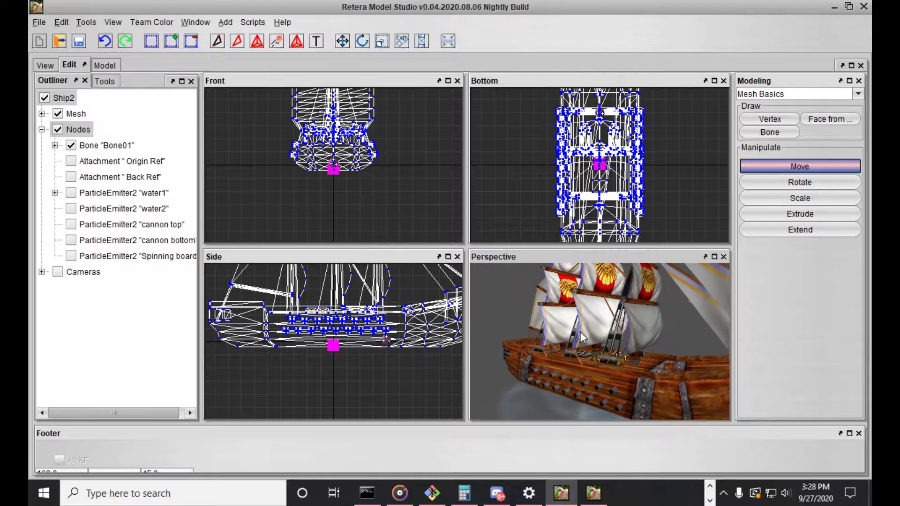
click(71, 146)
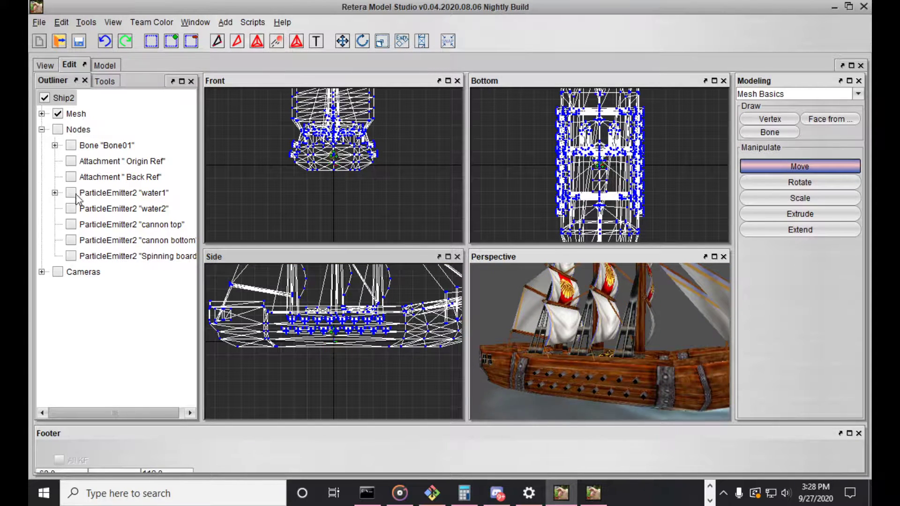
click(55, 192)
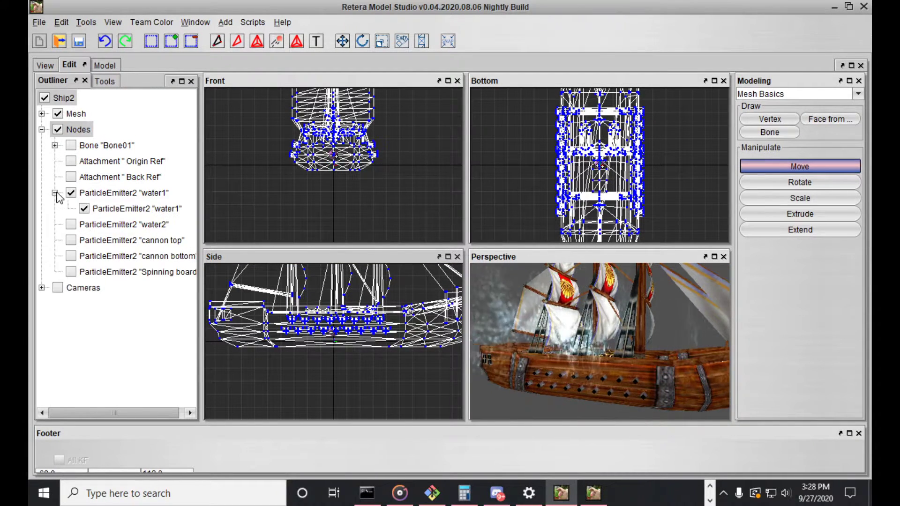
middle_drag(637, 356, 629, 358)
click(132, 192)
click(126, 149)
mouse_move(623, 366)
mouse_down()
mouse_move(576, 363)
mouse_move(614, 345)
mouse_up()
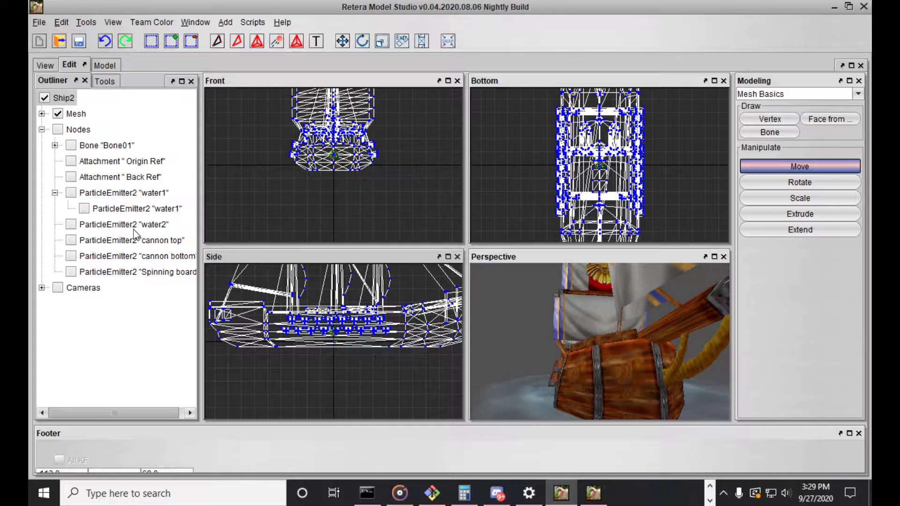
Expand Bone01 and show only the "cannon top" and "cannon bottom" particle emitters, framing them beside the hull's cannons
click(55, 145)
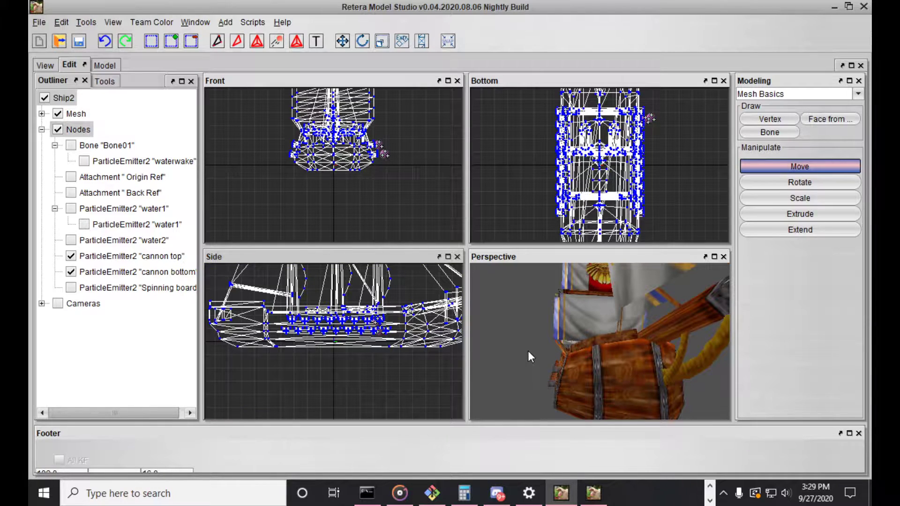
scroll(391, 328, up, 5)
mouse_move(575, 358)
mouse_down()
mouse_move(601, 359)
mouse_move(528, 356)
mouse_move(557, 358)
mouse_up()
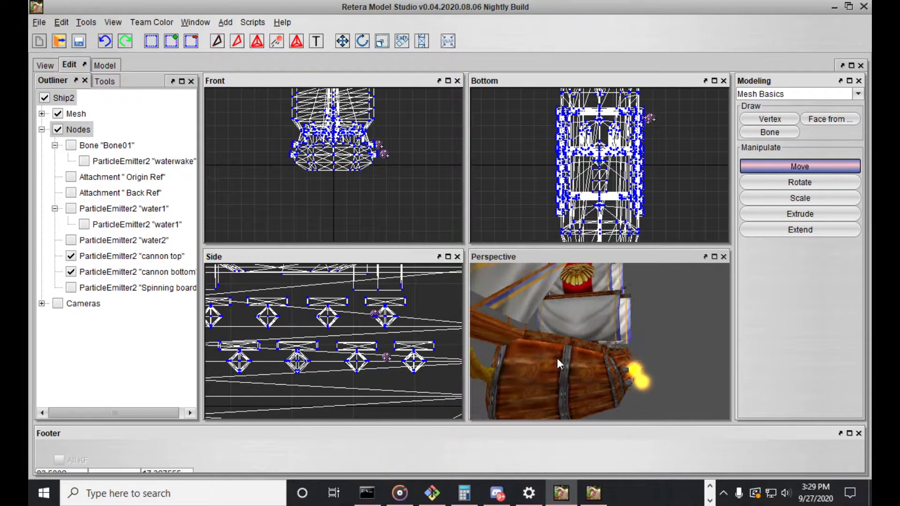
Switch the galleon from mesh editing to animation editing and bring its side cannons into view
key(f)
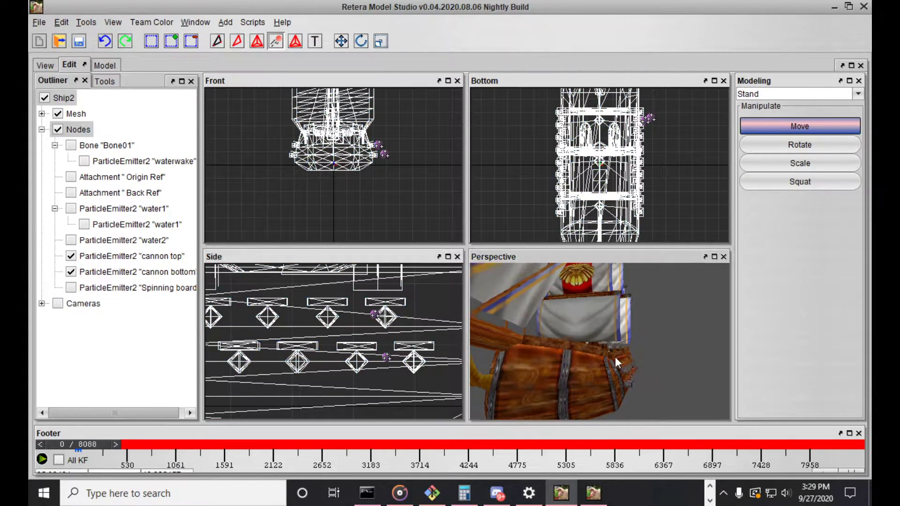
drag(617, 356, 610, 359)
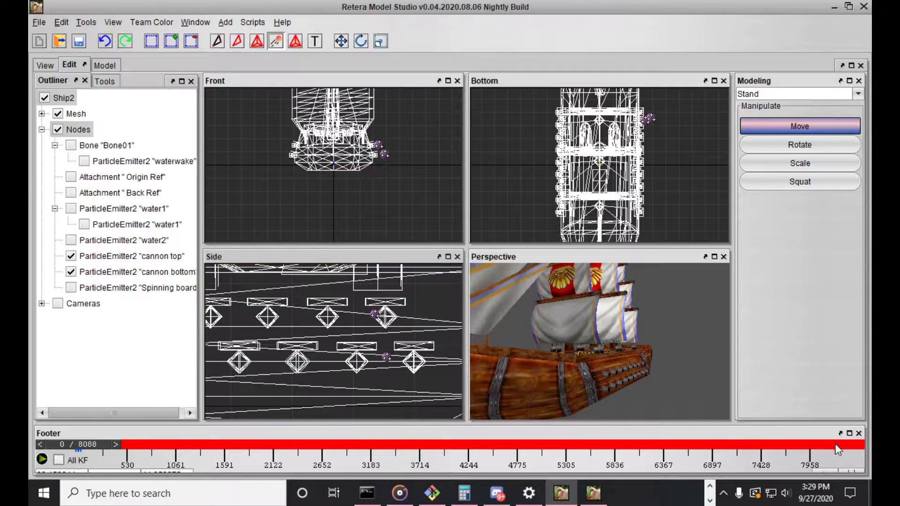
Set the galleon's timeline bounds to the Attack animation and frame its side cannons in the perspective view
click(856, 472)
click(357, 195)
click(356, 182)
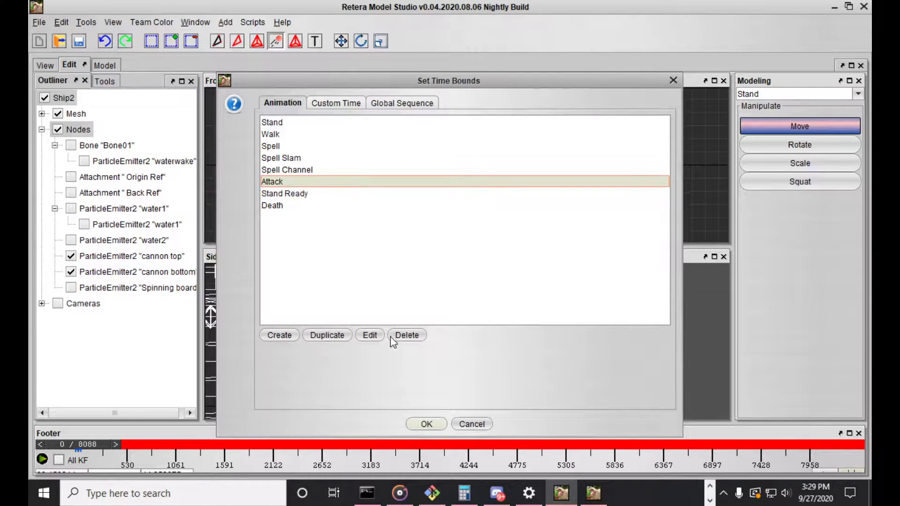
click(426, 424)
drag(605, 376, 527, 406)
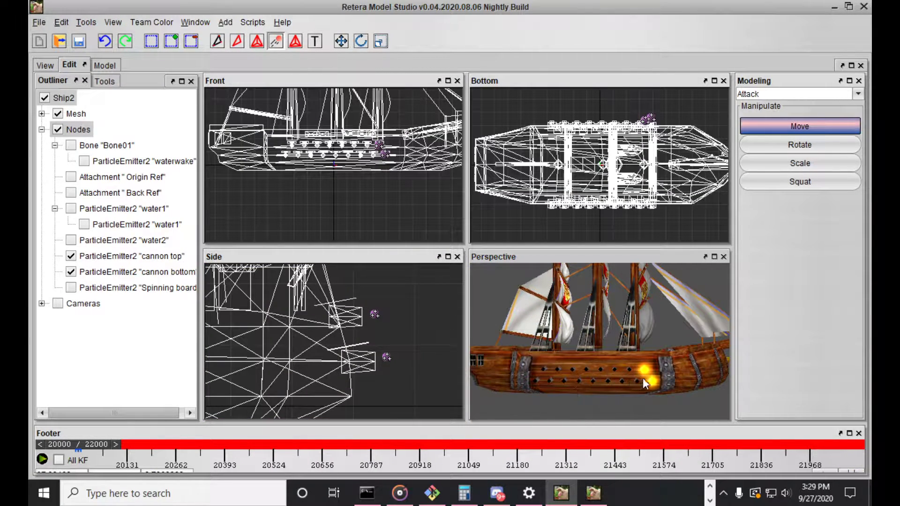
scroll(643, 378, up, 4)
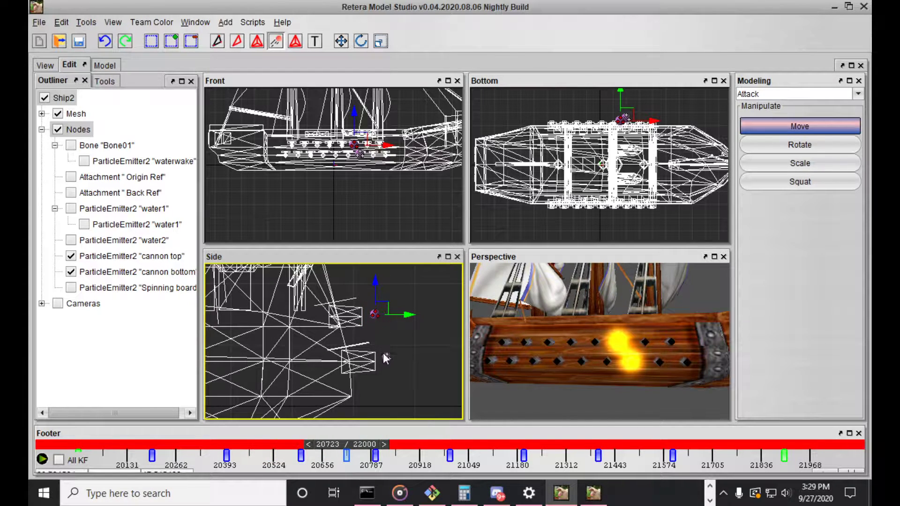
Step through the Attack animation's keyframes to examine how the two cannon emitters move and fire along the hull
drag(369, 446, 354, 451)
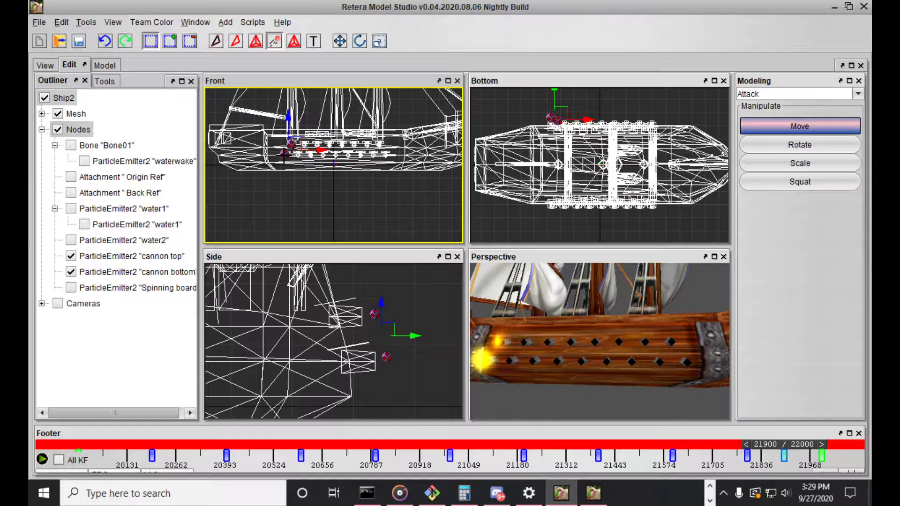
drag(553, 364, 547, 372)
key(Right)
key(Right)
key(Right)
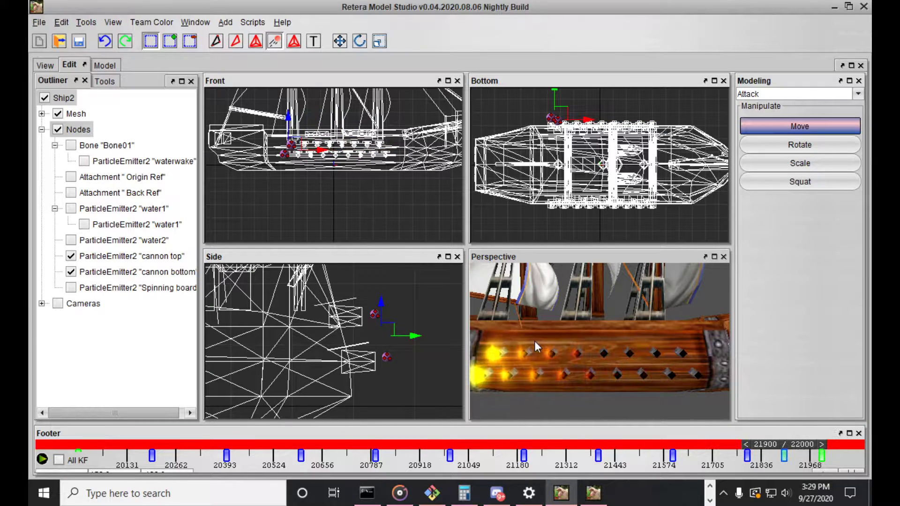
scroll(534, 342, down, 5)
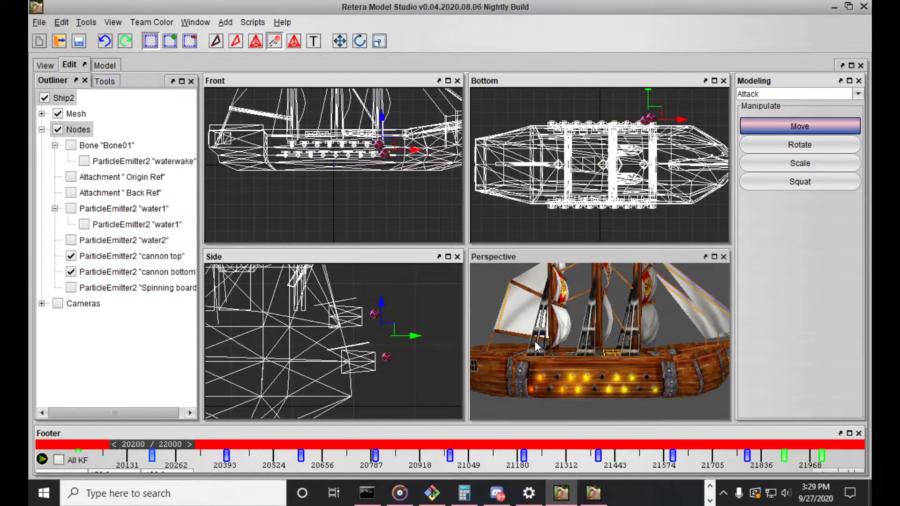
drag(534, 340, 567, 293)
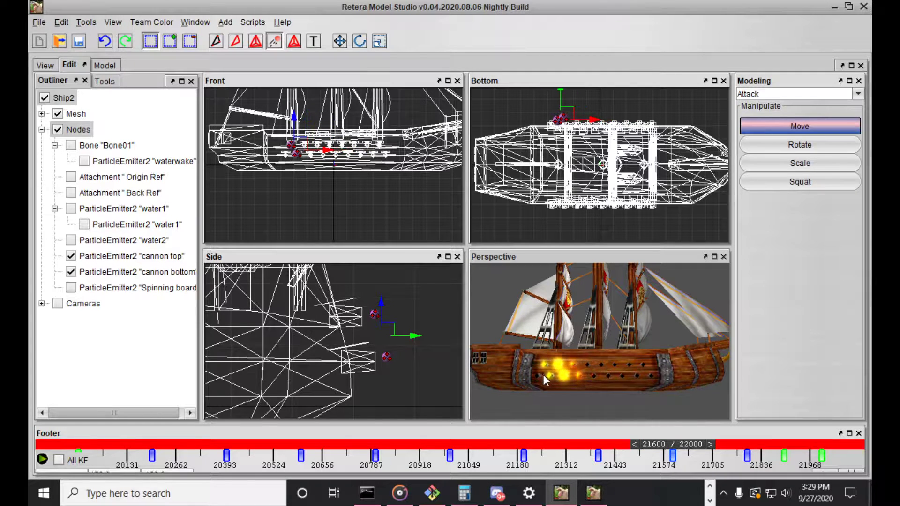
Check the other ship's file name in the second model editor window's list of recent files
click(192, 23)
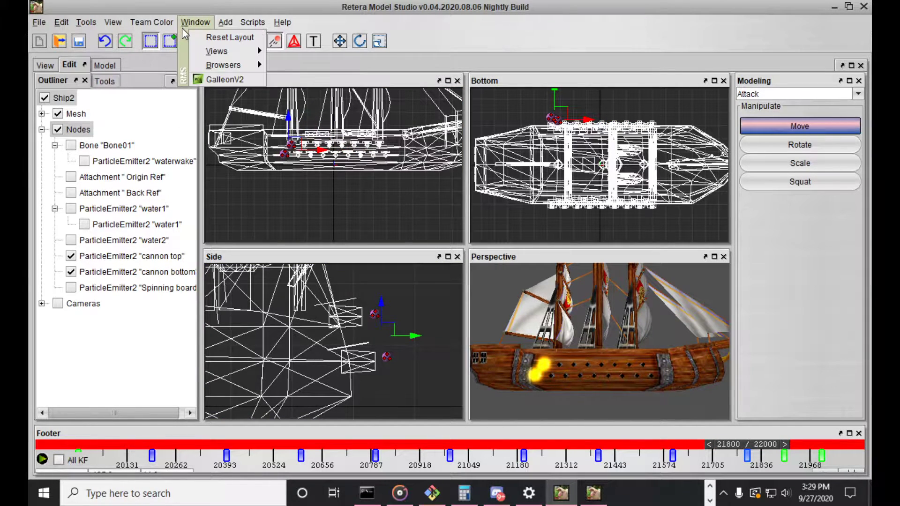
click(35, 29)
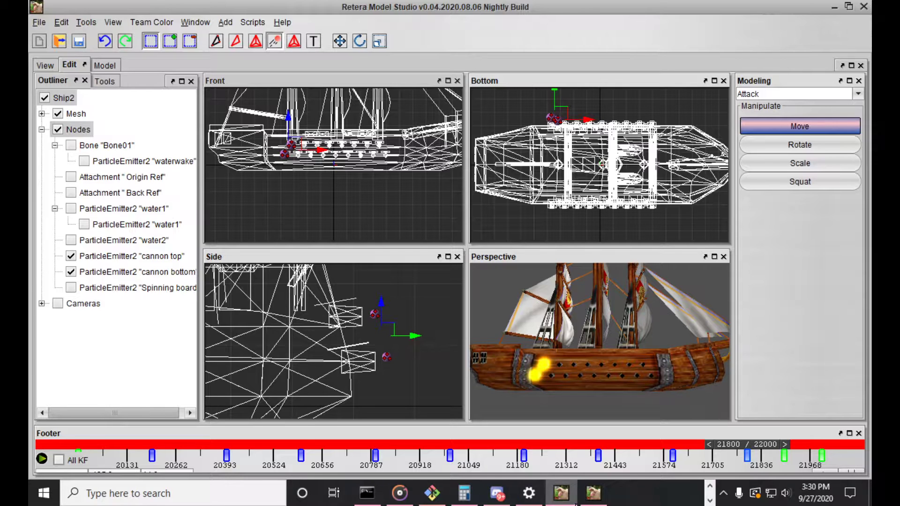
click(593, 493)
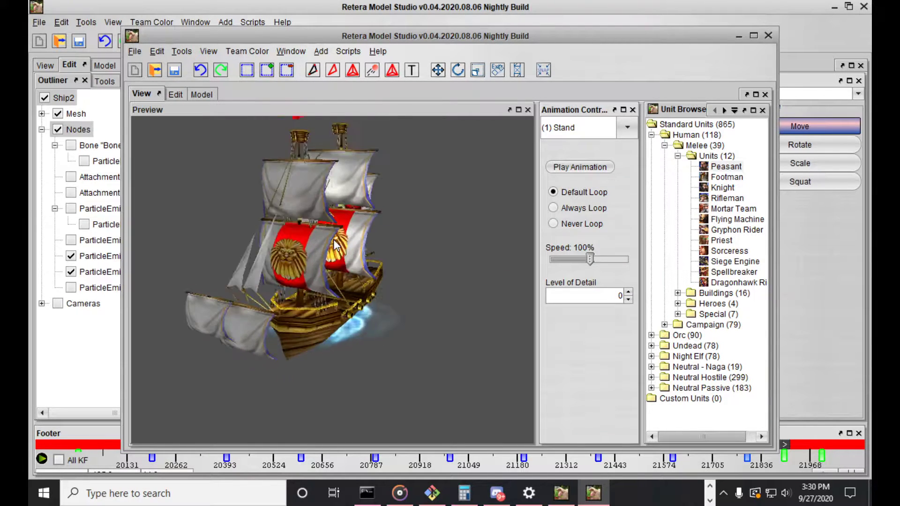
click(135, 51)
mouse_move(156, 96)
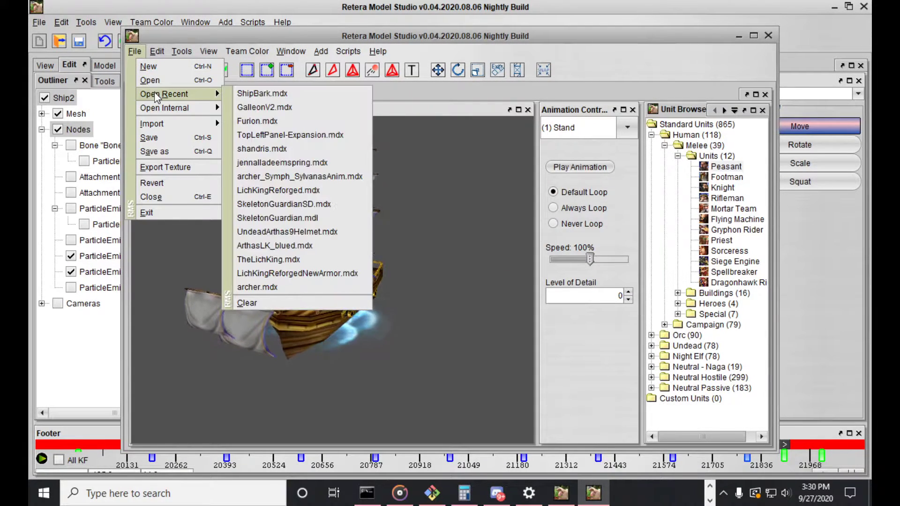
Open ShipBark.mdx from the ShipsPack[01.11.16] folder in Downloads alongside the galleon in the first window
click(39, 22)
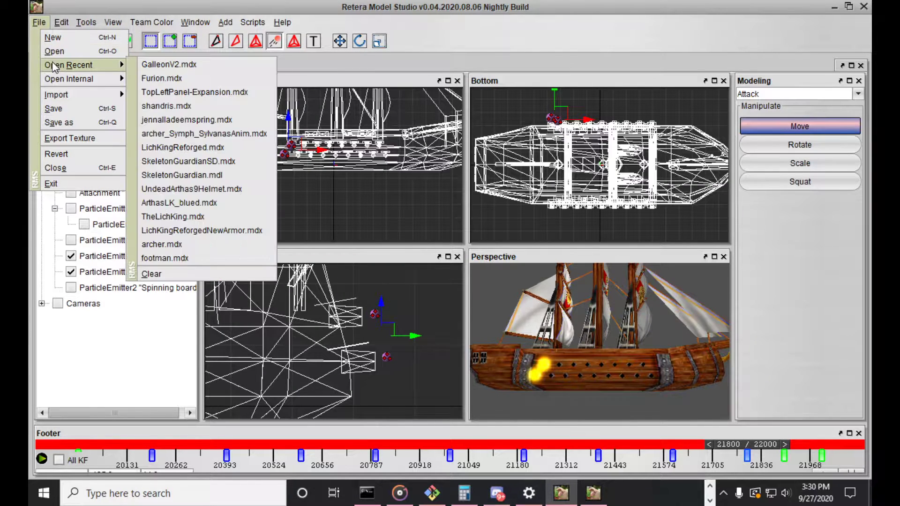
click(98, 50)
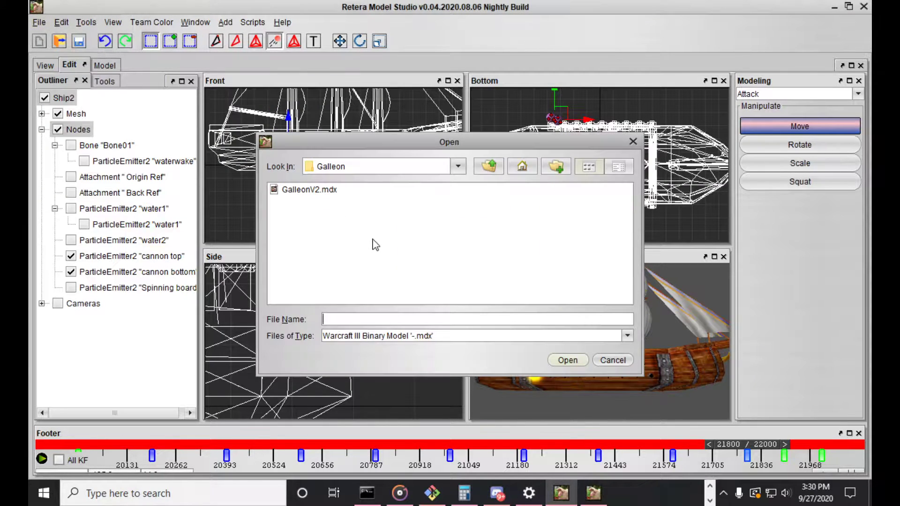
click(489, 168)
scroll(330, 220, down, 10)
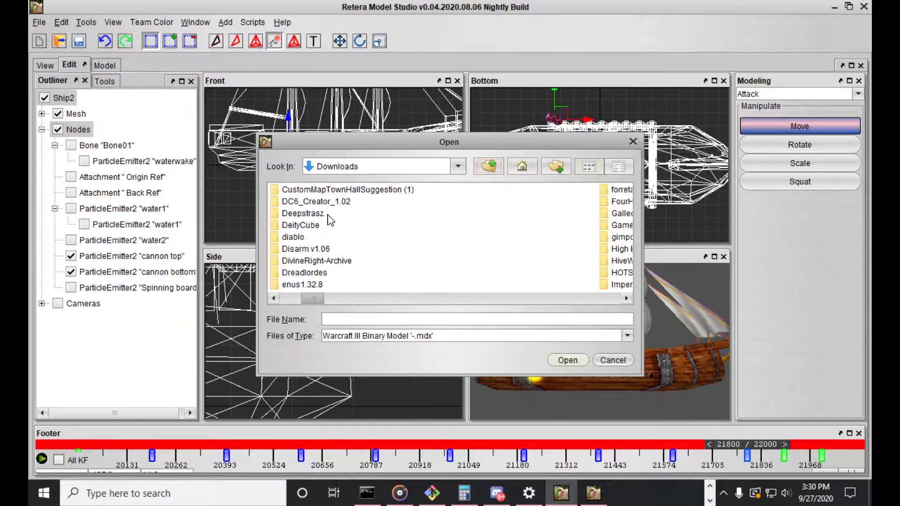
scroll(329, 219, down, 3)
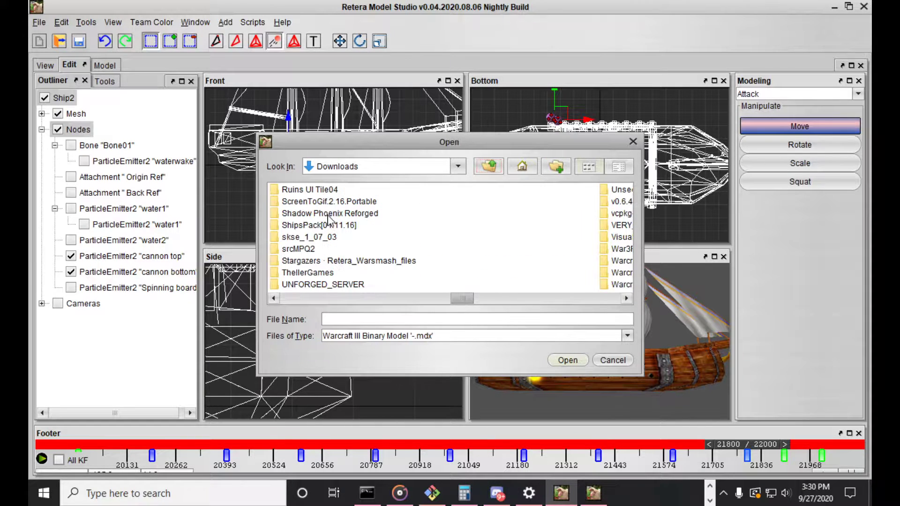
double_click(324, 227)
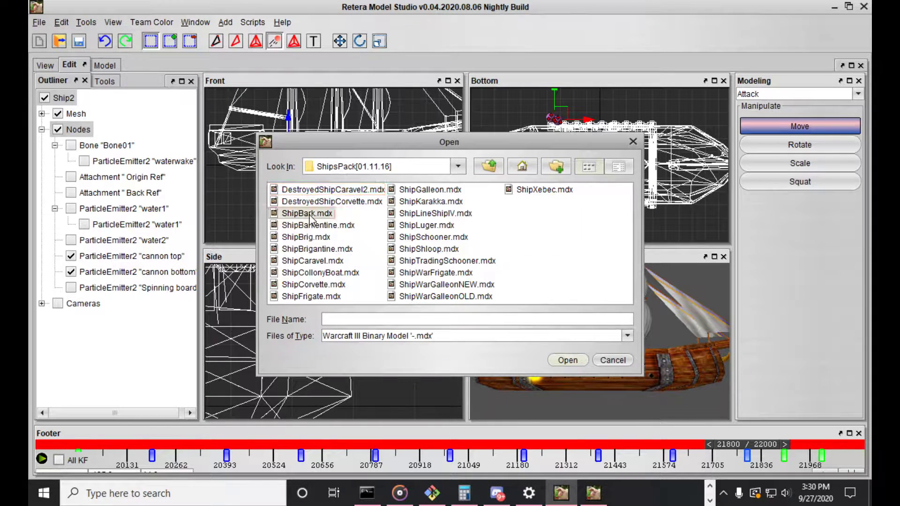
double_click(309, 215)
Switch the workspace to GalleonV2 for comparison and return to ShipBark
click(201, 34)
click(196, 22)
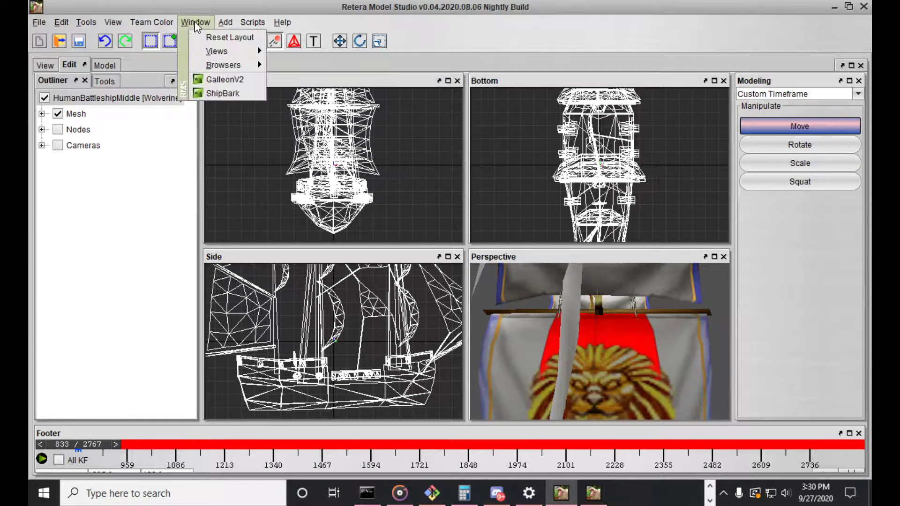
click(226, 89)
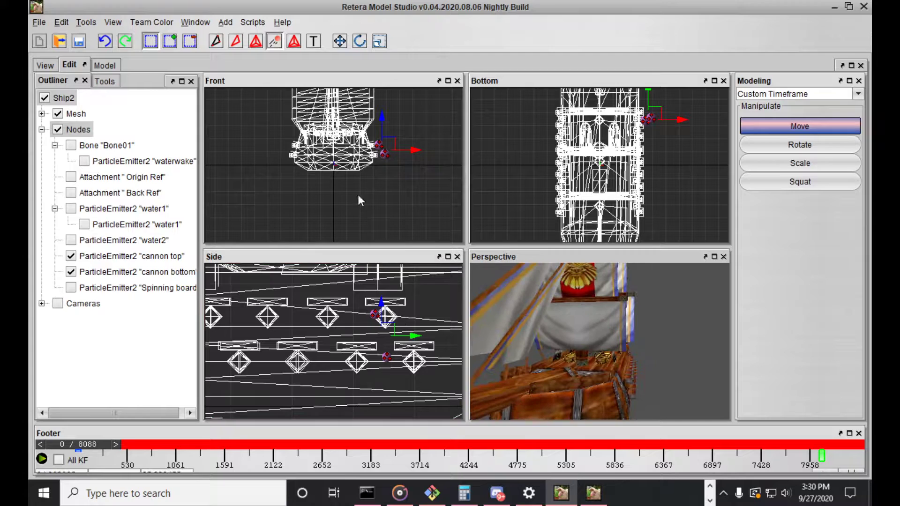
click(195, 22)
click(215, 93)
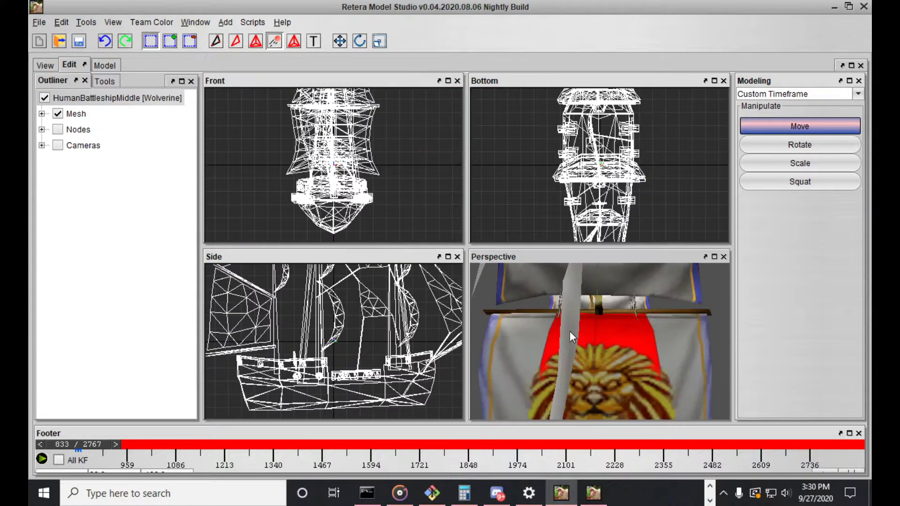
Examine the cannons along the side of the ShipBark hull in the perspective view
scroll(571, 331, down, 6)
drag(561, 331, 532, 336)
scroll(570, 336, up, 6)
scroll(553, 342, up, 3)
scroll(557, 330, down, 6)
scroll(654, 332, up, 6)
scroll(542, 336, down, 6)
scroll(532, 338, up, 6)
scroll(540, 342, down, 2)
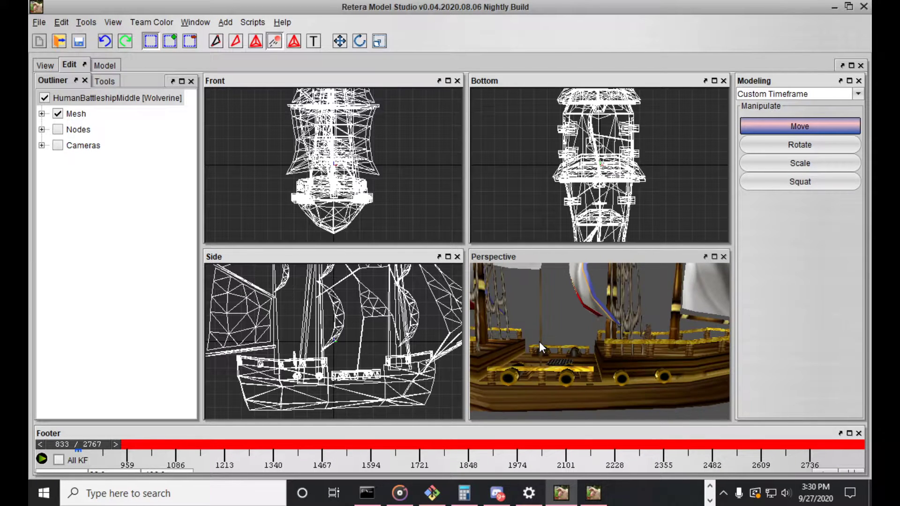
Show ShipBark in the animated preview and turn it so the whole ship can be seen
click(44, 66)
drag(321, 240, 282, 260)
scroll(288, 247, up, 4)
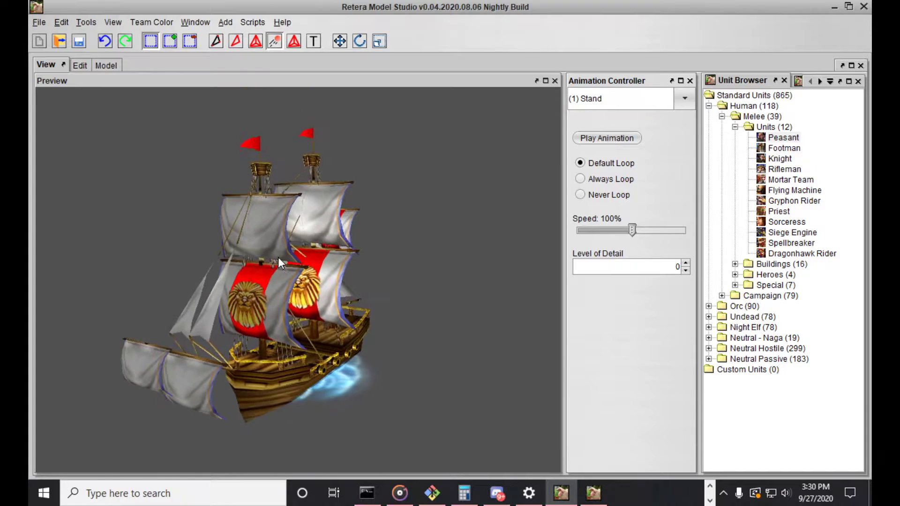
click(39, 22)
click(39, 22)
click(225, 22)
mouse_move(260, 53)
mouse_move(325, 69)
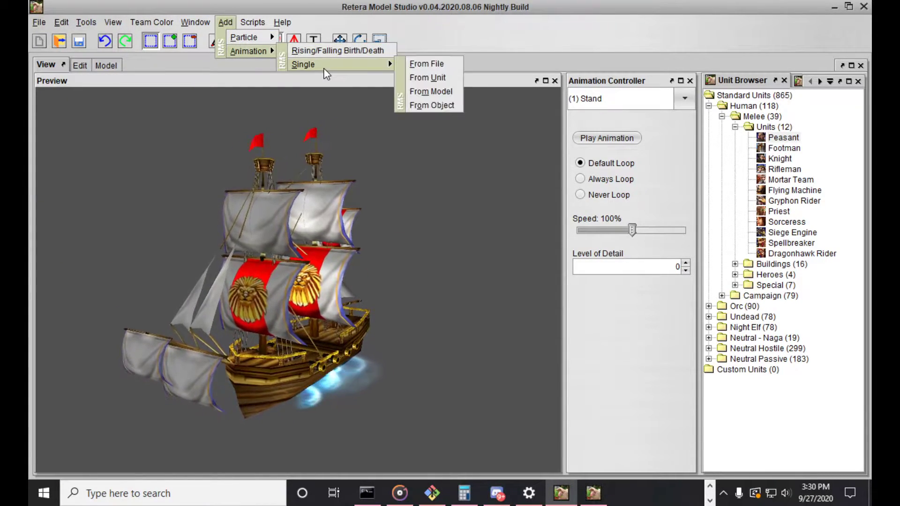
click(429, 63)
click(613, 360)
click(225, 22)
mouse_move(234, 53)
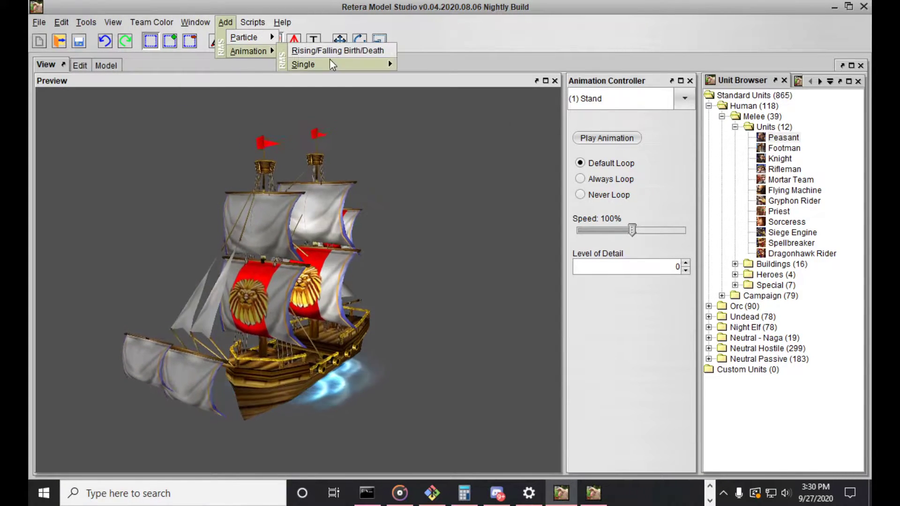
mouse_move(385, 64)
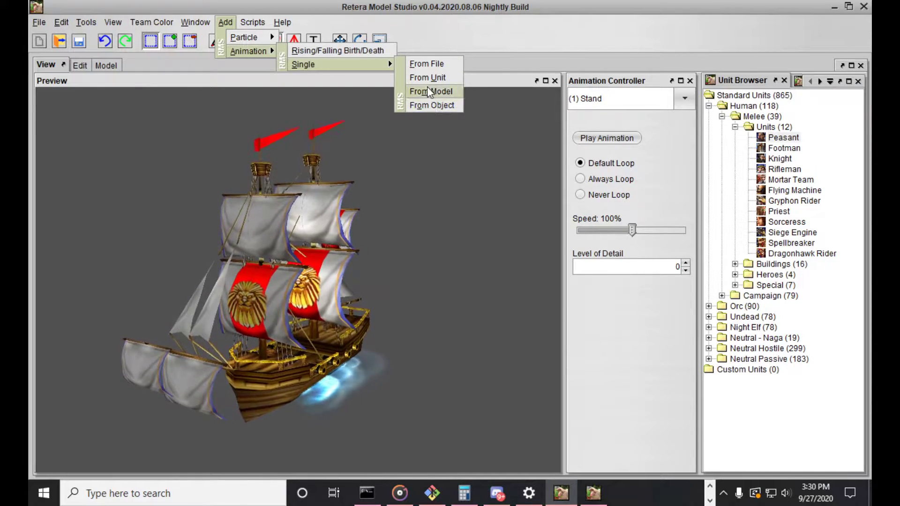
Start importing data from the workspace model GalleonV2 into ShipBark and maximize the import window
mouse_move(39, 22)
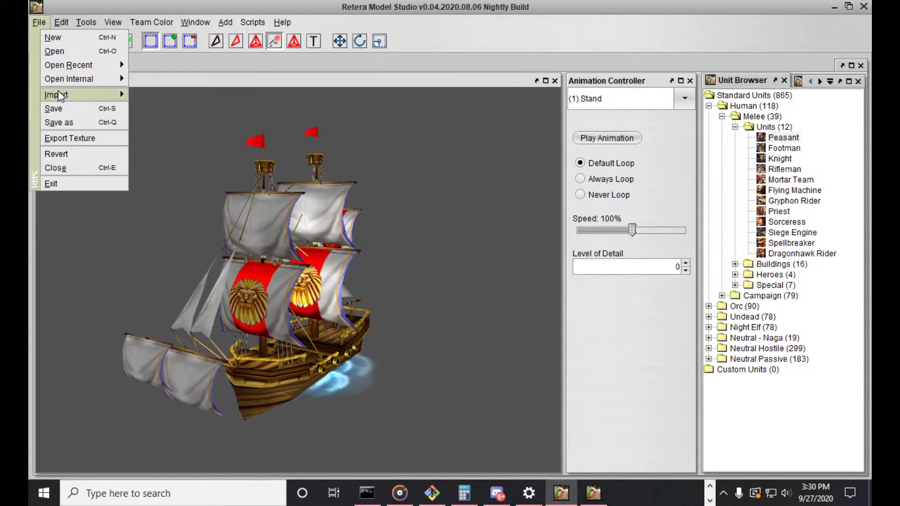
mouse_move(63, 94)
click(177, 145)
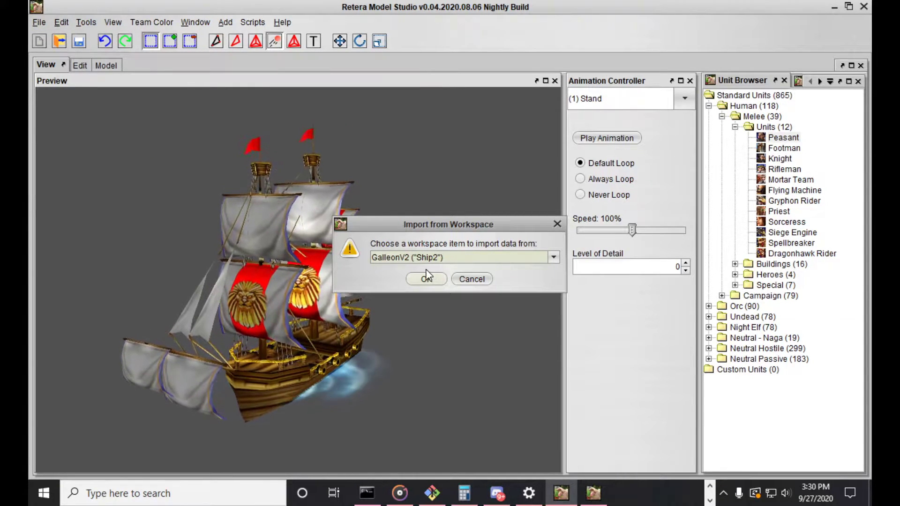
click(428, 258)
click(428, 267)
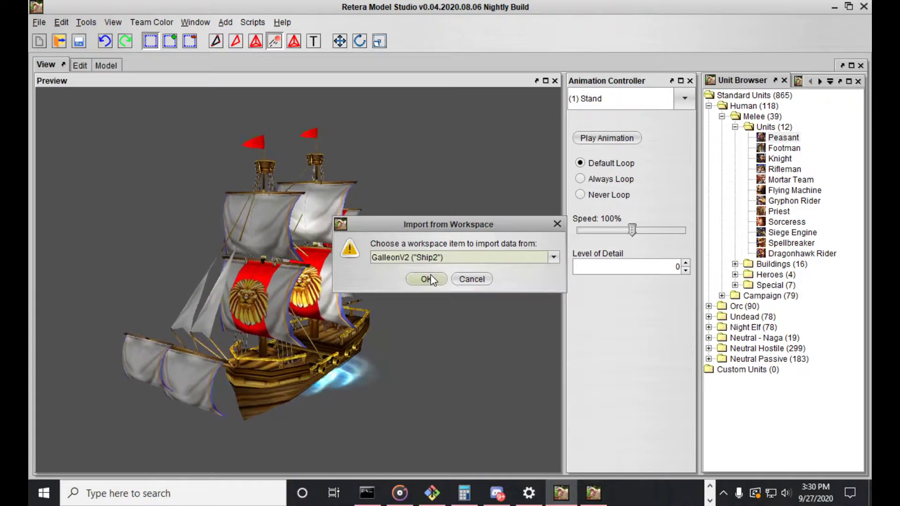
click(430, 276)
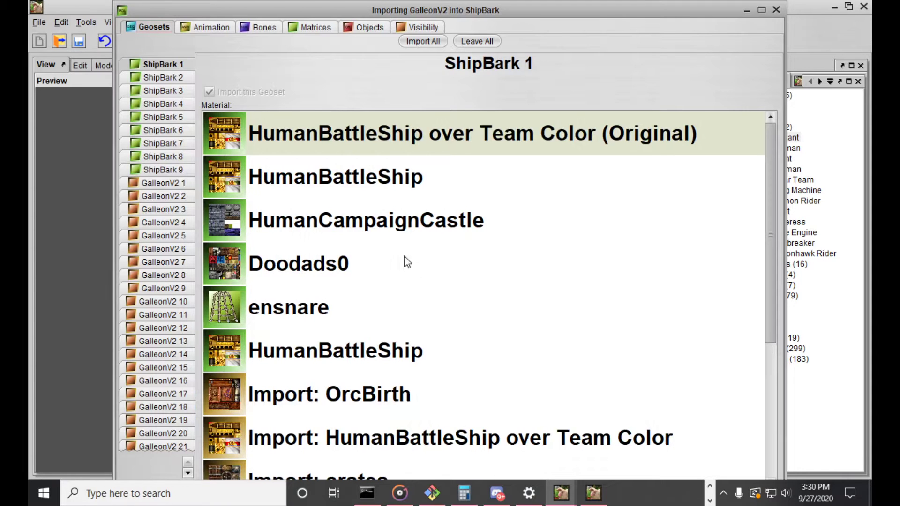
drag(363, 10, 387, 68)
double_click(387, 67)
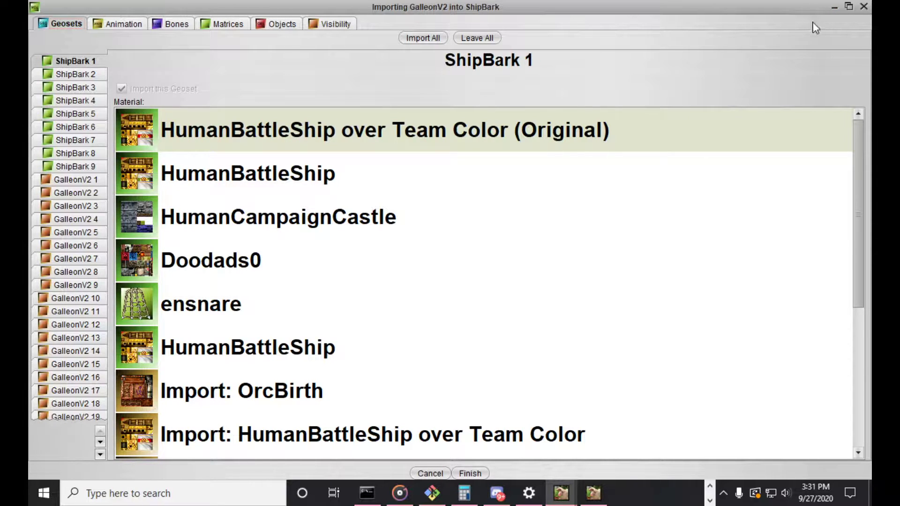
click(835, 9)
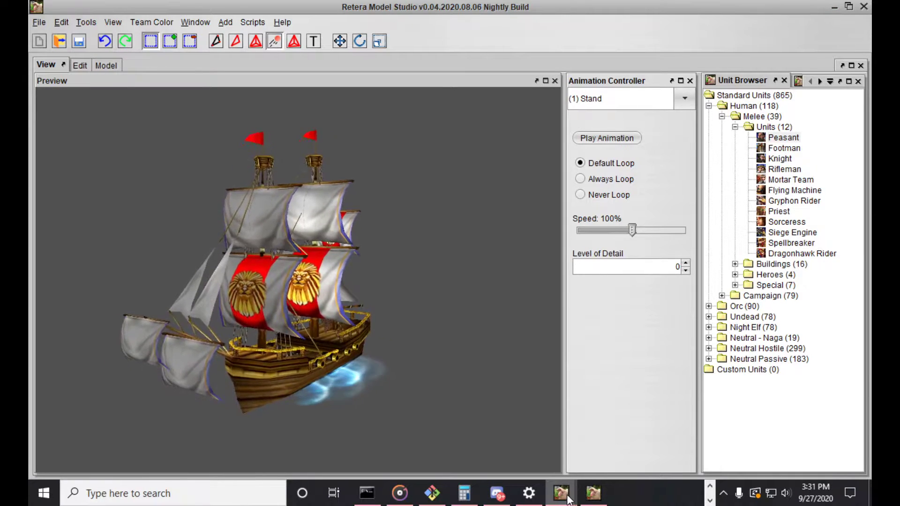
mouse_move(566, 495)
click(629, 432)
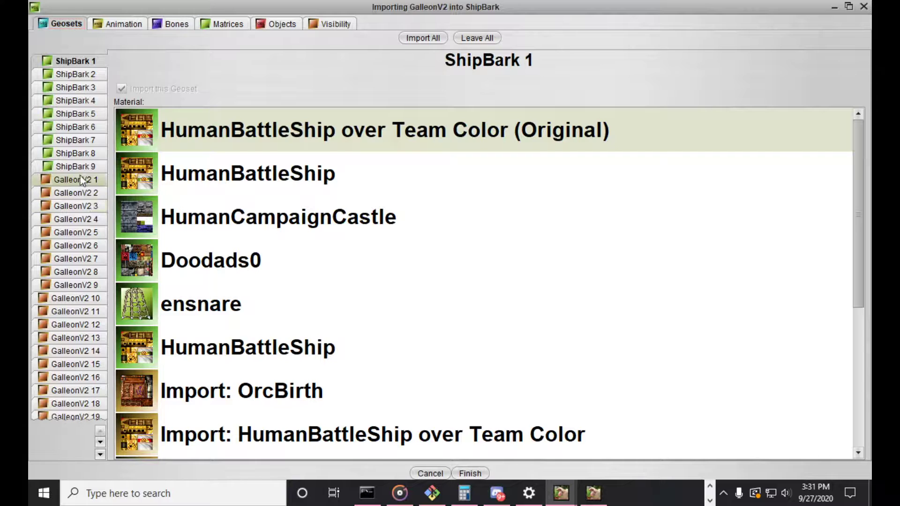
Exclude all GalleonV2 geosets from the import and check several of them to verify the exclusion
click(477, 38)
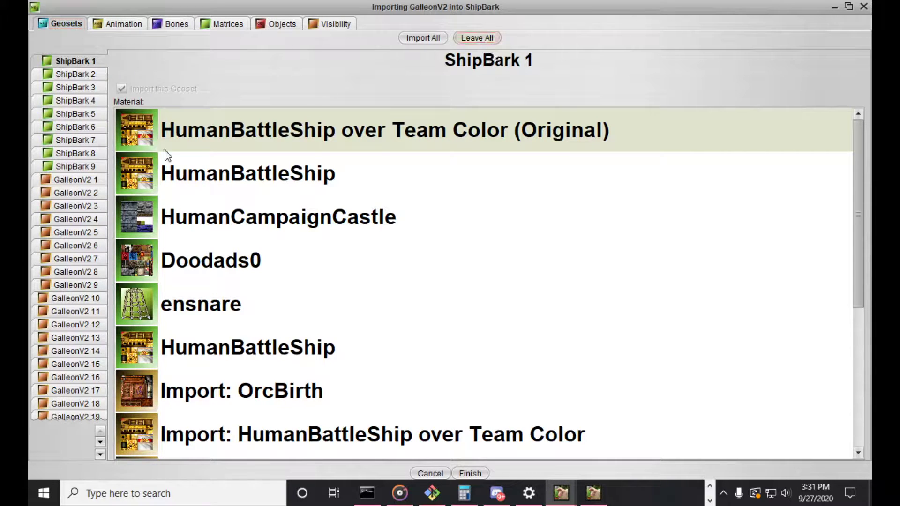
click(73, 192)
click(74, 181)
scroll(215, 262, down, 3)
scroll(211, 261, up, 3)
scroll(212, 261, down, 3)
click(75, 298)
click(75, 351)
Exclude all GalleonV2 animation sequences from the import except Attack
click(106, 25)
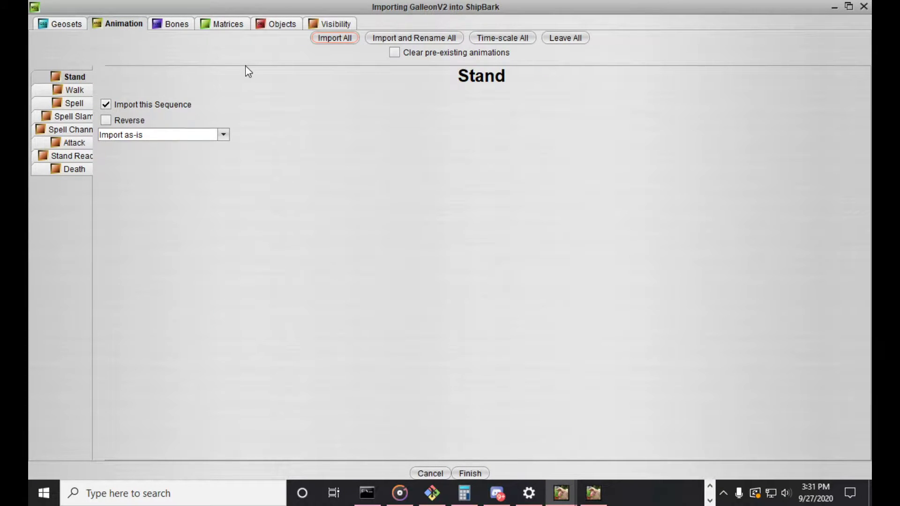
click(560, 37)
click(74, 142)
click(120, 104)
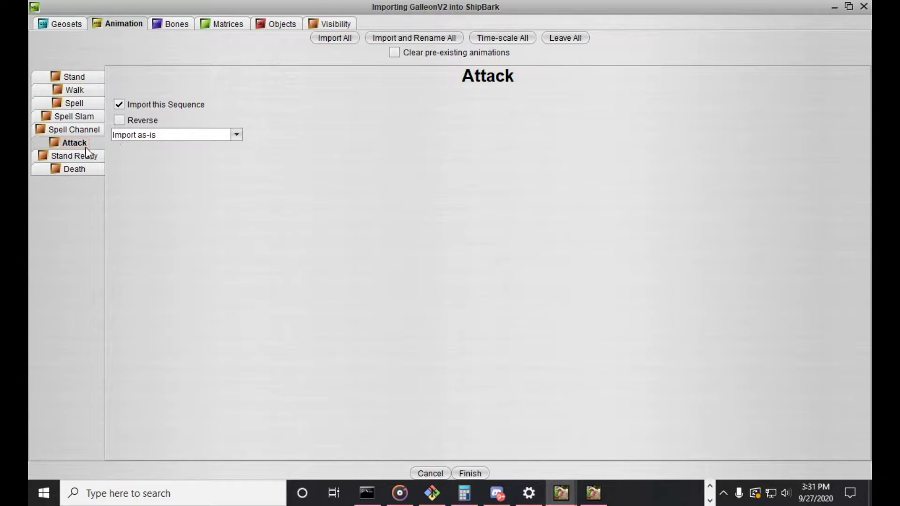
click(136, 136)
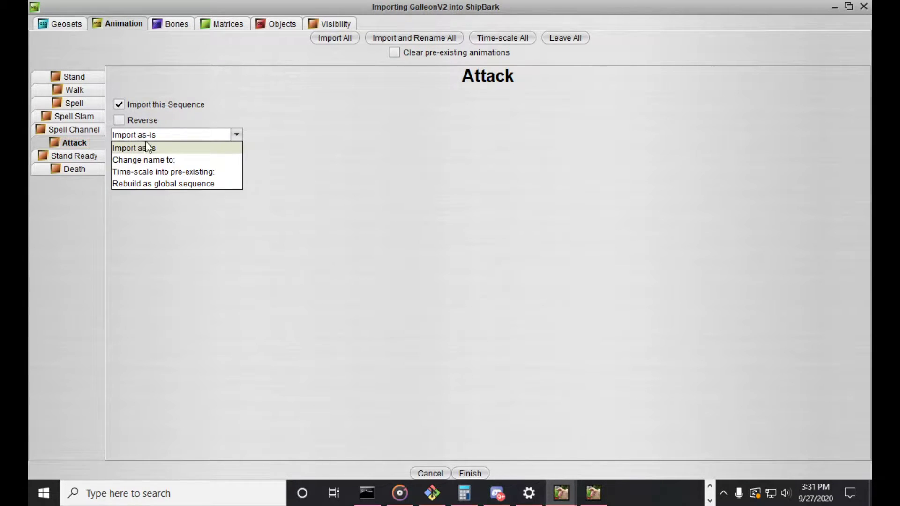
click(164, 170)
click(263, 149)
click(189, 135)
click(178, 147)
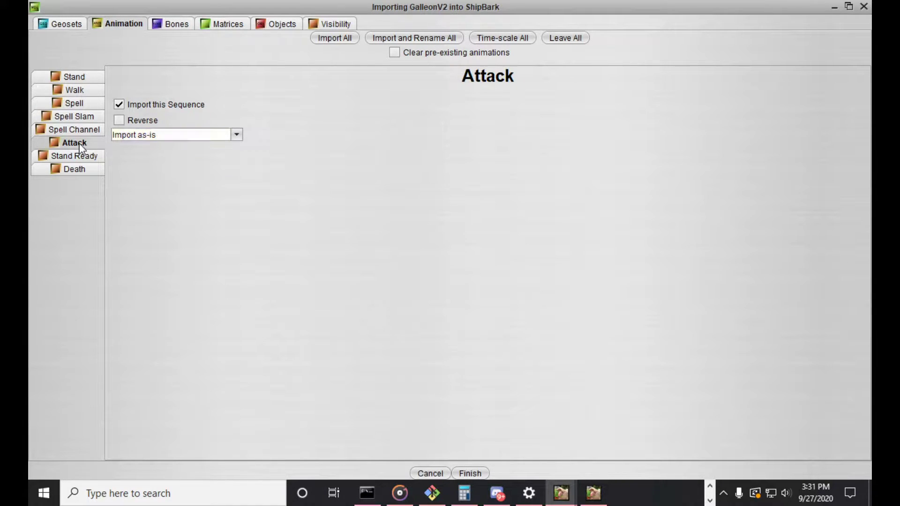
Recheck the import settings of the Attack animation and the exclusion of geoset GalleonV2 4
click(170, 24)
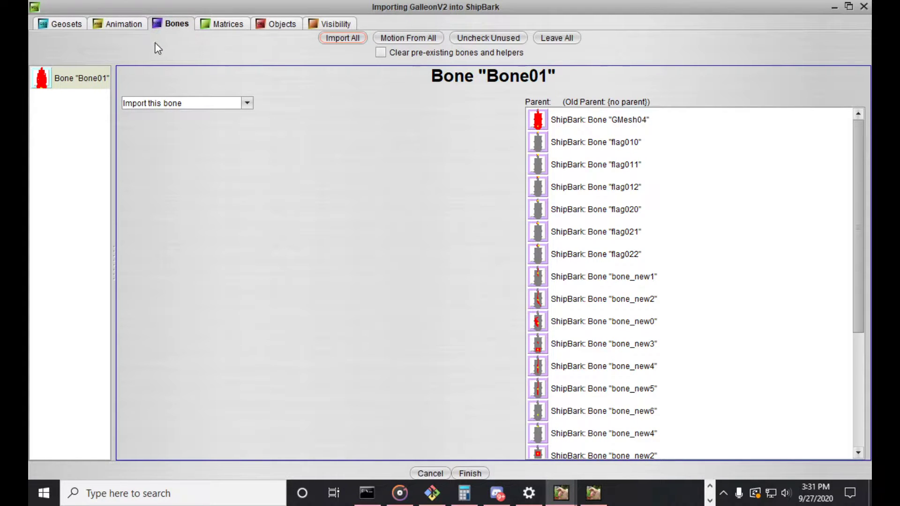
click(124, 26)
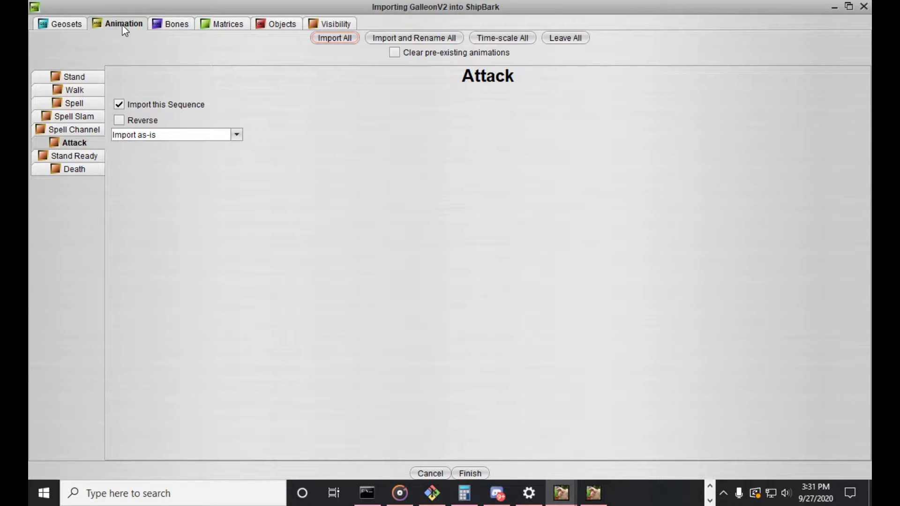
click(83, 27)
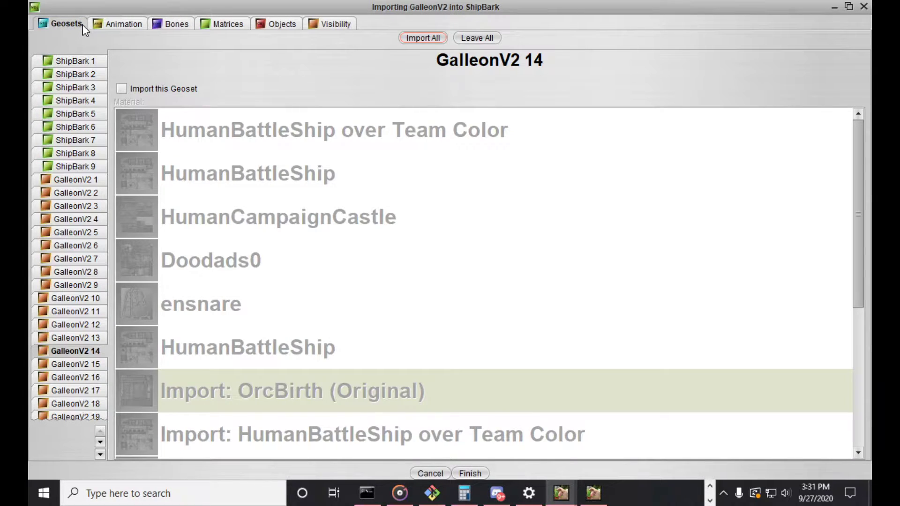
click(75, 219)
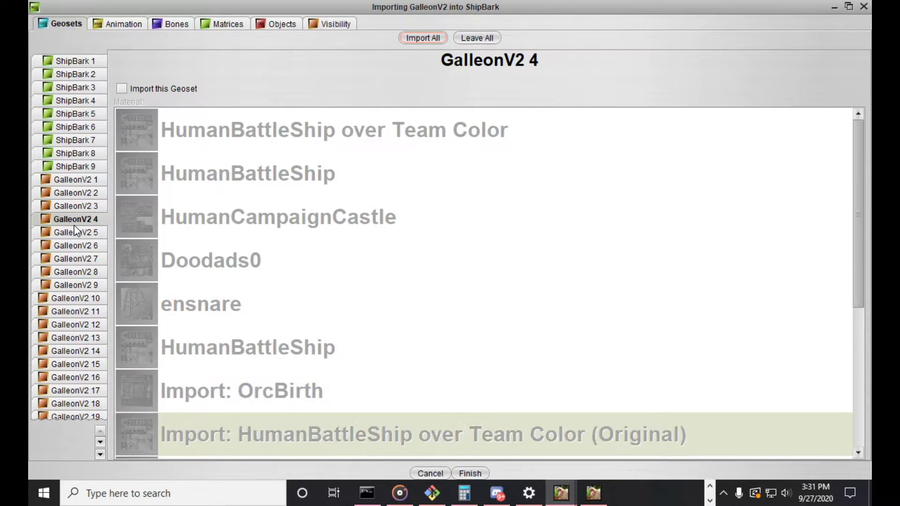
click(122, 25)
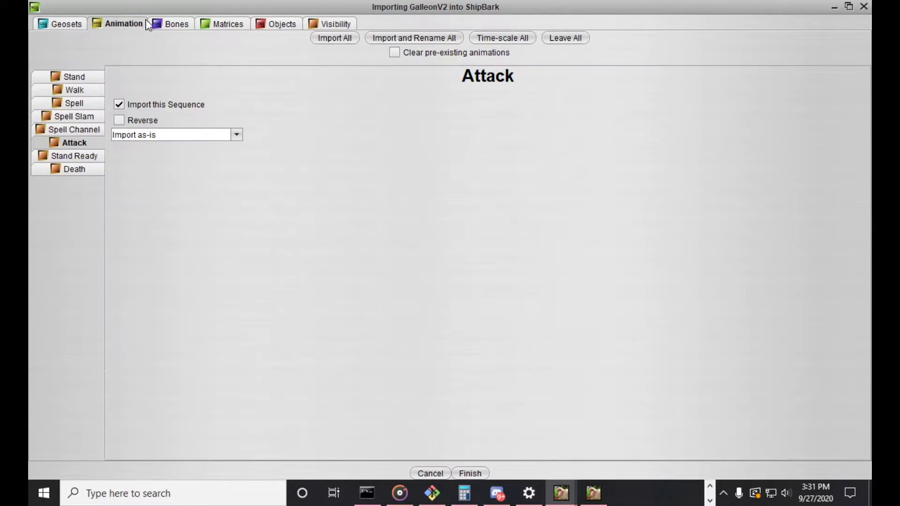
click(155, 23)
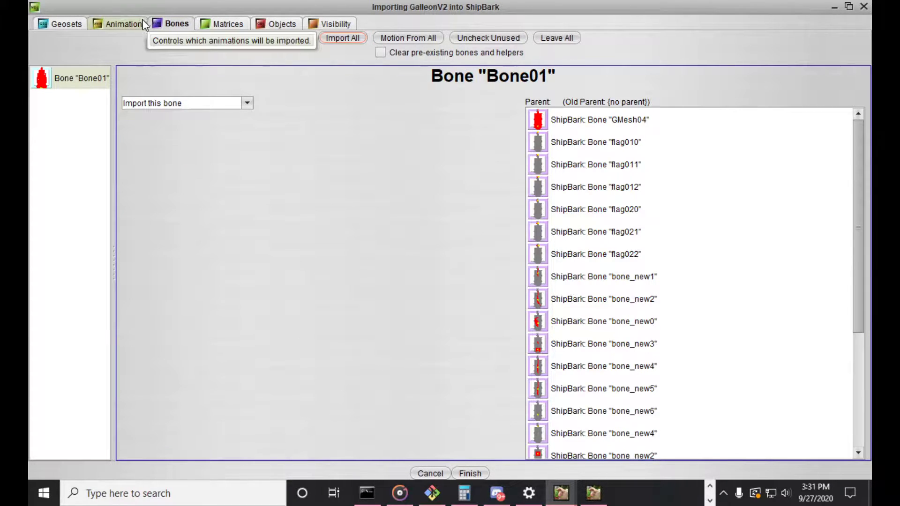
Set Bone01 to import its motion to the pre-existing bone GMesh04, checking the bone list and the geoset matrices
click(105, 88)
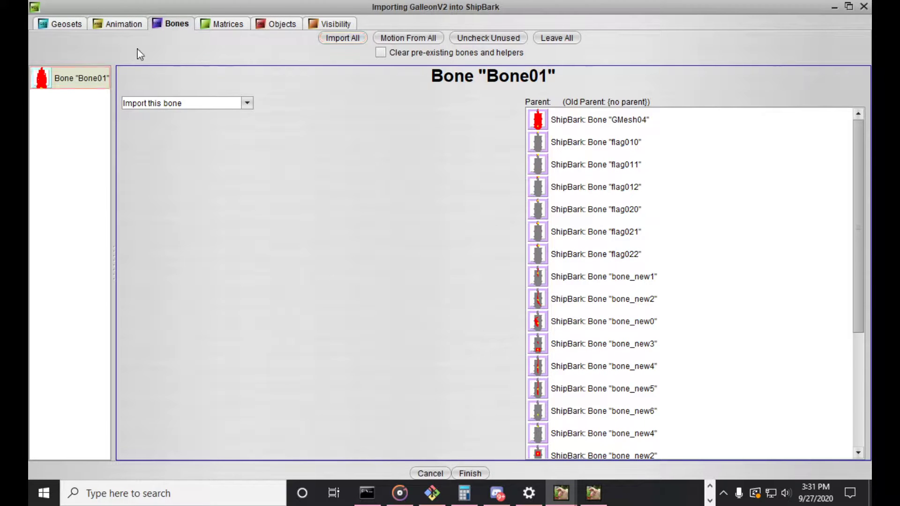
click(167, 103)
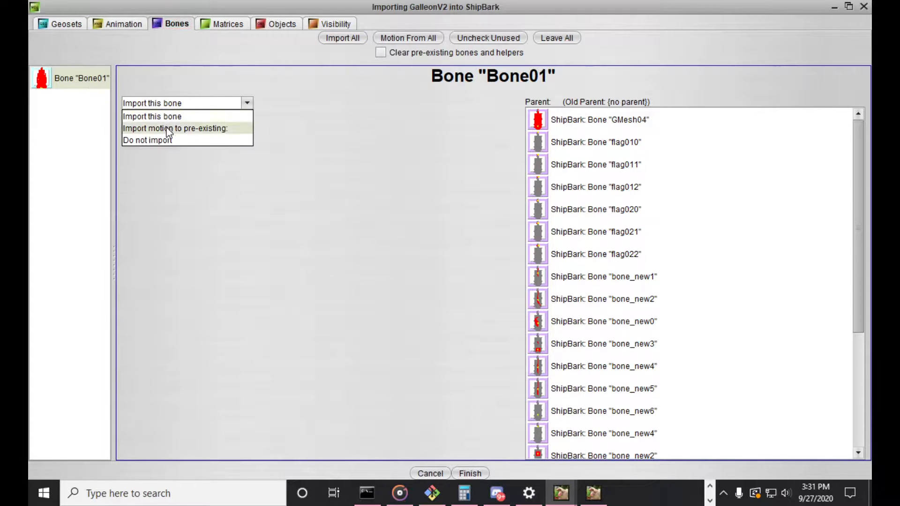
click(166, 126)
click(315, 109)
scroll(362, 168, down, 3)
scroll(378, 195, up, 3)
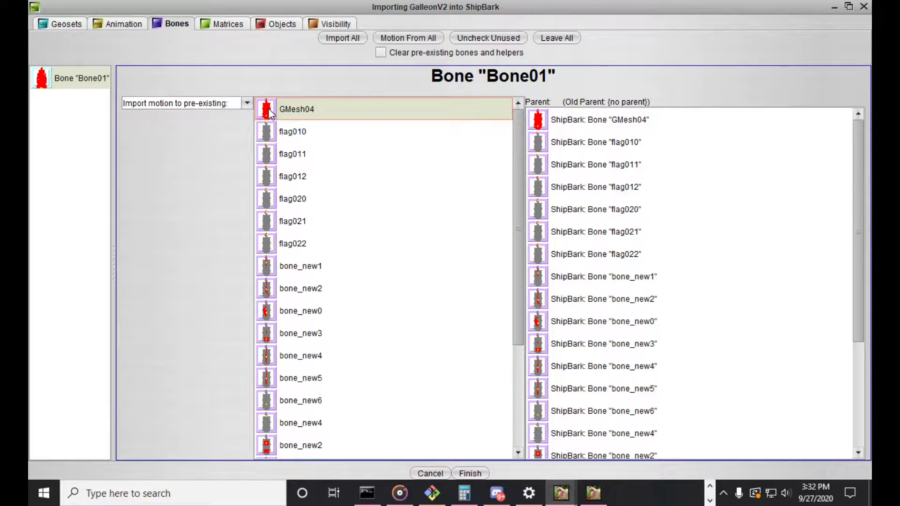
scroll(375, 233, down, 3)
scroll(373, 233, up, 3)
scroll(347, 194, down, 3)
scroll(305, 402, up, 3)
click(230, 29)
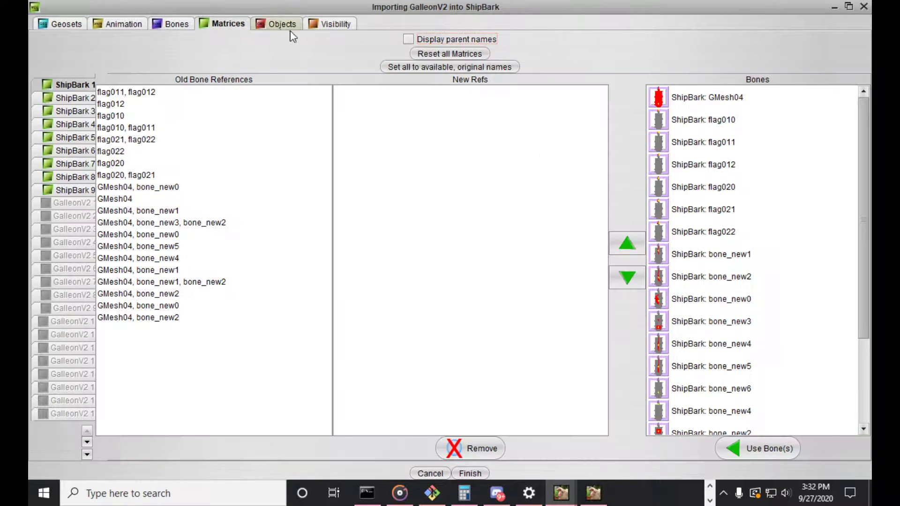
click(170, 23)
click(326, 114)
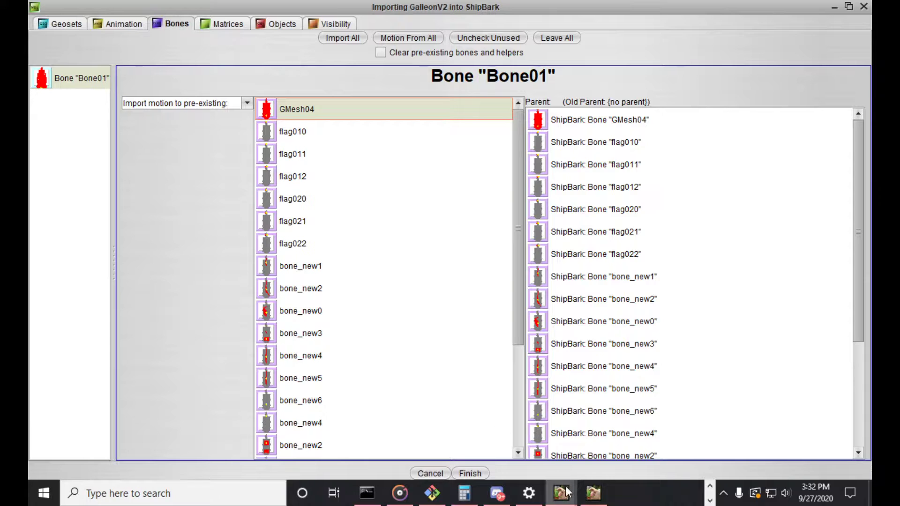
Examine ShipBark's node hierarchy in the model editor, expanding Helper Root and Bone GMesh04, and return to the import window
mouse_move(565, 492)
click(502, 449)
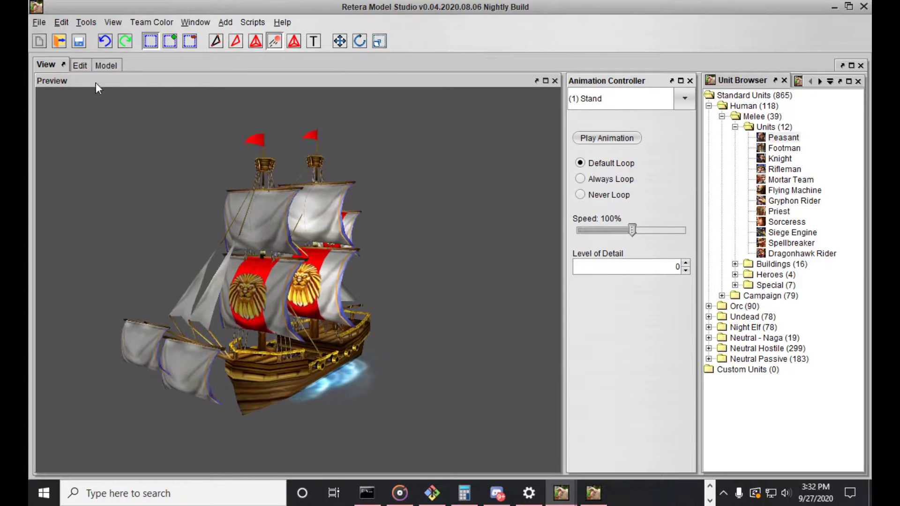
click(80, 65)
click(42, 129)
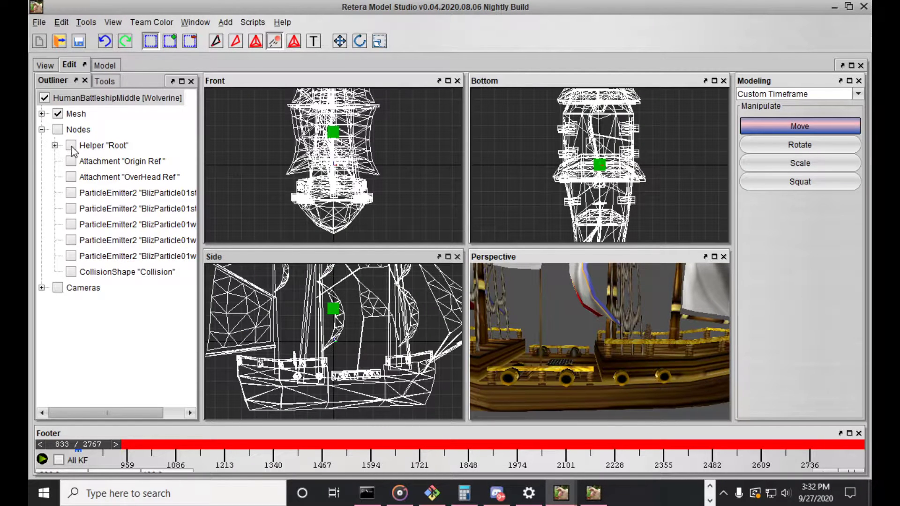
click(55, 146)
click(69, 161)
scroll(117, 235, up, 3)
mouse_move(594, 492)
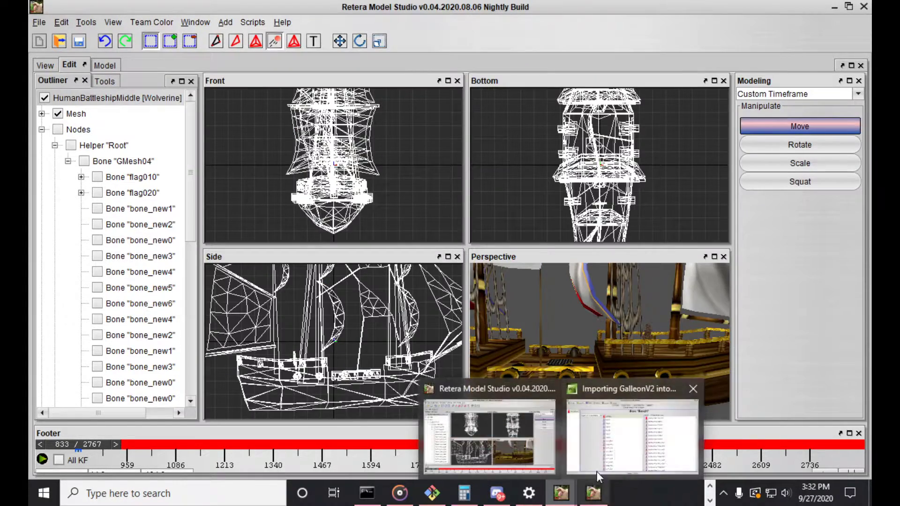
click(598, 475)
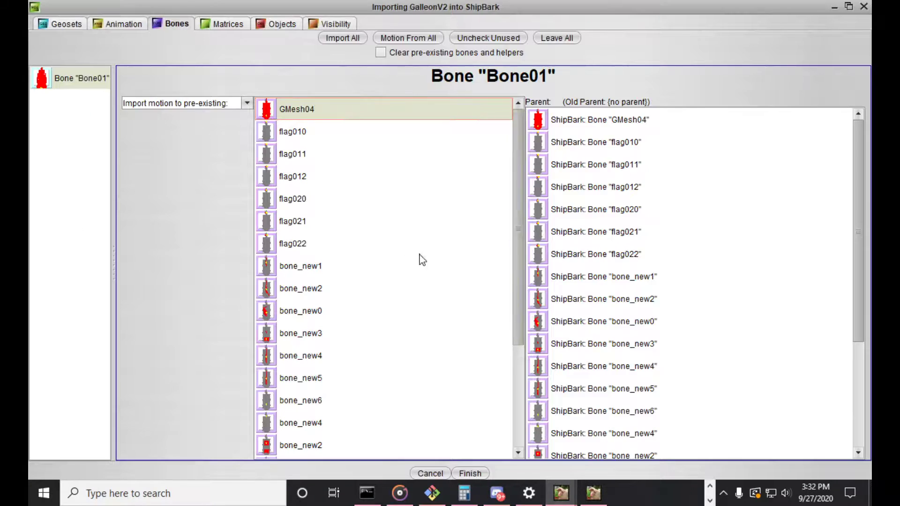
Choose Root as the pre-existing node that receives Bone01's motion and check the matrices of ShipBark's geosets
scroll(311, 122, down, 3)
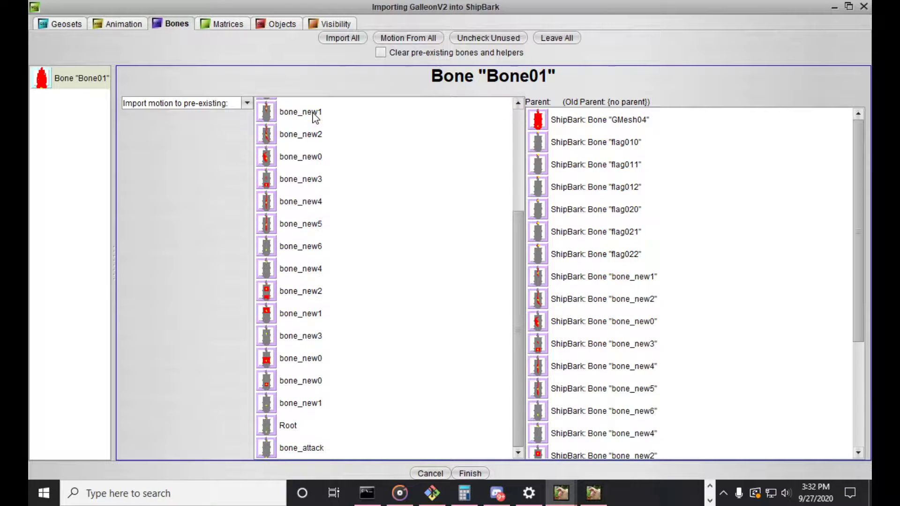
scroll(312, 402, up, 3)
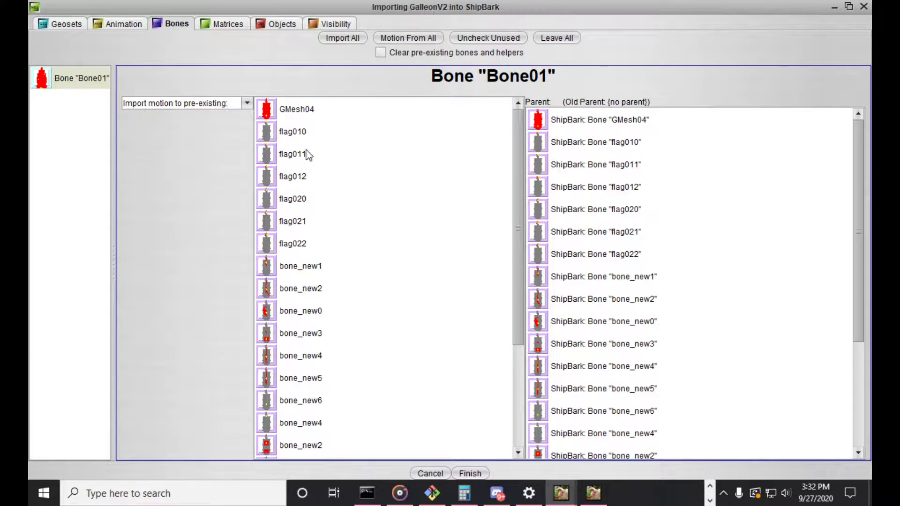
scroll(312, 169, down, 3)
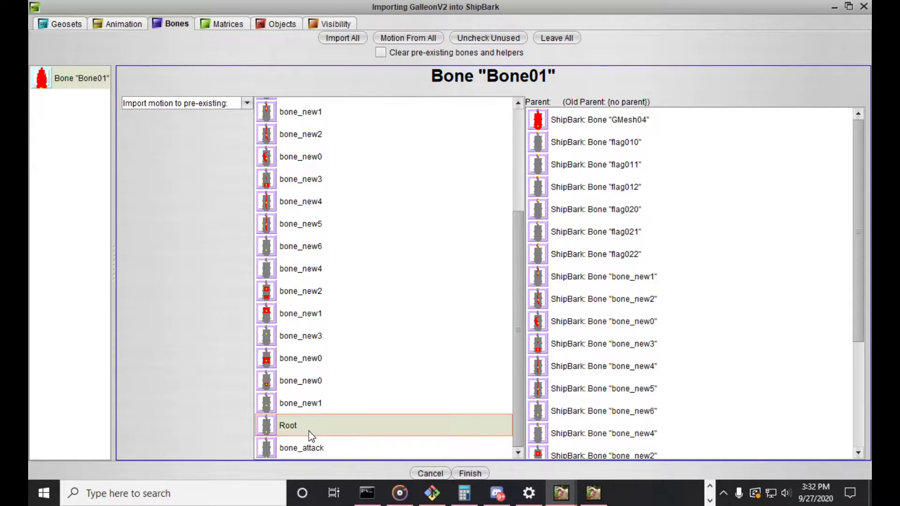
click(225, 24)
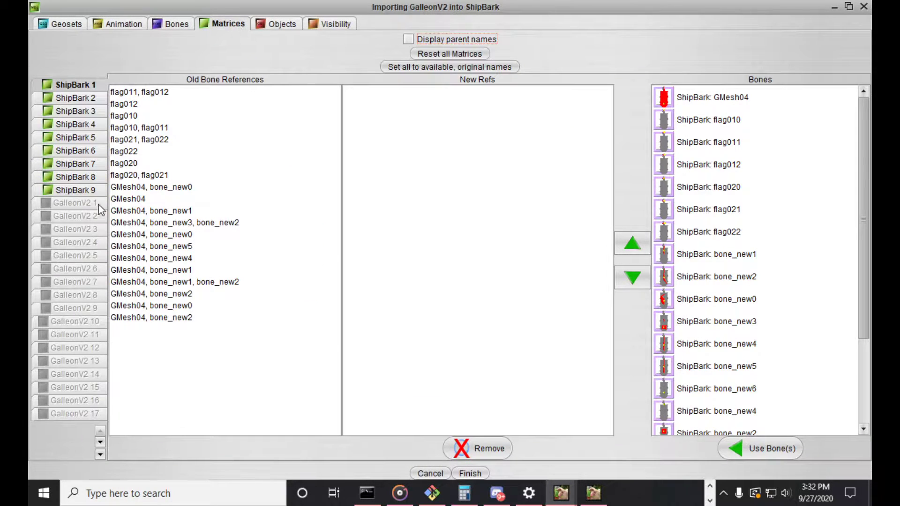
click(94, 97)
click(96, 89)
Exclude all GalleonV2 objects from the import and inspect the "cannon top" and "cannon bottom" particle emitters
click(277, 26)
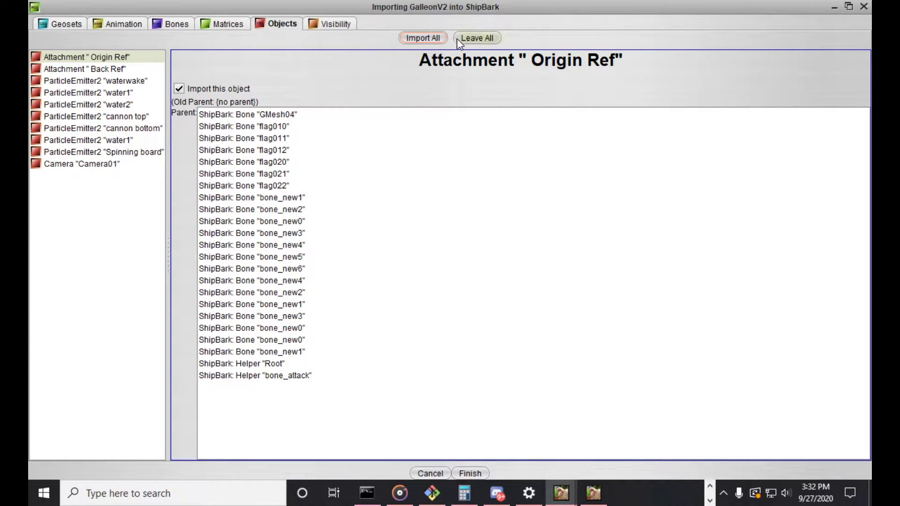
click(478, 38)
click(135, 117)
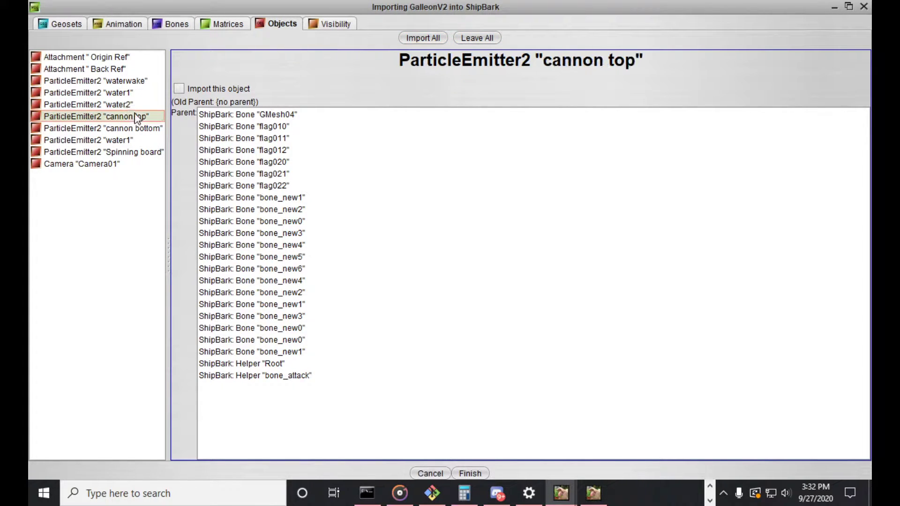
click(141, 126)
click(142, 120)
Check ShipBark's cannons in the perspective view and mark only the ParticleEmitter2 "cannon top" for import
click(470, 474)
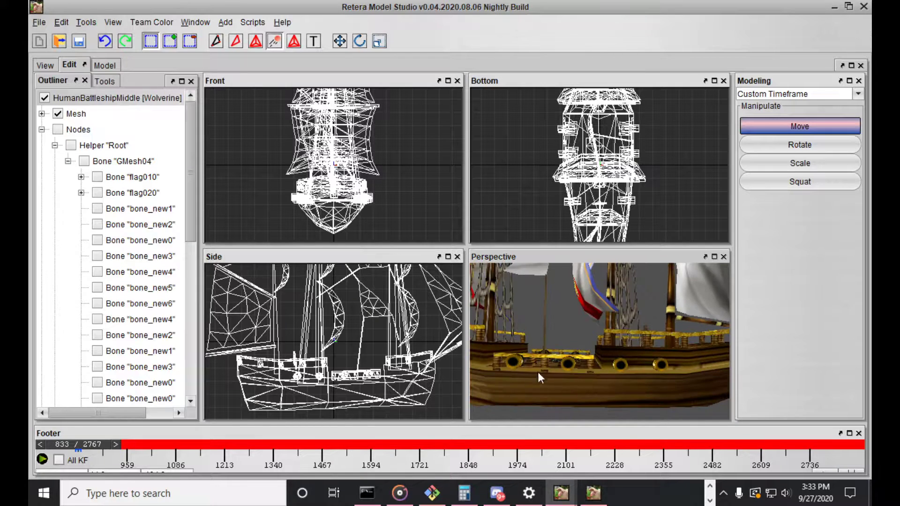
mouse_move(562, 492)
click(648, 441)
click(180, 89)
click(200, 91)
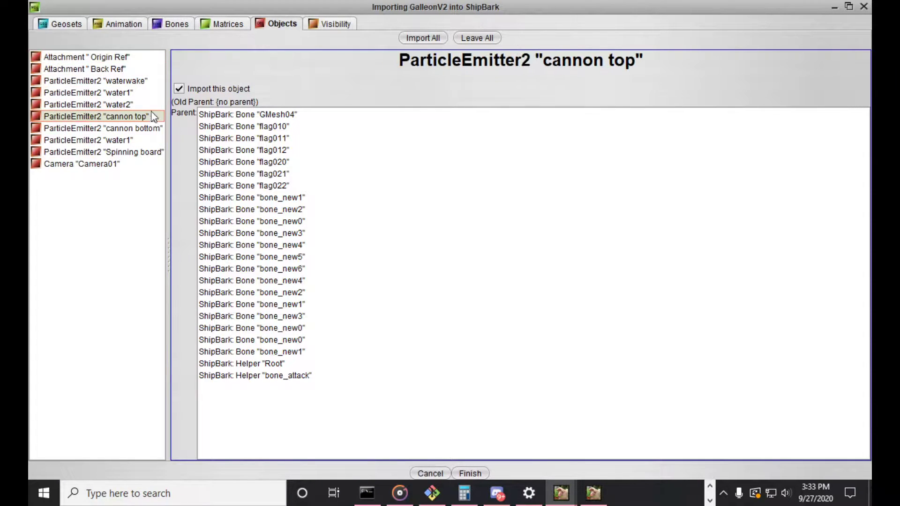
click(476, 37)
click(133, 129)
click(181, 89)
Review the visibility sources of the imported components, including those of ShipBark Geoset 1
click(334, 25)
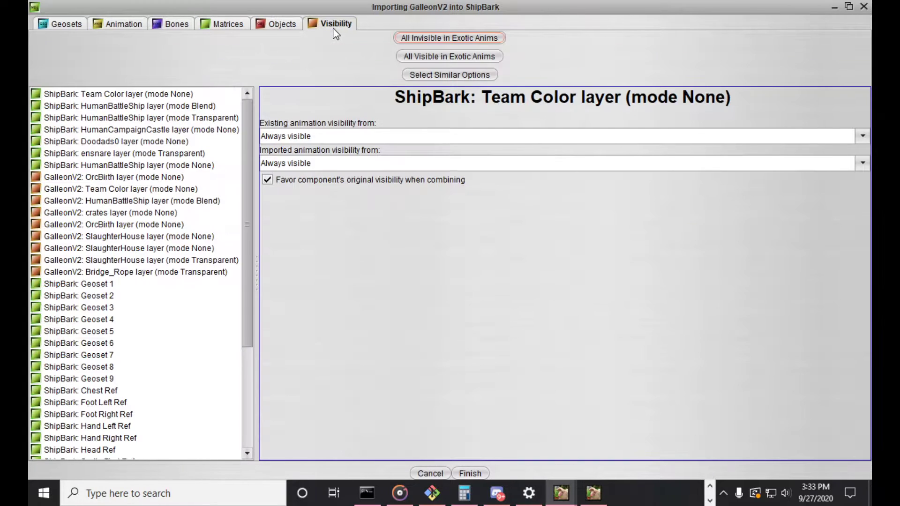
scroll(187, 211, down, 4)
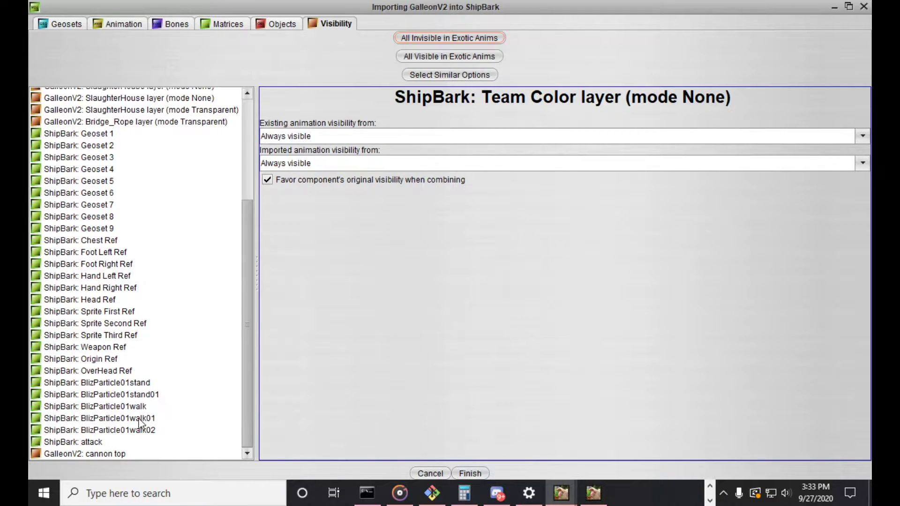
scroll(136, 397, up, 4)
click(123, 264)
click(123, 269)
scroll(124, 275, down, 4)
Hide ShipBark's whole mesh in the model editor and reveal Geosets 1 to 9 one at a time to examine each part
click(552, 493)
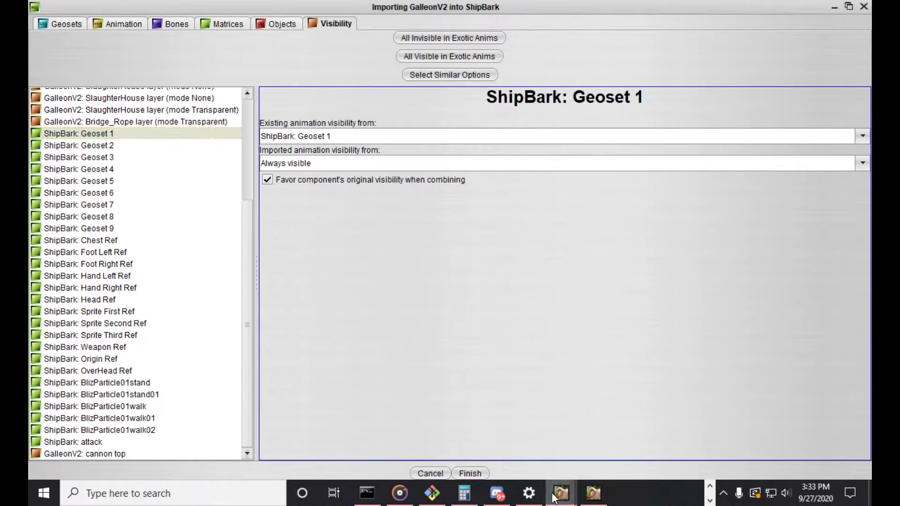
click(516, 449)
click(41, 113)
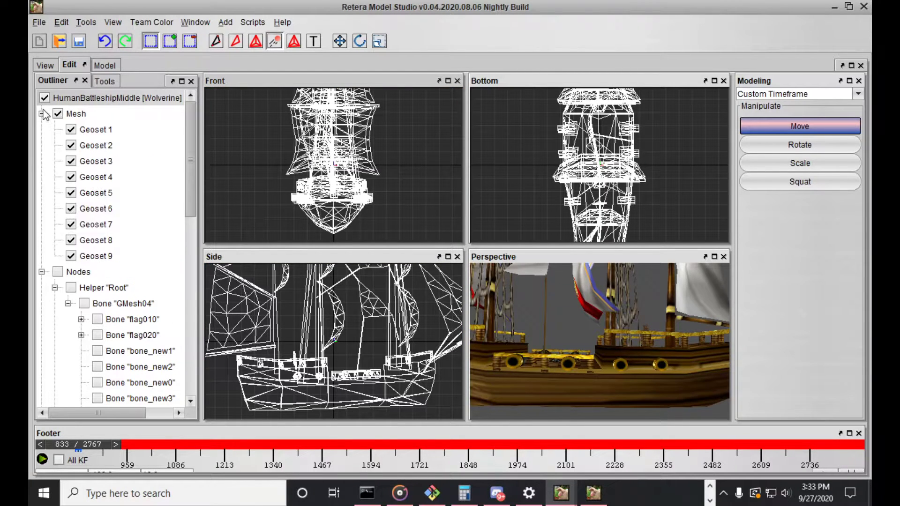
click(58, 115)
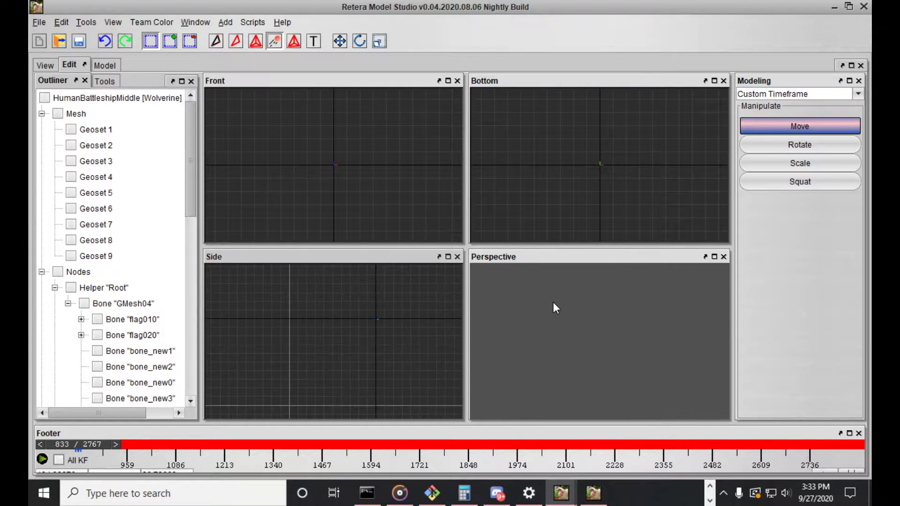
click(108, 129)
drag(604, 310, 679, 313)
click(96, 130)
click(96, 146)
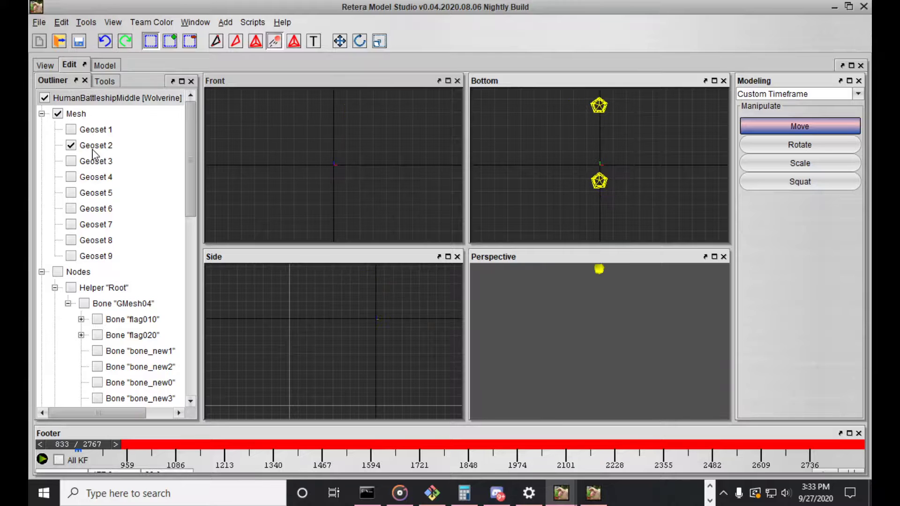
click(107, 178)
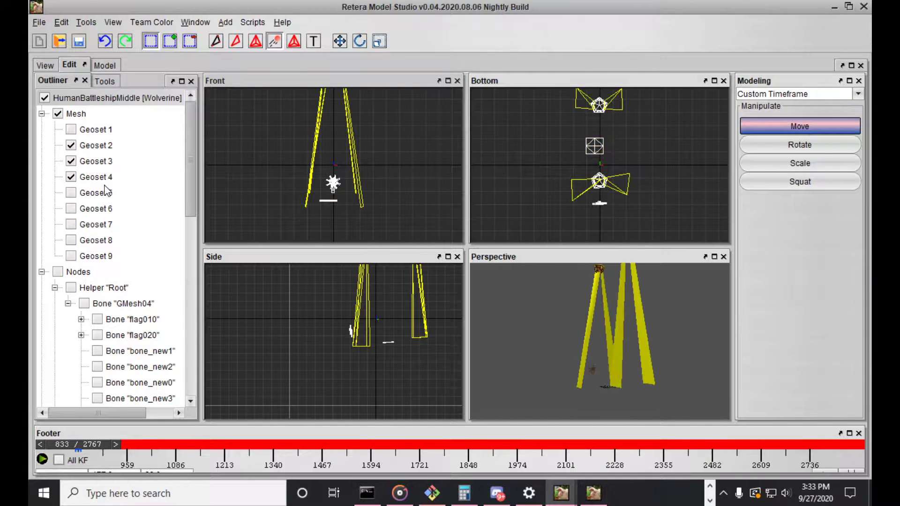
click(107, 209)
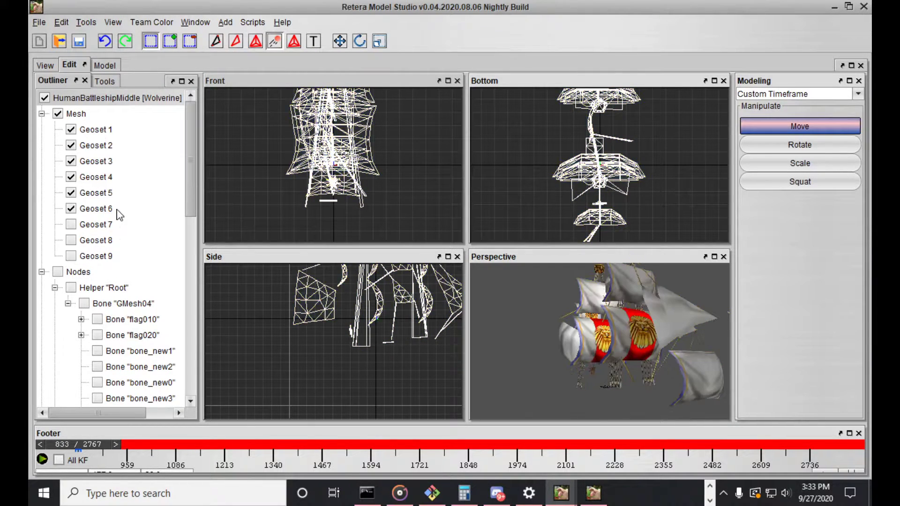
click(112, 225)
click(110, 240)
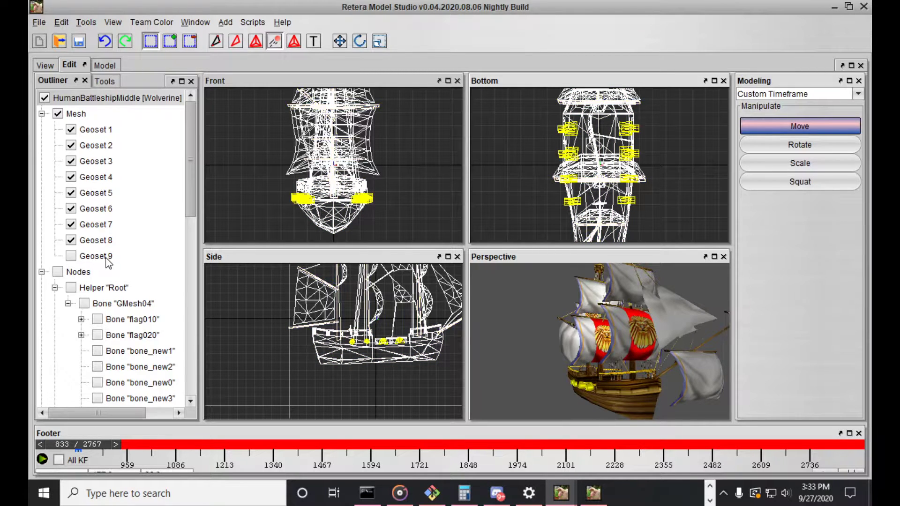
click(106, 258)
scroll(620, 382, up, 4)
drag(620, 381, 572, 416)
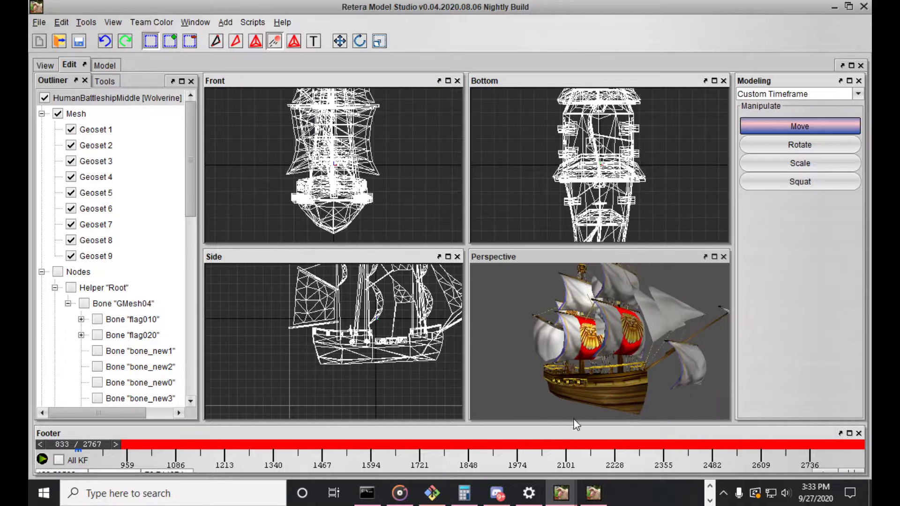
Return to the GalleonV2 import and review the visibility sources of ShipBark's Geoset 1, Chest Ref and BlizParticle01stand
click(561, 493)
click(645, 406)
click(140, 205)
click(133, 228)
click(149, 135)
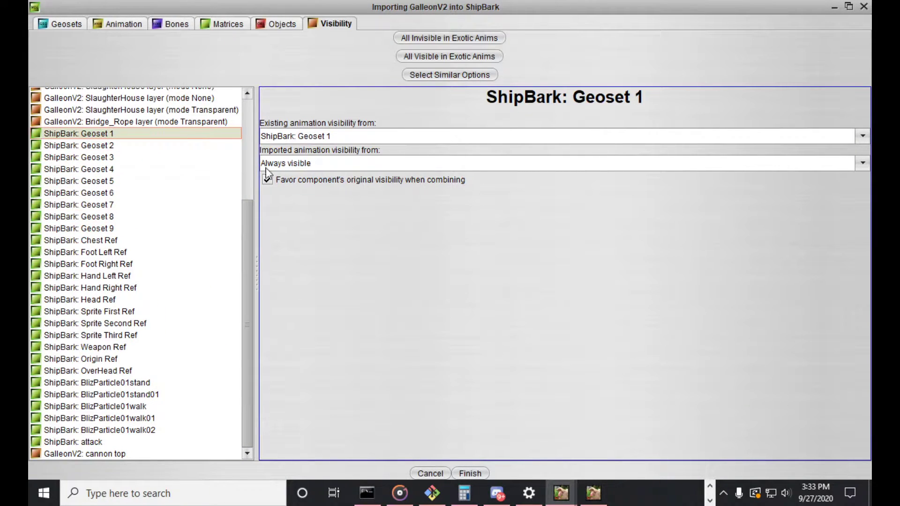
click(170, 240)
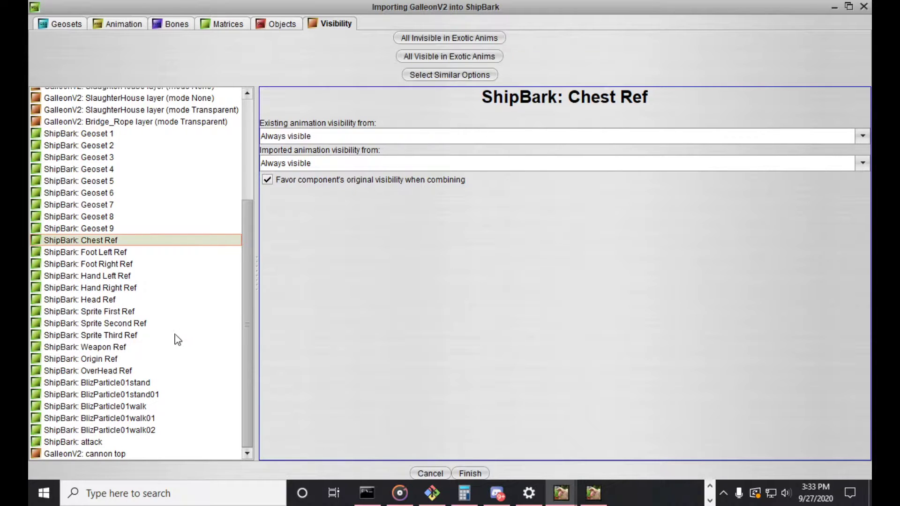
click(151, 381)
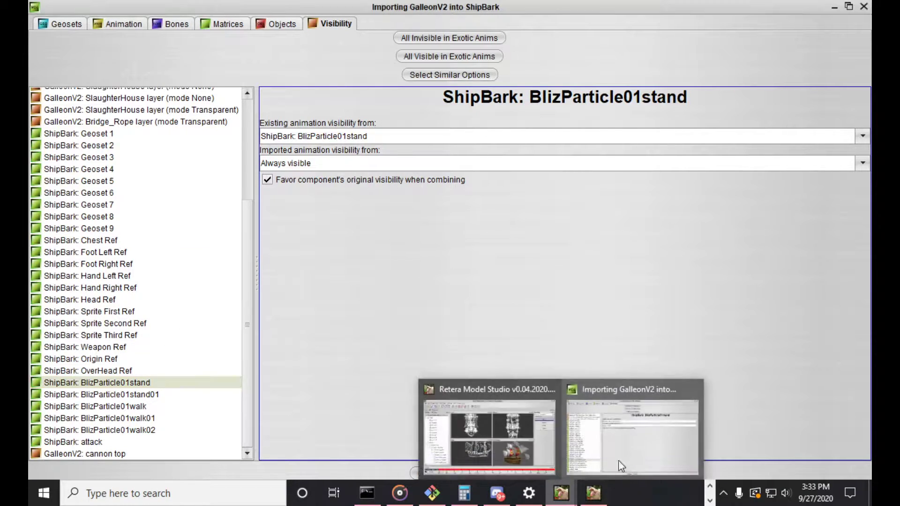
Examine ShipBark's water particles in the Stand animation preview from several angles and return to the import window
mouse_move(561, 493)
mouse_move(538, 336)
middle_down()
mouse_move(510, 336)
mouse_move(537, 331)
middle_up()
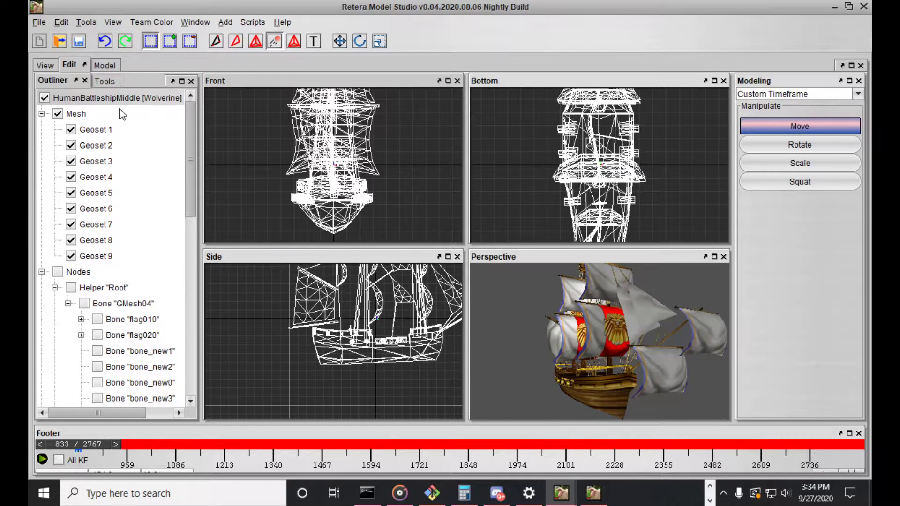
click(52, 70)
middle_drag(251, 162, 308, 168)
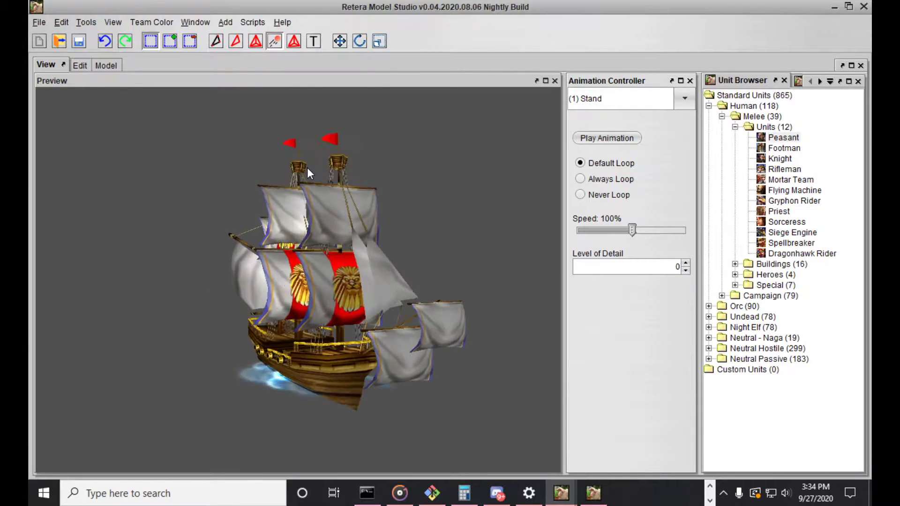
middle_drag(273, 381, 301, 370)
click(573, 503)
click(631, 448)
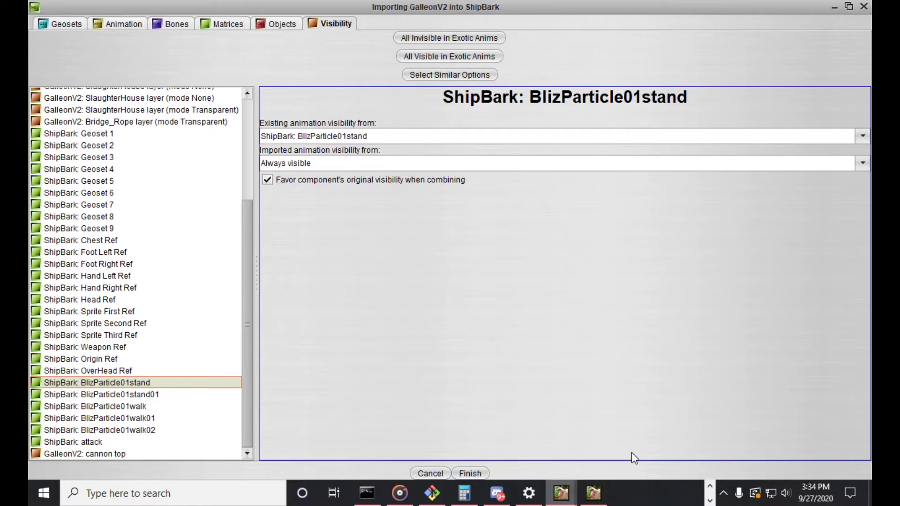
Compare the visibility settings of the BlizParticle01stand and BlizParticle01stand01 emitters
click(162, 392)
click(167, 385)
click(171, 391)
click(170, 384)
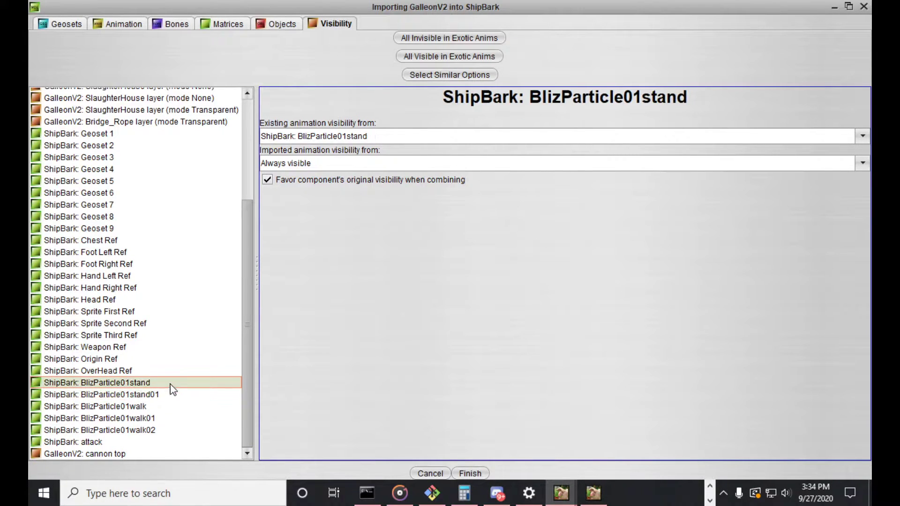
click(151, 394)
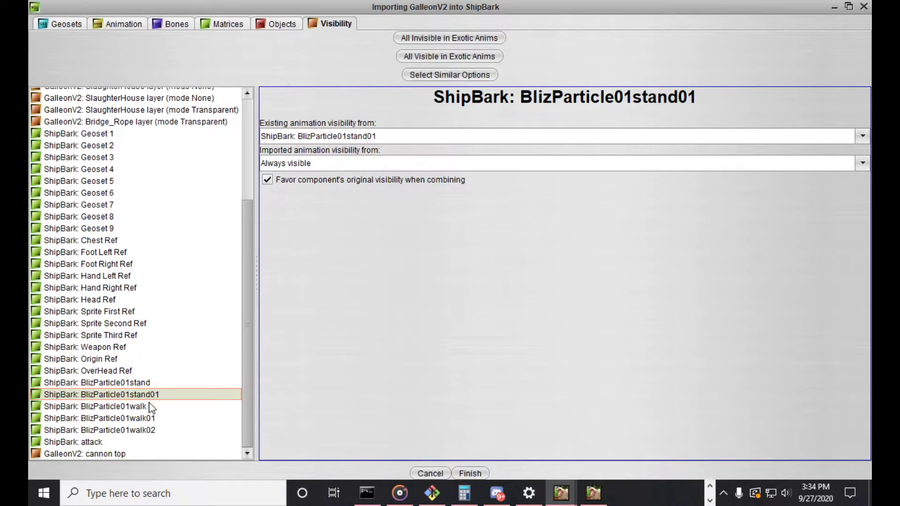
Set the imported animation visibility of BlizParticle01walk, walk01, walk02 and ShipBark's attack emitter to Not visible
click(149, 407)
shift+click(147, 430)
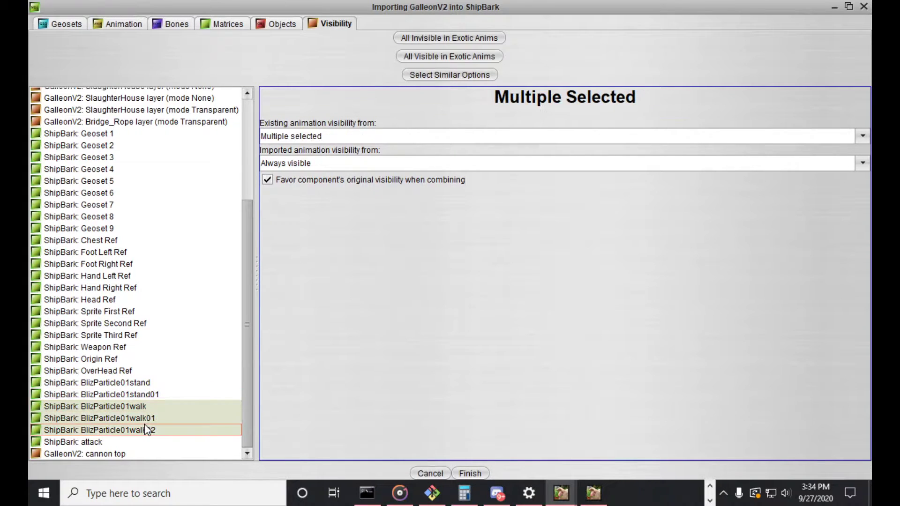
shift+click(123, 443)
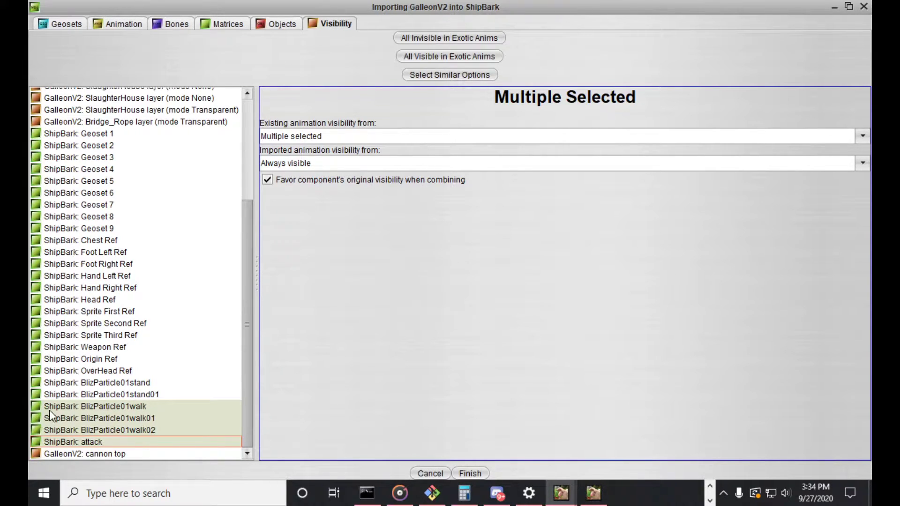
click(298, 164)
click(297, 249)
Recheck the visibility of both BlizParticle01stand emitters and the pre-existing node receiving Bone01's motion
click(135, 382)
click(145, 394)
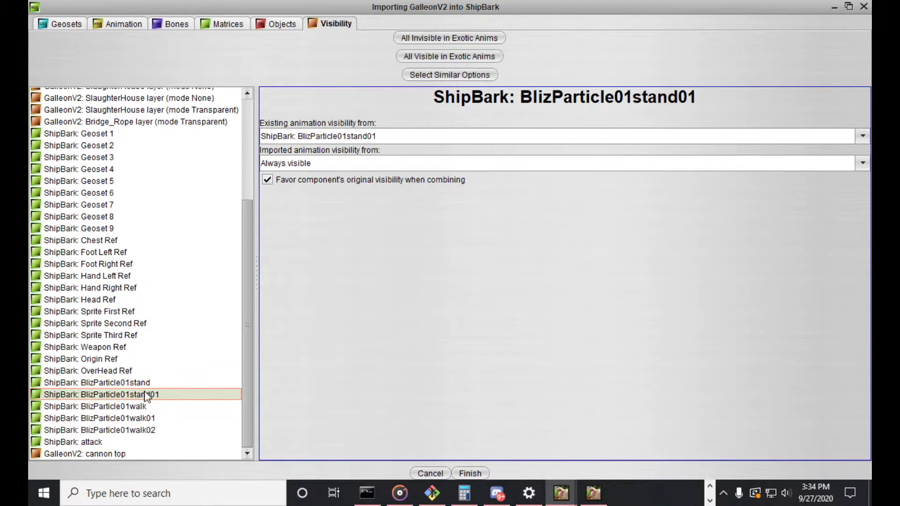
click(150, 386)
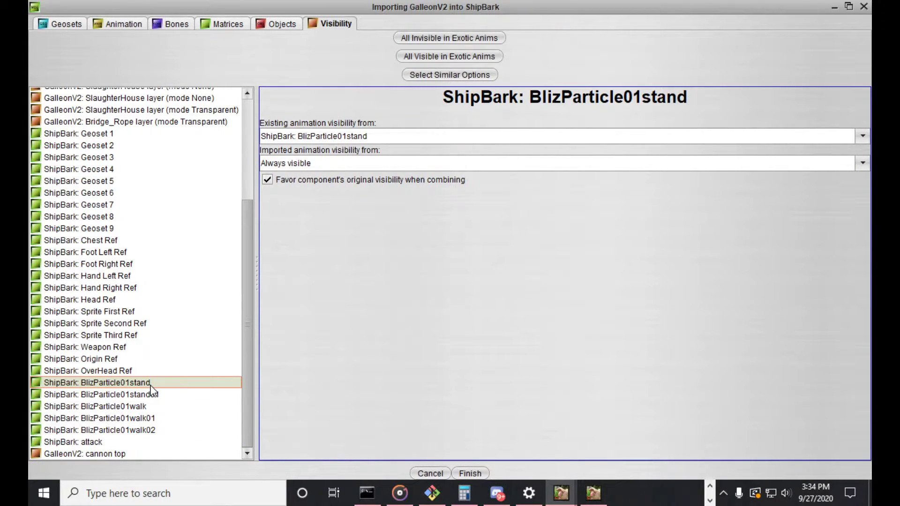
click(173, 24)
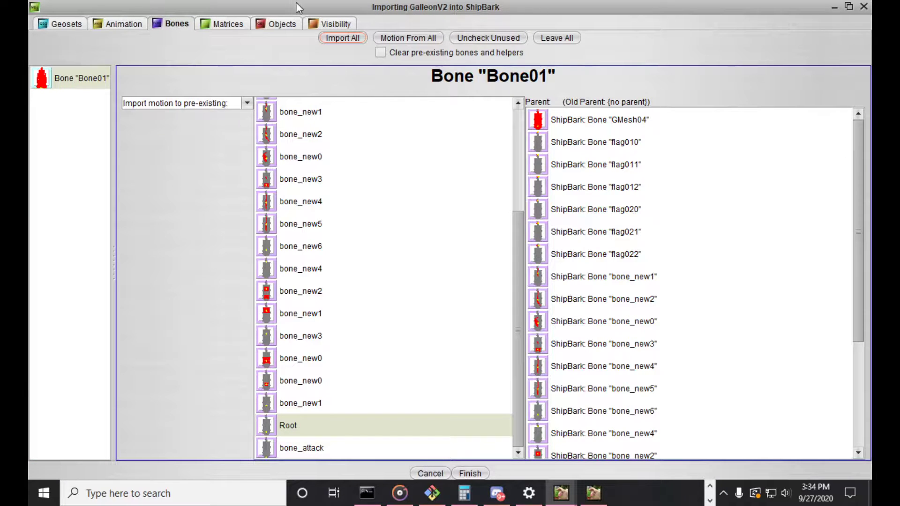
click(330, 26)
Review the visibility sources of GalleonV2's cannon top emitter and the import settings of the Attack sequence
drag(145, 430, 152, 455)
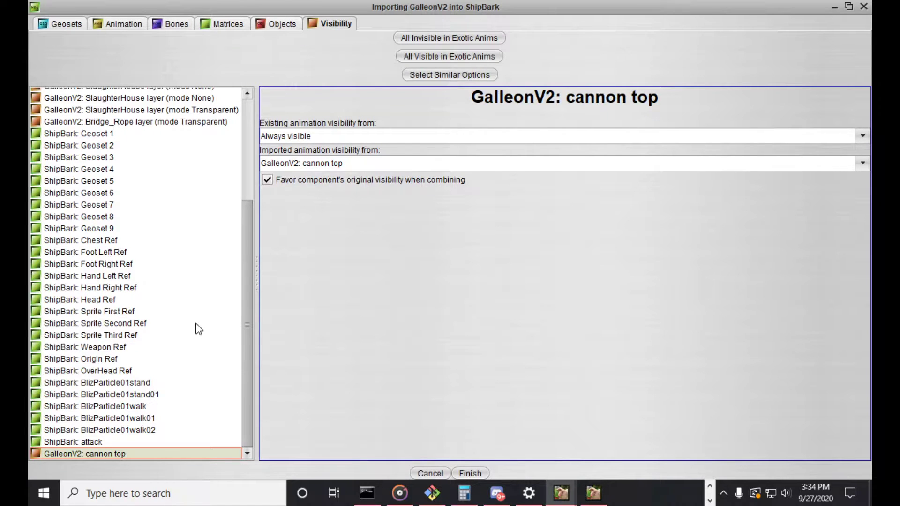
scroll(192, 315, up, 4)
scroll(191, 314, down, 4)
scroll(174, 230, up, 4)
scroll(174, 230, down, 4)
click(120, 23)
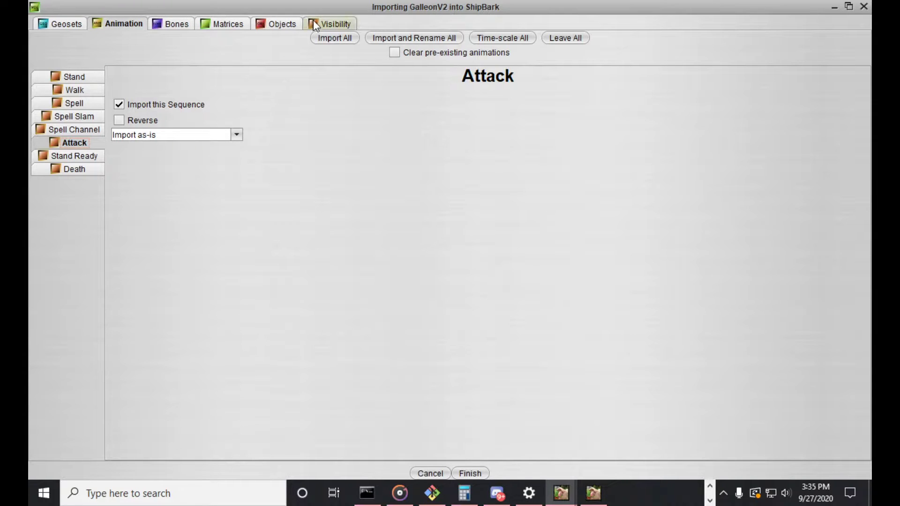
click(330, 24)
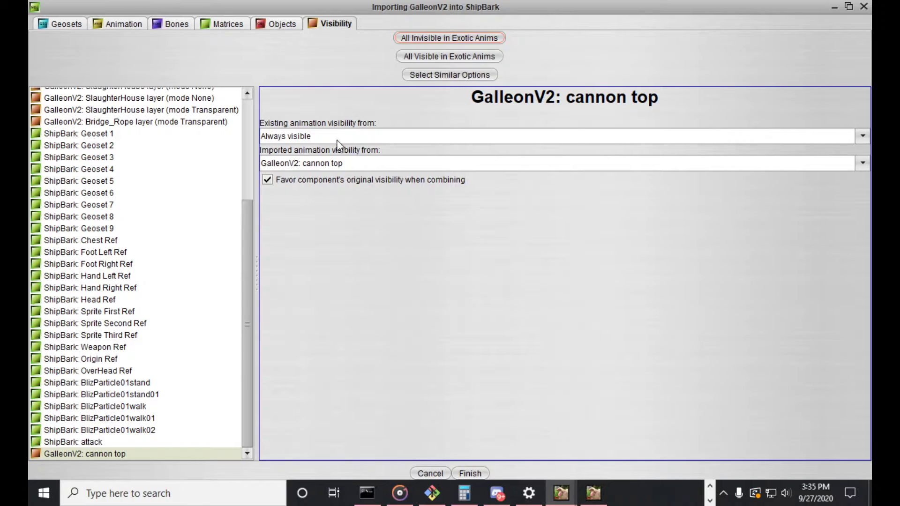
Make cannon top Not visible in existing animations, keep GalleonV2: cannon top as its imported visibility source, and finish the import
click(156, 456)
click(312, 162)
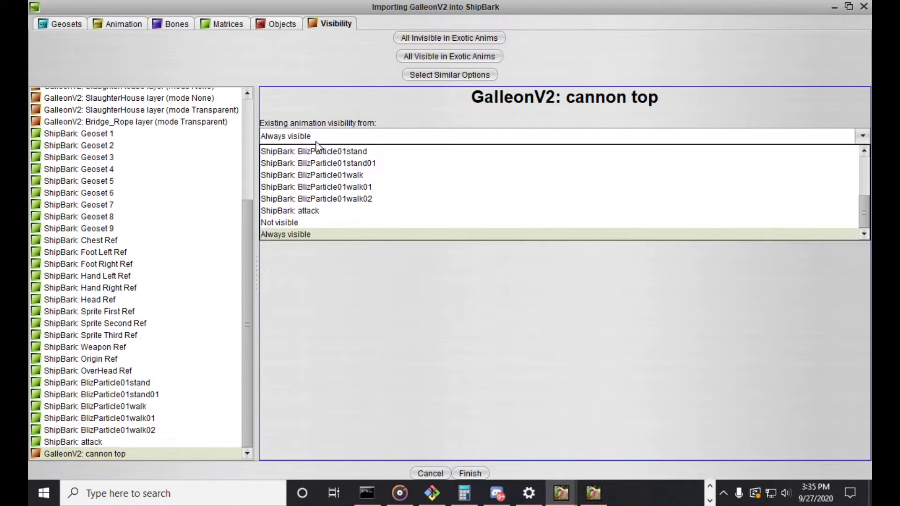
click(292, 224)
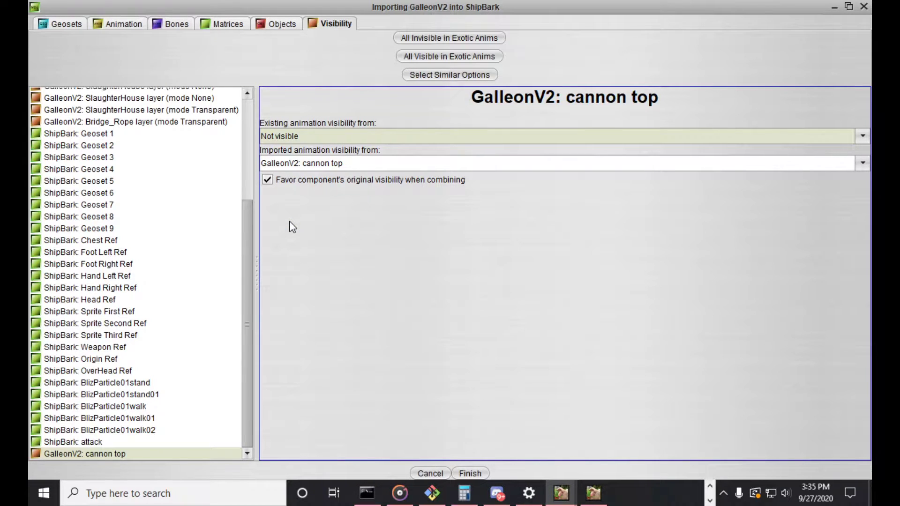
click(323, 164)
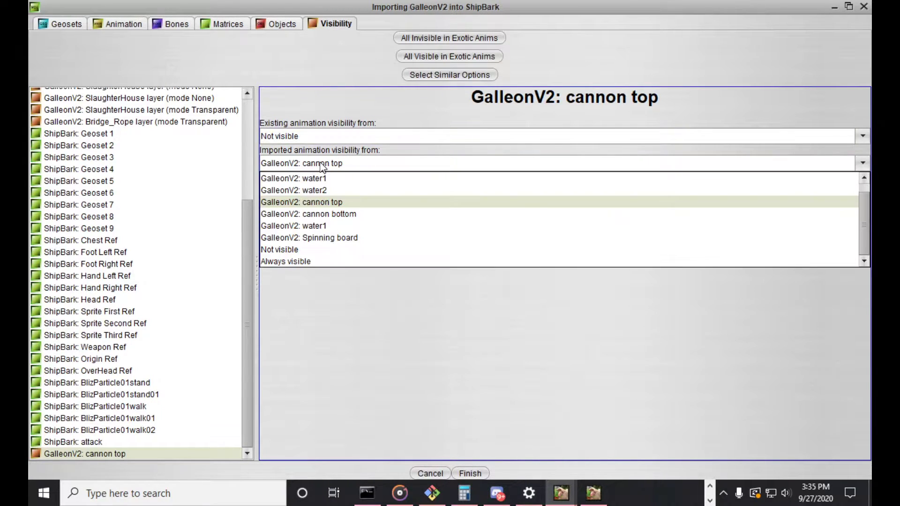
click(323, 165)
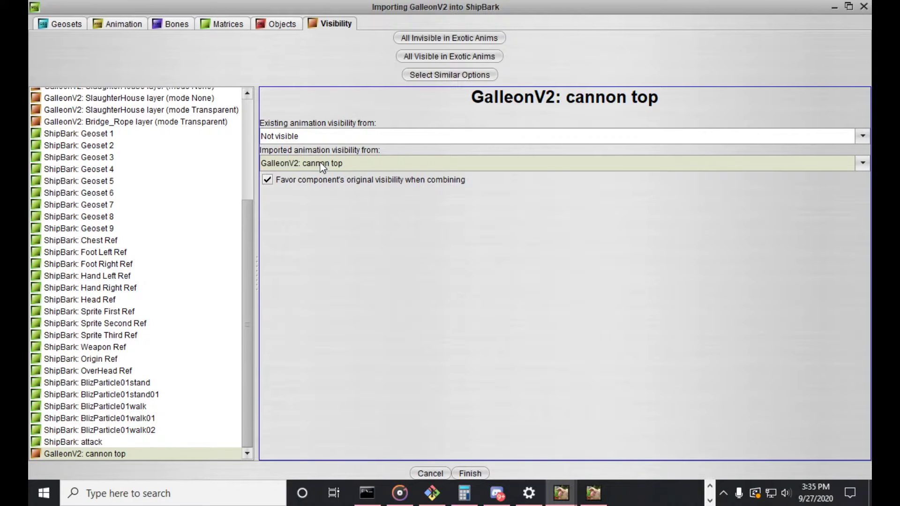
click(472, 474)
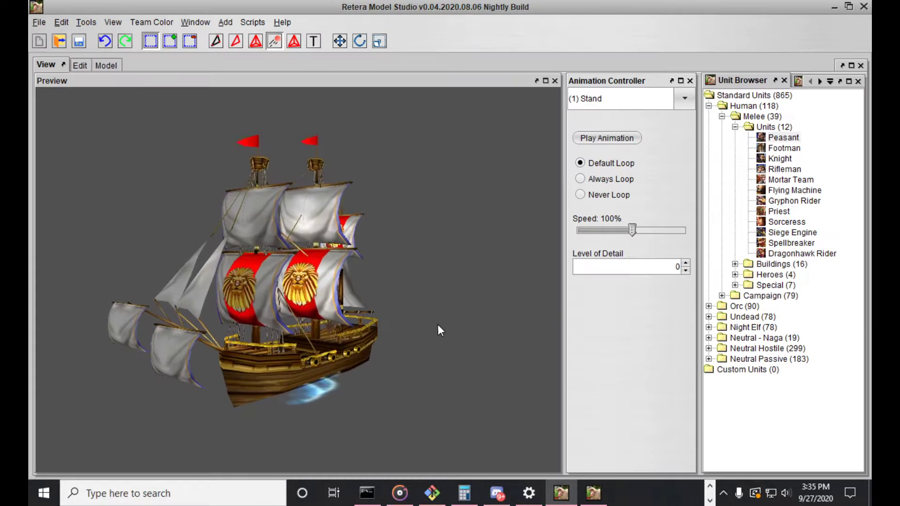
Preview the imported Attack animation on ShipBark and compare it with the Stand animation
click(618, 102)
click(610, 200)
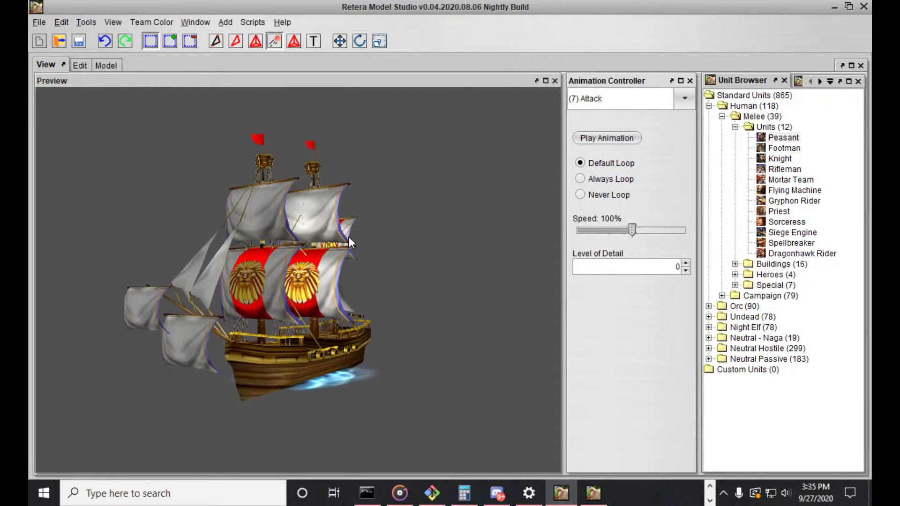
click(615, 100)
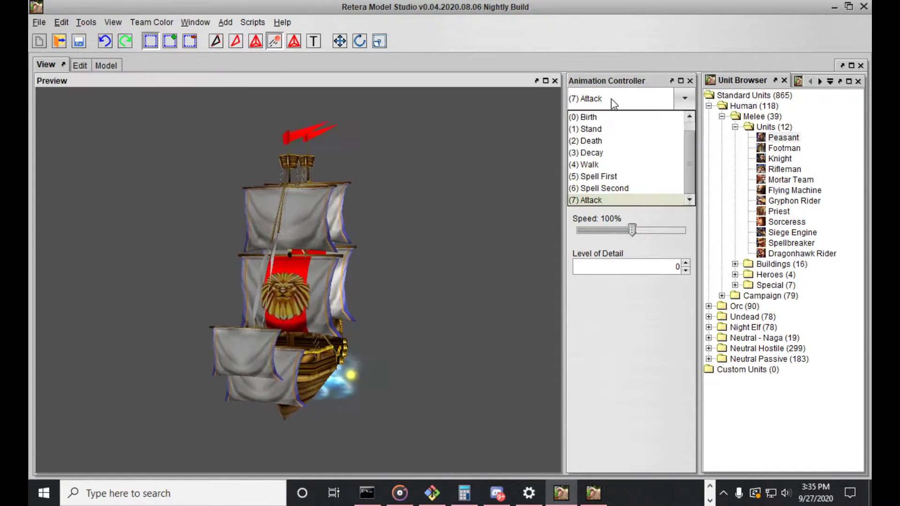
click(610, 127)
click(610, 100)
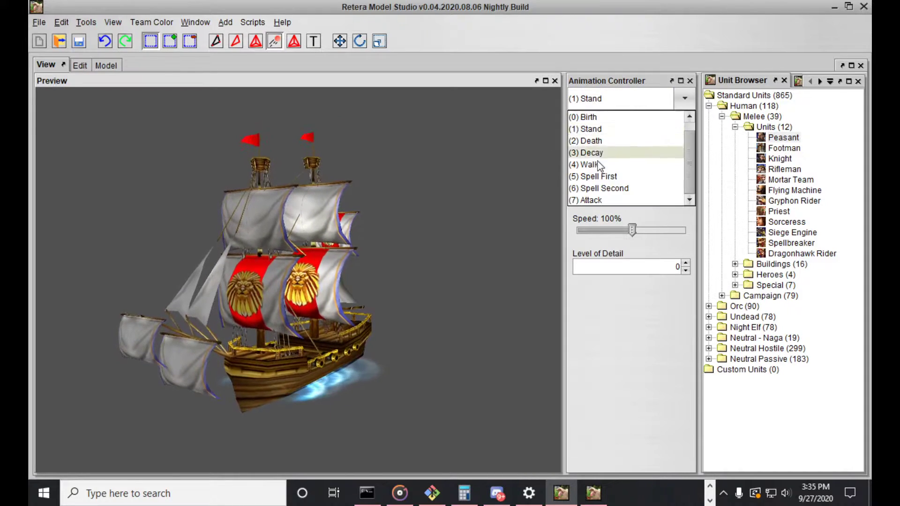
click(597, 199)
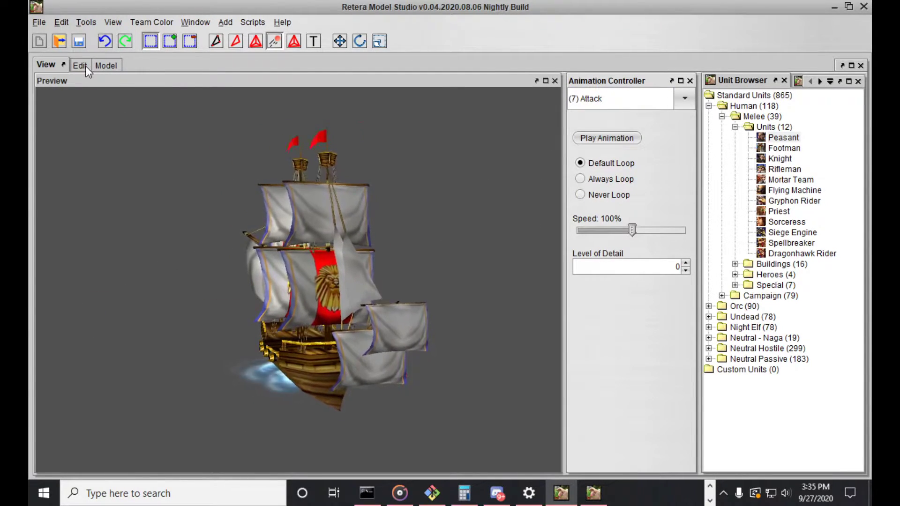
Display the Nodes group in the model editor's views and locate the imported cannon emitter relative to the hull
click(71, 66)
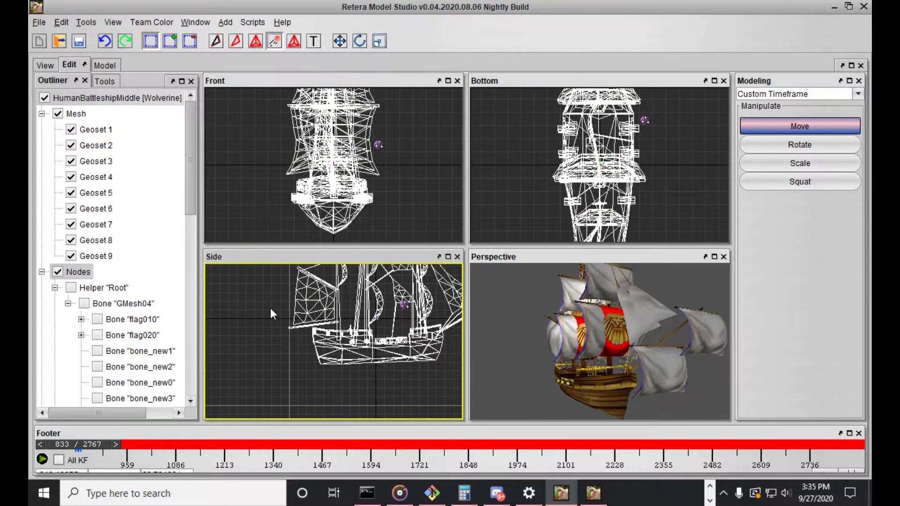
middle_drag(286, 305, 267, 306)
scroll(127, 258, down, 5)
scroll(131, 257, down, 5)
scroll(130, 257, up, 11)
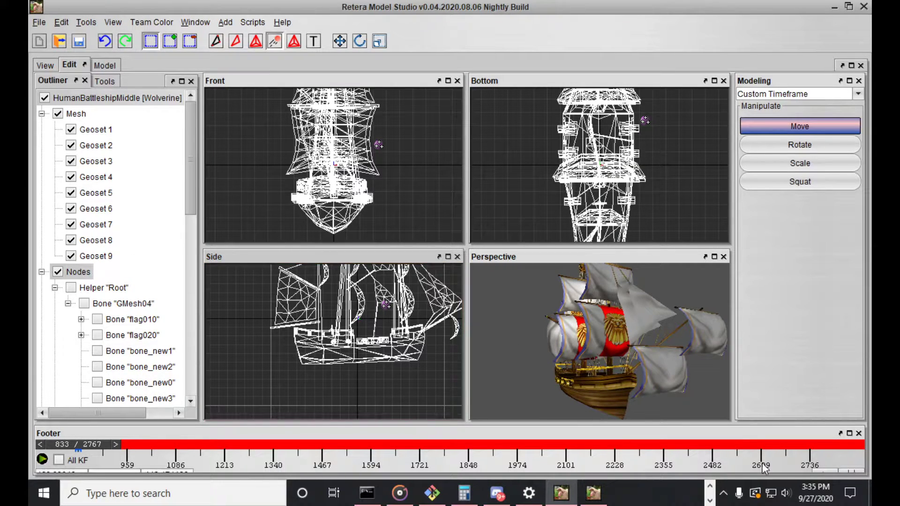
Set the editor's timeline timeframe to the Attack animation
click(863, 467)
click(342, 205)
click(427, 425)
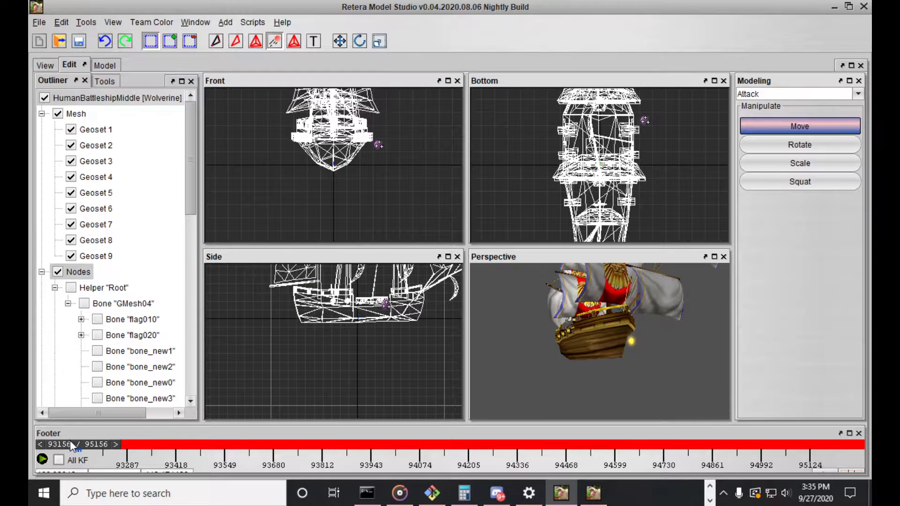
Display the Root helper from the Nodes hierarchy in the editor views
mouse_move(424, 451)
mouse_down()
mouse_move(824, 436)
mouse_move(272, 416)
mouse_move(47, 422)
mouse_move(641, 419)
mouse_move(662, 406)
mouse_move(249, 389)
mouse_move(292, 381)
mouse_move(733, 387)
mouse_move(255, 369)
mouse_move(647, 361)
mouse_move(183, 357)
mouse_move(865, 347)
mouse_move(33, 342)
mouse_move(49, 312)
mouse_up()
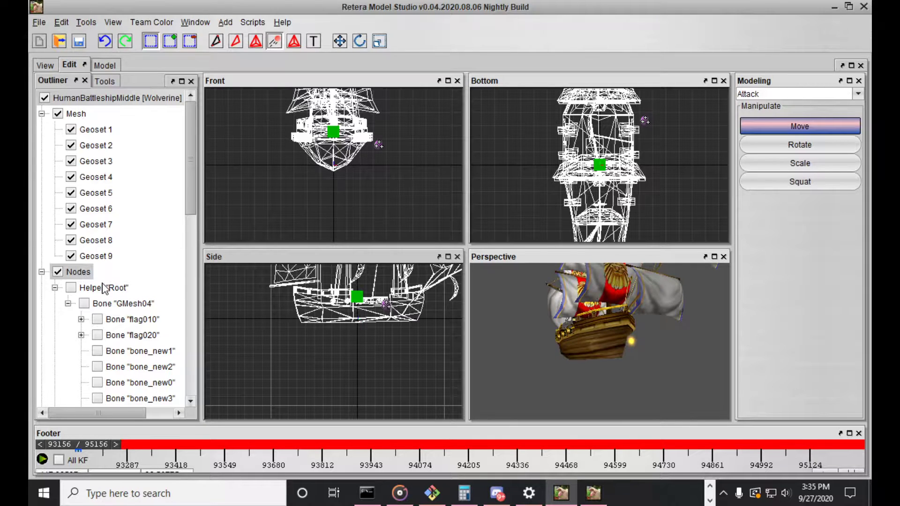
click(100, 288)
click(101, 302)
click(99, 289)
click(99, 290)
click(103, 305)
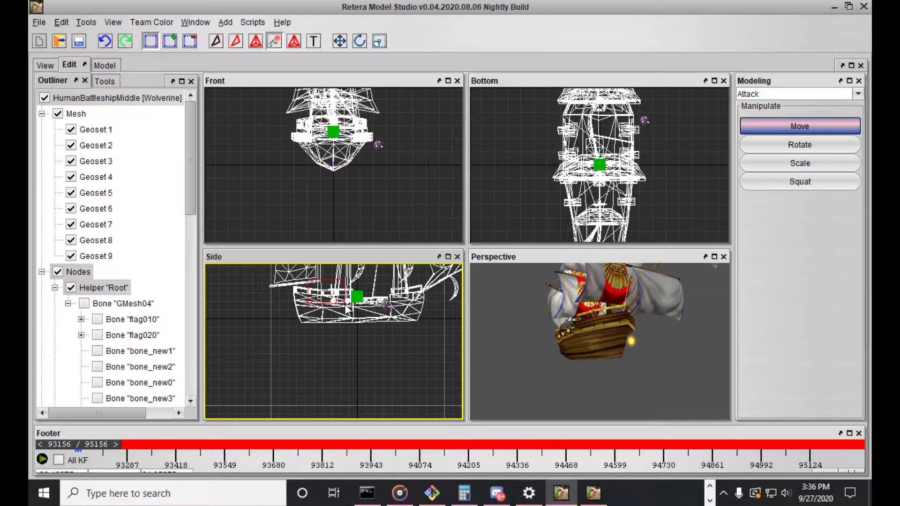
Scrub the Attack timeline and examine the Root helper's keyframes and its location on the ship in the views
drag(81, 444, 260, 441)
click(88, 446)
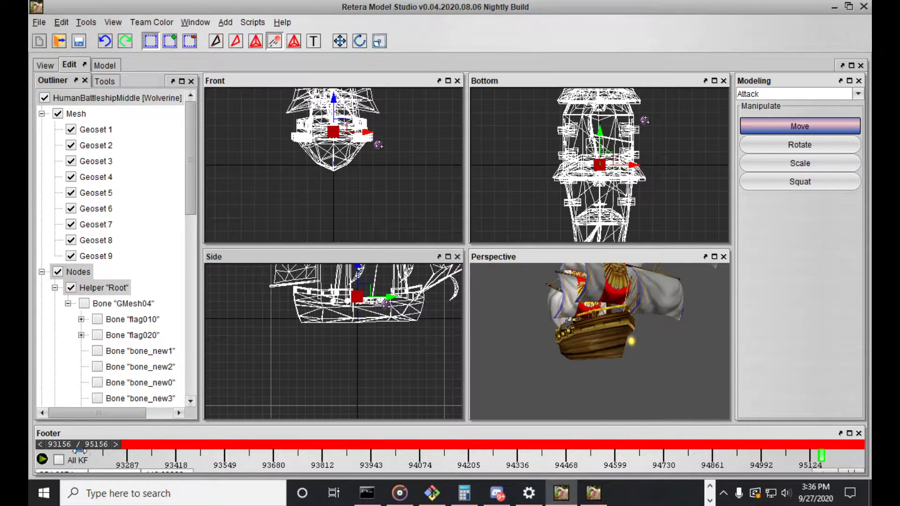
right_click(78, 449)
drag(59, 446, 714, 447)
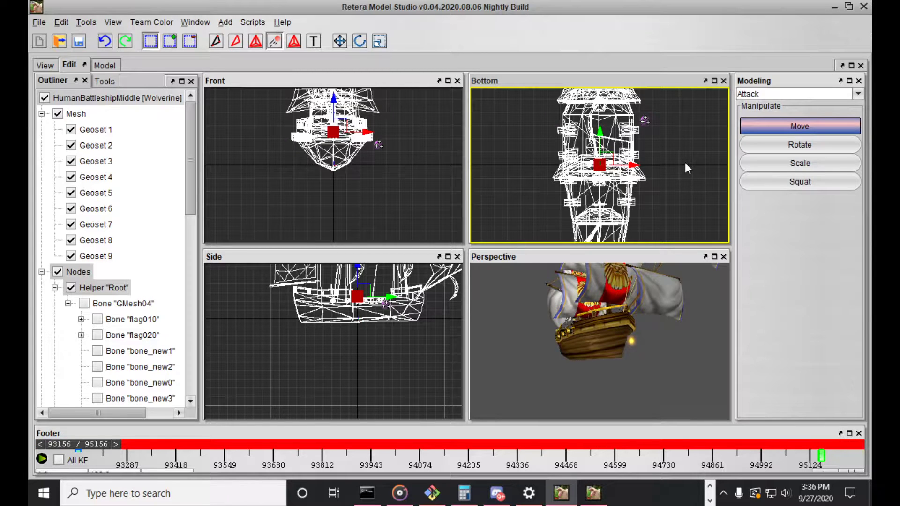
middle_drag(367, 358, 311, 417)
middle_drag(342, 152, 309, 231)
scroll(607, 162, up, 5)
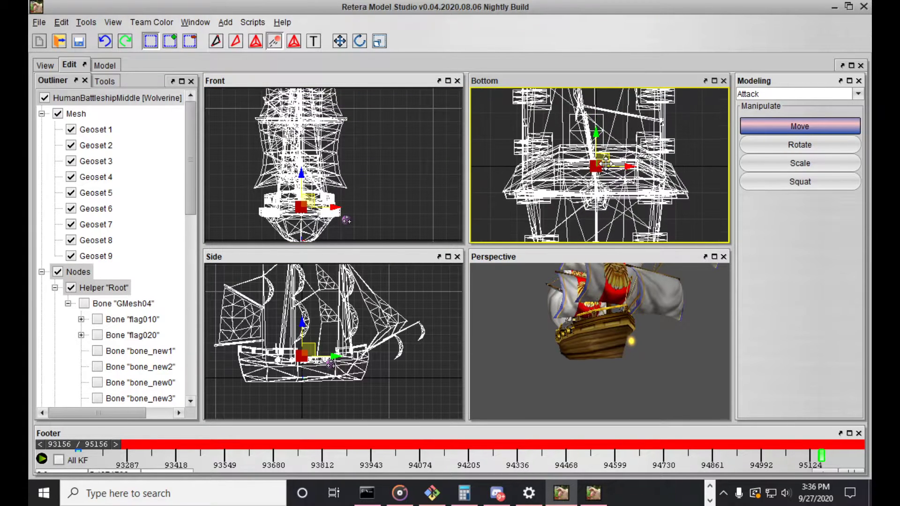
scroll(607, 169, down, 8)
scroll(312, 147, down, 4)
scroll(348, 148, up, 3)
middle_drag(348, 149, 358, 155)
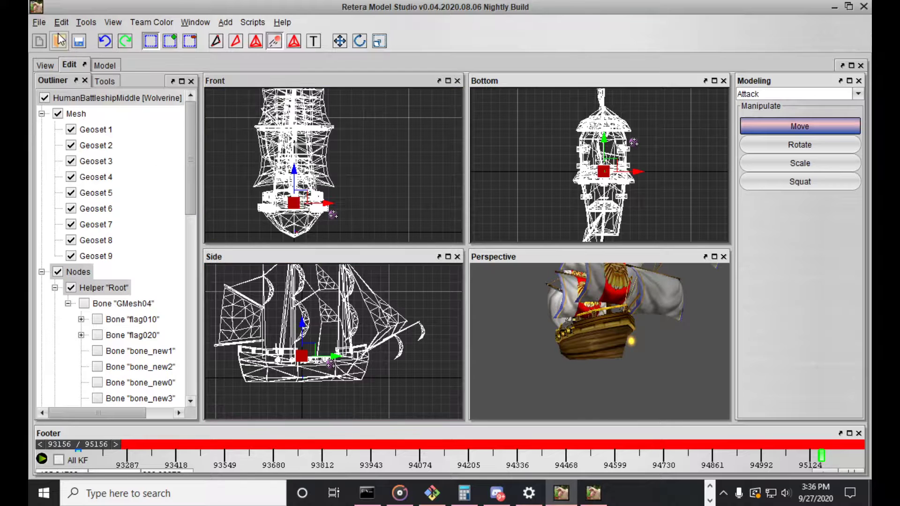
Save the model under the new name ShipBark_Attack_01.mdx in the ShipsPack[01.11.16] folder
click(40, 22)
click(52, 123)
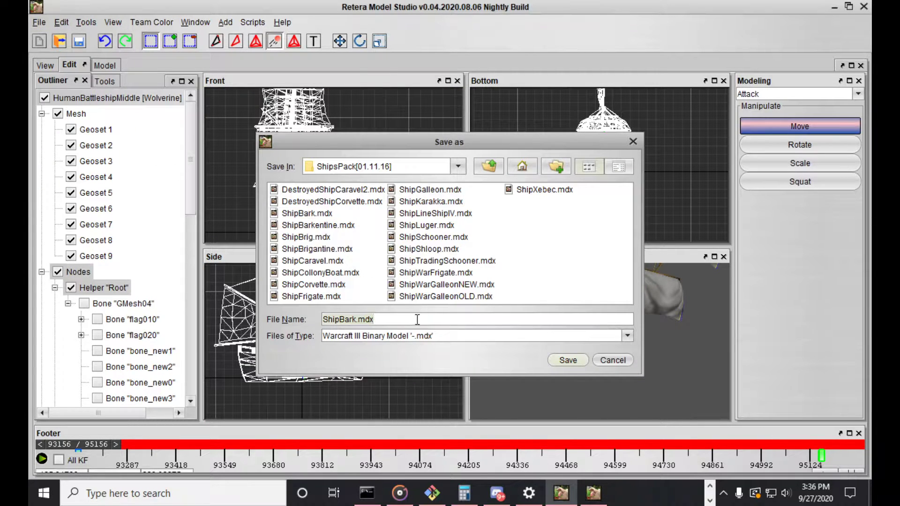
click(358, 319)
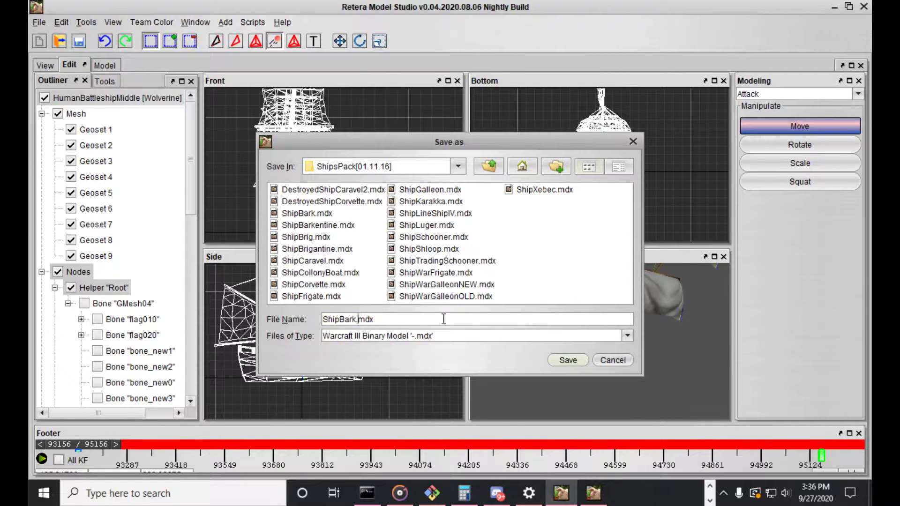
text(_Attack_01)
key(Return)
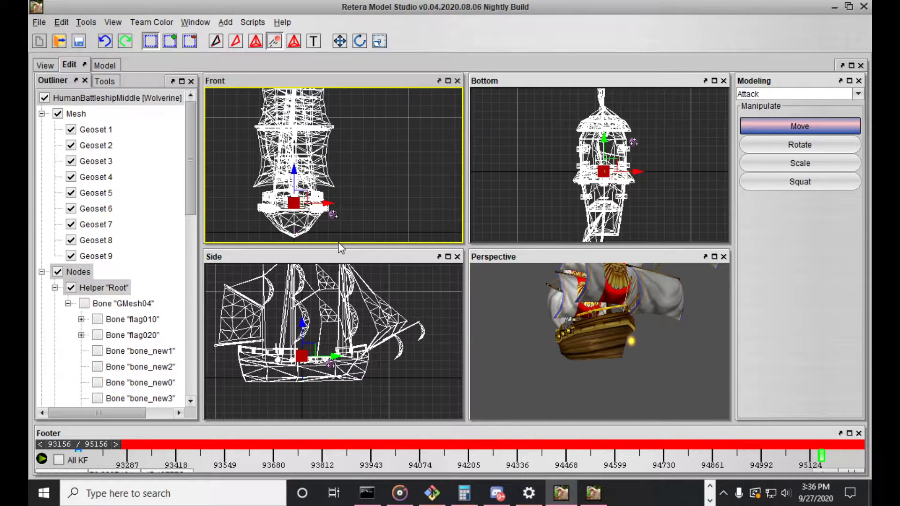
Activate Rotate mode and save a text copy of ShipBark_Attack_01 in the Warcraft III Model Files (.mdl) format
key(e)
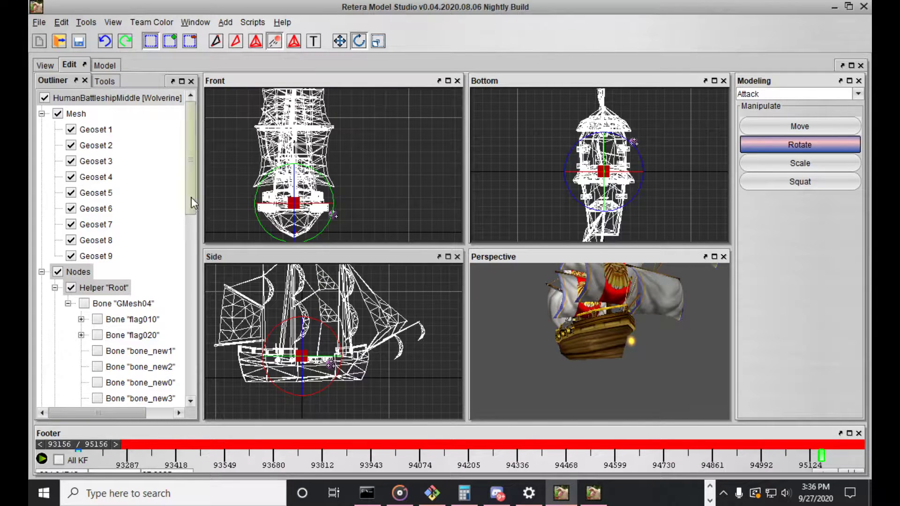
click(39, 23)
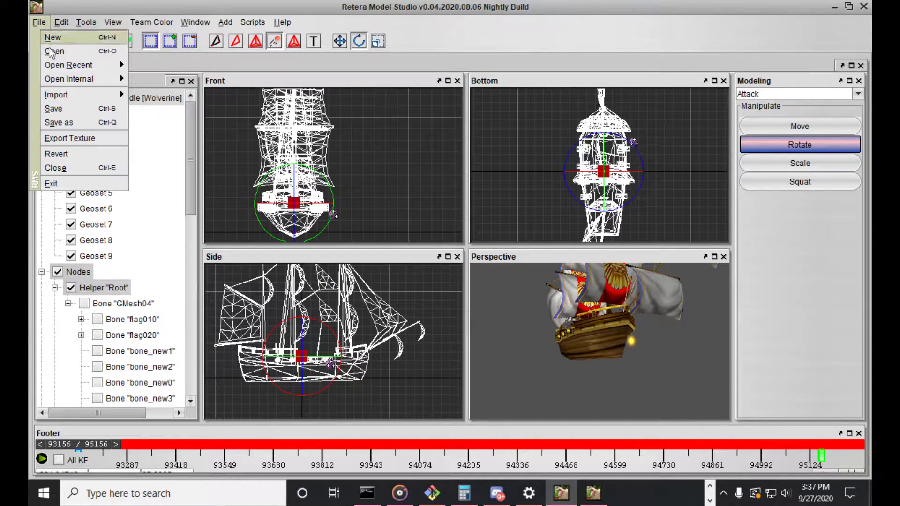
click(70, 123)
click(394, 336)
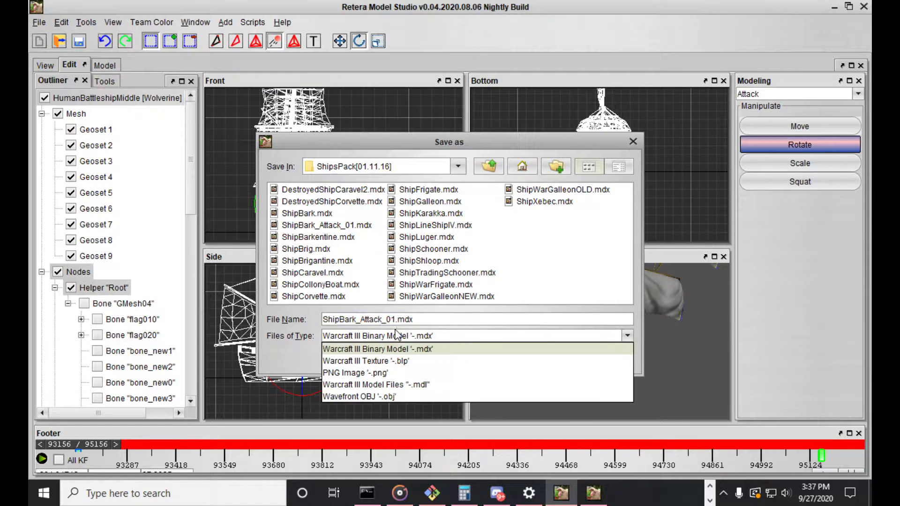
click(409, 384)
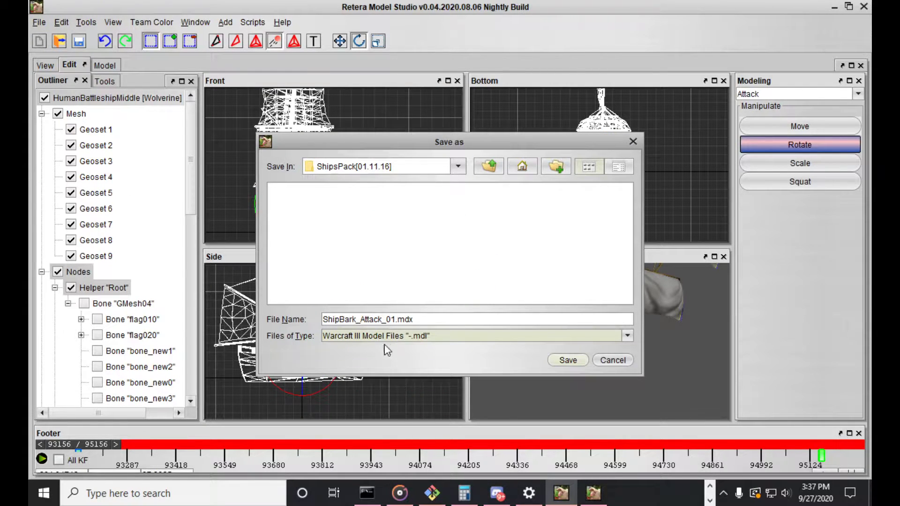
click(555, 358)
Switch to File Explorer's ShipsPack[01.11.16] folder and open ShipBark_Attack_01.mdl in Notepad++
click(710, 487)
click(363, 490)
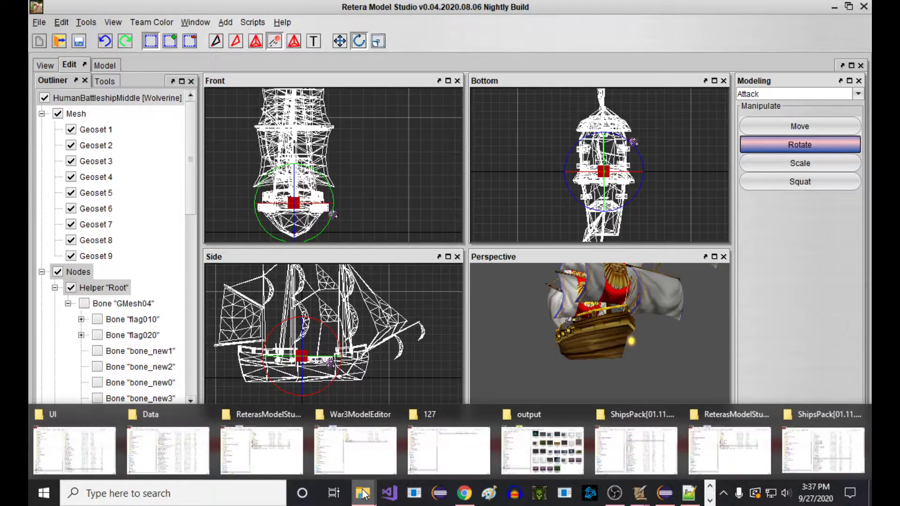
click(824, 447)
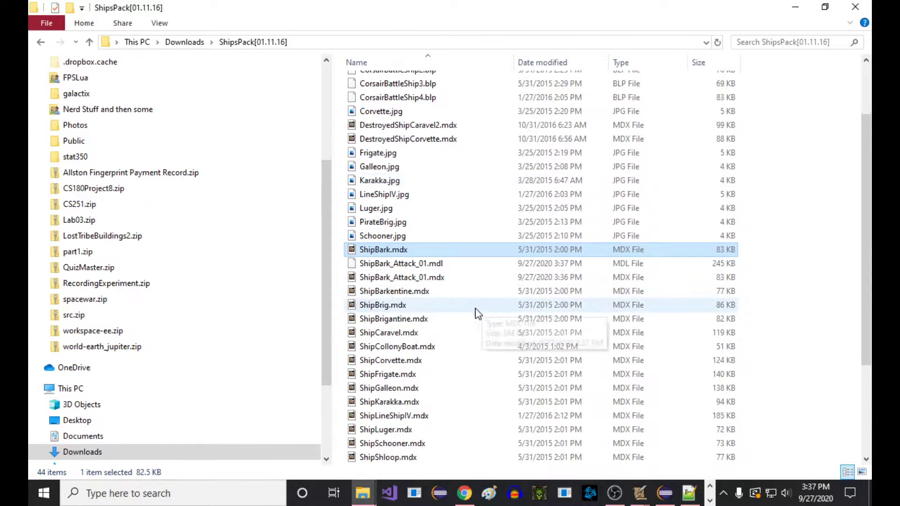
right_click(439, 266)
click(506, 76)
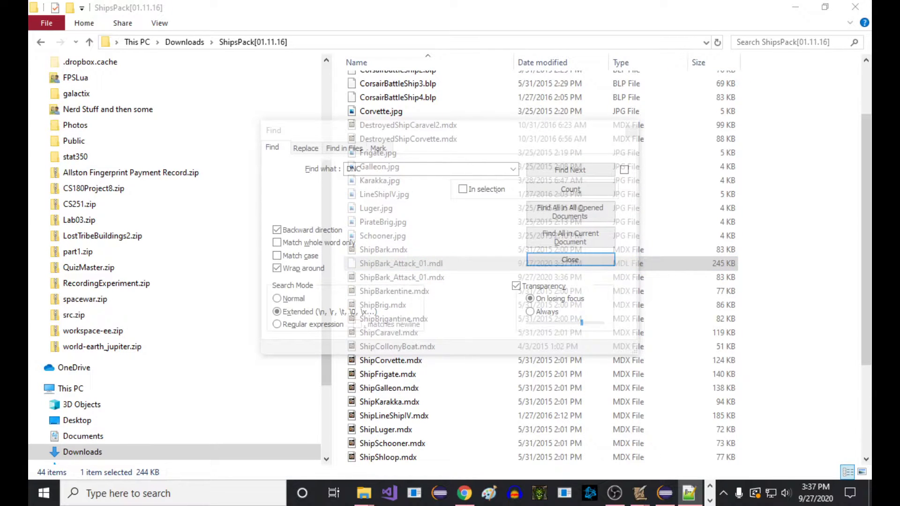
drag(899, 3, 286, 1)
click(392, 212)
scroll(392, 212, down, 14)
click(392, 212)
Search the model text for "Root" and examine the helper's translation keys, rotation keys and GlobalSeqId
key(ctrl+f)
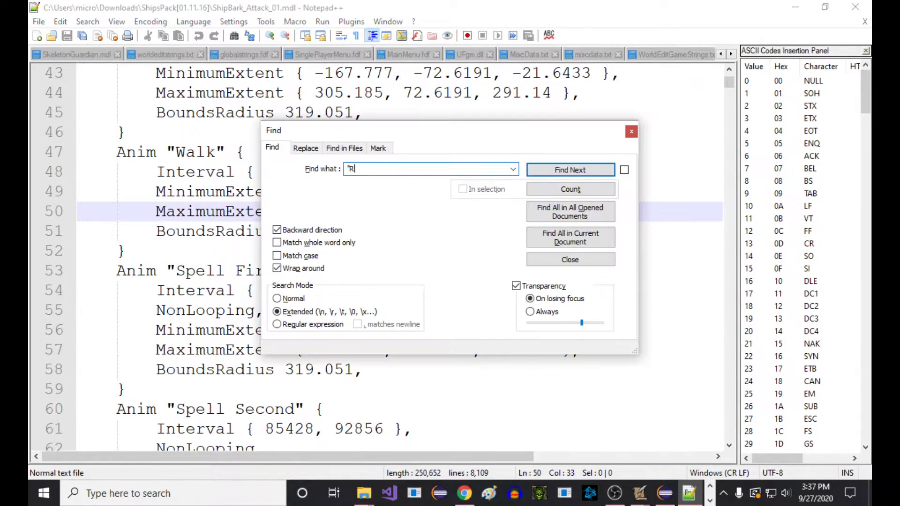
text(")
key(Return)
key(Escape)
scroll(364, 208, down, 4)
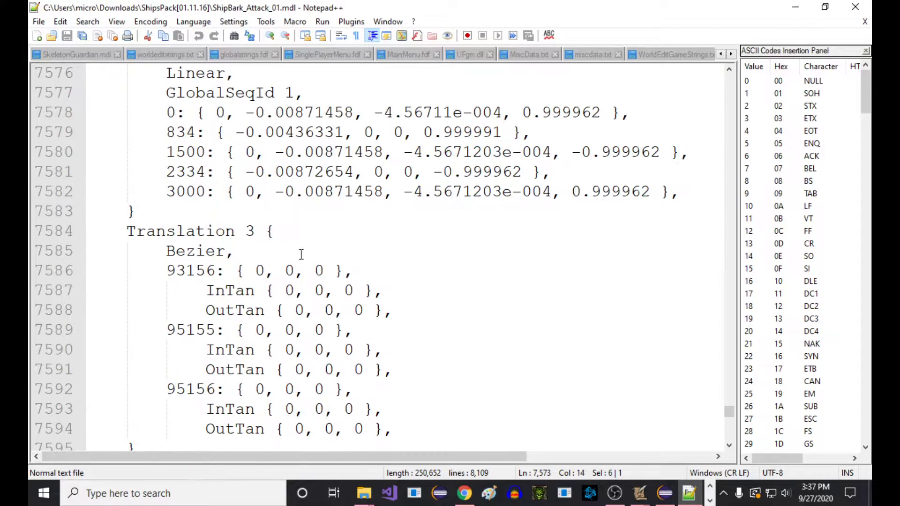
scroll(304, 256, up, 3)
drag(166, 232, 227, 231)
double_click(173, 230)
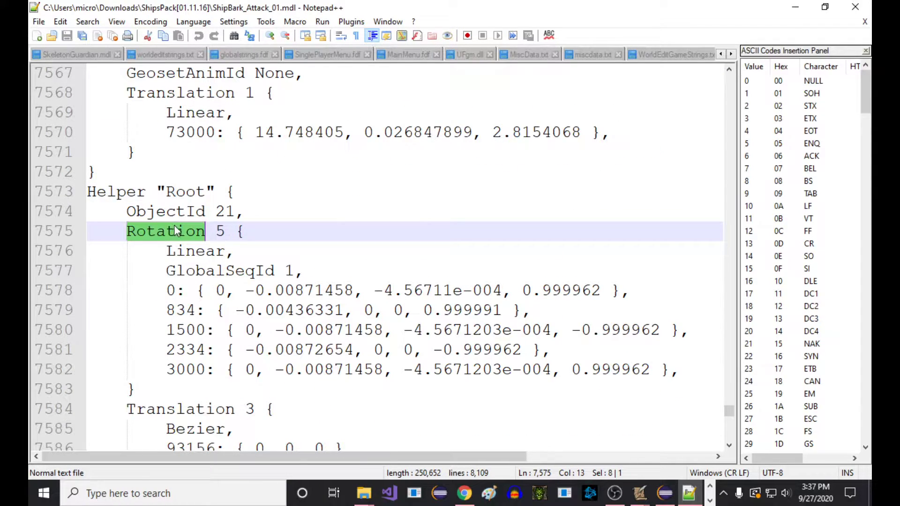
scroll(204, 242, down, 1)
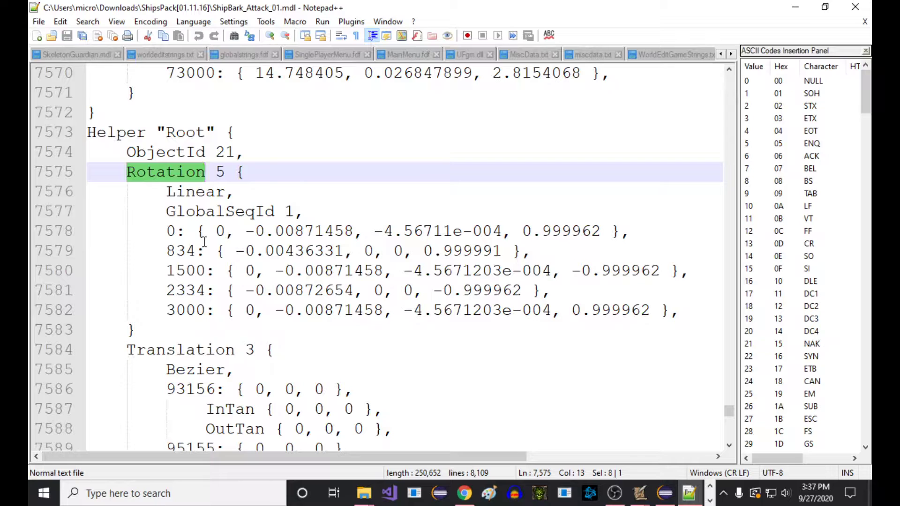
double_click(210, 212)
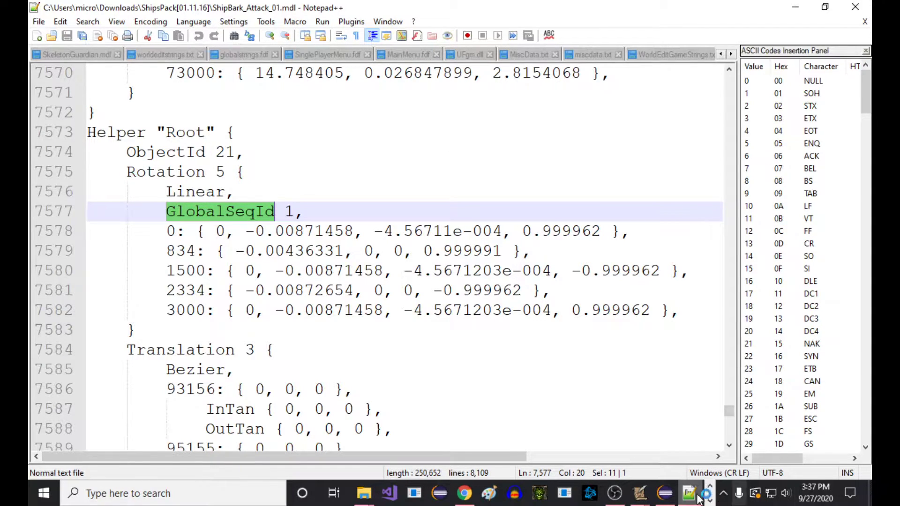
Switch back to Retera Model Studio, deselect the Root helper, and set the Open dialog to Warcraft III Binary Model '-.mdx' files
click(711, 501)
click(565, 497)
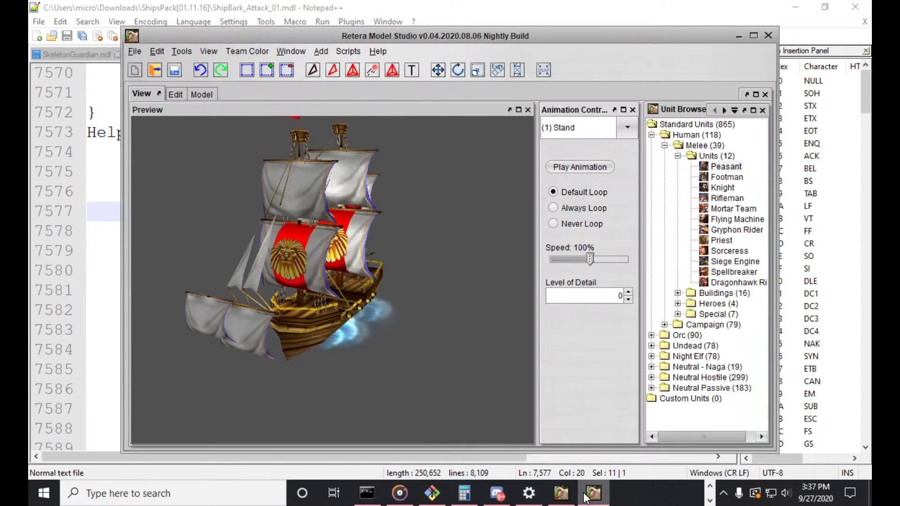
click(593, 496)
mouse_move(595, 495)
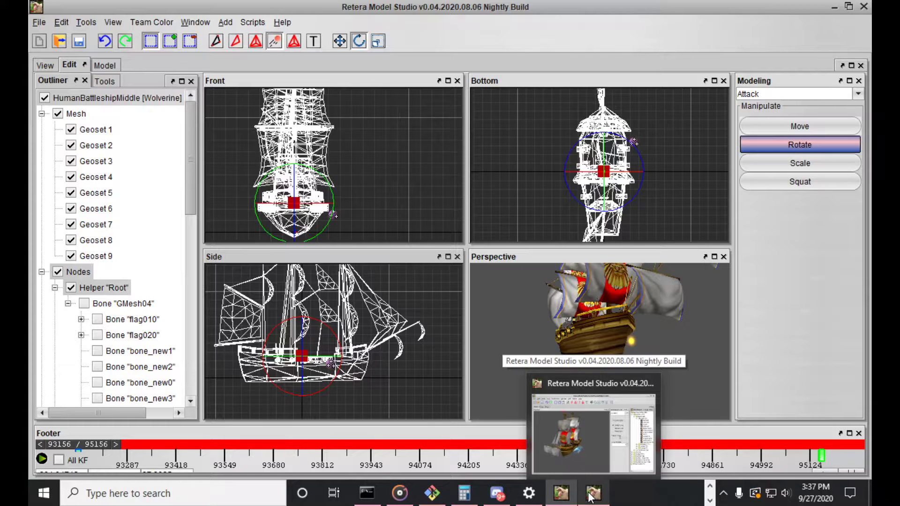
click(406, 300)
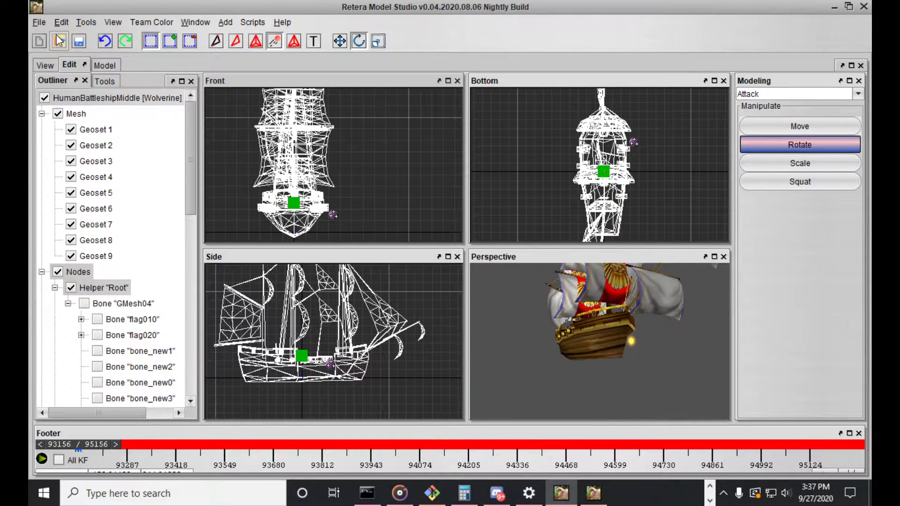
click(39, 22)
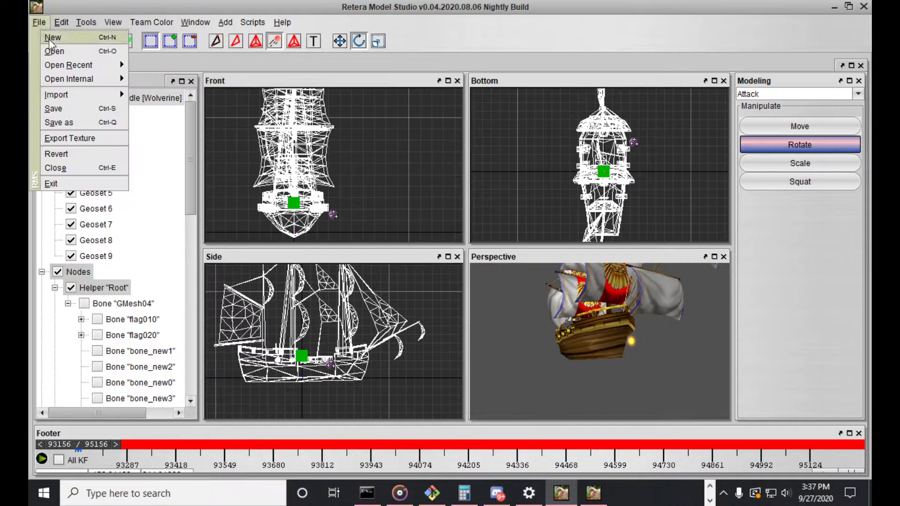
click(47, 45)
click(580, 335)
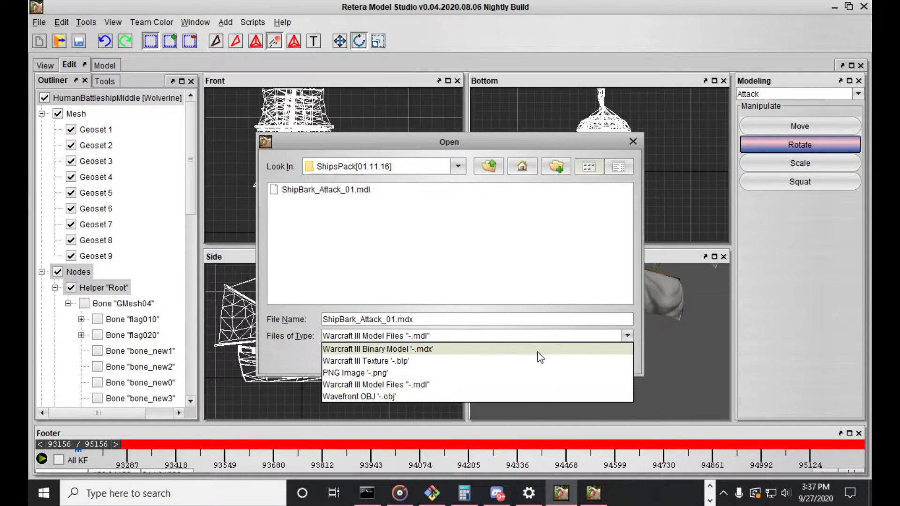
click(534, 344)
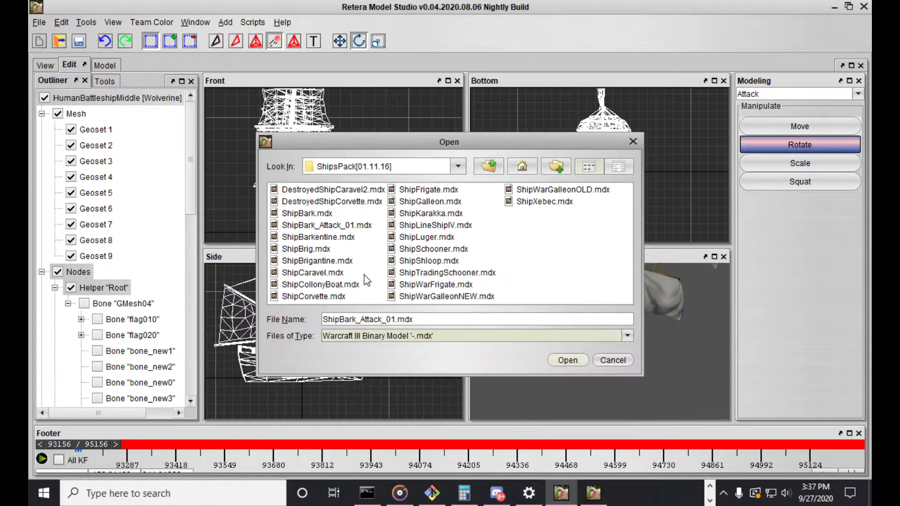
Switch to the model text in Notepad++ and check the Root helper's rotation block again
click(711, 489)
click(689, 495)
click(255, 232)
drag(214, 153, 275, 252)
double_click(197, 134)
click(323, 139)
Search the model text for "GMesh04" and locate that bone's definition
key(ctrl+f)
text(")
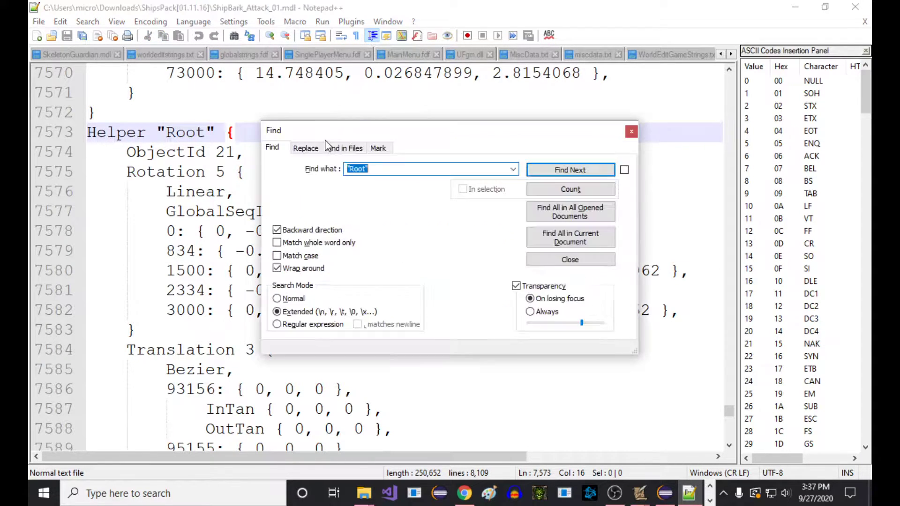
text(GMesh)
key(Return)
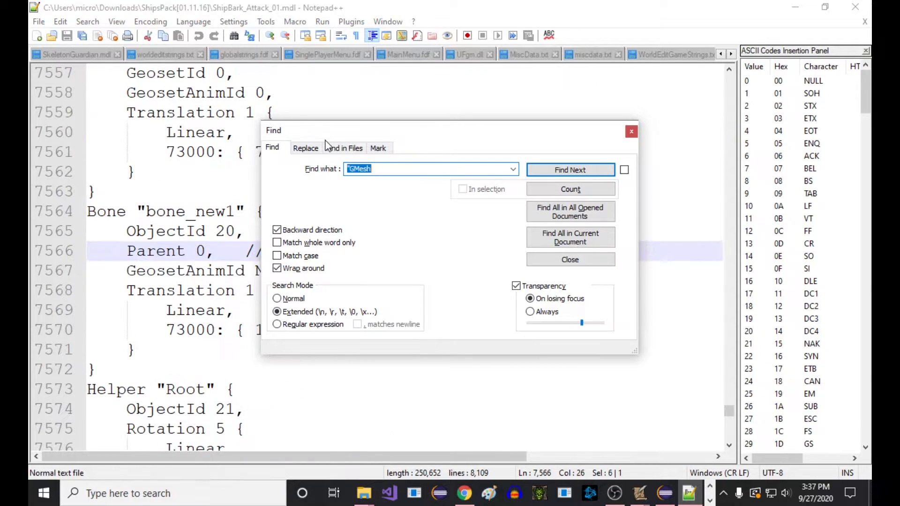
key(Escape)
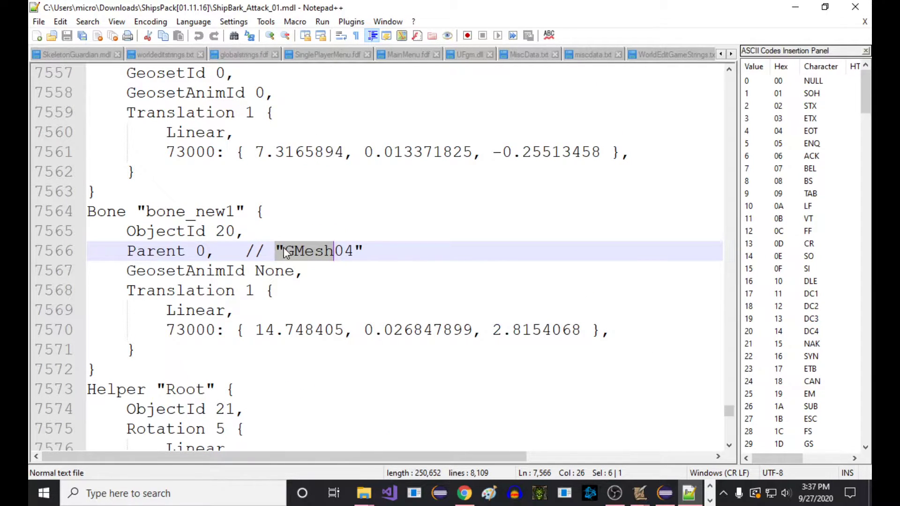
key(ctrl+f)
key(End)
text(04)
key(Return)
key(Escape)
right_click(356, 261)
click(330, 244)
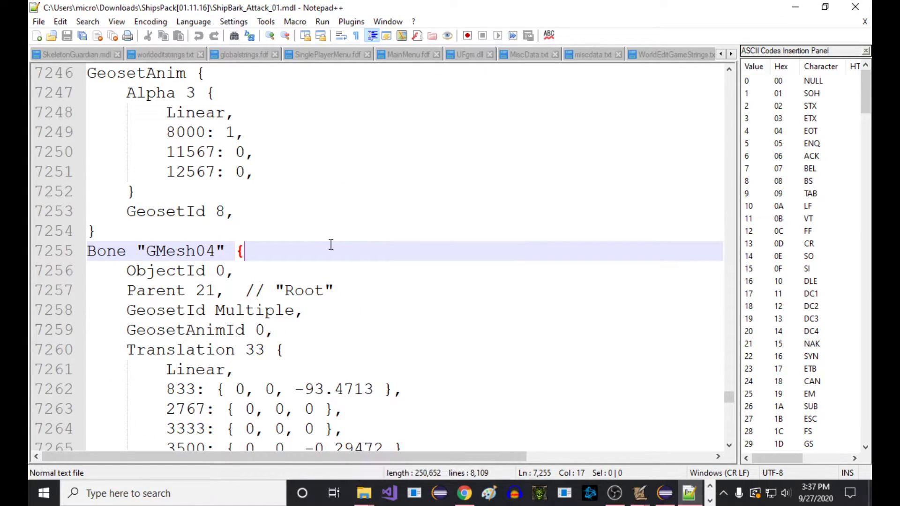
Examine the GMesh04 bone's parent, translation keyframes and rotation keyframes
scroll(178, 187, down, 17)
scroll(178, 196, up, 3)
drag(127, 231, 196, 231)
scroll(204, 240, down, 7)
scroll(203, 241, up, 18)
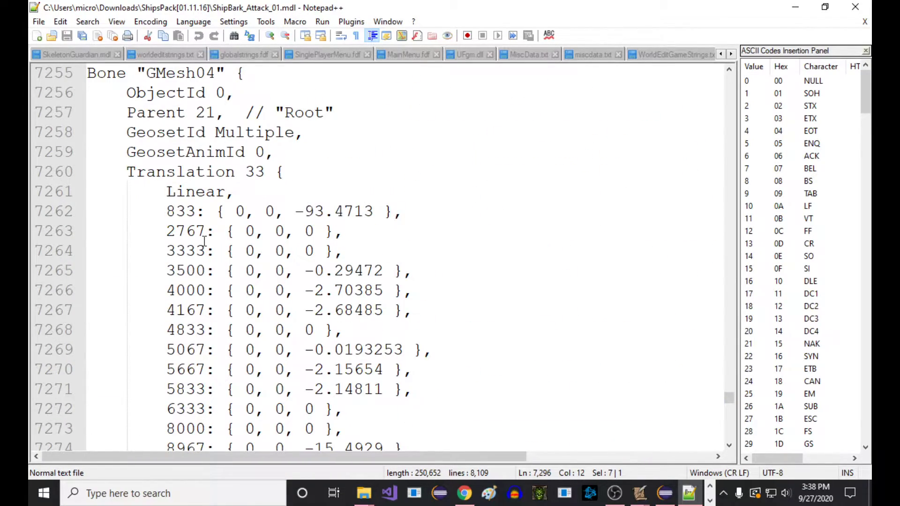
scroll(204, 240, up, 1)
scroll(204, 240, down, 16)
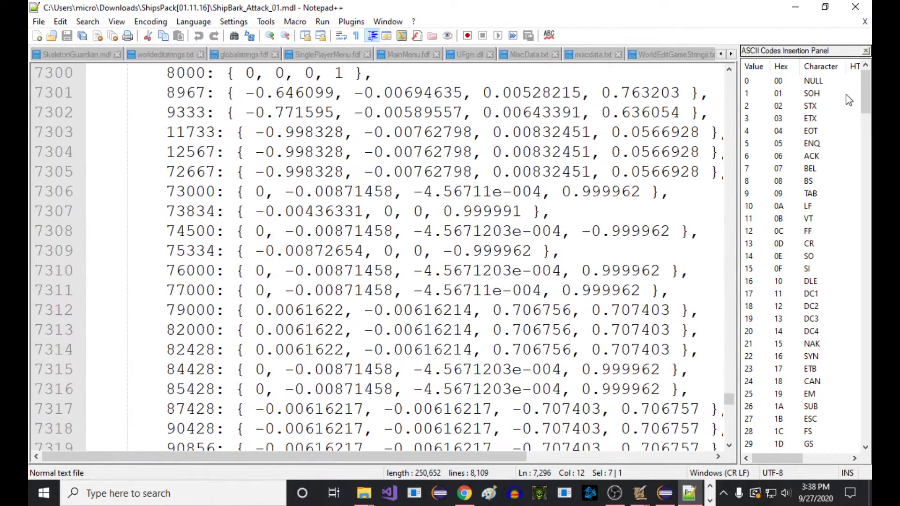
Return to Retera Model Studio, cancel the pending Open dialog, and open ShipBark_Attack_01.mdx through a new one
click(796, 7)
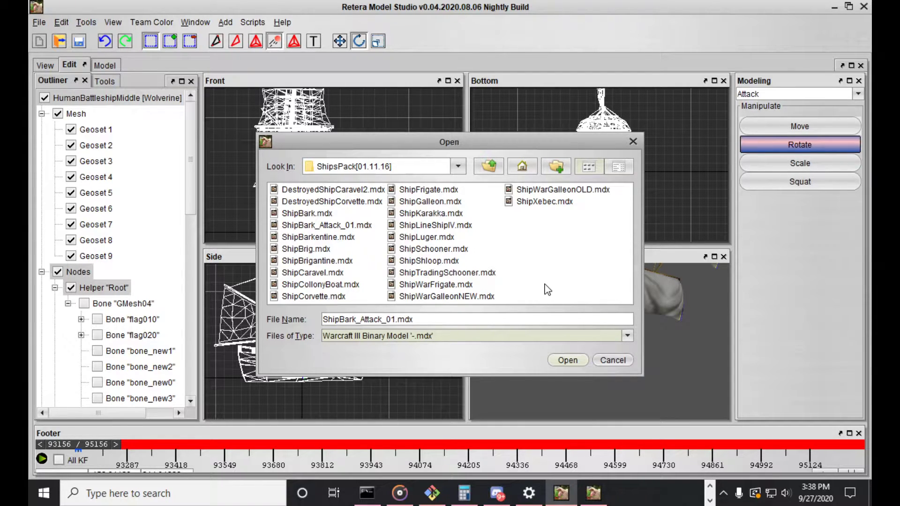
click(612, 360)
click(58, 41)
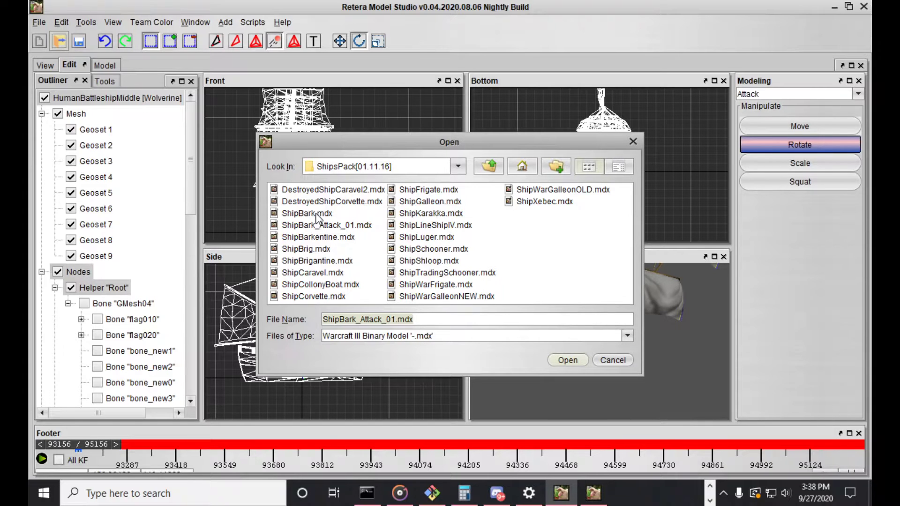
key(Return)
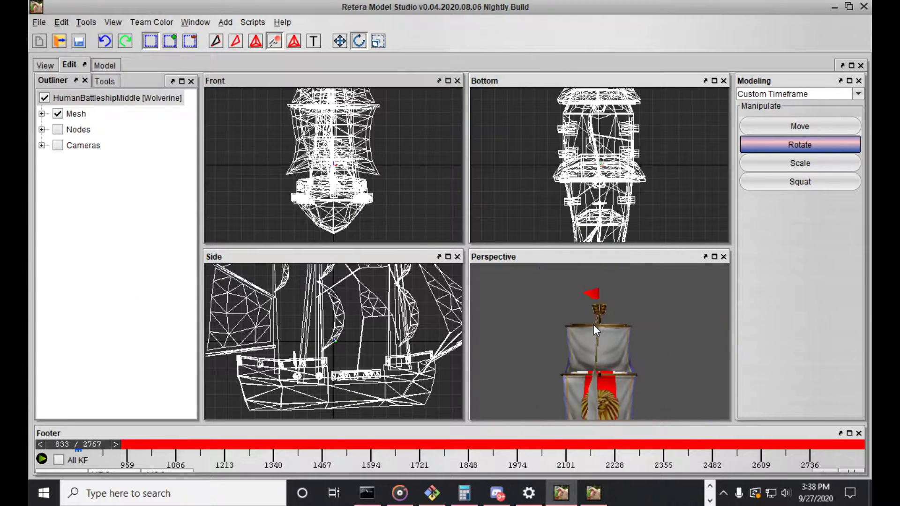
Return to the model preview and start importing data from the GalleonV2 workspace model into ShipBark
click(46, 65)
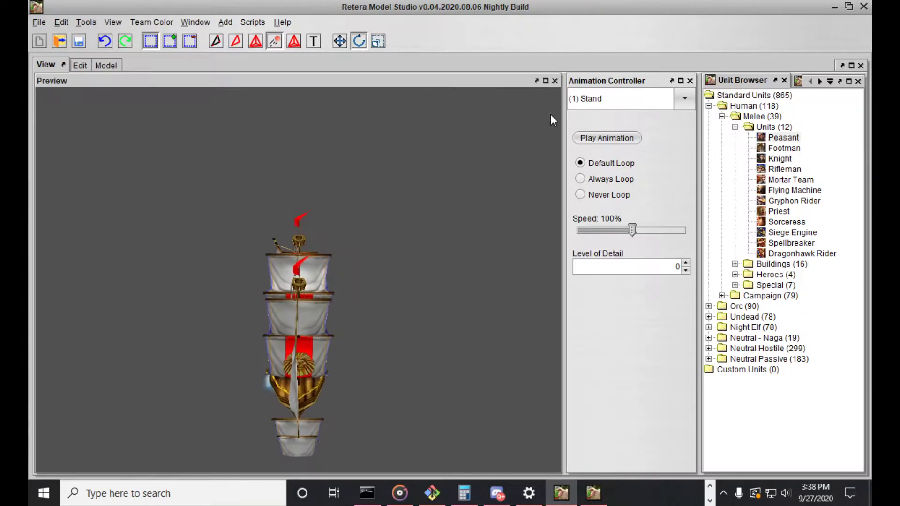
click(610, 98)
key(Escape)
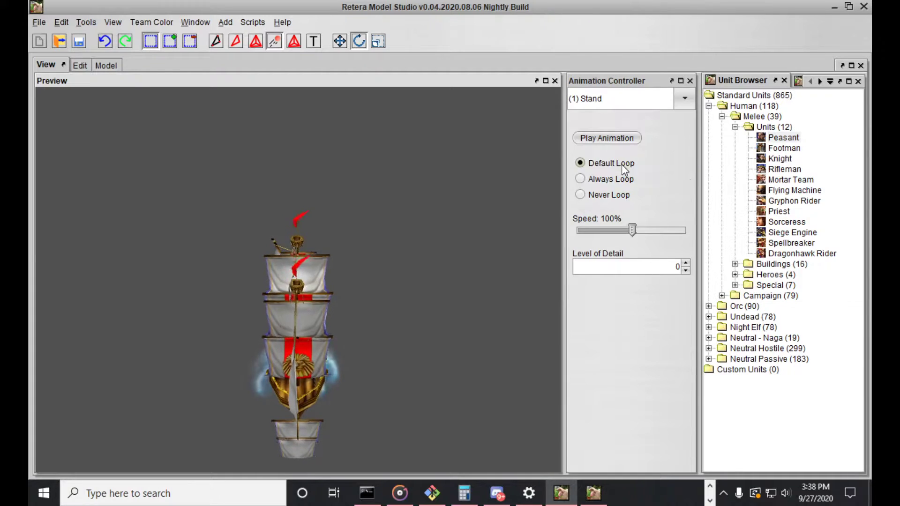
click(39, 22)
mouse_move(66, 96)
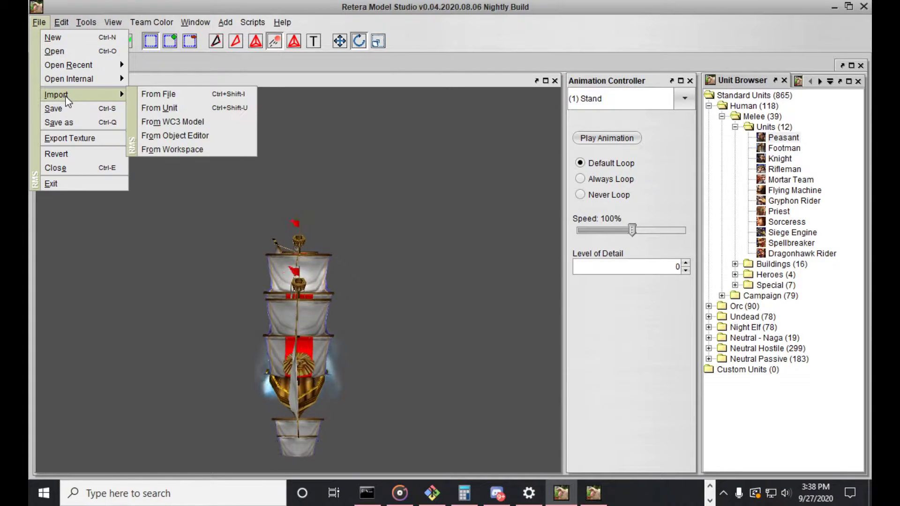
click(178, 148)
click(415, 258)
click(415, 268)
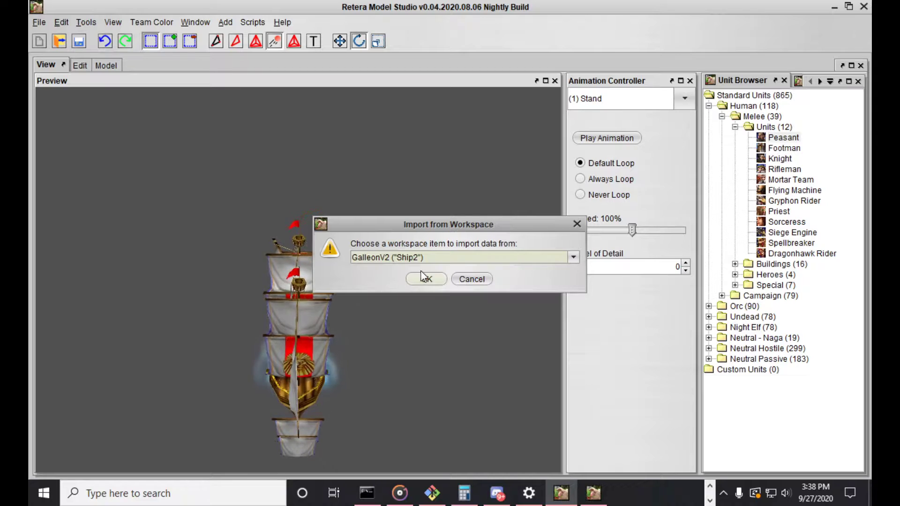
click(425, 280)
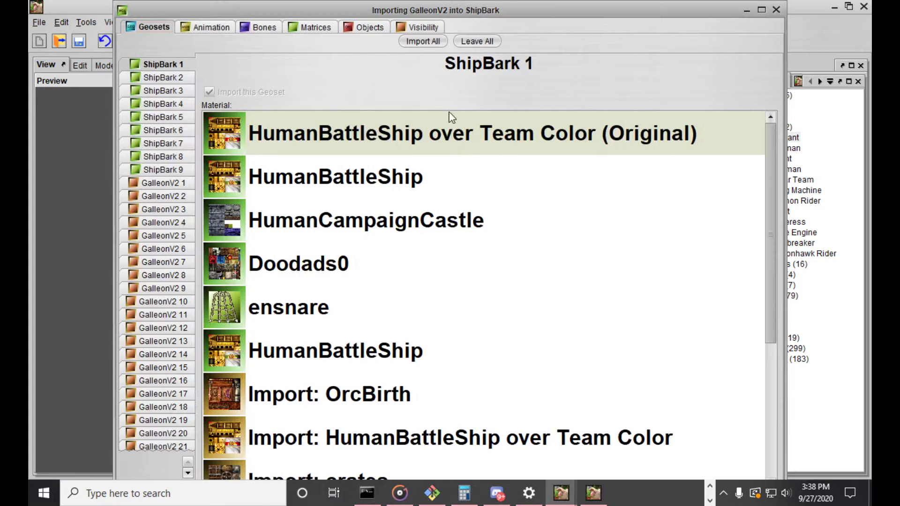
Maximize the import window and exclude all GalleonV2 geosets from the import
double_click(455, 14)
click(463, 38)
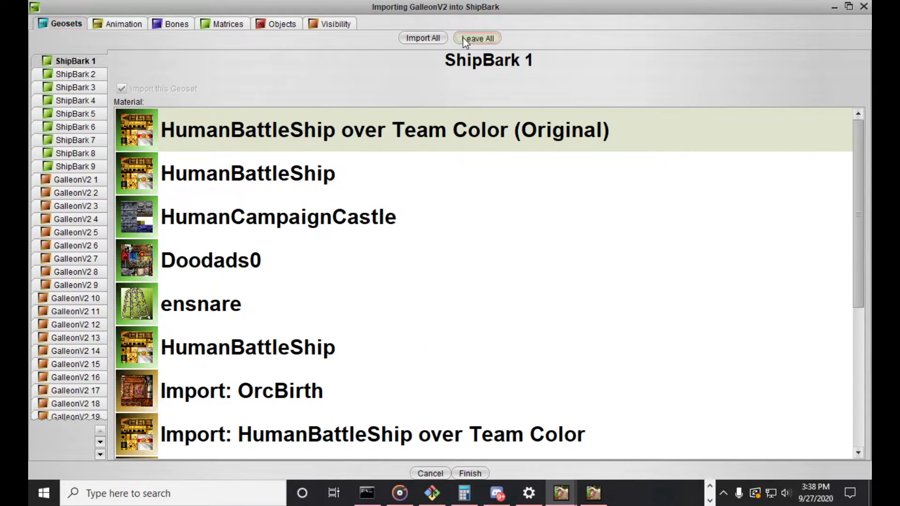
click(46, 232)
click(50, 219)
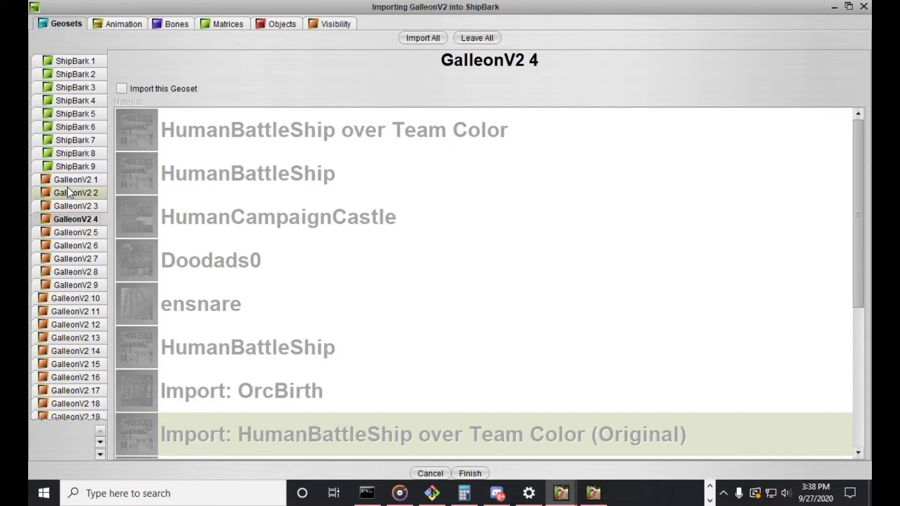
Exclude all GalleonV2 animations except Attack, keeping that sequence set to import as-is
click(133, 27)
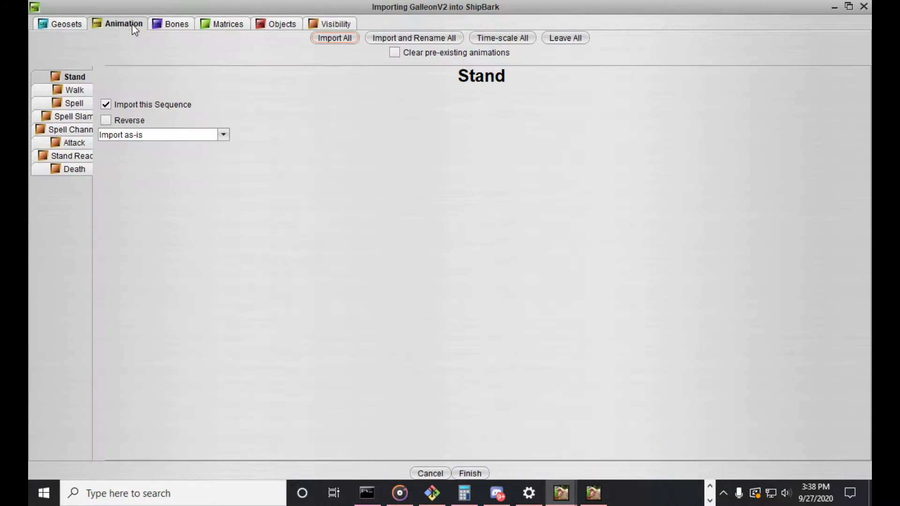
click(559, 39)
click(70, 142)
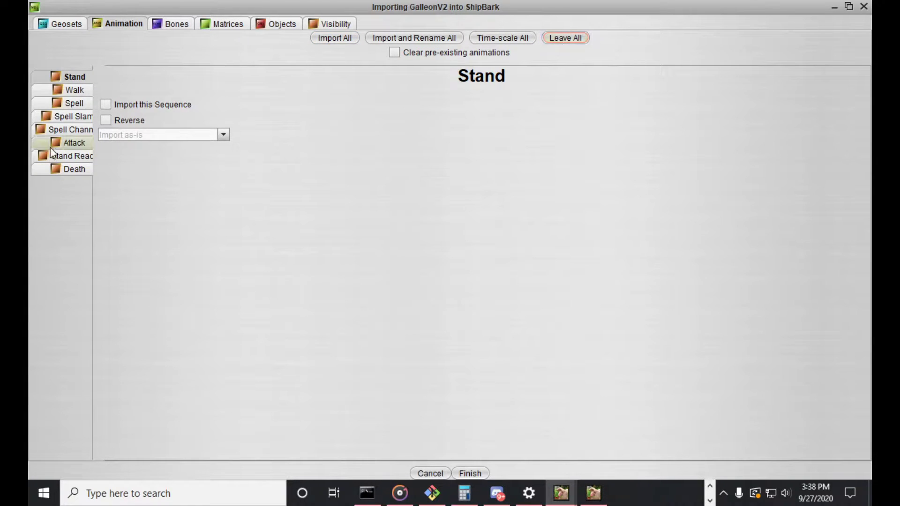
click(119, 105)
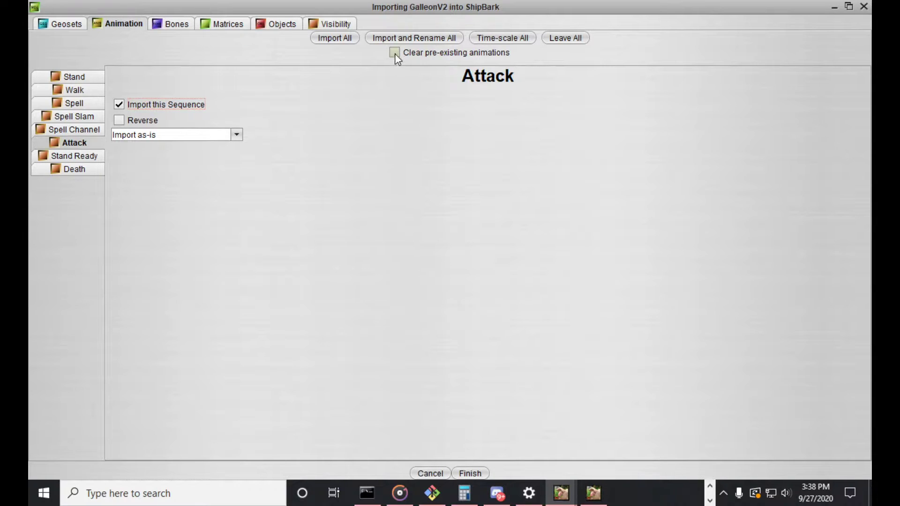
click(186, 135)
click(180, 136)
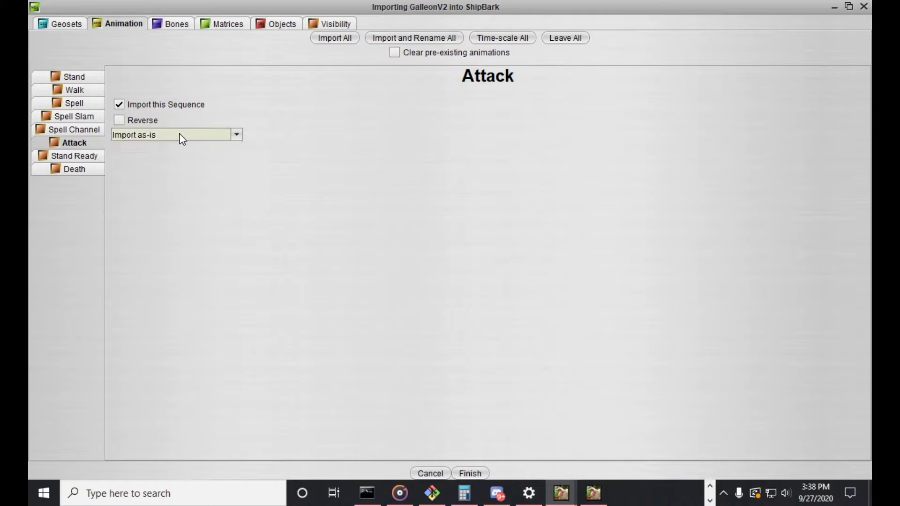
Import the motion of Bone01 to the pre-existing bone GMesh04
click(177, 29)
click(186, 102)
click(176, 131)
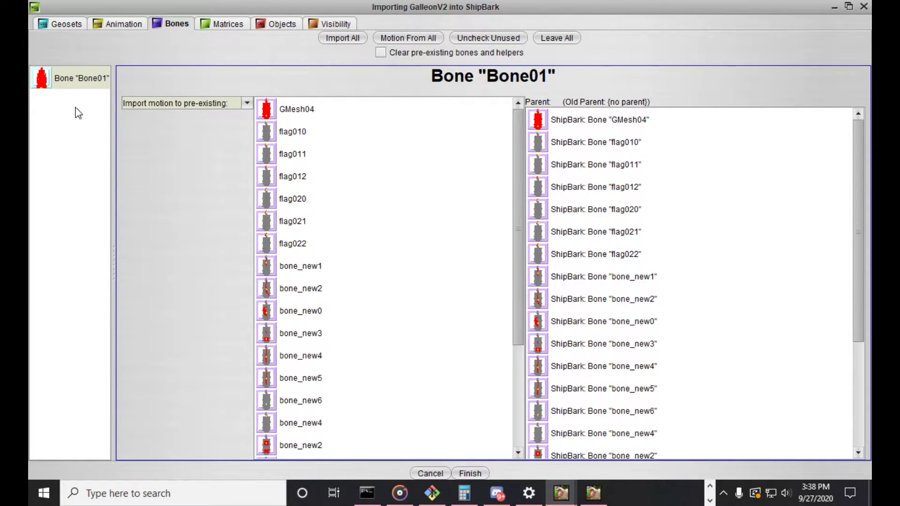
click(65, 84)
click(304, 110)
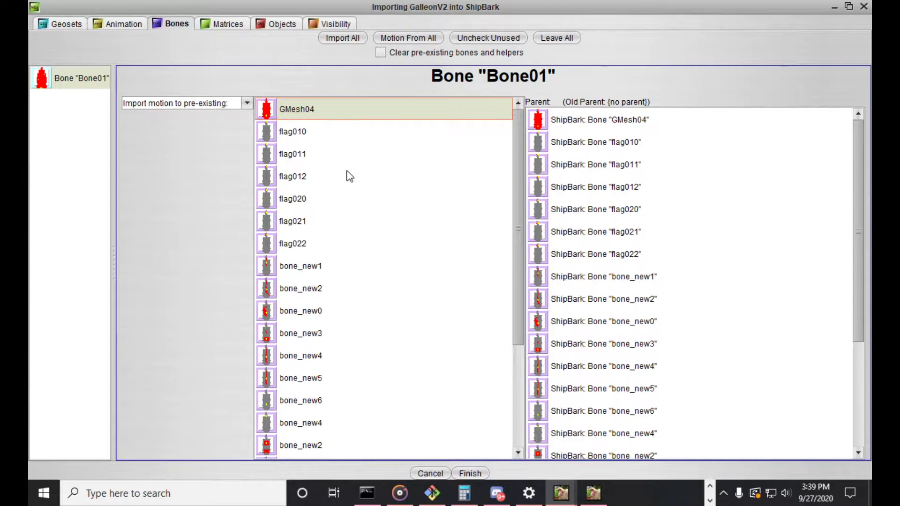
Exclude all GalleonV2 objects from the import except the "cannon top" particle emitter
click(235, 26)
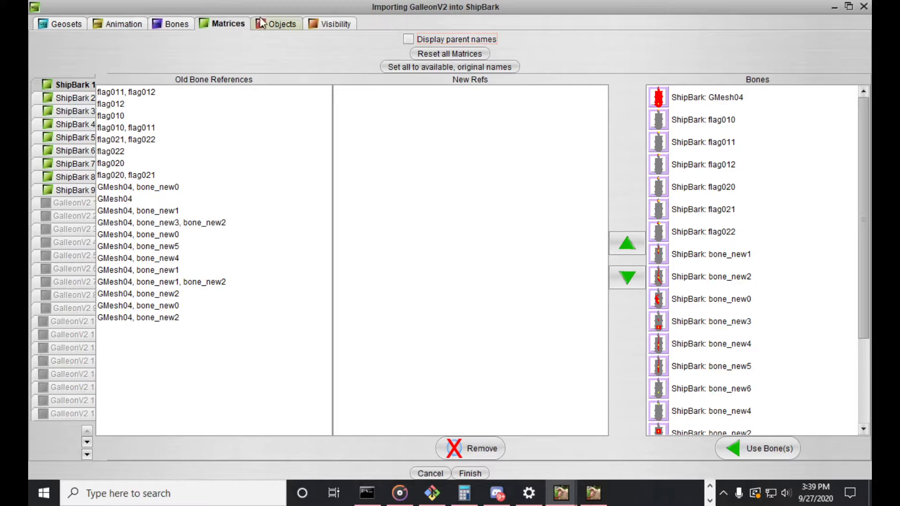
click(278, 23)
click(477, 37)
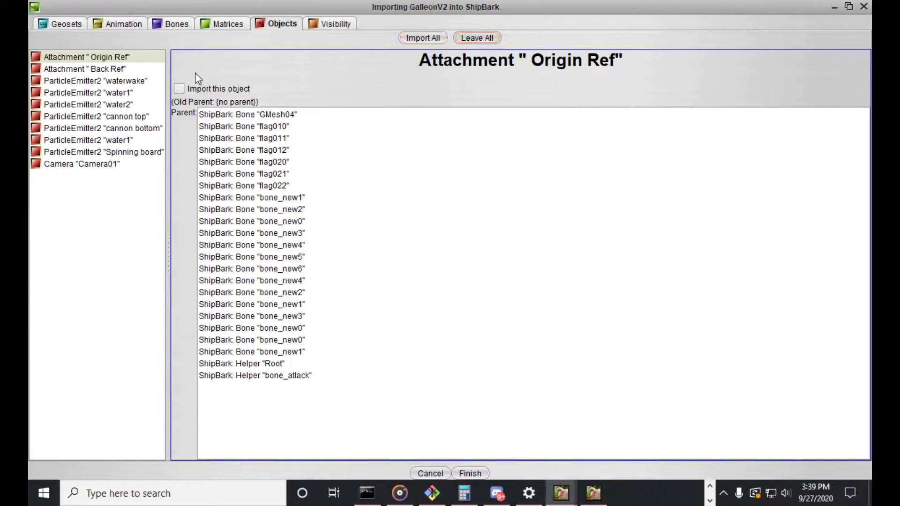
click(117, 117)
click(199, 90)
Set the existing animation visibility of the GalleonV2 cannon top emitter to Not visible
click(333, 26)
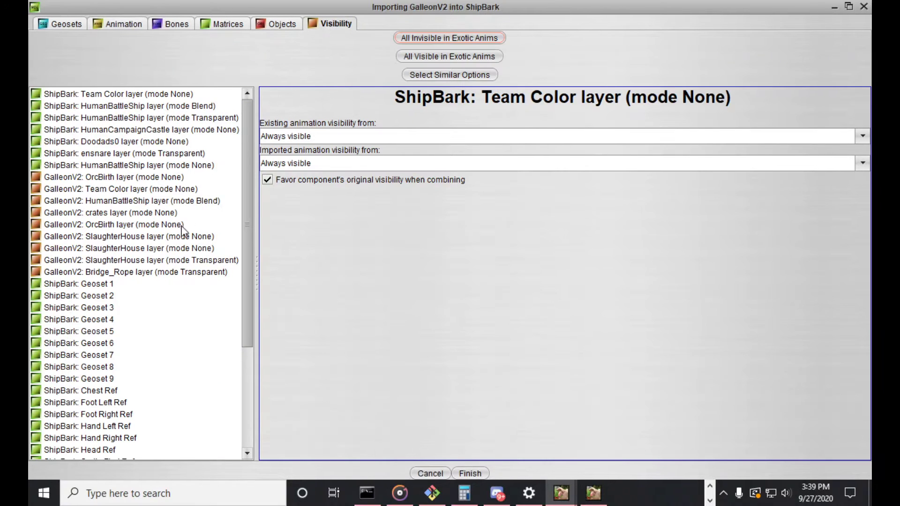
scroll(138, 268, down, 4)
click(136, 442)
click(141, 454)
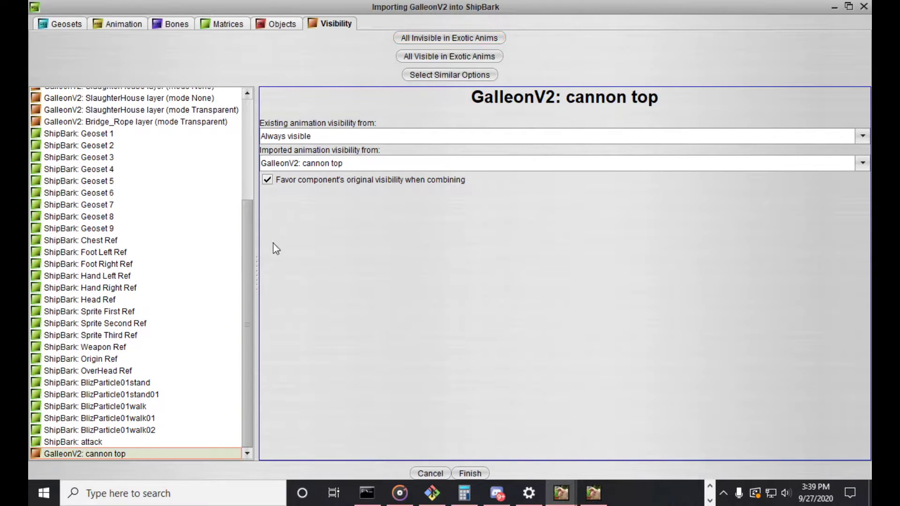
click(318, 136)
click(269, 222)
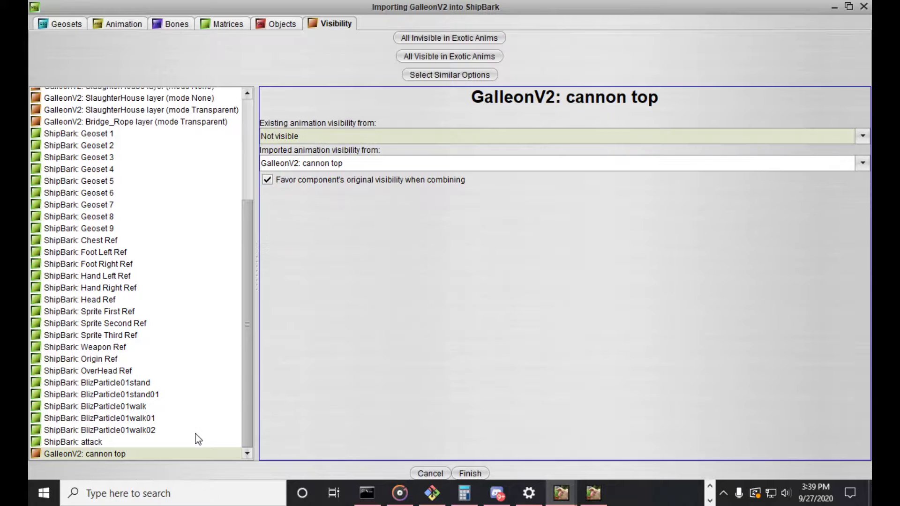
Set the imported animation visibility of the three BlizParticle01walk emitters and the ShipBark attack emitter to Not visible
click(150, 419)
click(150, 407)
shift+click(139, 443)
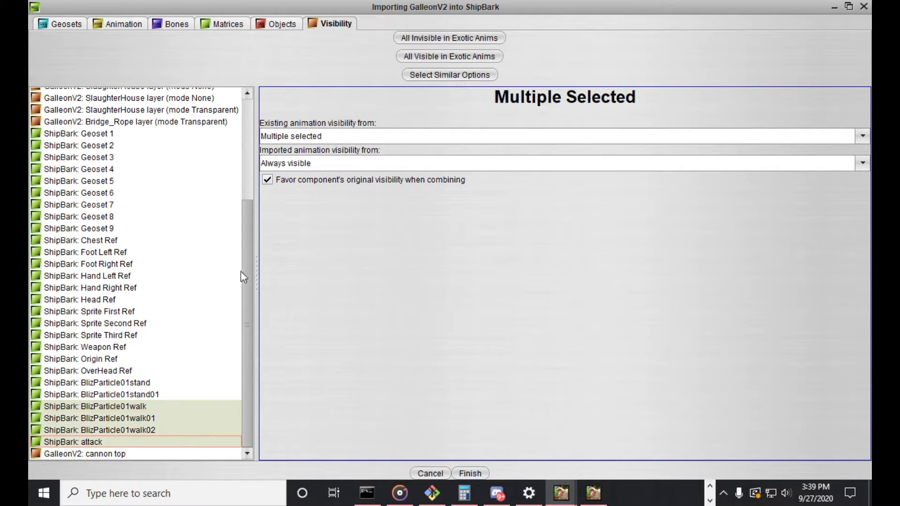
click(305, 163)
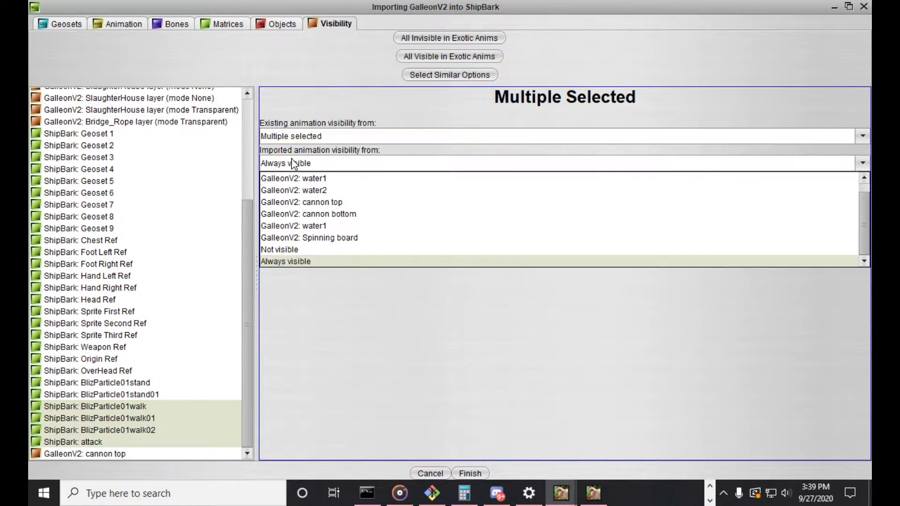
click(294, 251)
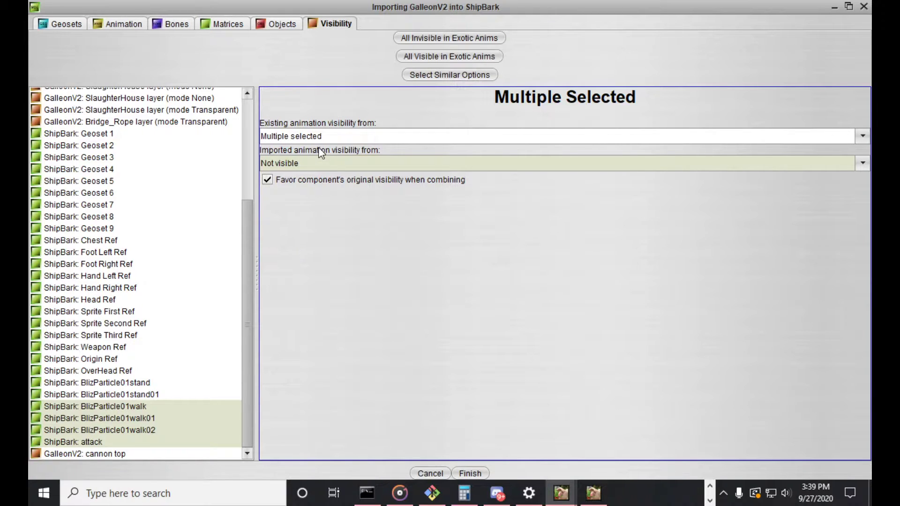
Check the existing and imported visibility sources of the walk particle emitters and the attack emitter
click(308, 136)
click(308, 136)
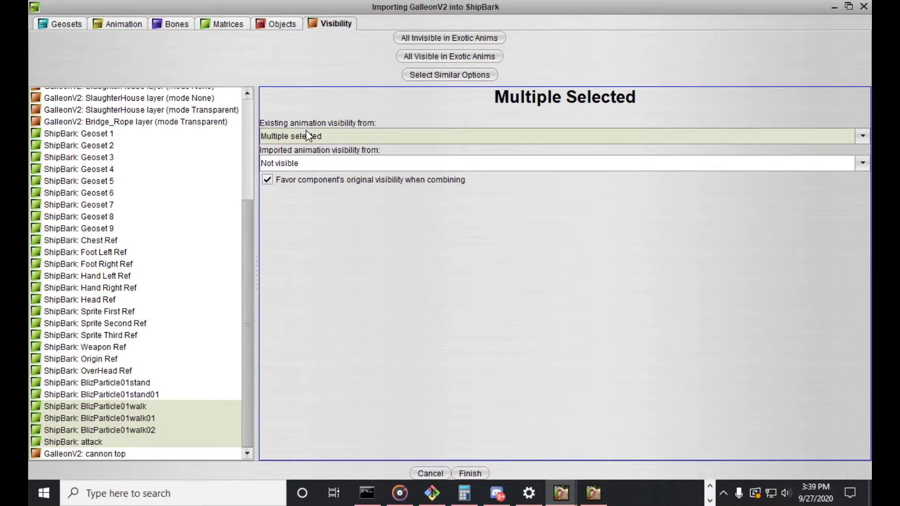
double_click(298, 163)
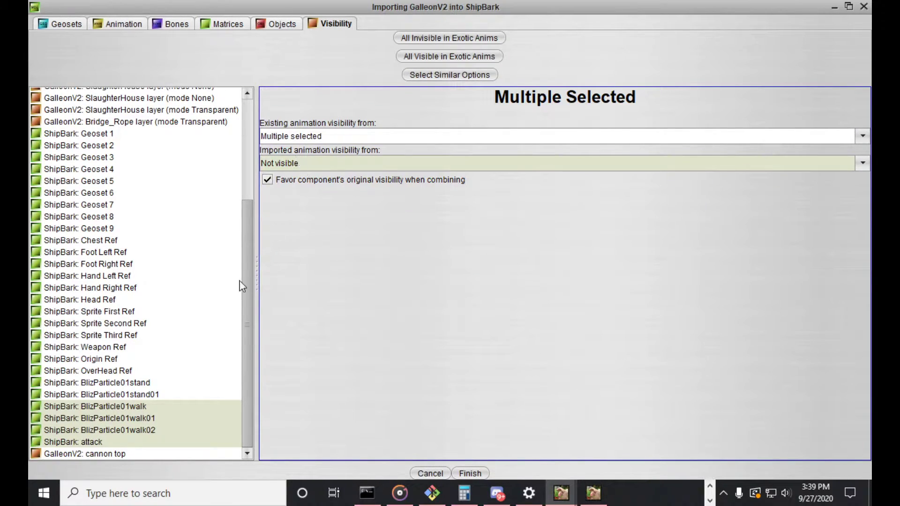
click(118, 411)
click(131, 442)
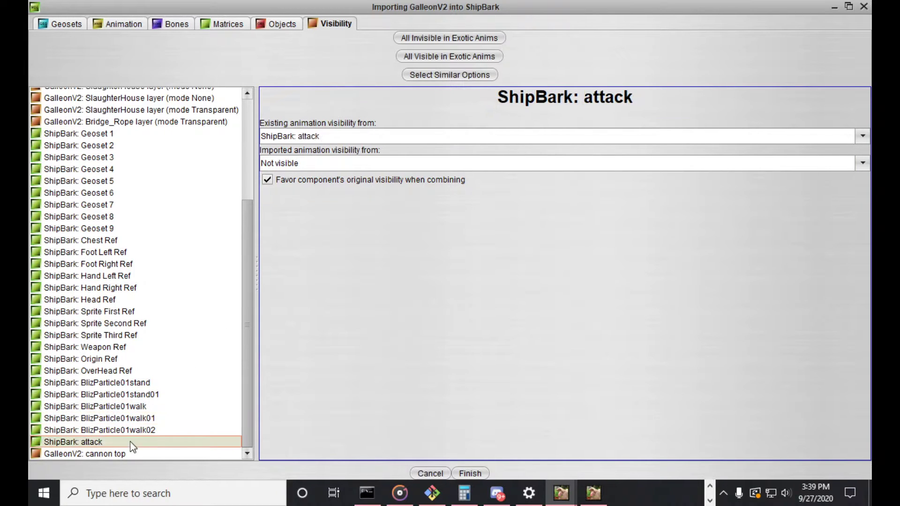
shift+click(132, 409)
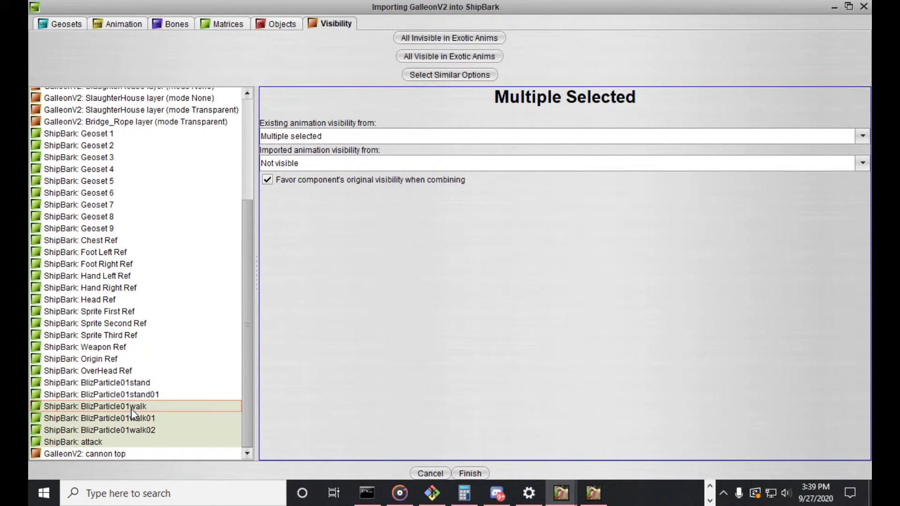
click(130, 432)
click(132, 443)
Set the imported animation visibility of BlizParticle01walk and BlizParticle01walk01 individually to Not visible
shift+click(137, 410)
click(136, 408)
click(291, 164)
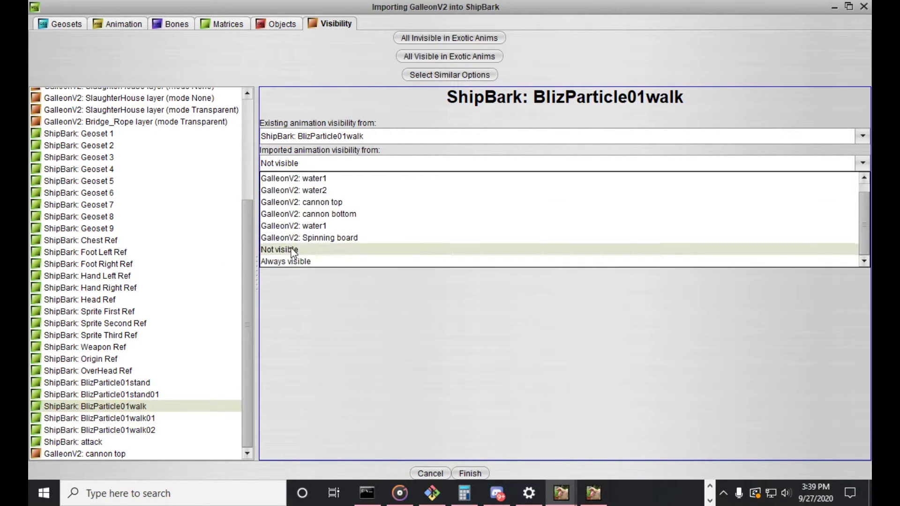
click(292, 251)
click(141, 418)
click(288, 164)
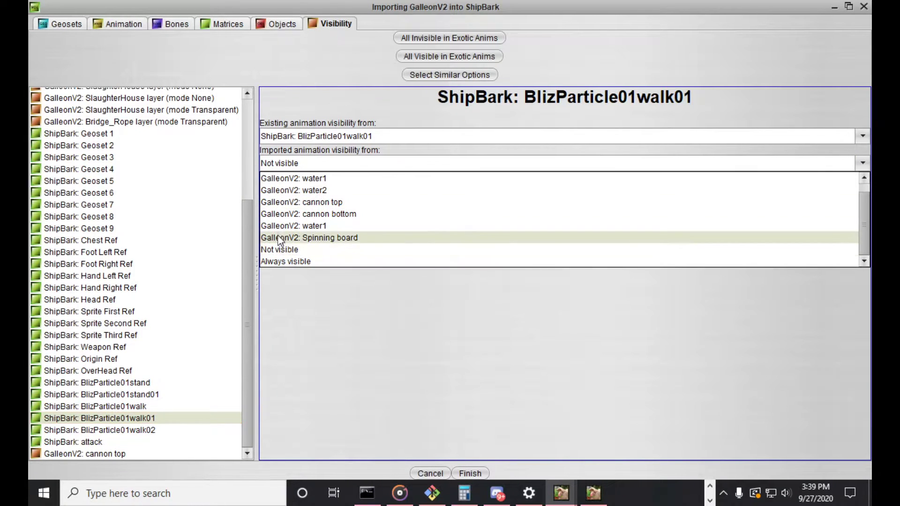
click(282, 249)
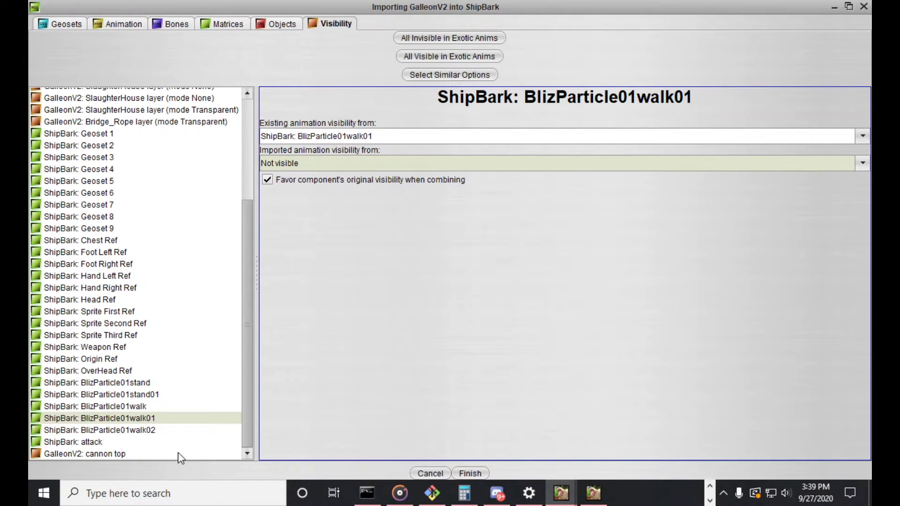
Finish the import and play the Attack animation in the preview, viewing the cannons along the ship's side
click(465, 474)
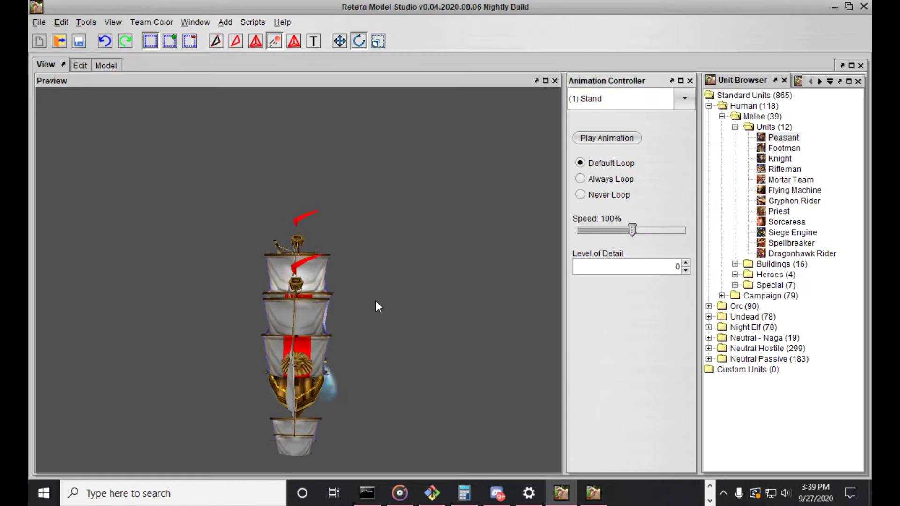
click(623, 99)
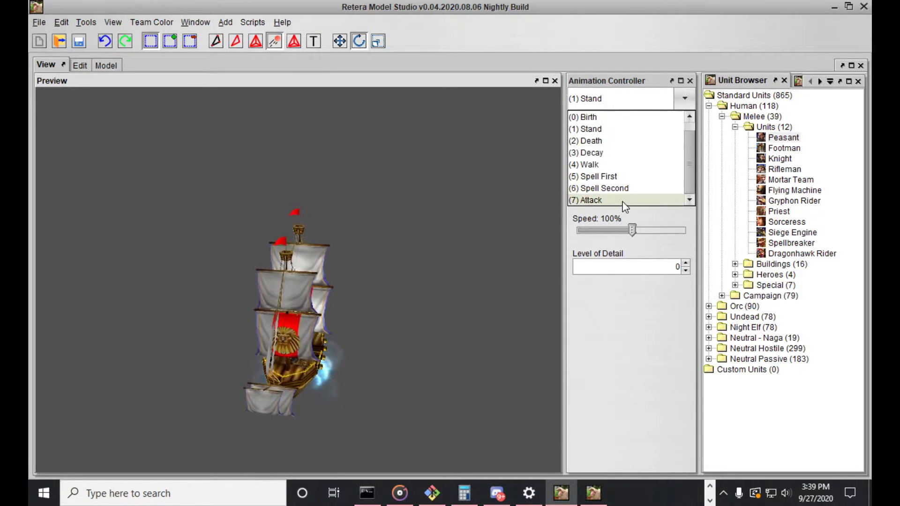
click(625, 201)
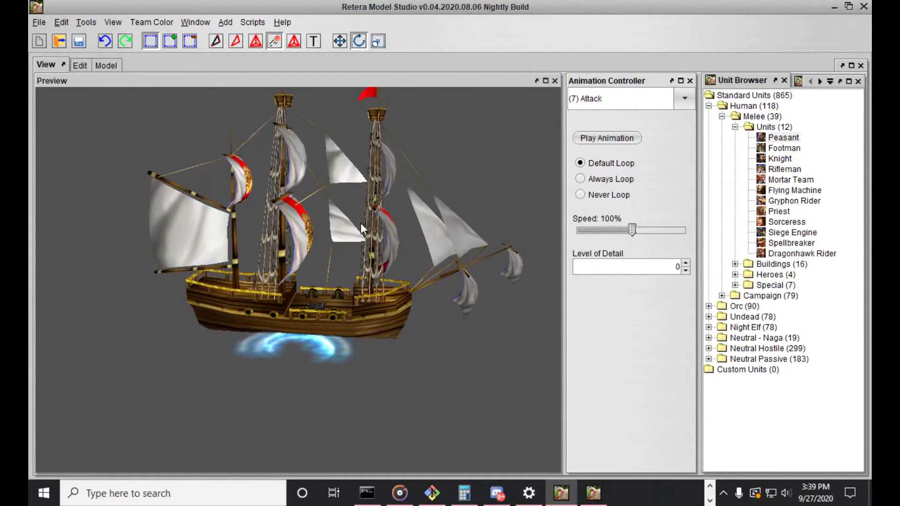
scroll(361, 223, up, 3)
drag(361, 223, 336, 237)
mouse_move(304, 302)
mouse_down()
mouse_move(323, 320)
mouse_move(320, 294)
mouse_up()
scroll(319, 305, down, 2)
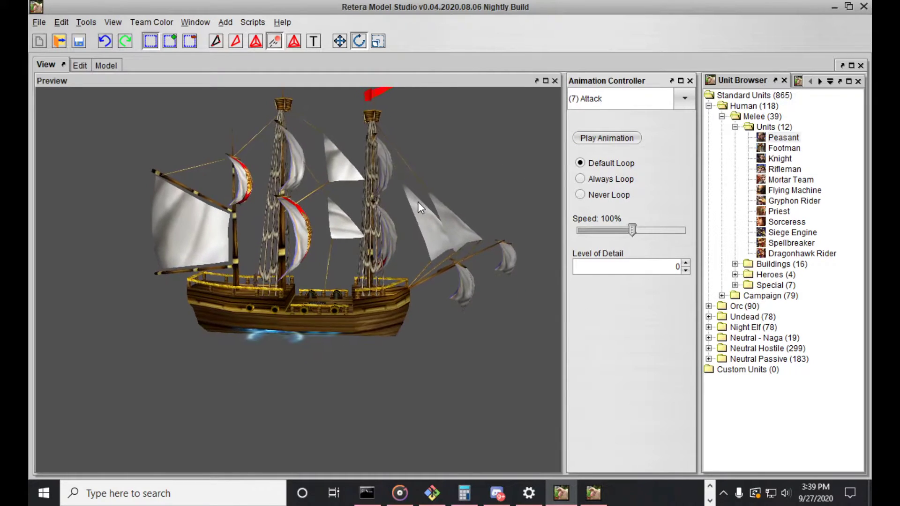
click(615, 134)
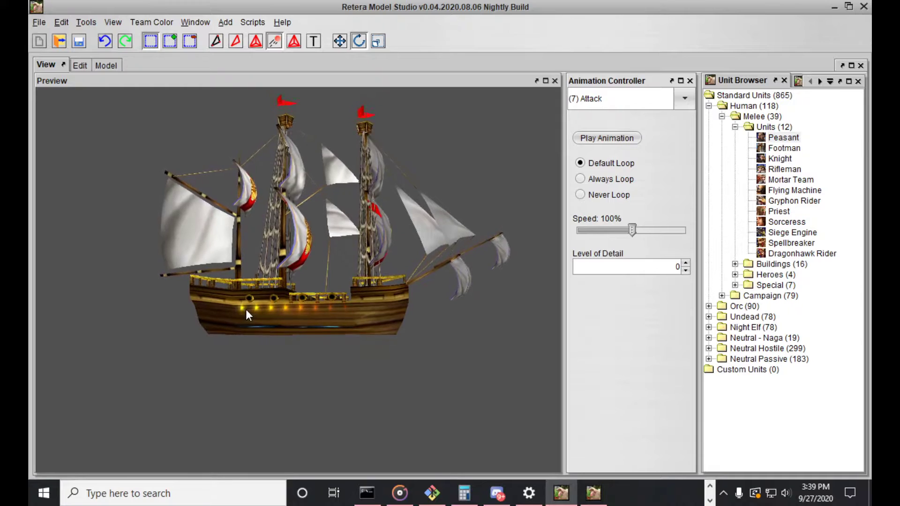
Set the editor's time bounds to the Attack animation and select the cannon emitter node for moving
click(84, 66)
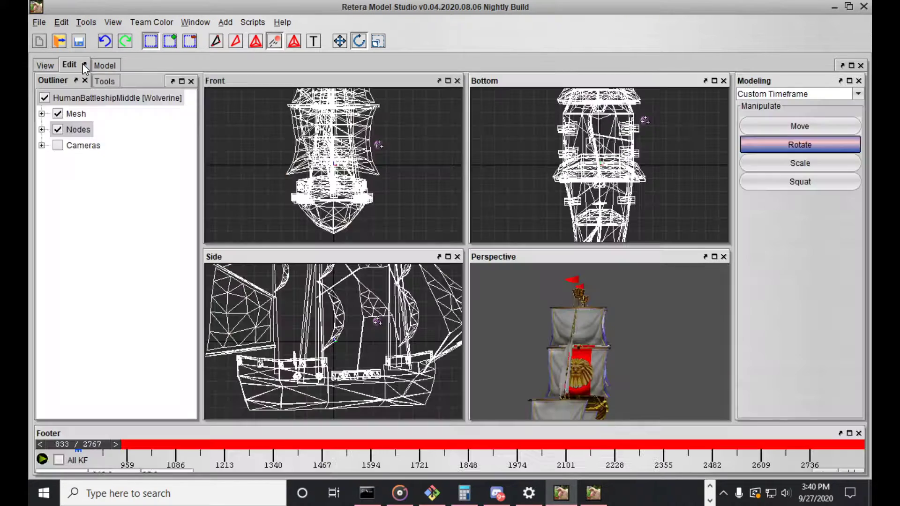
click(860, 471)
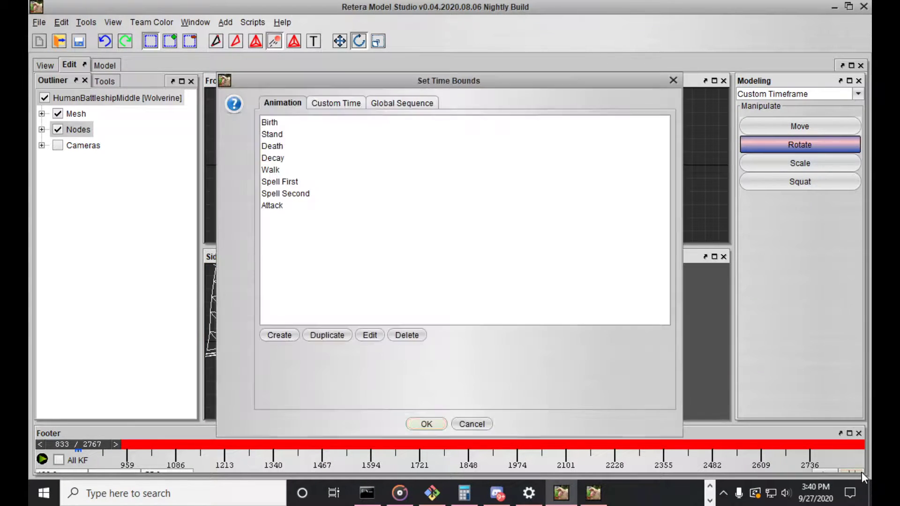
click(389, 205)
click(424, 420)
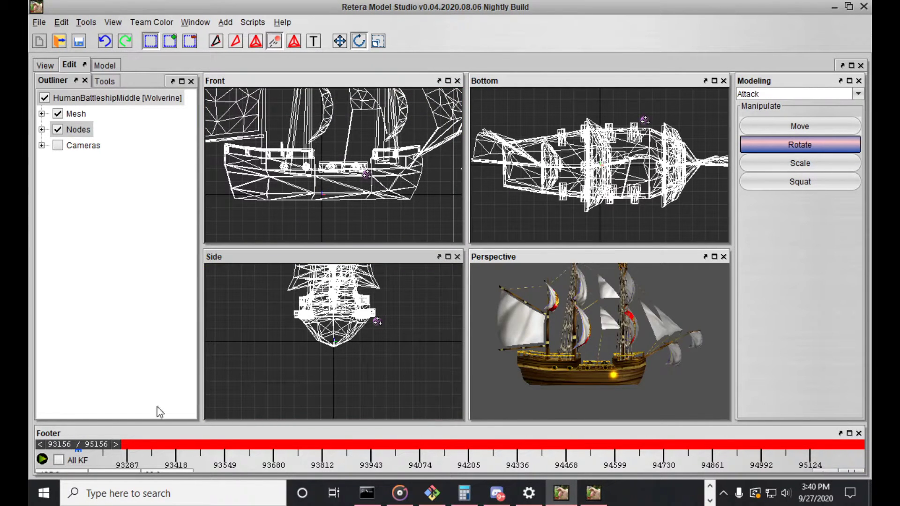
key(ctrl+a)
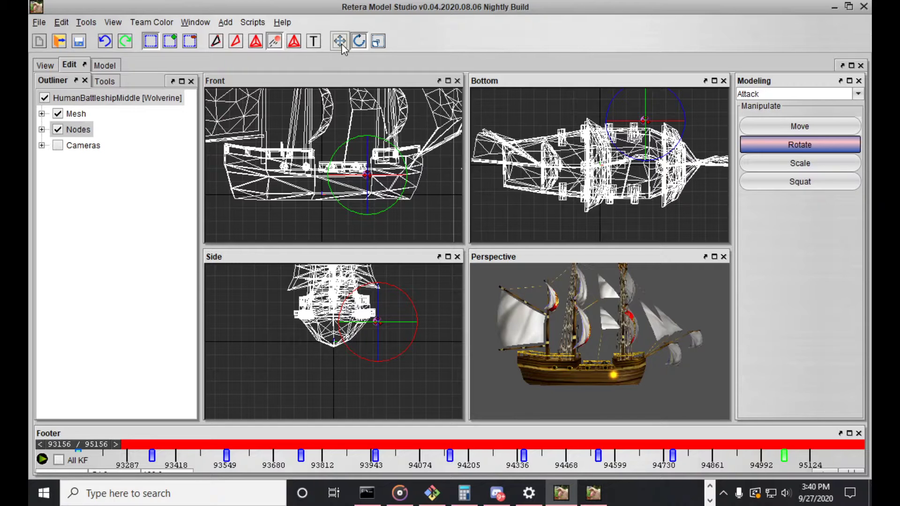
click(341, 41)
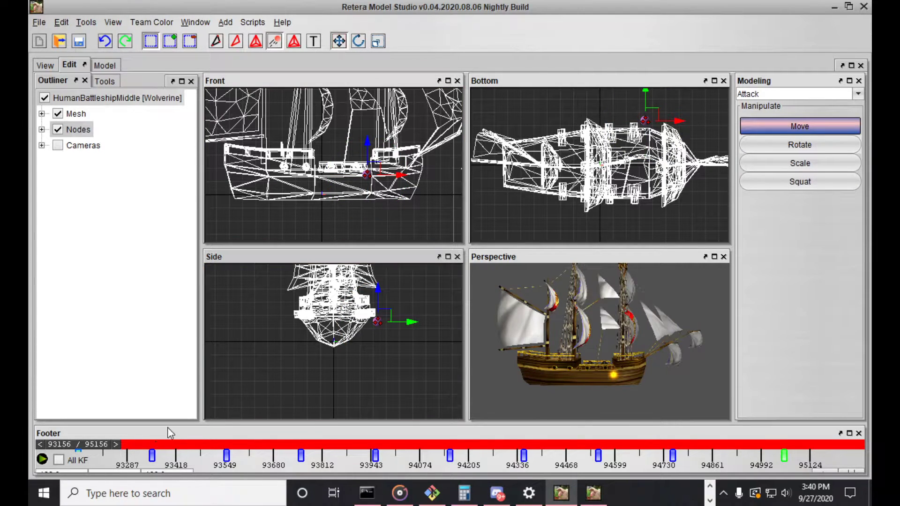
Step through the Attack keyframes in both directions to examine how the cannon flash travels along the hull
drag(88, 445, 102, 444)
key(Left)
key(Right)
key(Right)
key(Right)
key(Right)
key(Right)
key(Right)
key(Right)
key(Right)
key(Right)
key(Left)
key(Left)
key(Left)
key(Left)
key(Left)
key(Left)
key(Left)
key(Left)
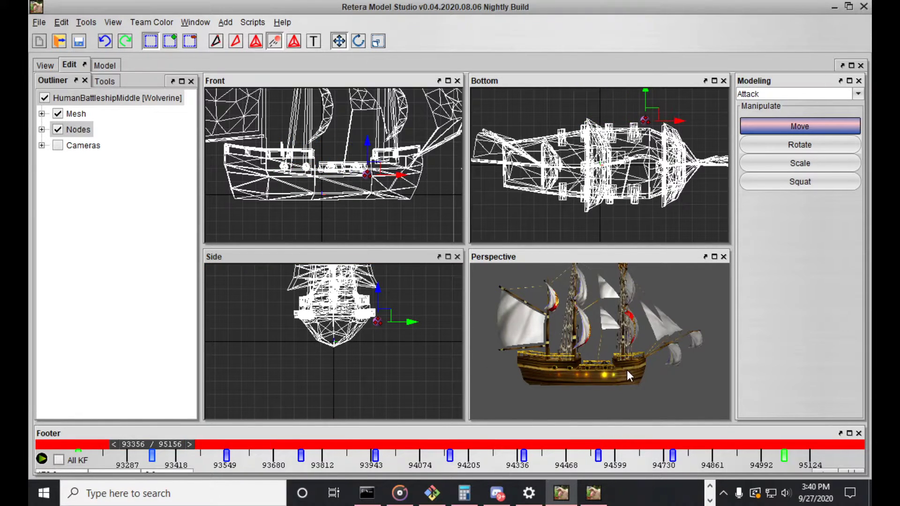
key(Left)
Move the attack emitter's base position up and inward onto the muzzle of the cannon nearest the bow, using vertex selection mode
scroll(613, 356, up, 3)
scroll(613, 347, up, 4)
scroll(346, 180, up, 3)
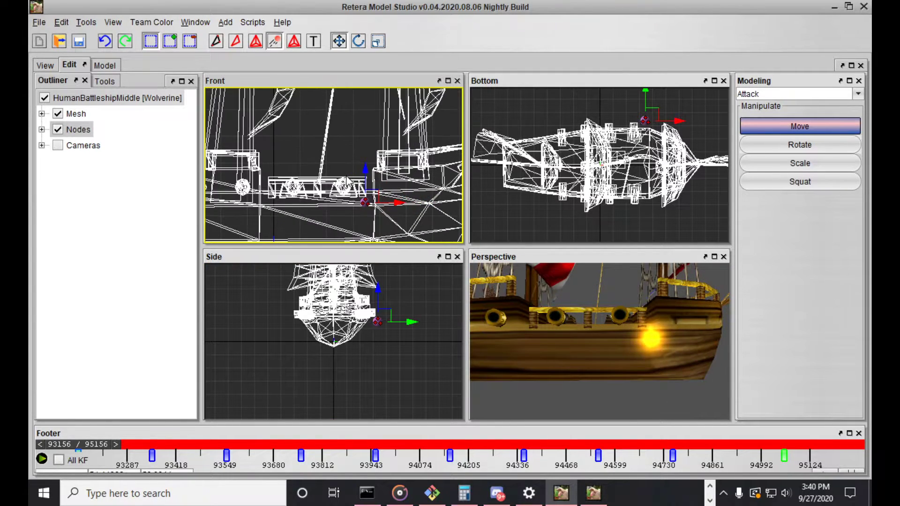
key(a)
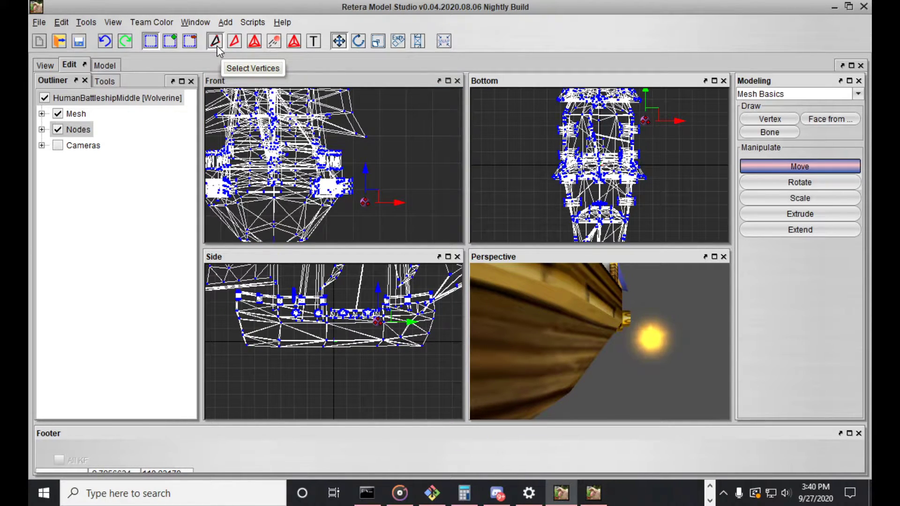
click(274, 41)
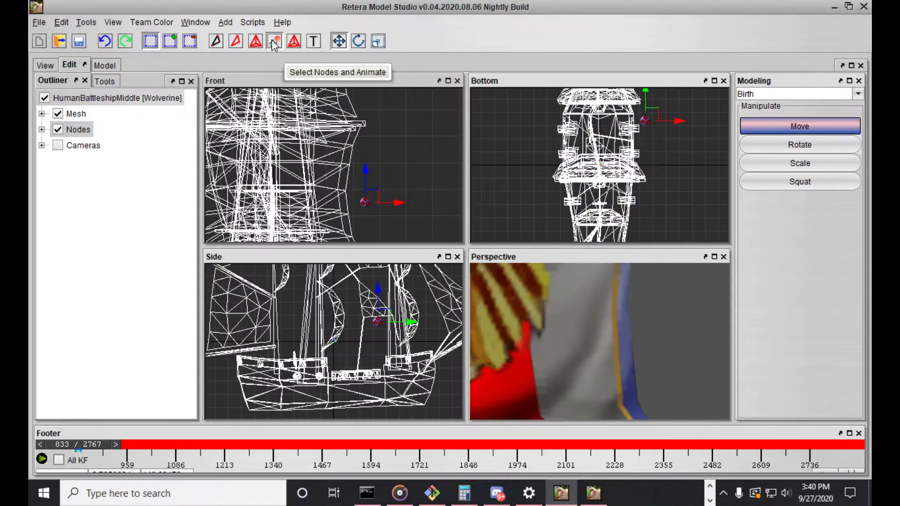
click(234, 41)
click(276, 44)
click(218, 44)
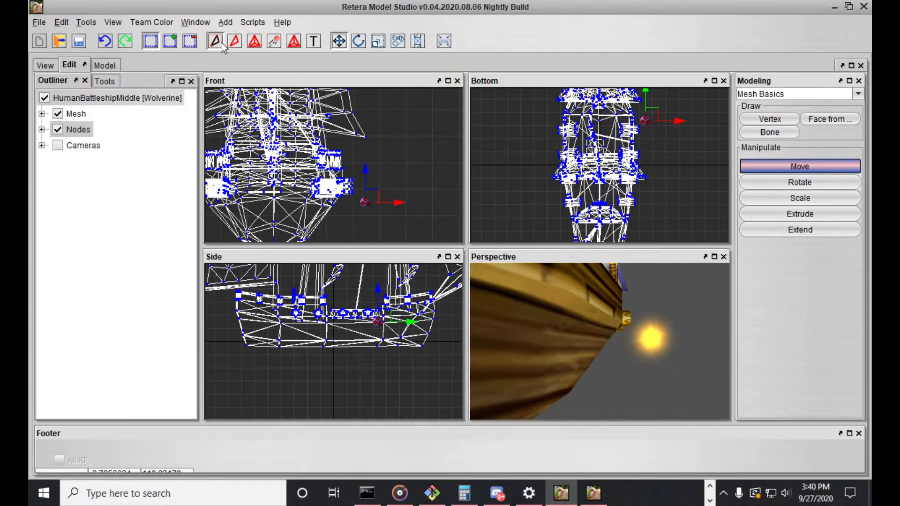
drag(370, 195, 351, 175)
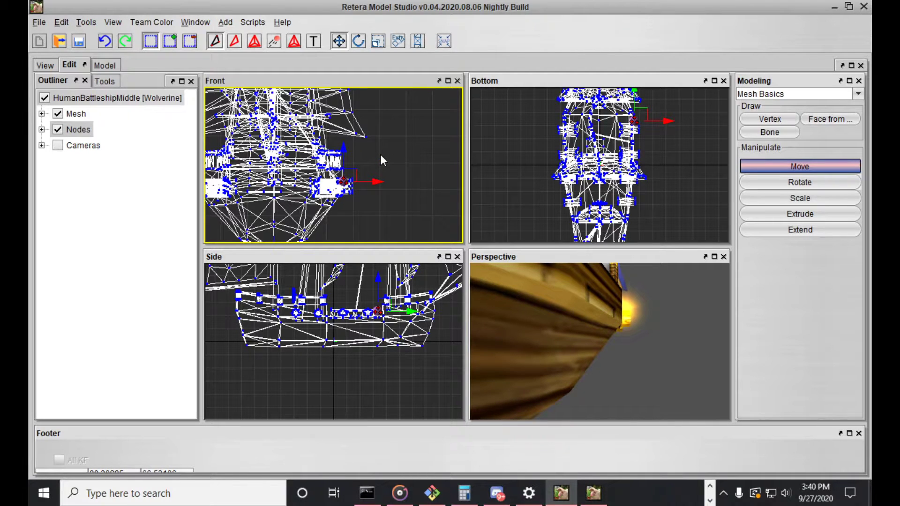
Return to node animation mode with the Attack time bounds and view the emitter's alignment with the cannon
key(f)
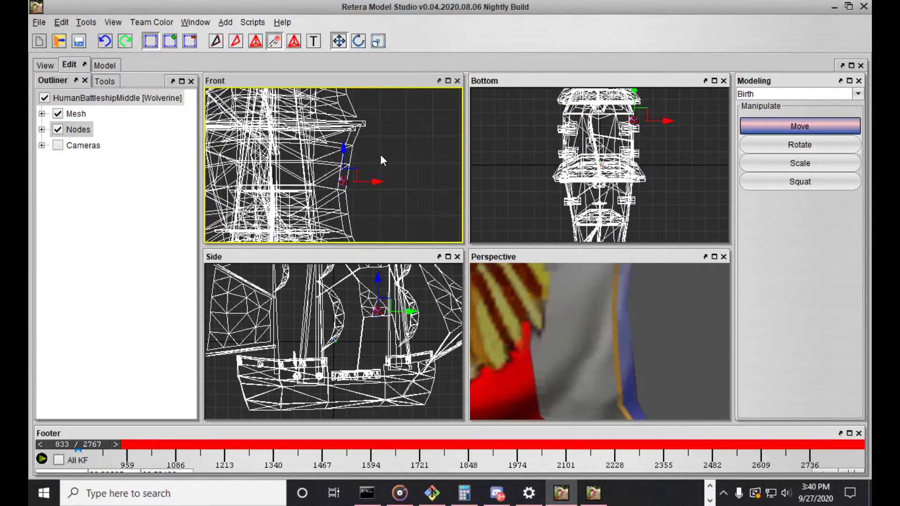
click(855, 471)
click(426, 424)
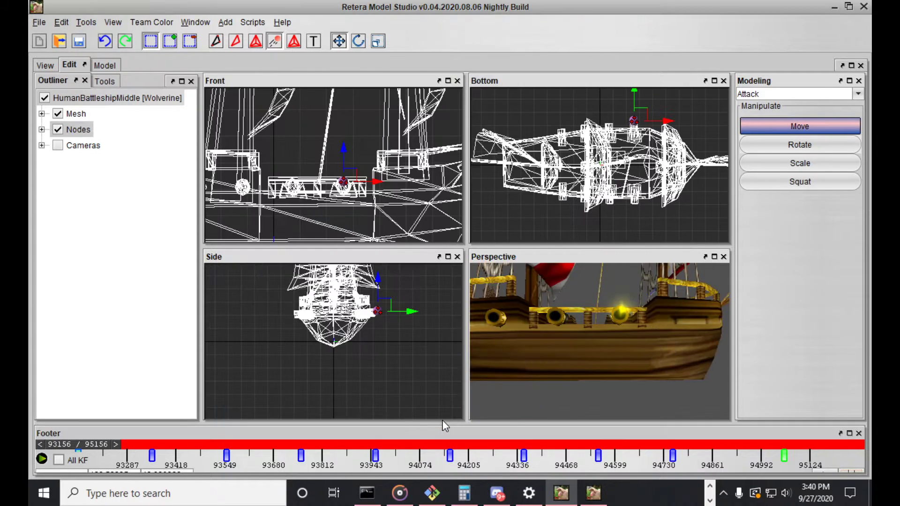
middle_drag(592, 336, 564, 325)
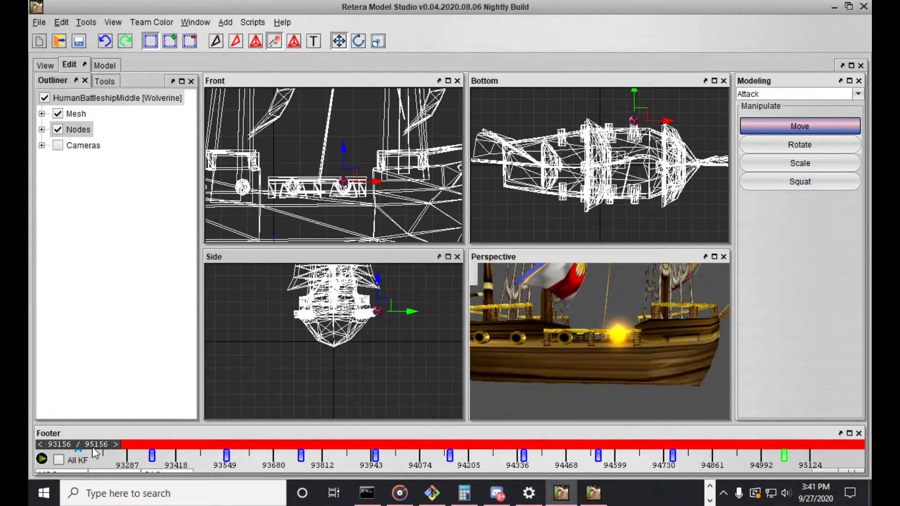
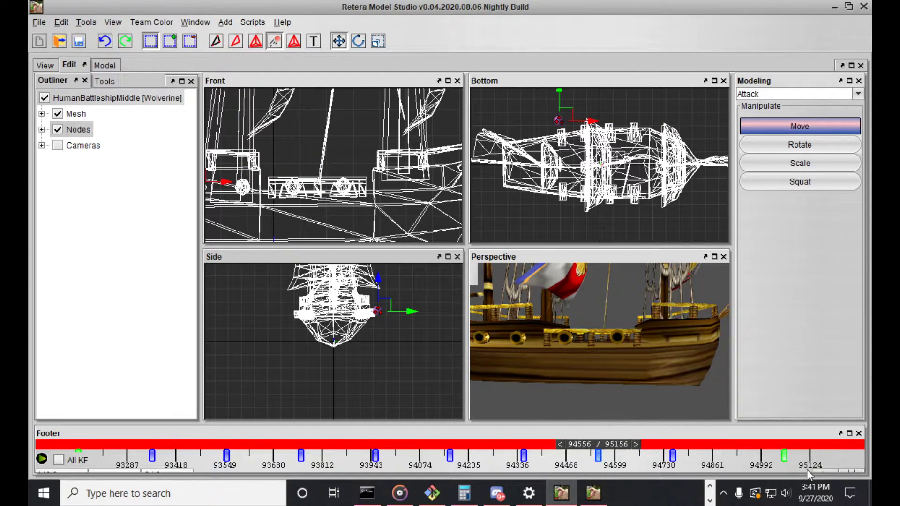
Step back through the Attack keyframes to compare the emitter's flash positions with the cannons along the whole hull
middle_drag(541, 333, 559, 331)
scroll(550, 334, down, 4)
key(Left)
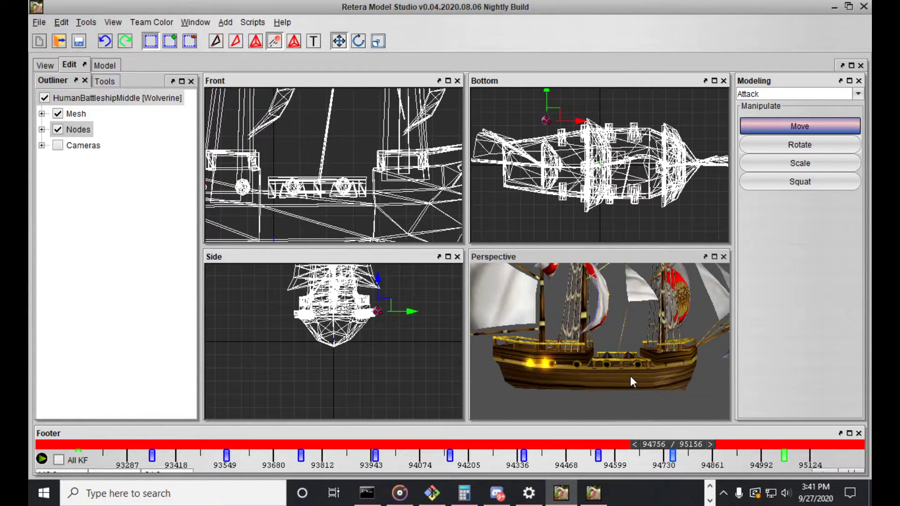
key(Left)
key(Left)
key(Left)
key(Left)
key(Left)
key(Left)
key(Left)
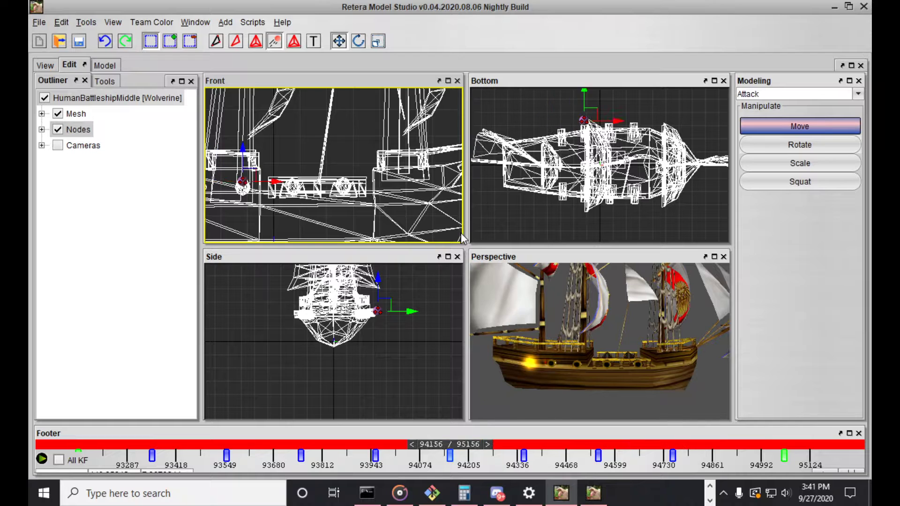
key(Left)
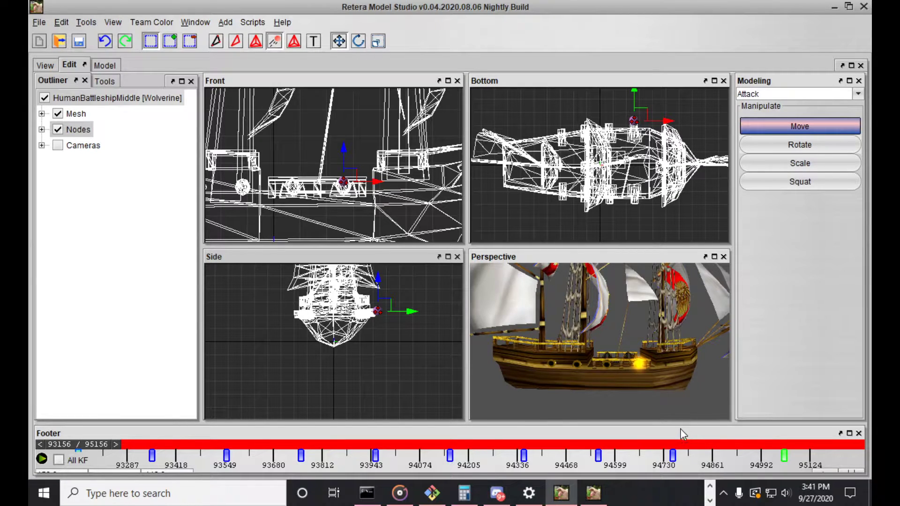
At keyframe 94756, move the cannon emitter toward the bow onto the cannon nearest the stern
key(Right)
key(Right)
key(Right)
key(Right)
key(Right)
key(Right)
key(Right)
key(Right)
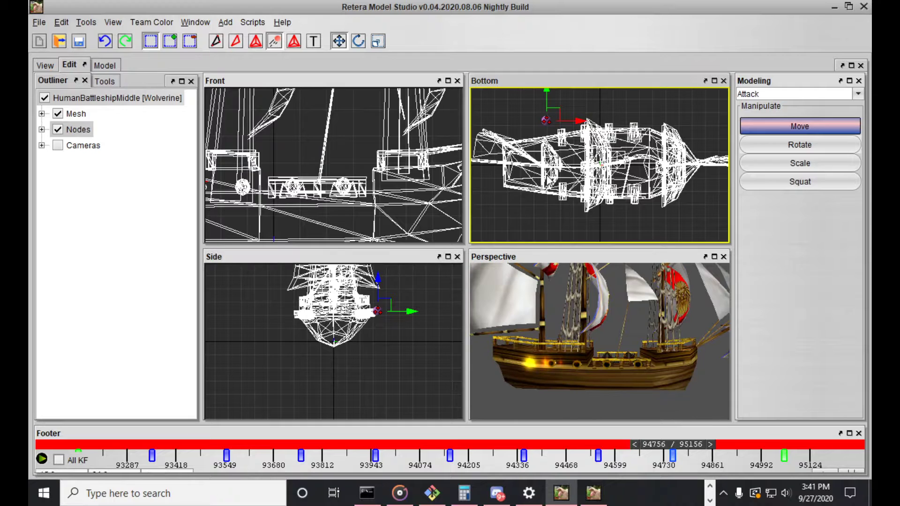
scroll(259, 179, down, 3)
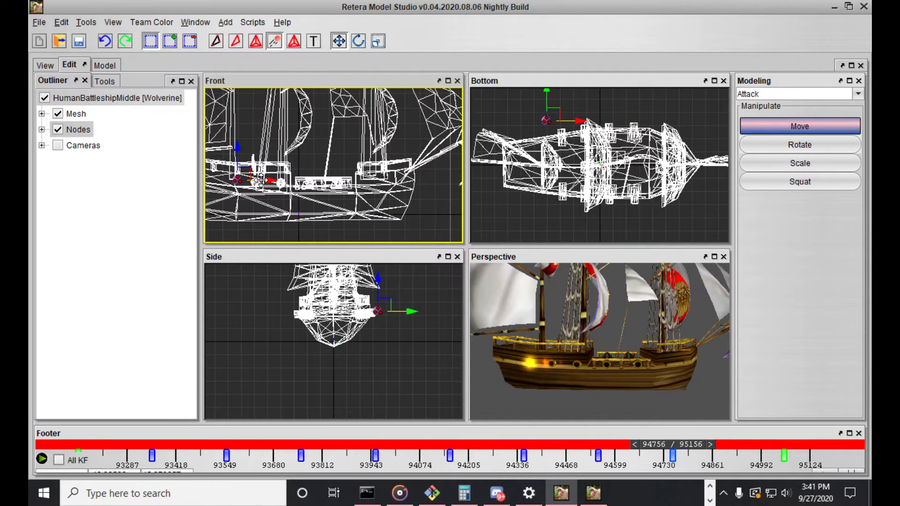
scroll(259, 180, up, 4)
scroll(259, 180, up, 1)
middle_drag(259, 180, 294, 176)
drag(287, 175, 319, 176)
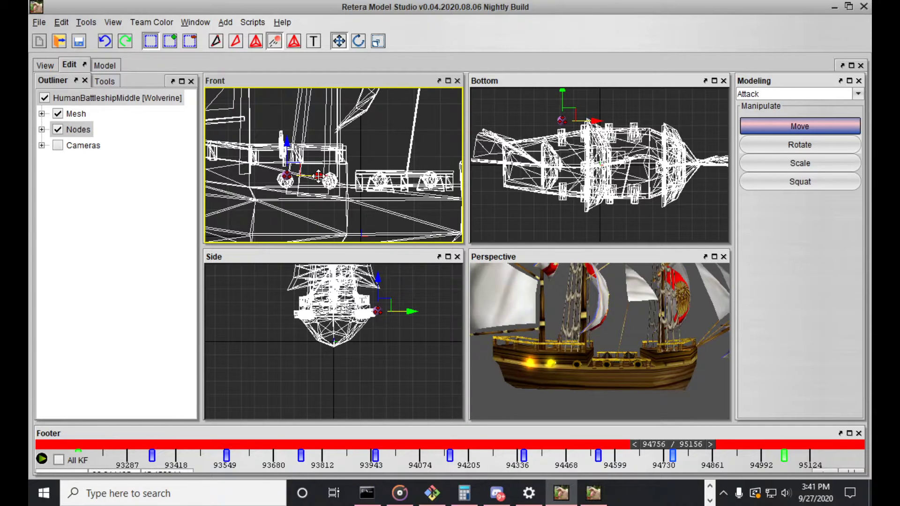
Step through the Attack keyframes in both directions to examine which flashes fall between cannons
drag(544, 342, 546, 340)
key(Left)
key(Left)
key(Left)
key(Left)
key(Left)
key(Left)
key(Left)
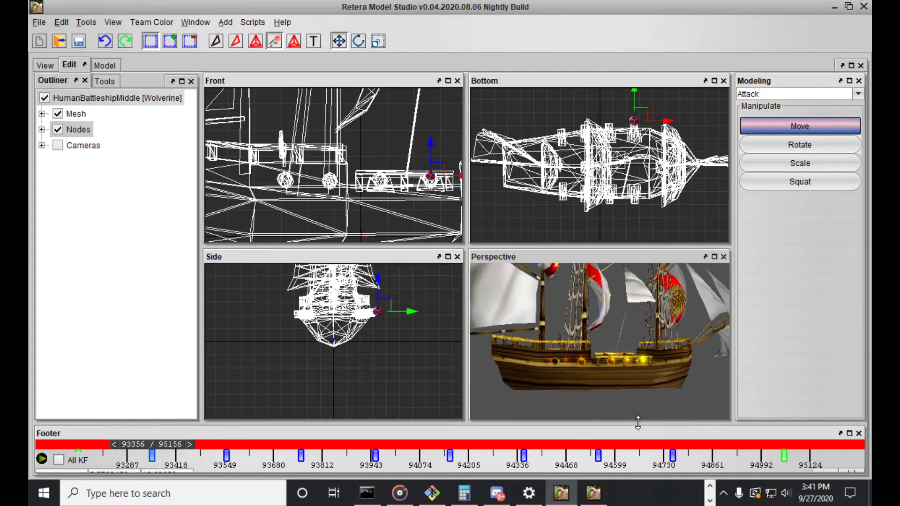
key(Right)
key(Right)
key(Right)
key(Right)
key(Right)
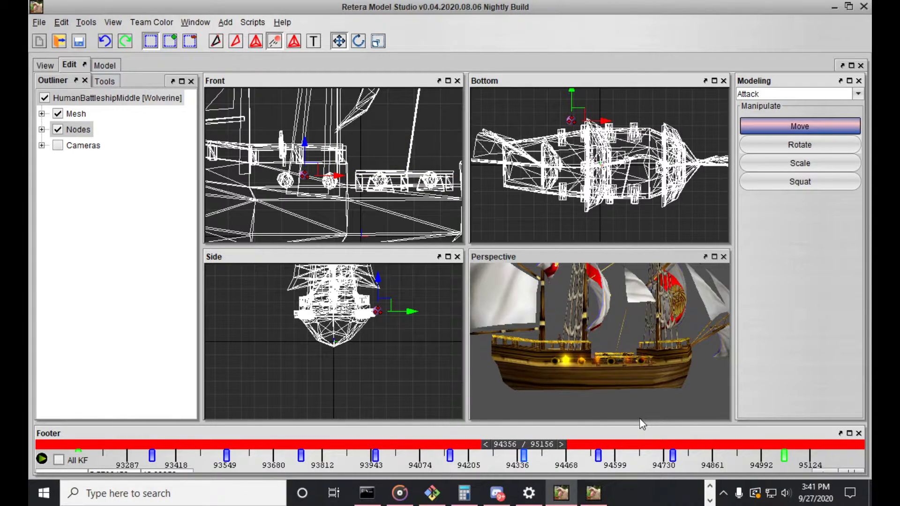
Delete the emitter keyframes at 94556 and 94356 from the Attack timeline
key(Left)
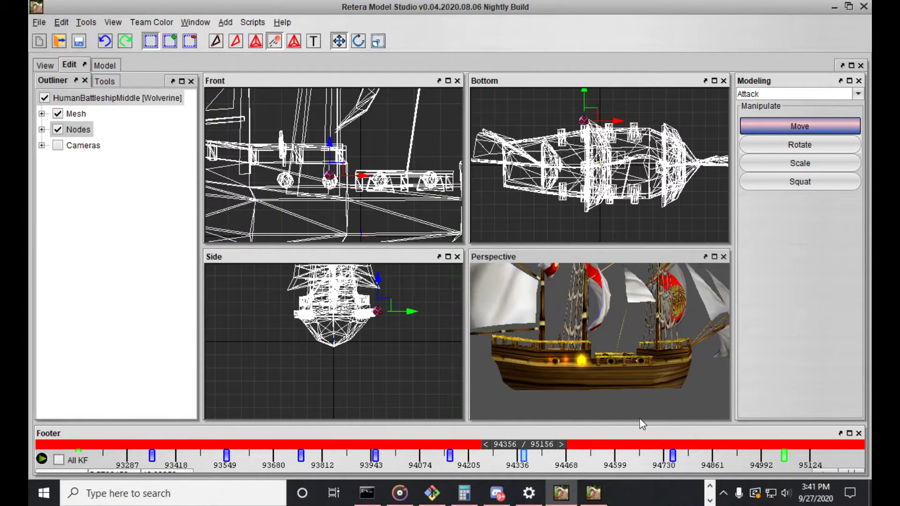
key(Left)
Step between the keyframes from 93556 to 94156 to check the emitter's alignment with the middle cannons
key(Left)
key(Right)
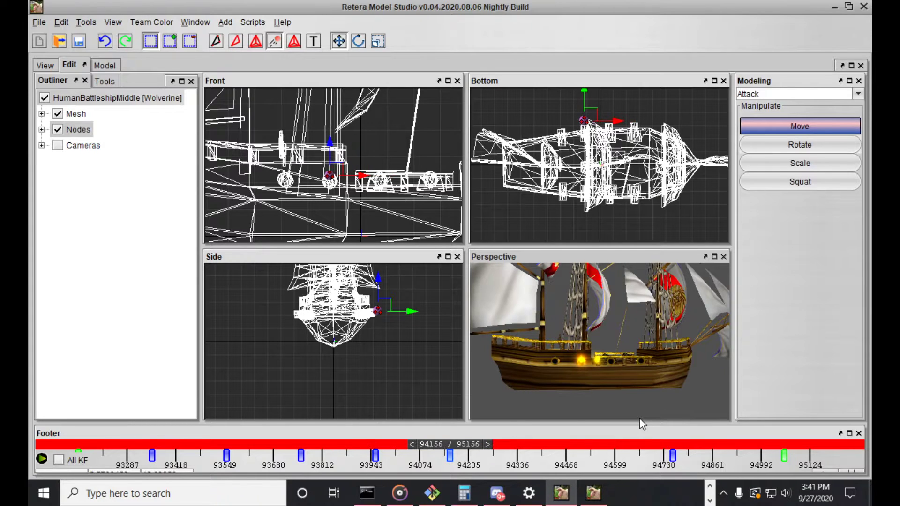
key(Left)
key(Left)
key(Right)
key(Left)
key(Right)
key(Left)
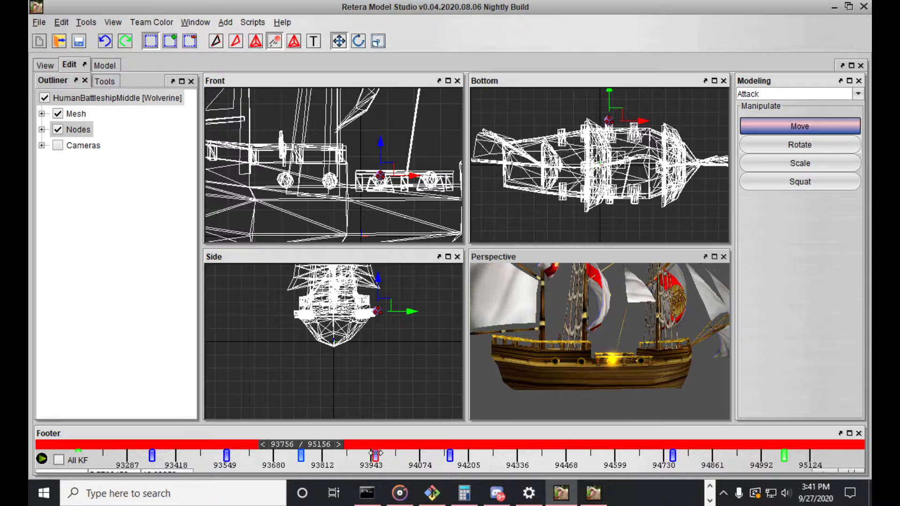
key(Right)
key(Right)
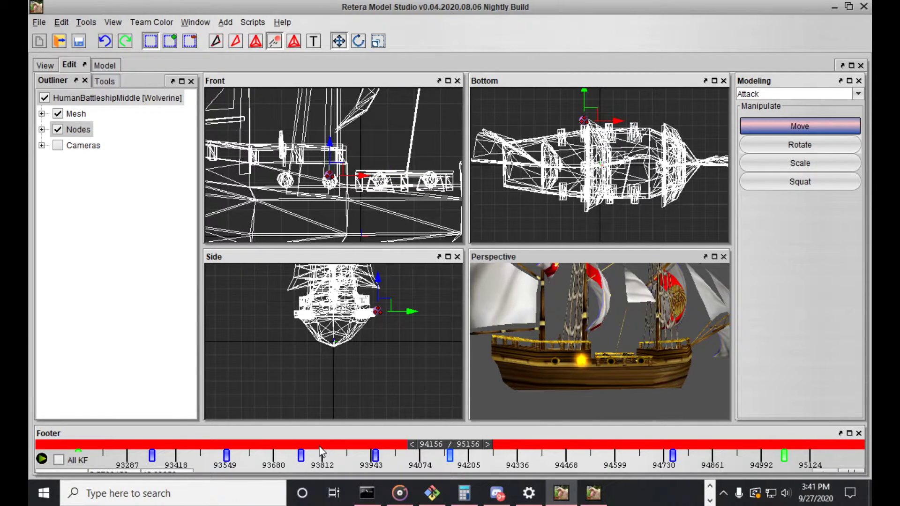
key(Left)
key(Left)
key(Left)
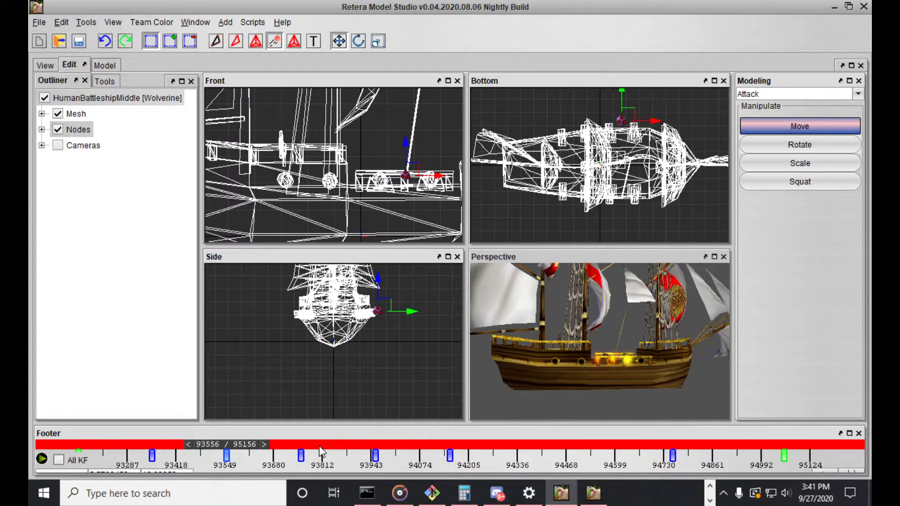
key(Right)
key(Right)
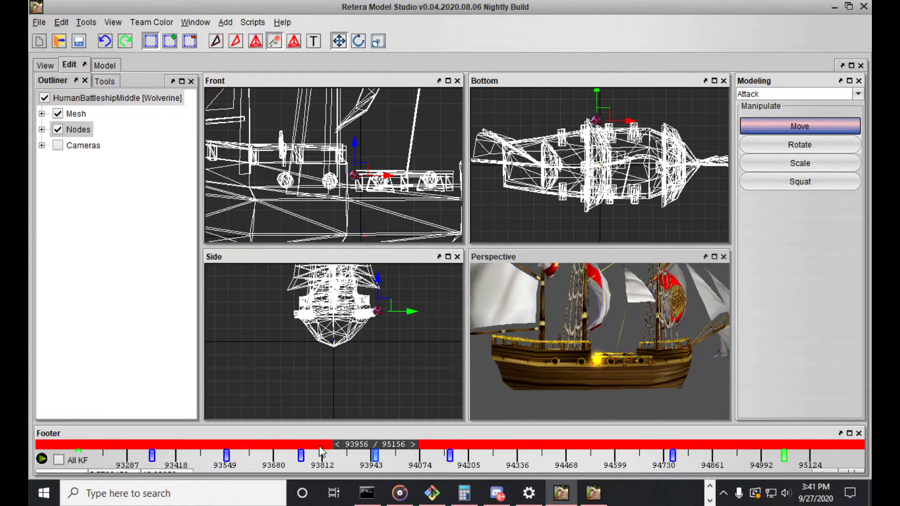
Delete the emitter keyframes at 93956, 93556 and 93356 and go to frame 93156
key(Left)
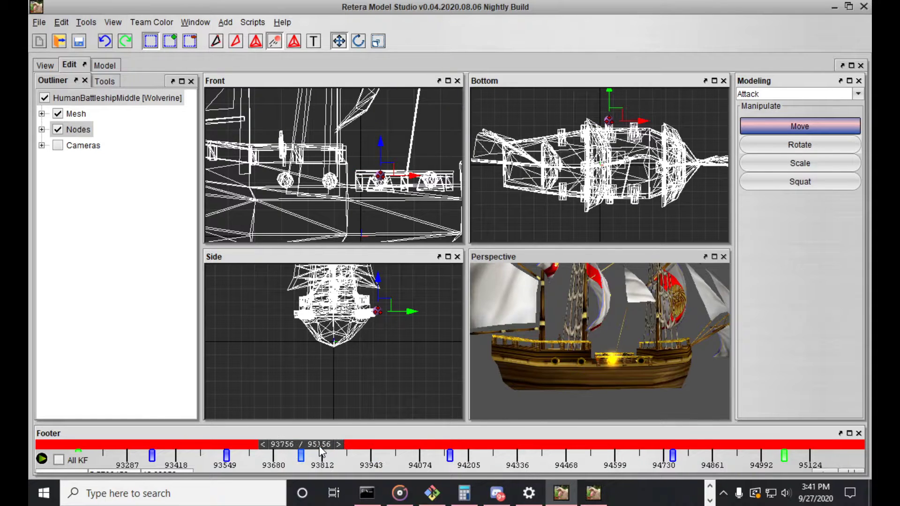
key(Left)
key(Left)
key(Left)
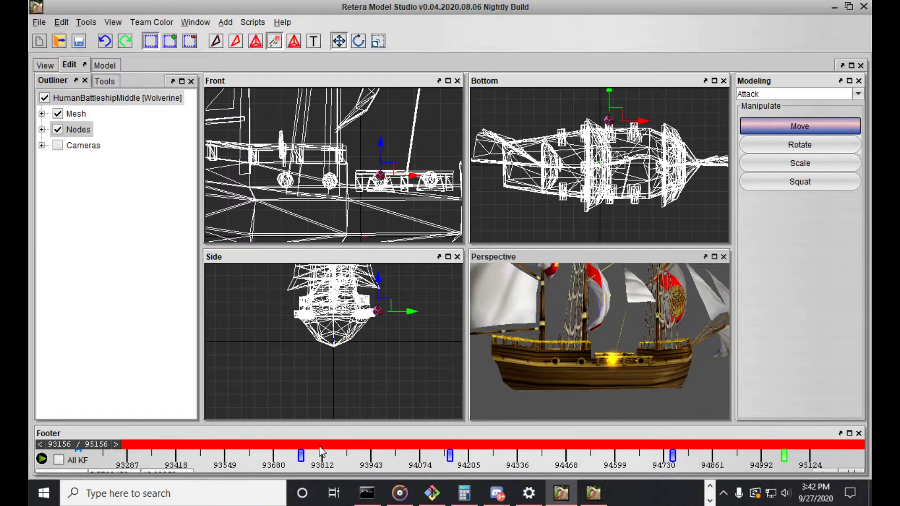
Compare the emitter's base position in vertex mode with its Attack pose, restoring the Attack time bounds in animation mode
key(a)
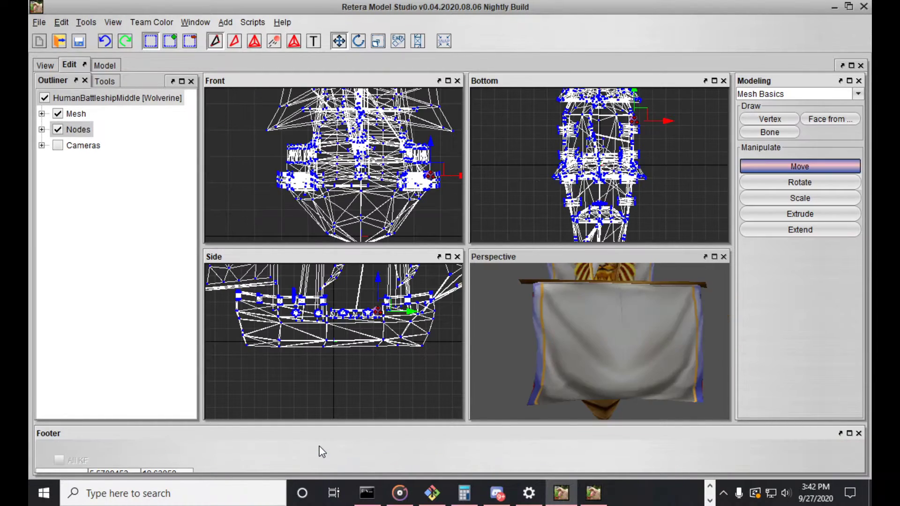
key(a)
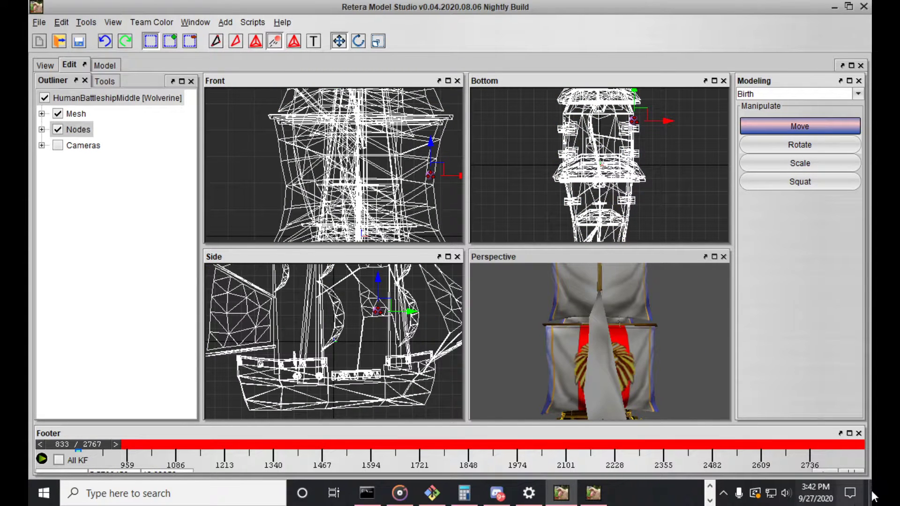
click(850, 470)
click(422, 205)
click(424, 422)
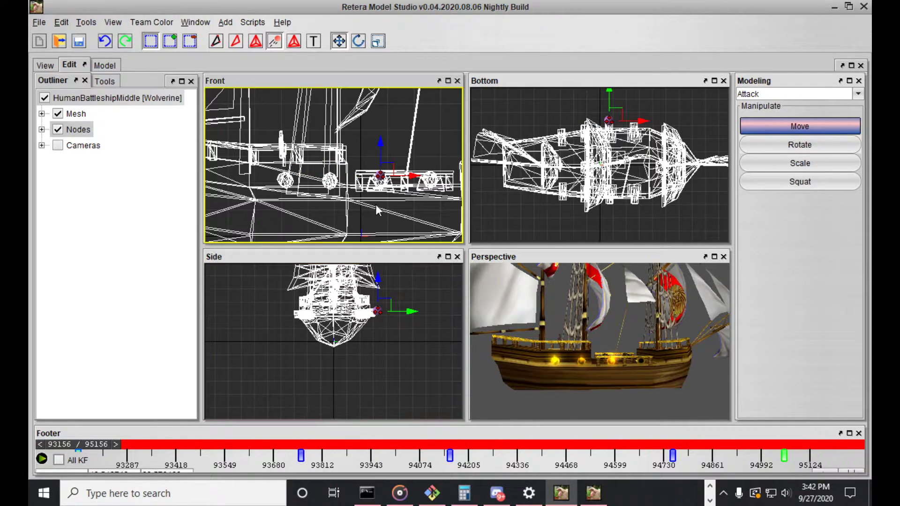
key(a)
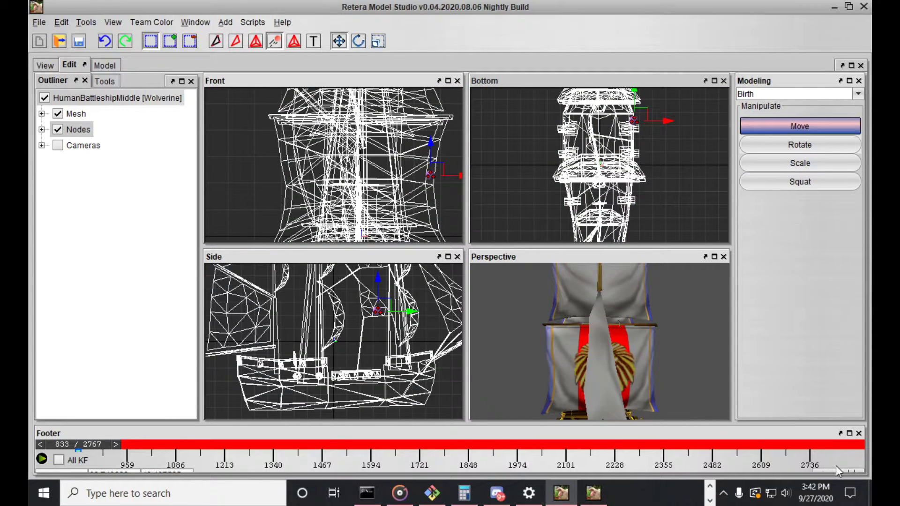
click(848, 470)
key(Escape)
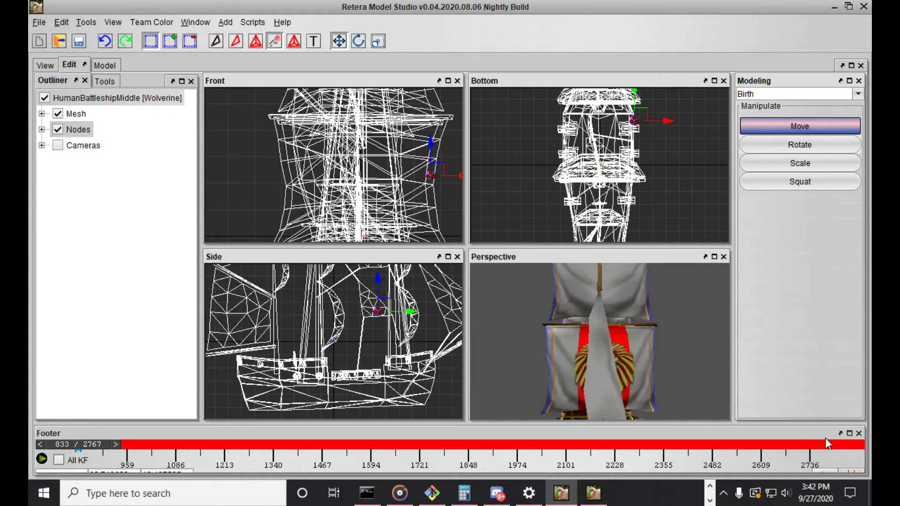
click(854, 469)
click(425, 423)
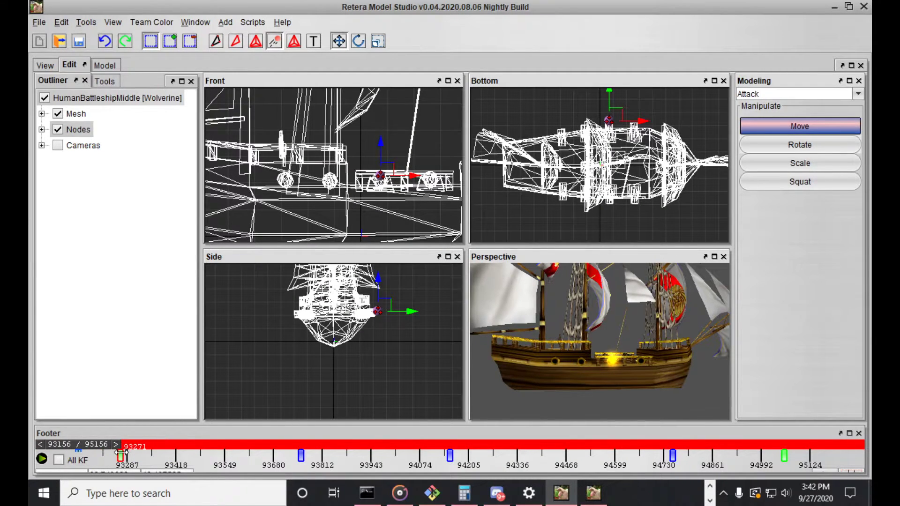
Enlarge the timeline area and check which emitter tracks are keyed at frame 93156
mouse_move(80, 454)
mouse_down()
mouse_move(231, 455)
mouse_move(78, 452)
mouse_up()
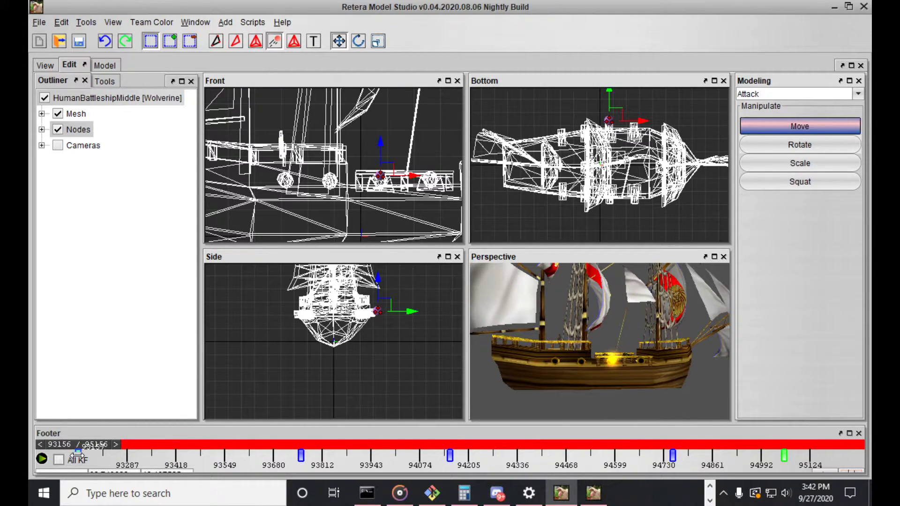
click(117, 445)
click(84, 448)
drag(144, 424, 143, 402)
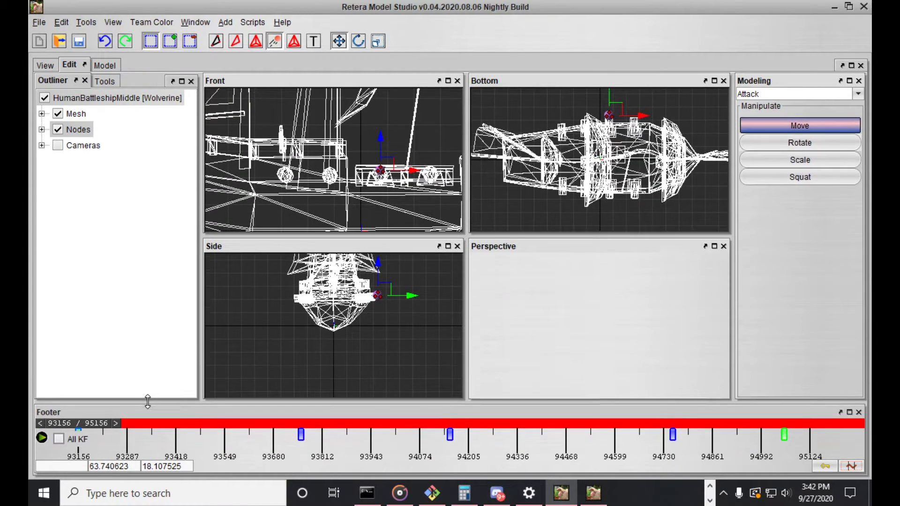
right_click(76, 429)
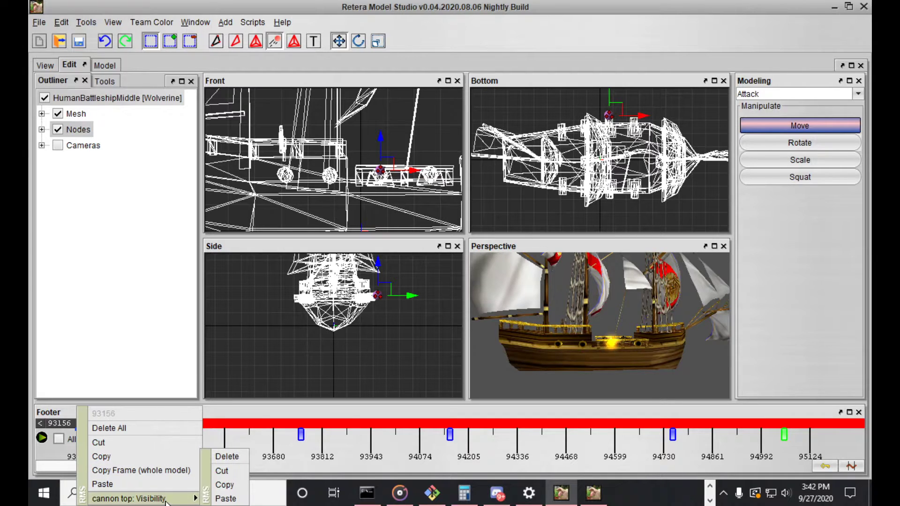
click(63, 414)
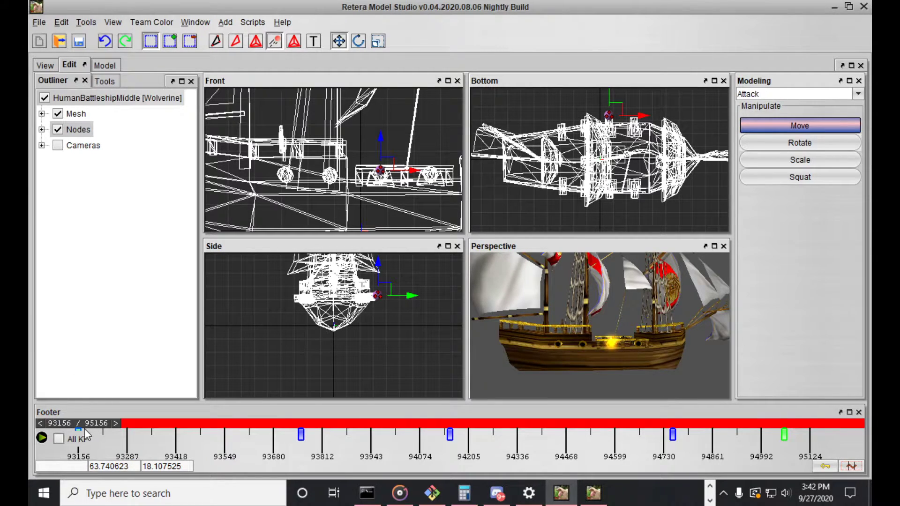
Set the time bounds to the Stand animation and copy the emitter's keyframe at 3333
drag(85, 431, 266, 443)
key(Left)
key(Right)
key(Left)
click(852, 468)
click(319, 136)
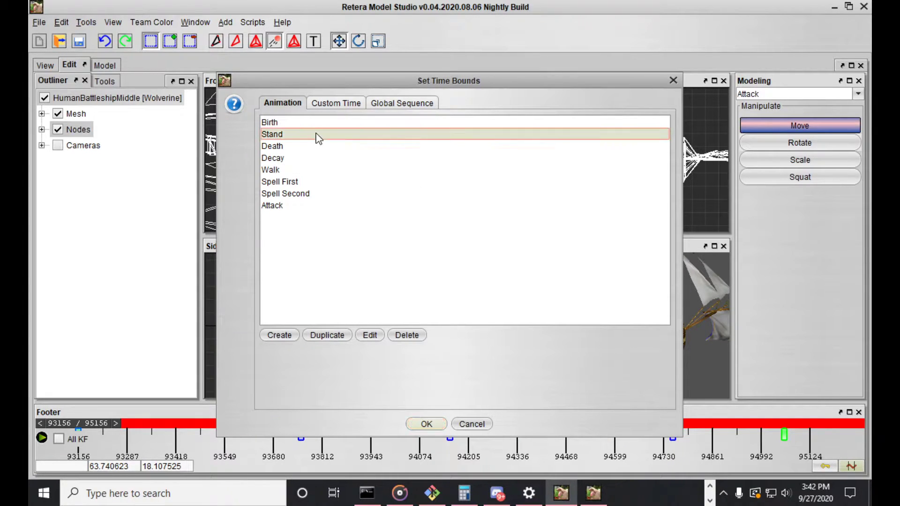
click(425, 425)
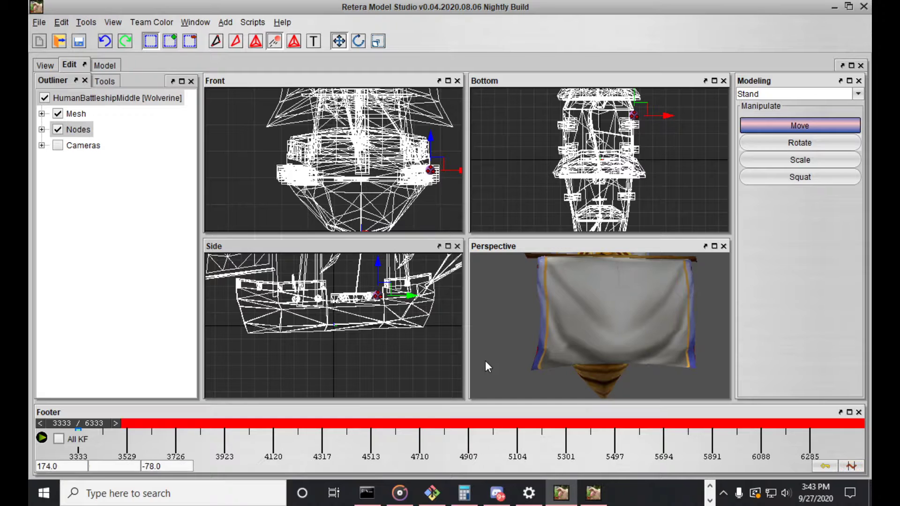
right_click(71, 420)
click(93, 441)
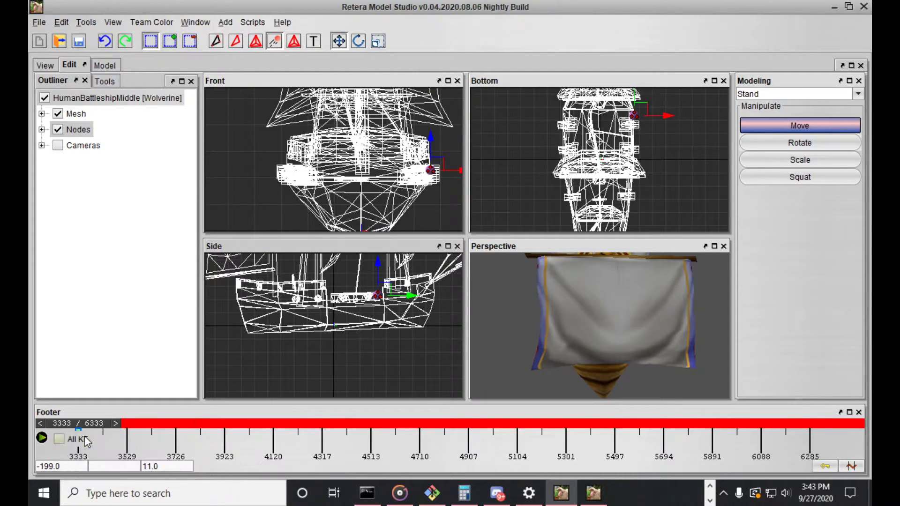
Restore the Attack time bounds, paste the copied Stand keyframe at frame 93156 and undo that paste
click(847, 466)
click(343, 220)
click(426, 428)
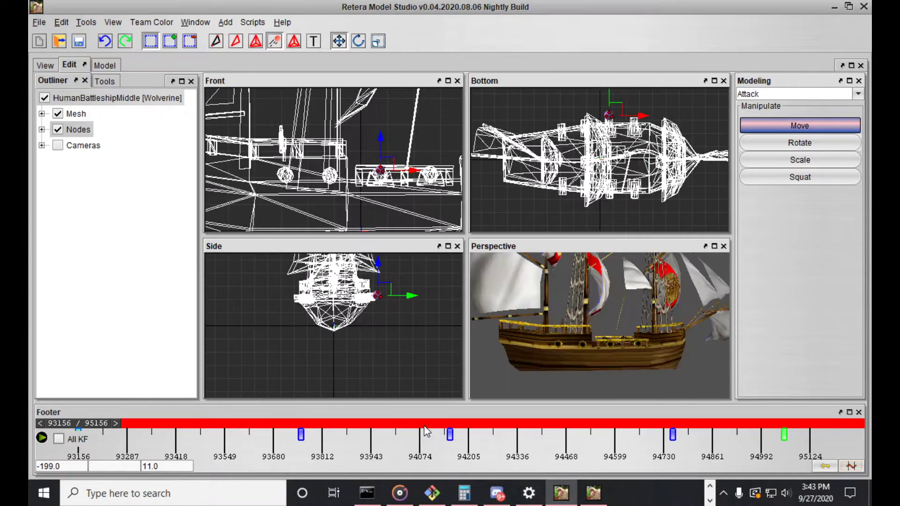
right_click(87, 422)
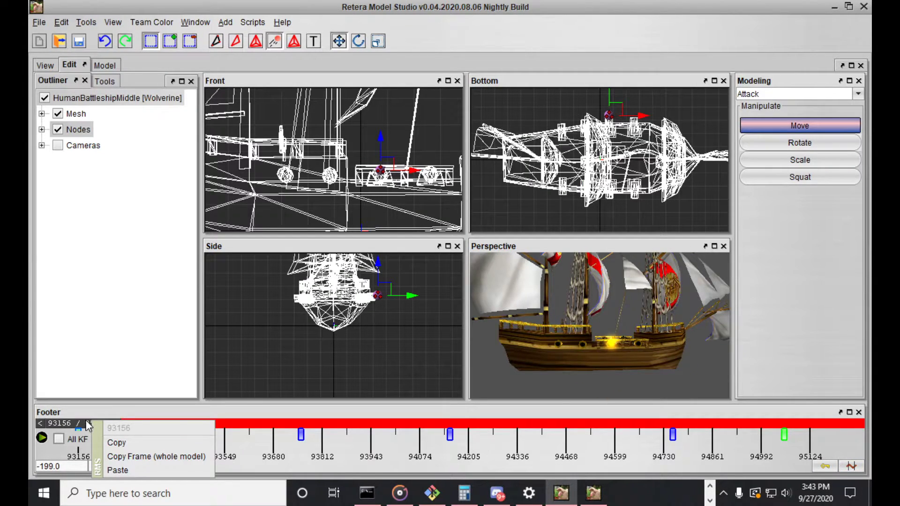
click(78, 430)
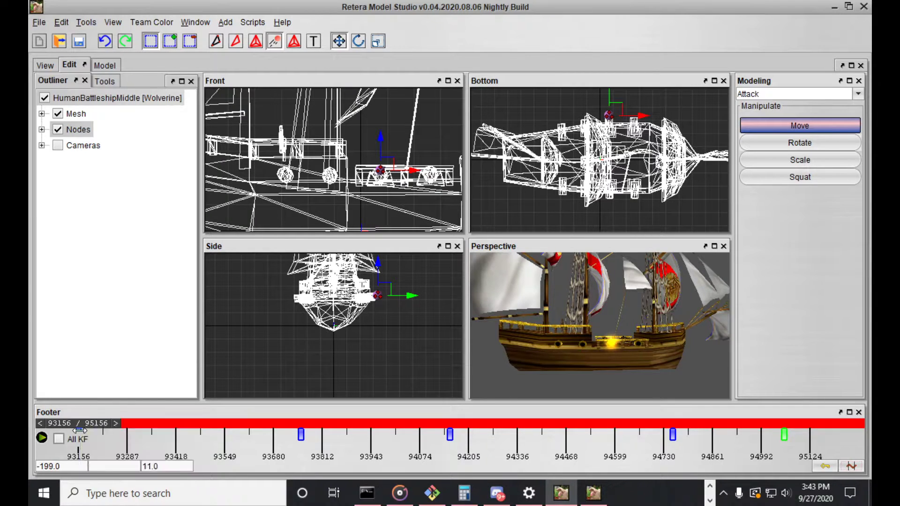
right_click(79, 431)
click(72, 429)
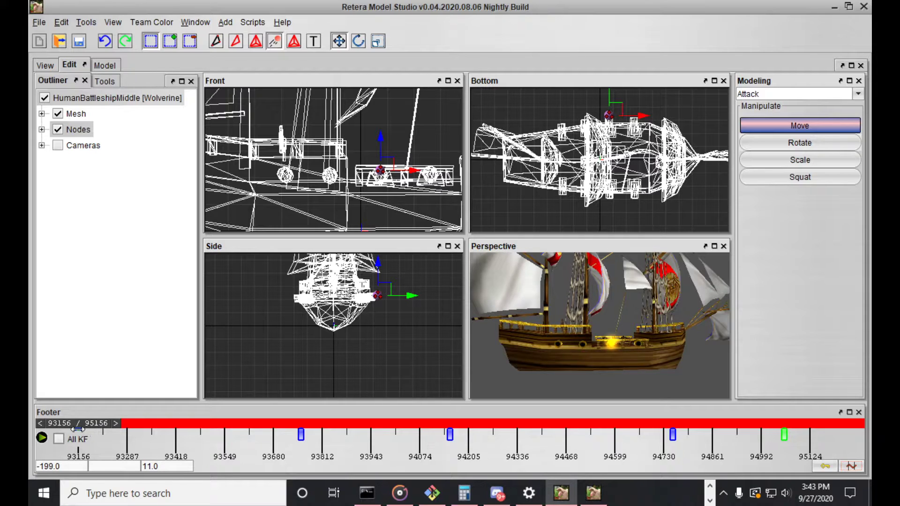
right_click(79, 420)
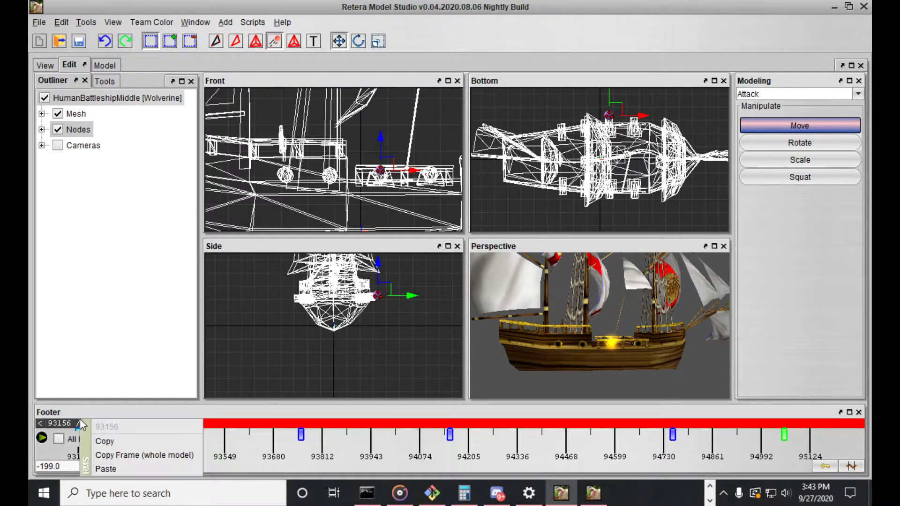
click(117, 465)
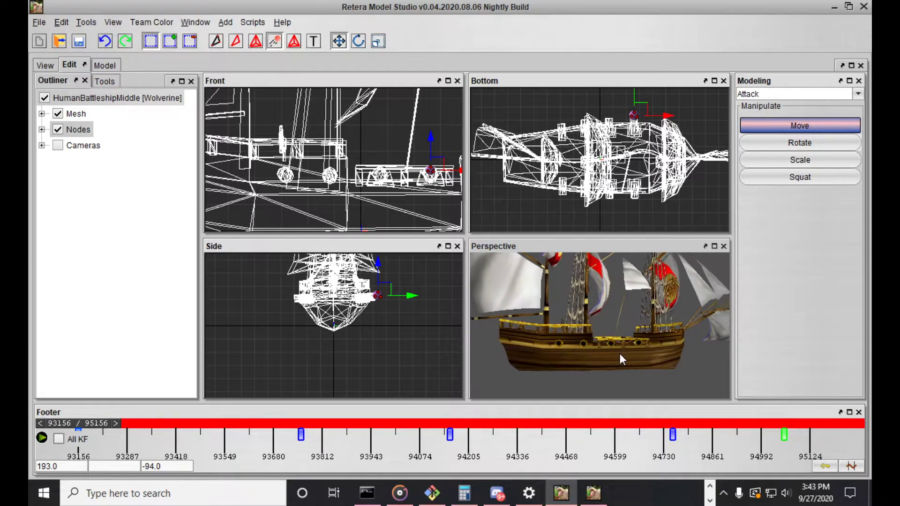
click(61, 22)
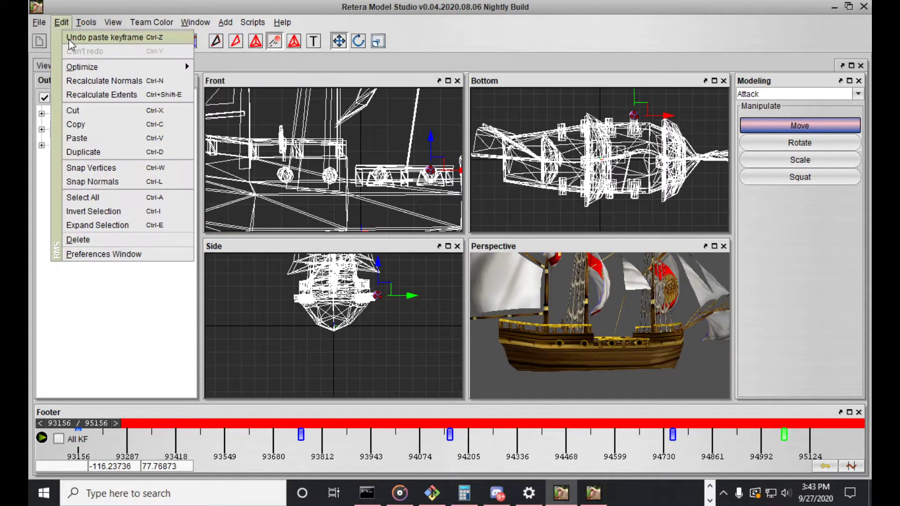
click(90, 36)
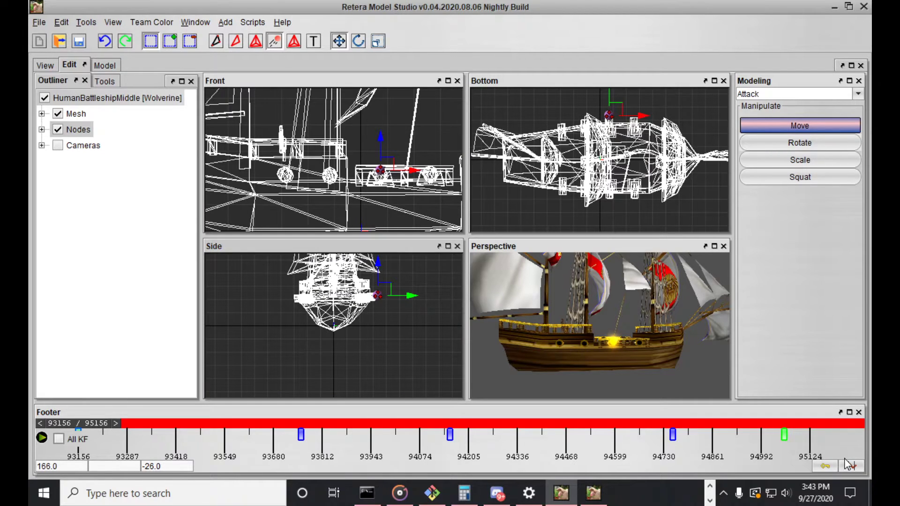
Set the time bounds to the Stand animation and check the cannon emitter's position at frame 3333
click(851, 465)
click(362, 135)
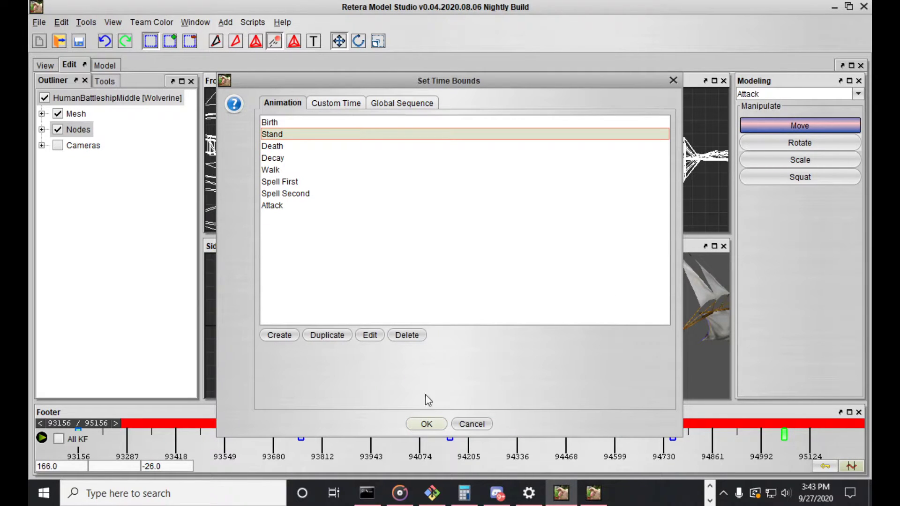
click(427, 424)
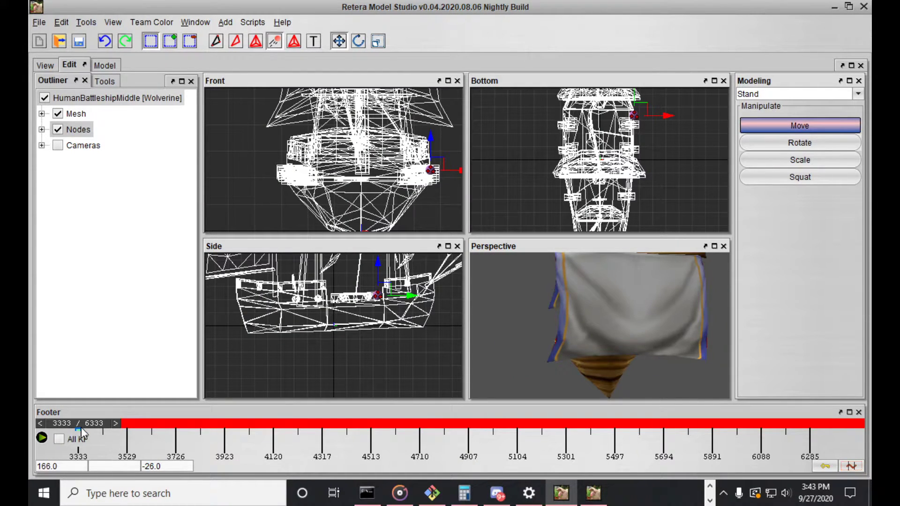
right_click(81, 430)
click(67, 424)
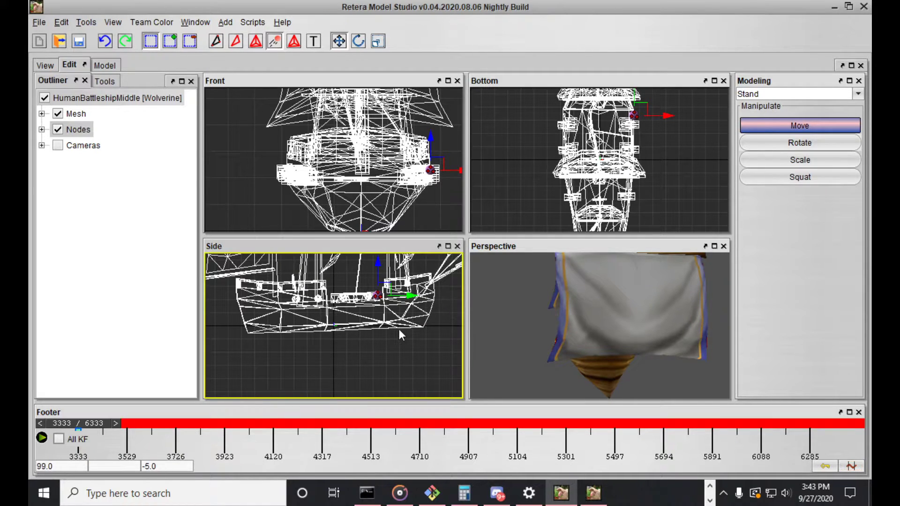
scroll(380, 338, down, 3)
scroll(387, 328, up, 4)
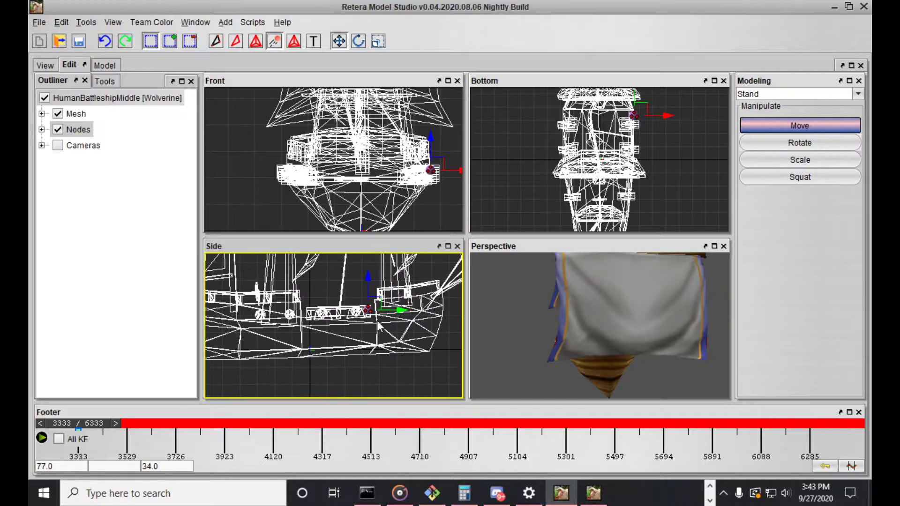
Move the Stand timeline to frame 4067 and copy the emitter's keyframe data there
click(851, 466)
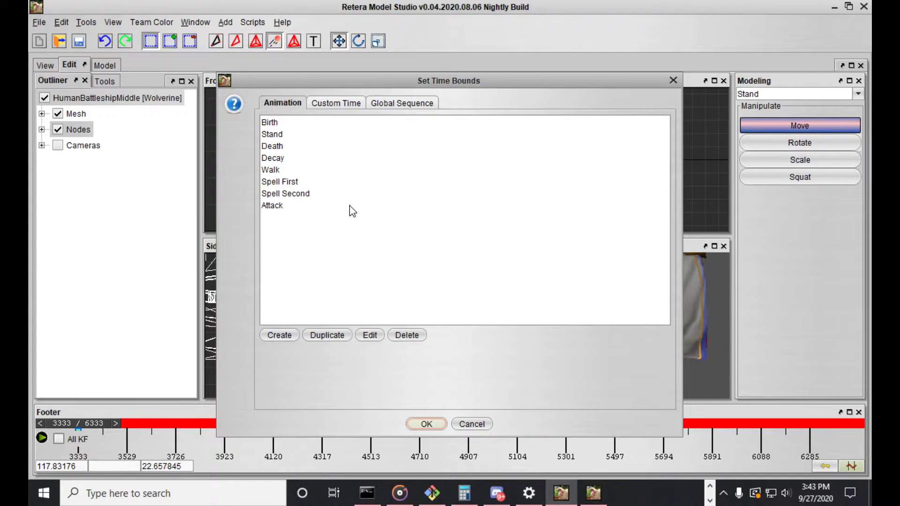
click(472, 424)
drag(78, 423, 261, 429)
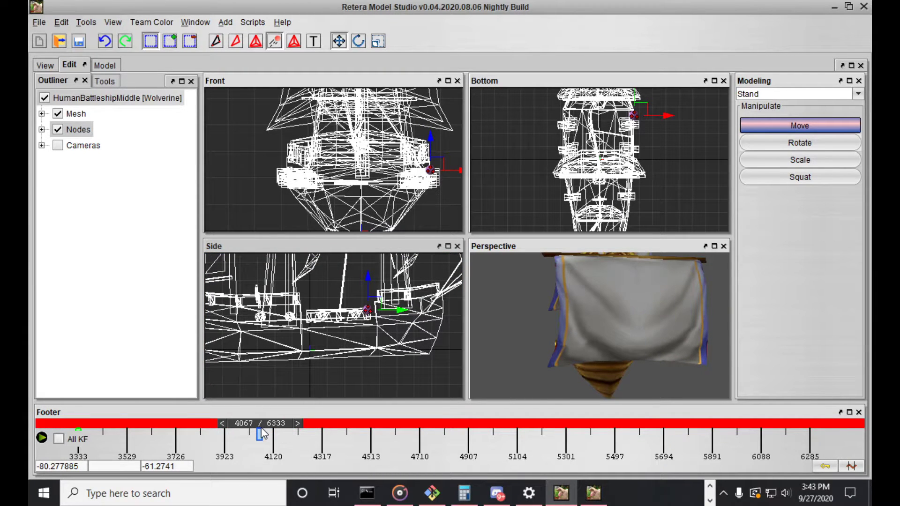
right_click(263, 433)
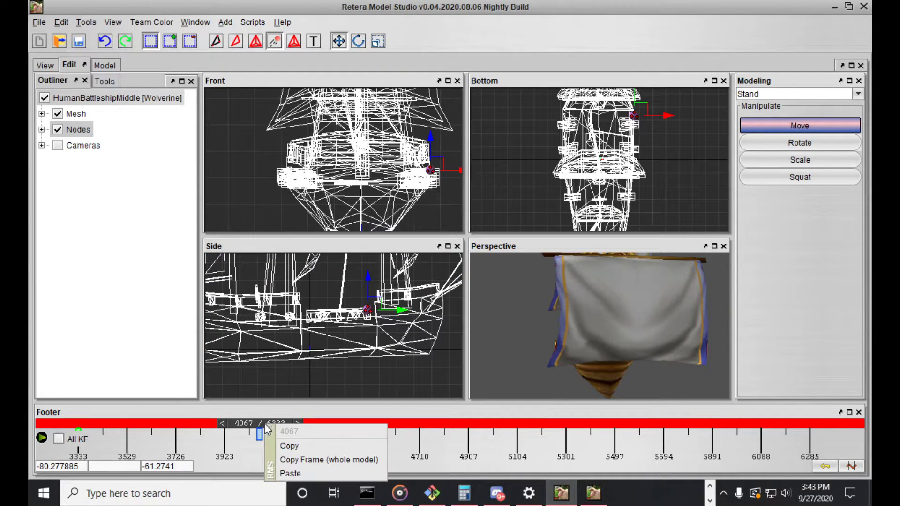
click(290, 448)
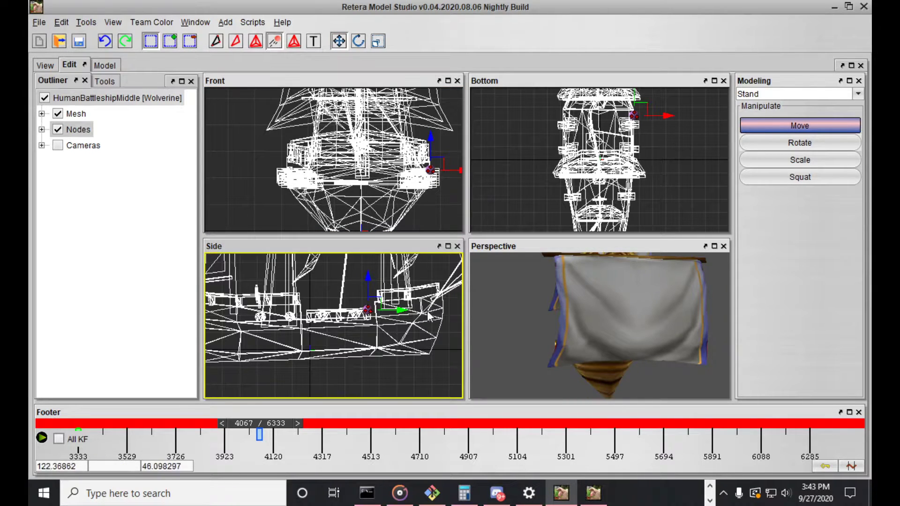
Restore the Attack time bounds, paste the copied Stand data at frame 93156 and check which emitter tracks it holds
click(852, 466)
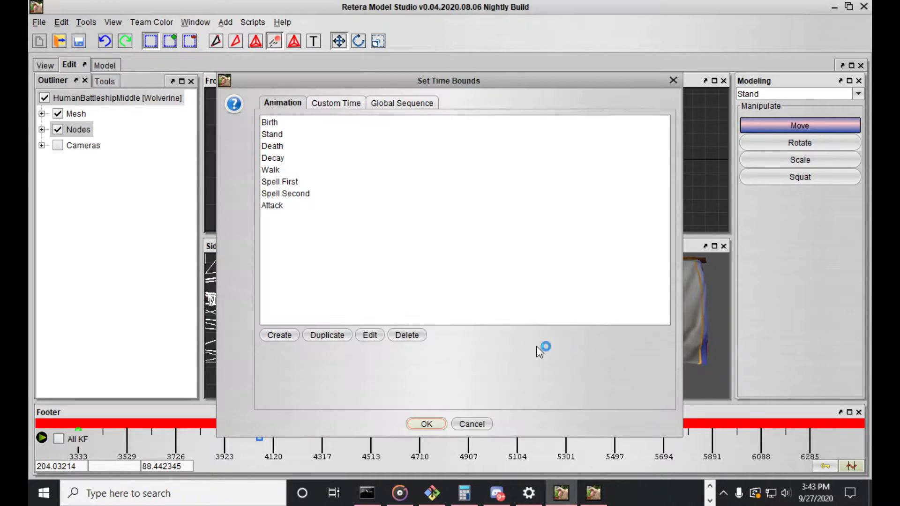
click(442, 425)
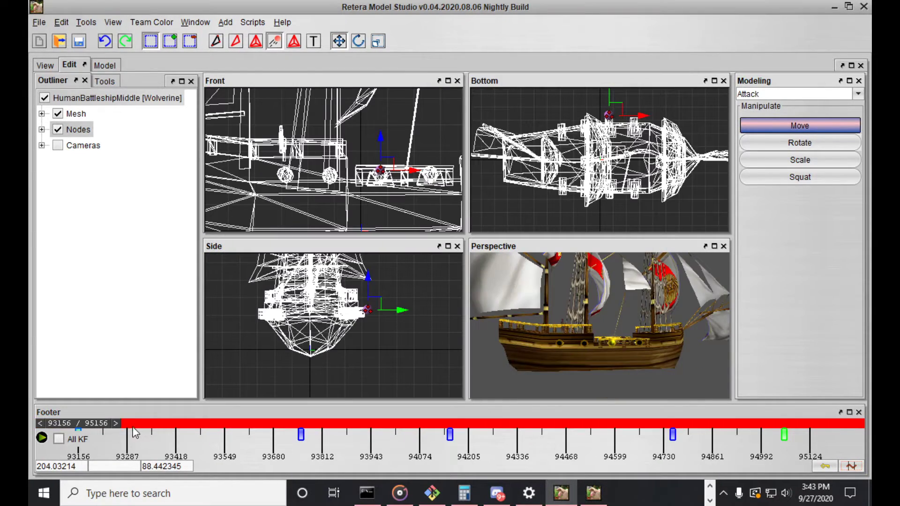
right_click(77, 427)
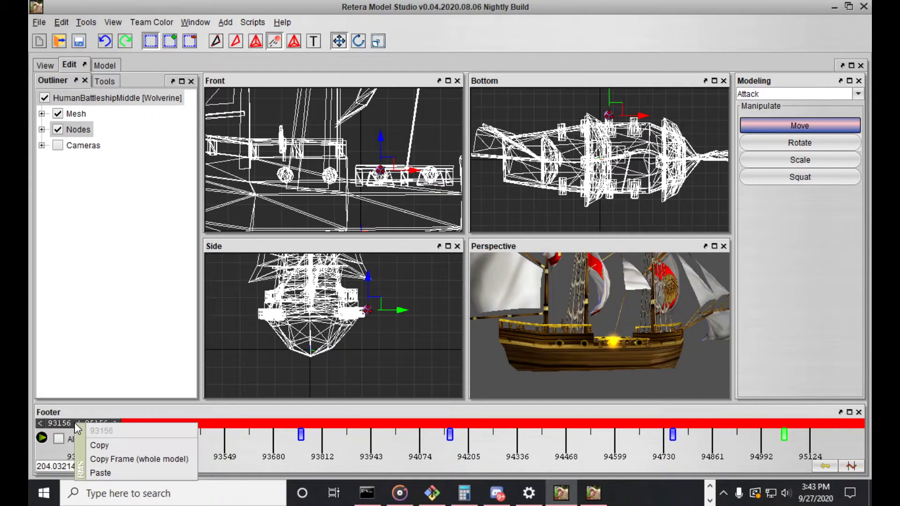
click(99, 472)
right_click(77, 428)
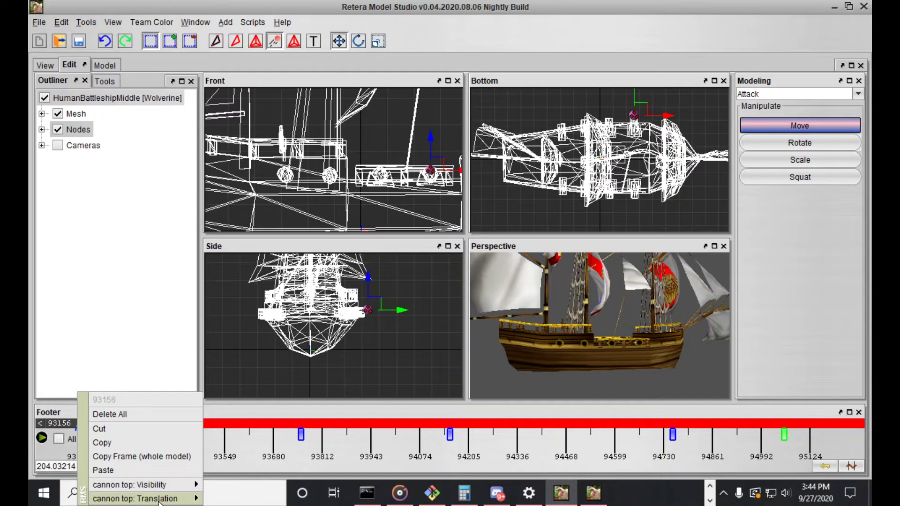
click(61, 429)
Step forward and back through the Attack keyframes to compare the flash with the cannons in the perspective view
drag(60, 425, 77, 419)
key(Right)
mouse_move(640, 321)
mouse_down()
mouse_move(658, 328)
mouse_move(644, 327)
mouse_up()
scroll(539, 316, up, 1)
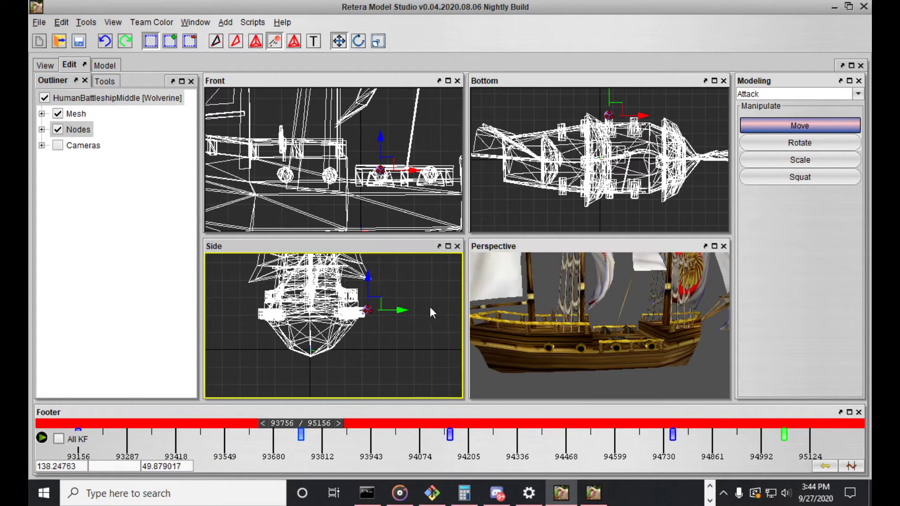
scroll(413, 306, up, 1)
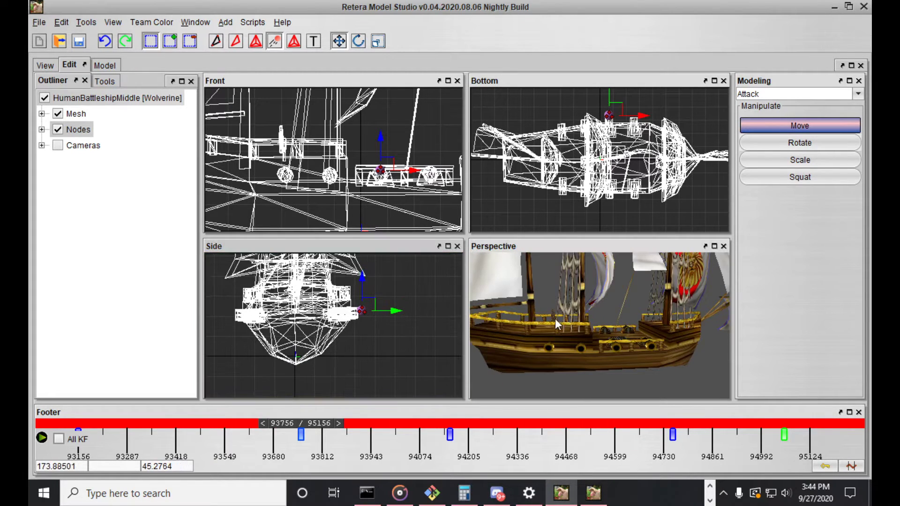
middle_drag(559, 323, 542, 313)
key(Right)
key(Right)
key(Right)
key(Left)
key(Left)
key(Left)
key(Left)
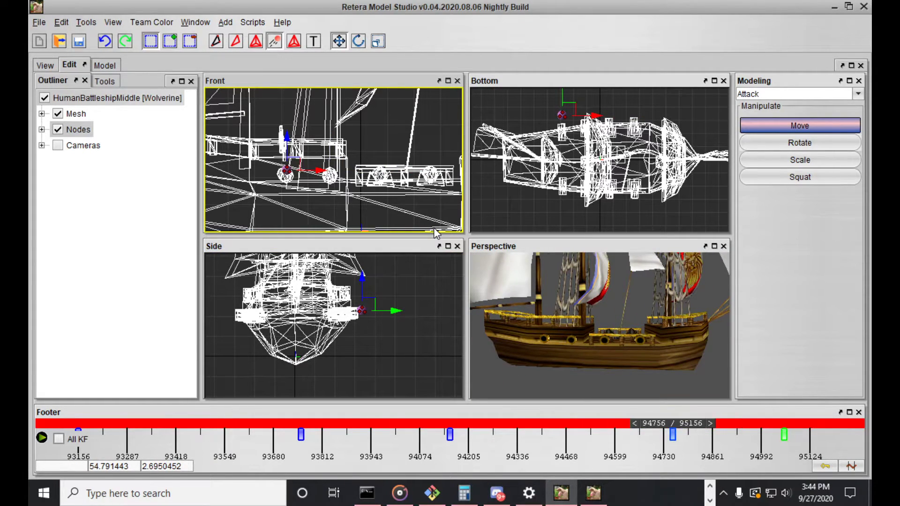
Check the emitter tracks keyed at frame 93156, and step through every Attack keyframe to examine the emitter's positions
right_click(78, 429)
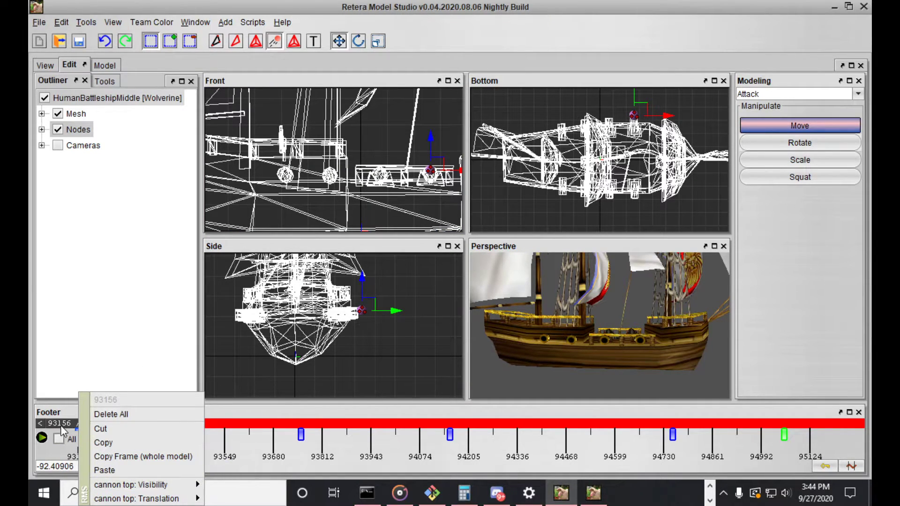
click(67, 425)
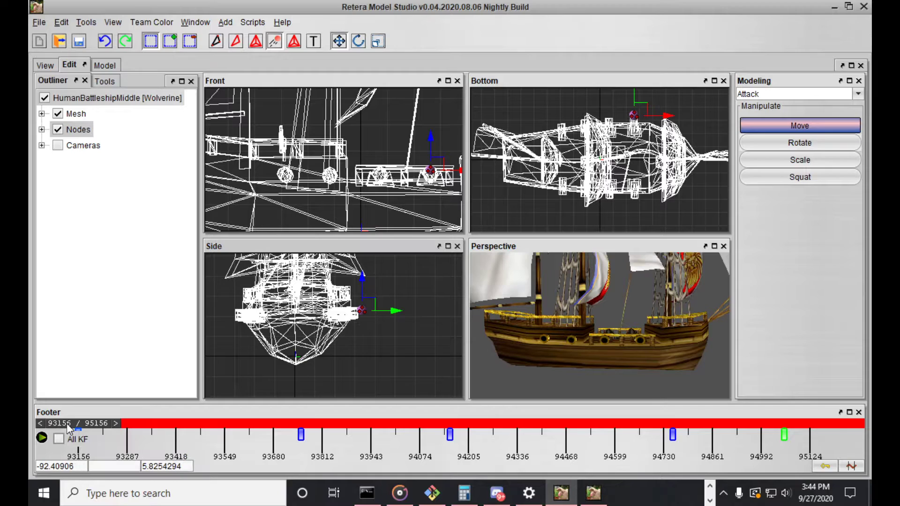
key(Right)
key(Right)
key(Right)
key(Right)
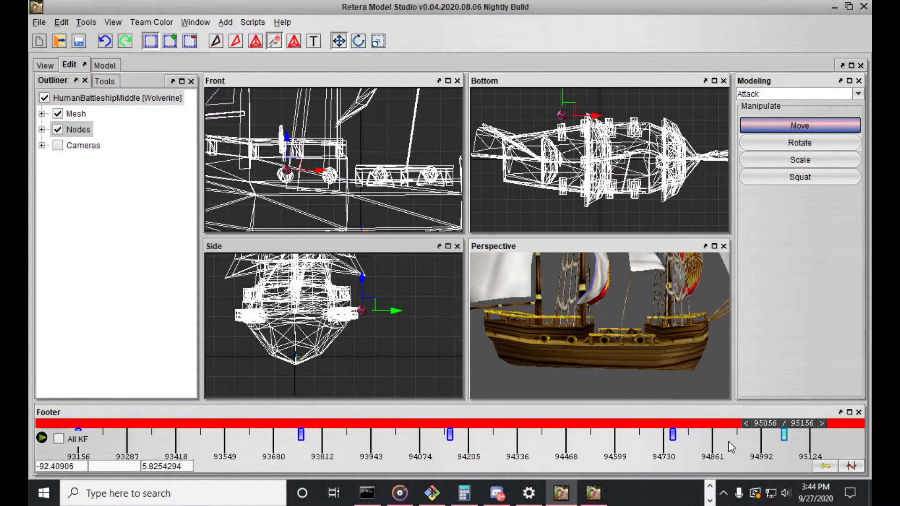
key(Left)
key(Left)
key(Left)
key(Right)
key(Right)
key(Right)
key(Right)
key(Left)
key(Left)
key(Left)
key(Left)
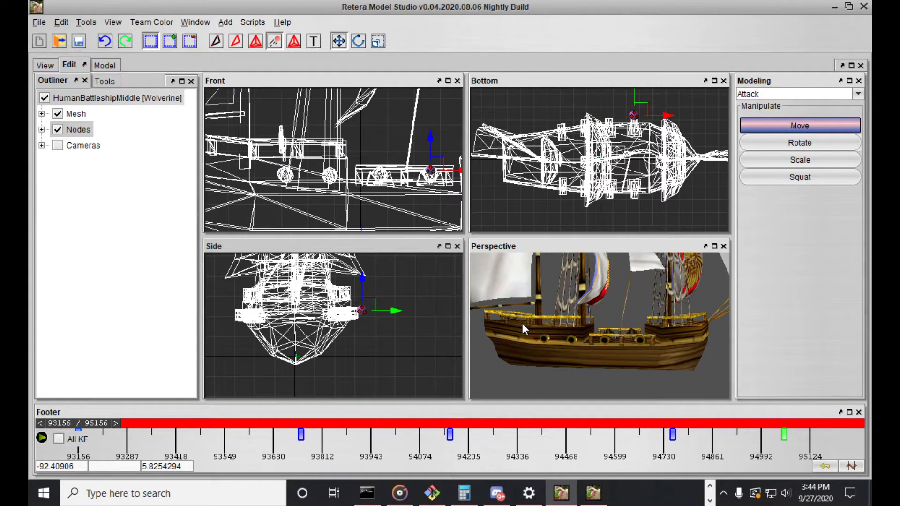
Switch to the GalleonV2 model and set its time bounds to the Attack animation
click(196, 22)
click(221, 85)
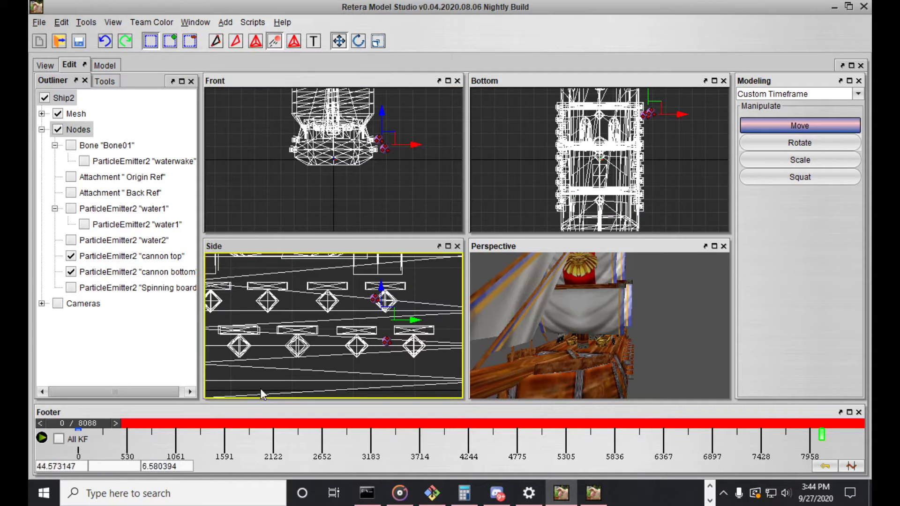
click(851, 467)
click(323, 171)
click(313, 178)
click(427, 424)
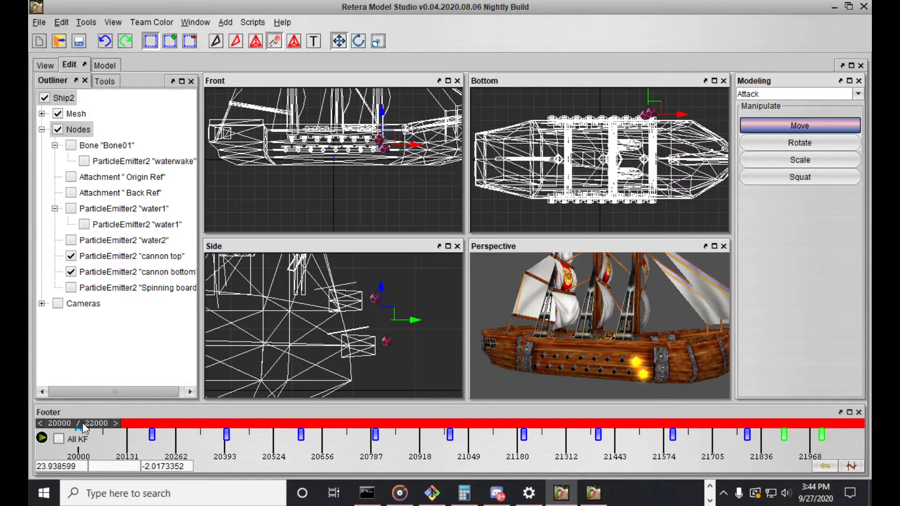
Copy the cannon top emitter's Visibility keyframe at frame 20000 of the galleon's Attack animation
click(44, 425)
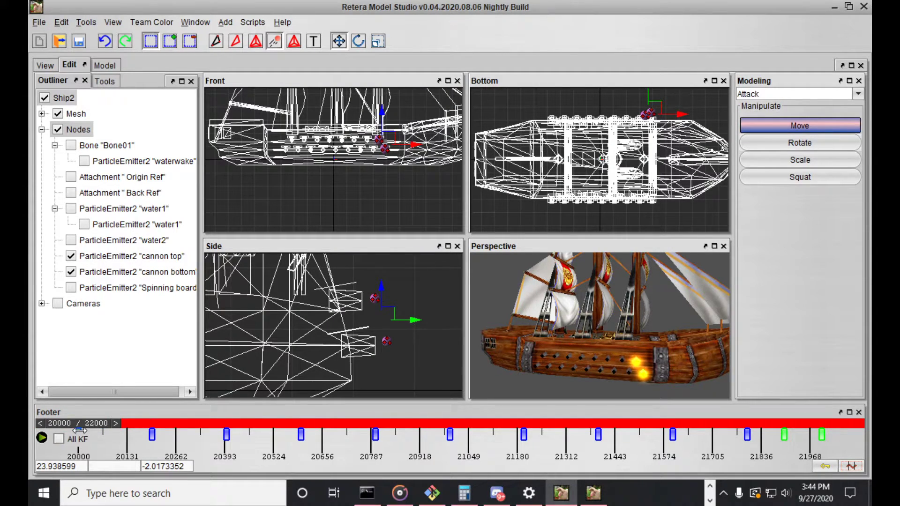
right_click(79, 430)
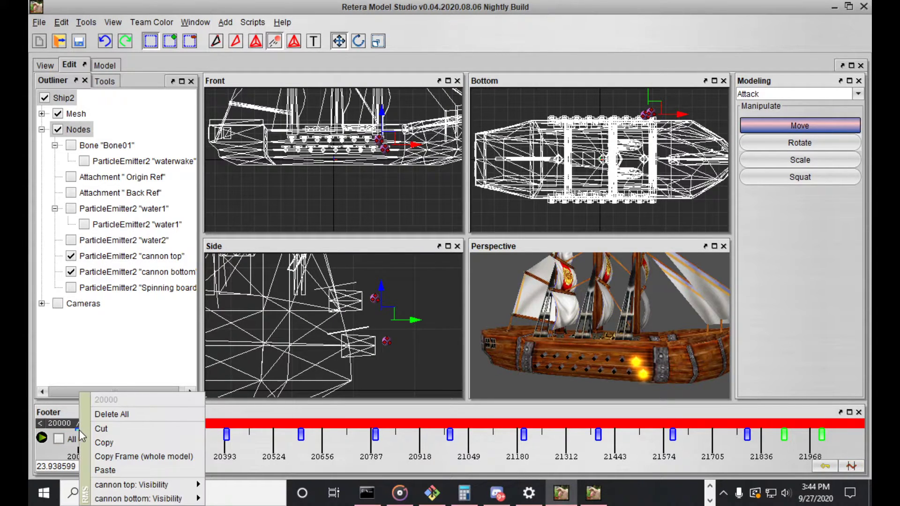
mouse_move(157, 485)
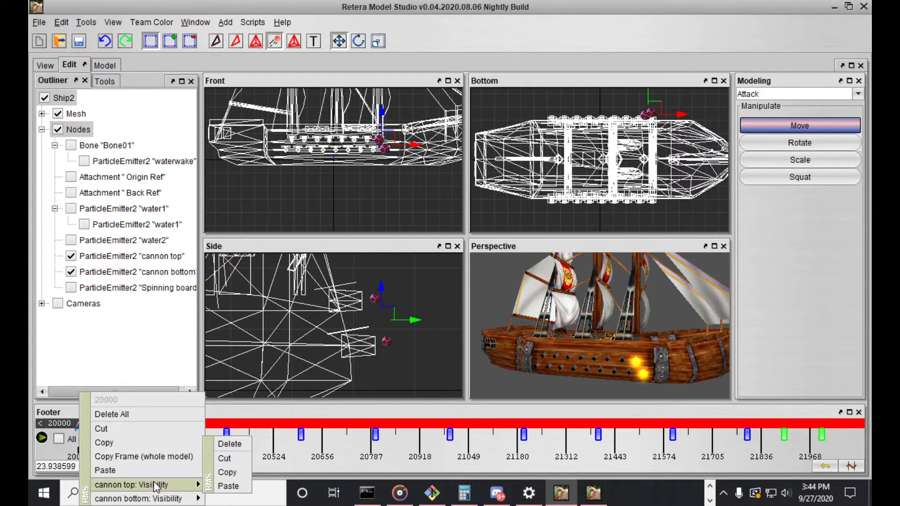
click(240, 473)
click(850, 466)
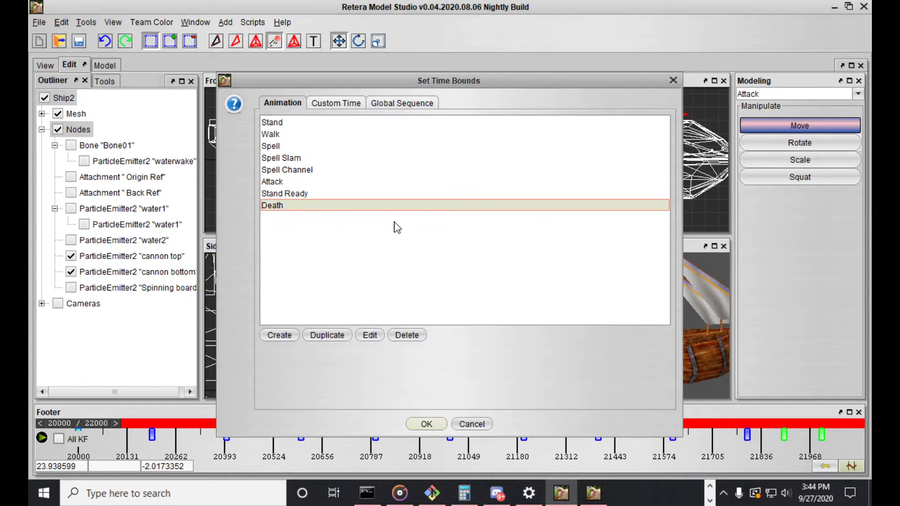
click(350, 183)
click(466, 423)
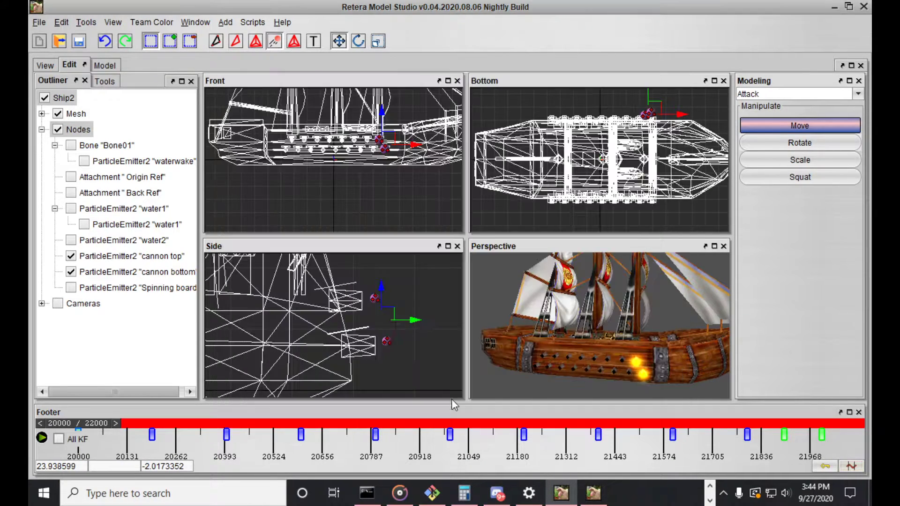
Switch back to the second ShipBark model and set its time bounds to Attack at frame 93156
click(196, 22)
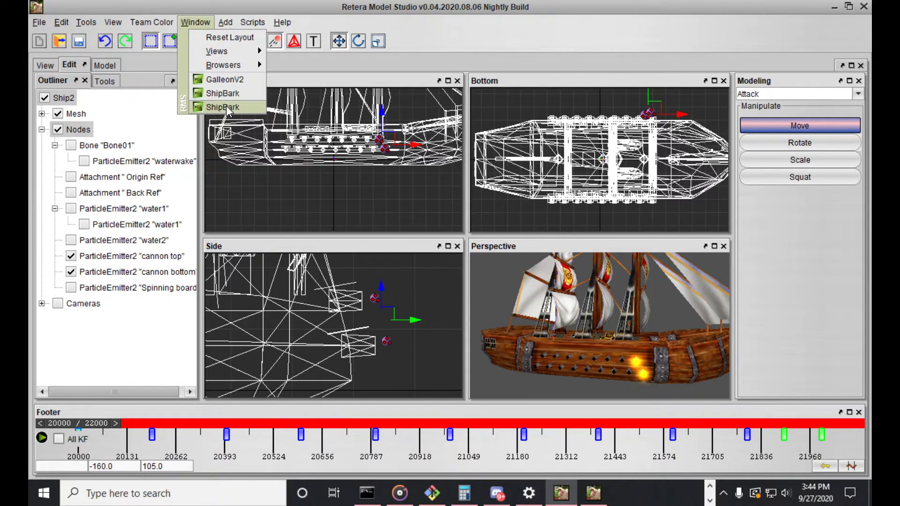
click(223, 106)
click(850, 465)
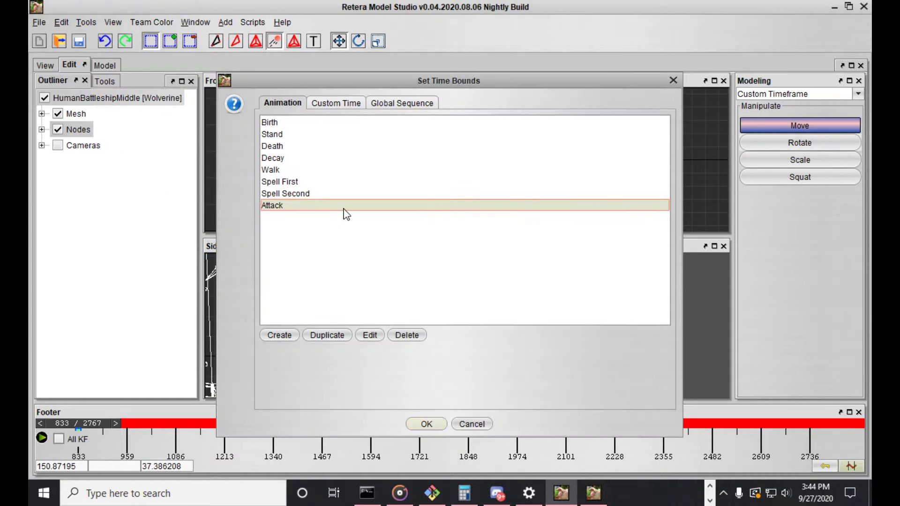
click(445, 424)
drag(96, 426, 53, 422)
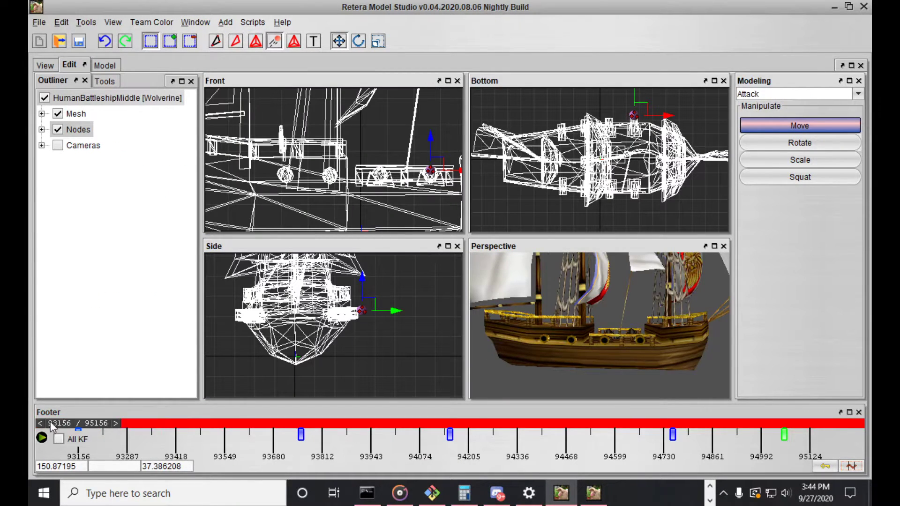
Try to paste the galleon's Visibility keyframe into the cannon top emitter's Visibility track at frame 93156
right_click(79, 431)
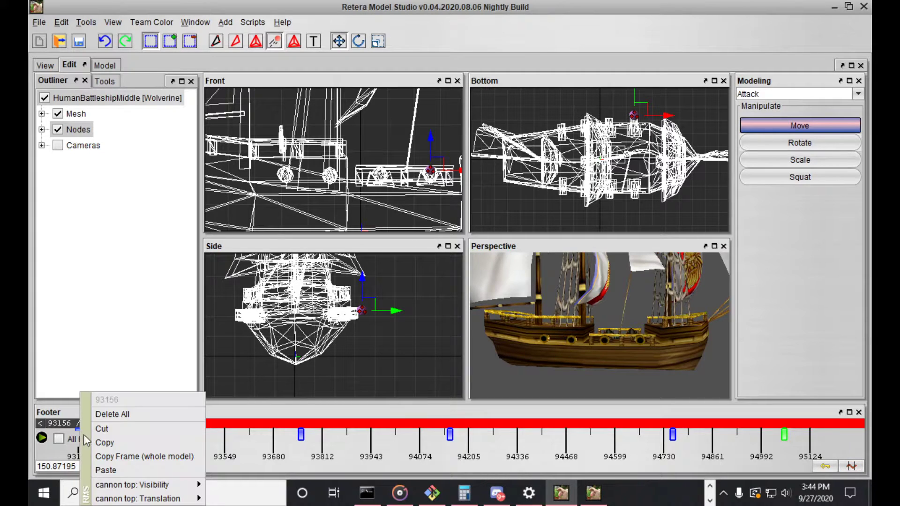
mouse_move(170, 489)
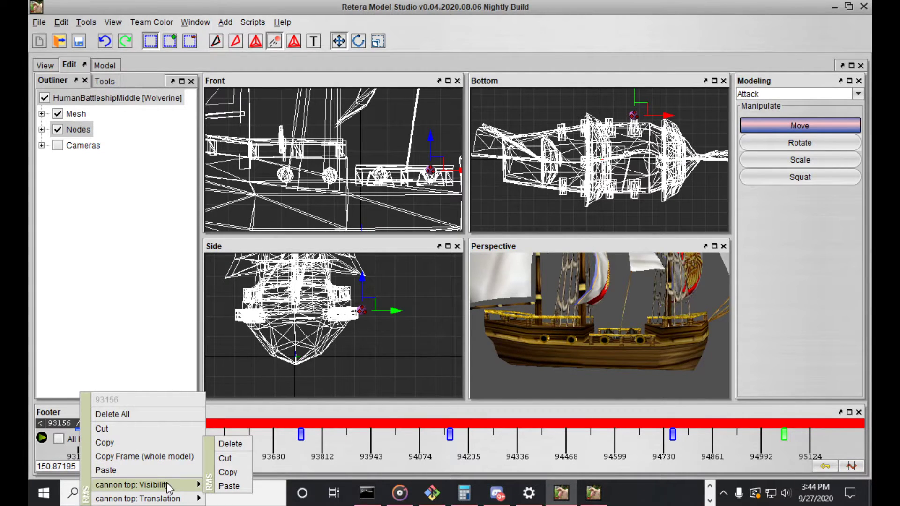
click(229, 487)
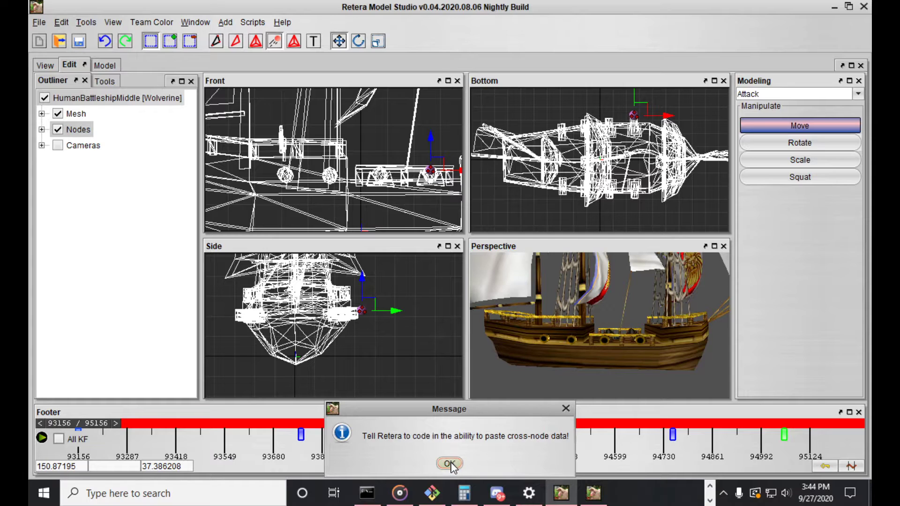
drag(451, 419, 343, 289)
click(353, 344)
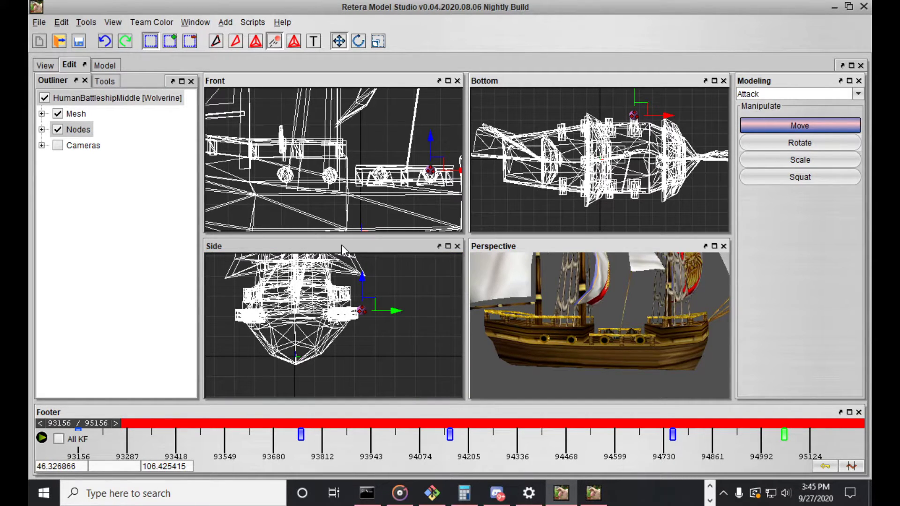
Scrub the Attack timeline from the start frame and back, examining the cannon flash on the ship's side
mouse_move(530, 348)
middle_down()
mouse_move(553, 350)
mouse_move(533, 346)
middle_up()
drag(83, 422, 577, 423)
drag(520, 400, 53, 341)
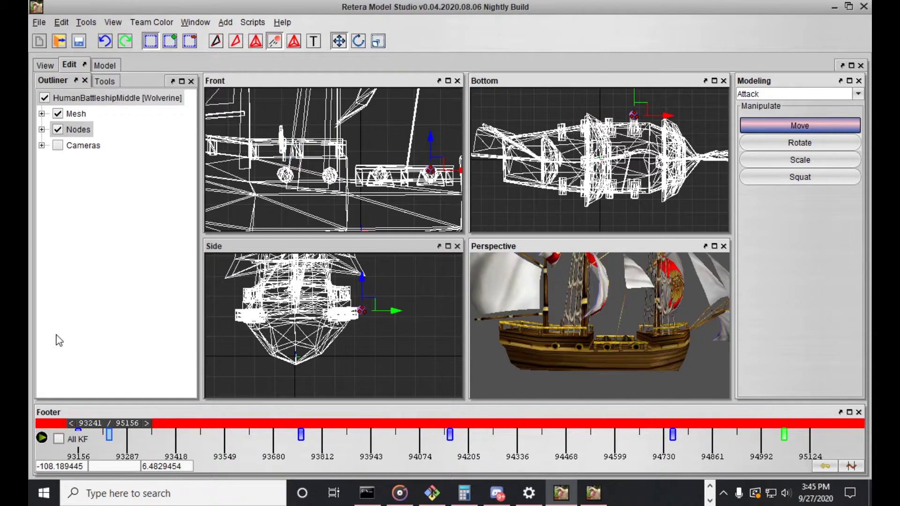
drag(111, 426, 56, 376)
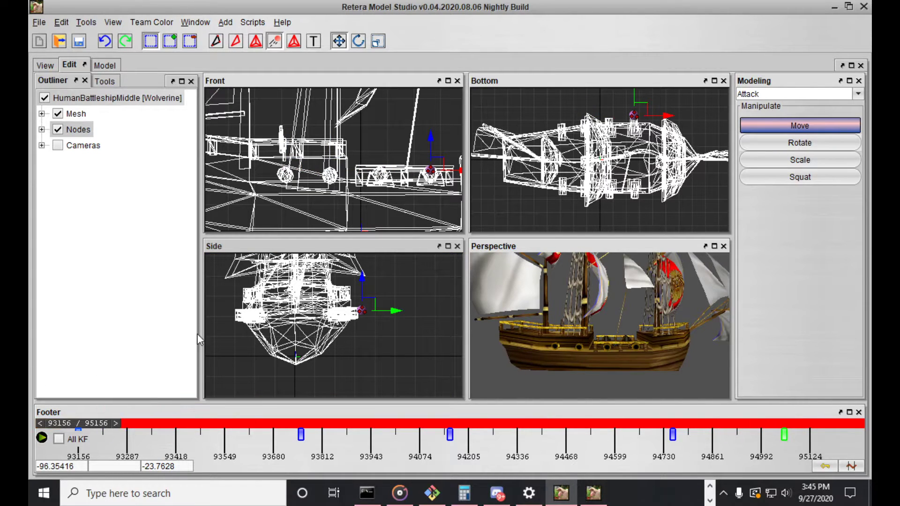
middle_drag(643, 317, 581, 307)
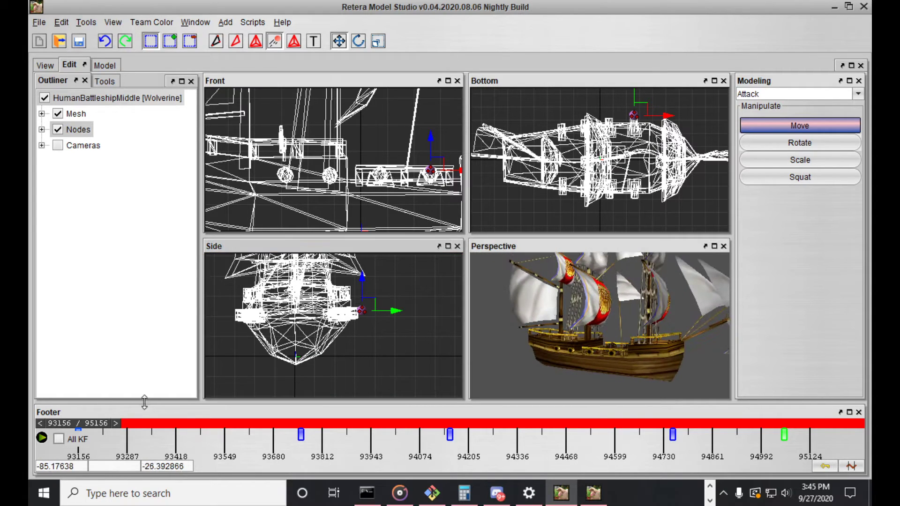
right_click(78, 428)
mouse_move(155, 485)
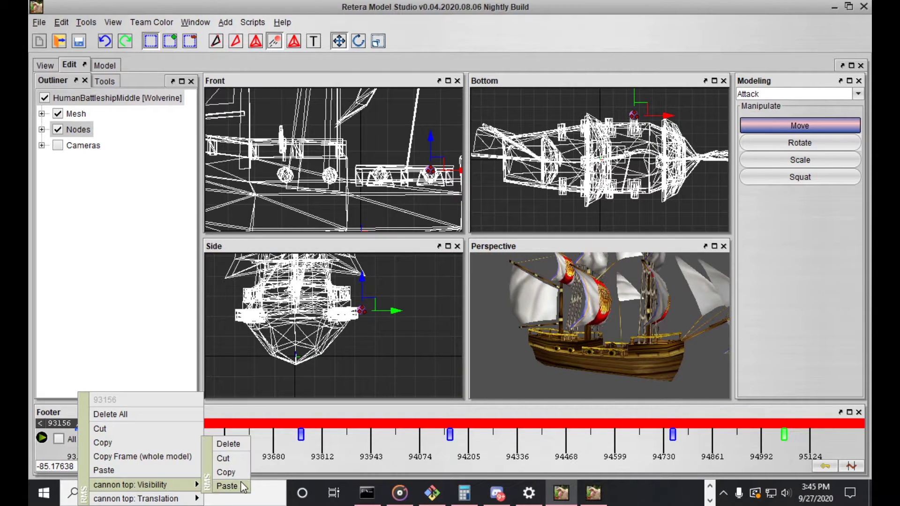
click(64, 422)
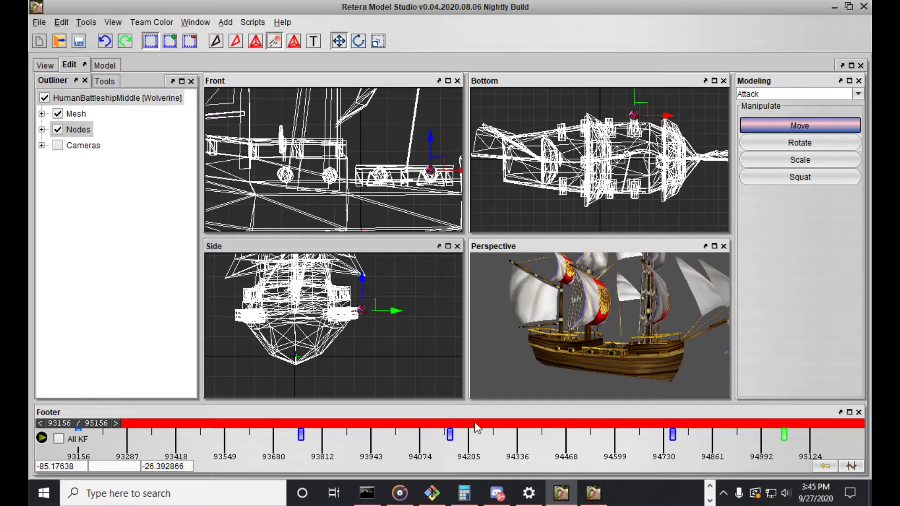
Set the time bounds to a custom range from frame 100000 to frame 102000
click(829, 462)
click(349, 216)
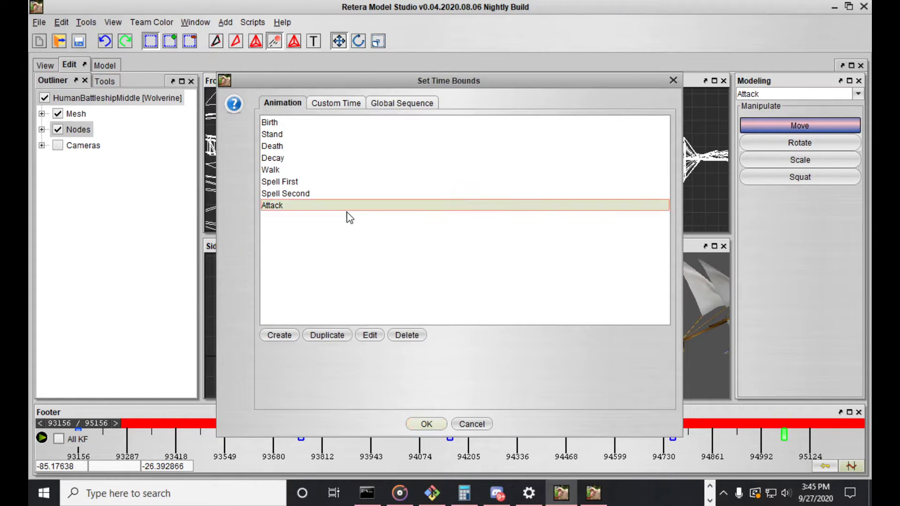
click(346, 104)
click(348, 121)
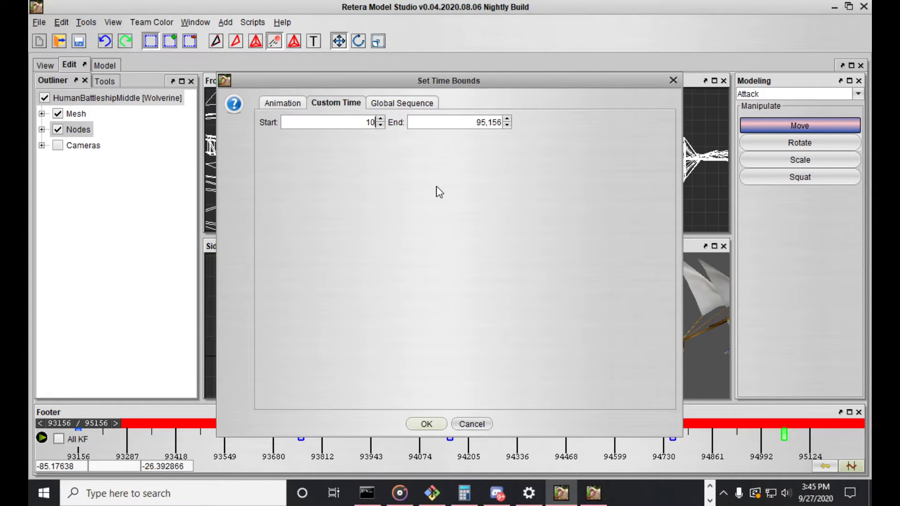
drag(477, 122, 515, 127)
key(ctrl+c)
drag(347, 125, 503, 124)
key(ctrl+v)
key(Return)
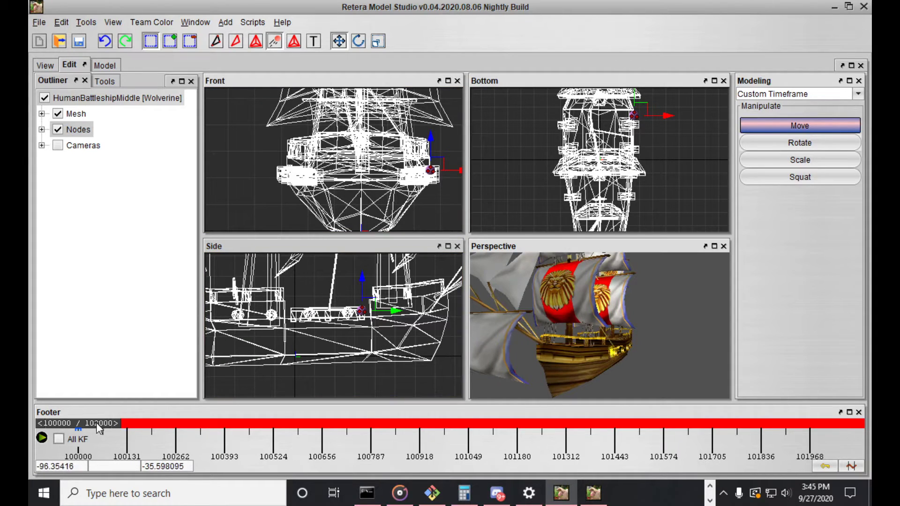
Copy the whole-model frame at frame 100000, where the cannon flash is showing
middle_drag(494, 387, 612, 345)
scroll(588, 349, up, 5)
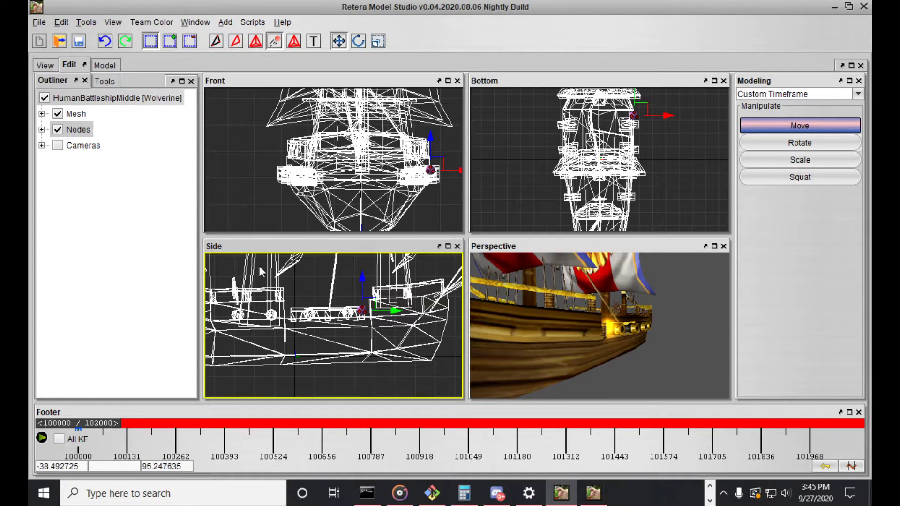
right_click(80, 420)
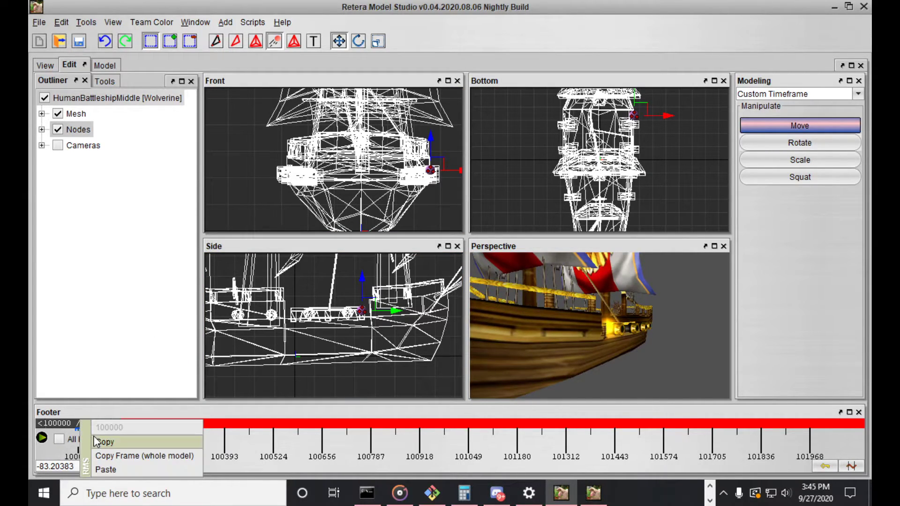
click(108, 455)
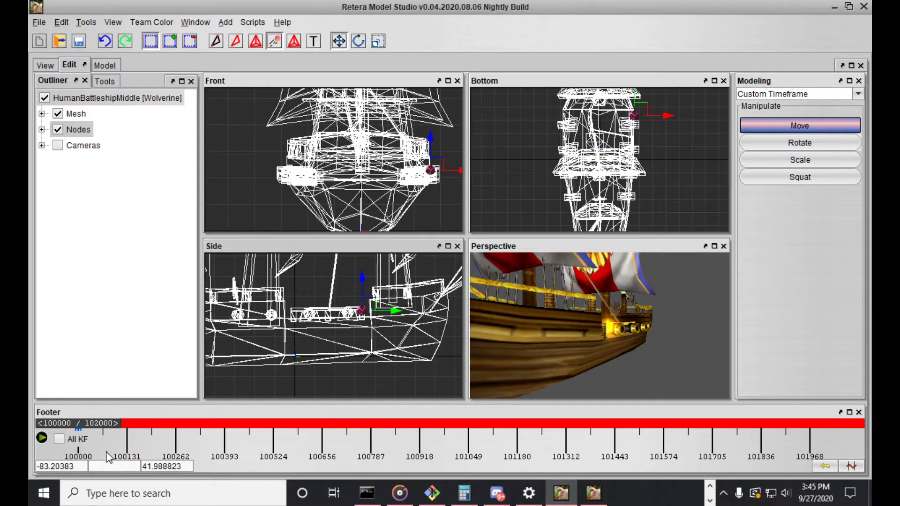
Set the time bounds back to Attack and paste the copied keyframe into cannon top's Visibility track at frame 93156
click(856, 467)
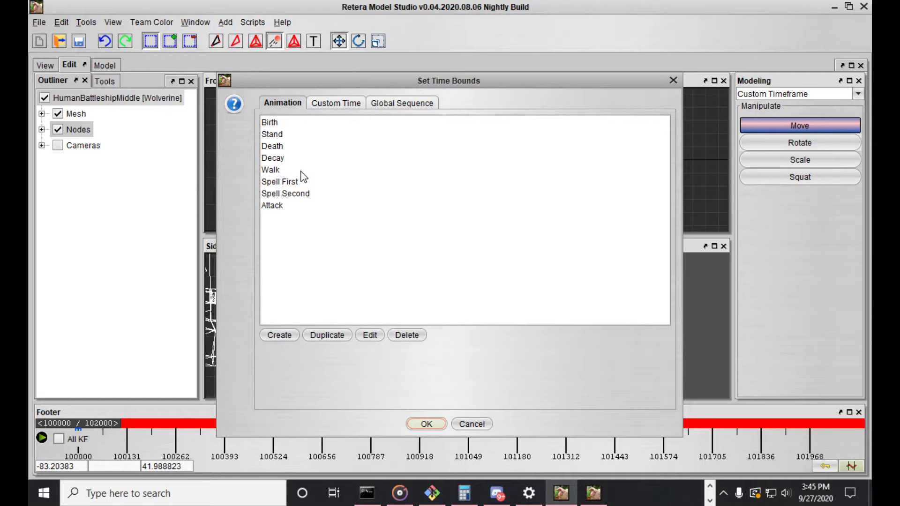
double_click(272, 205)
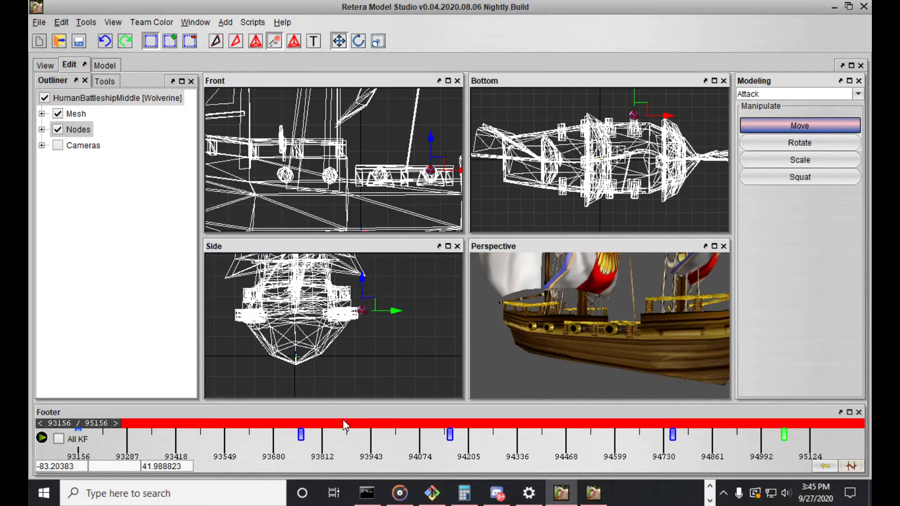
right_click(78, 428)
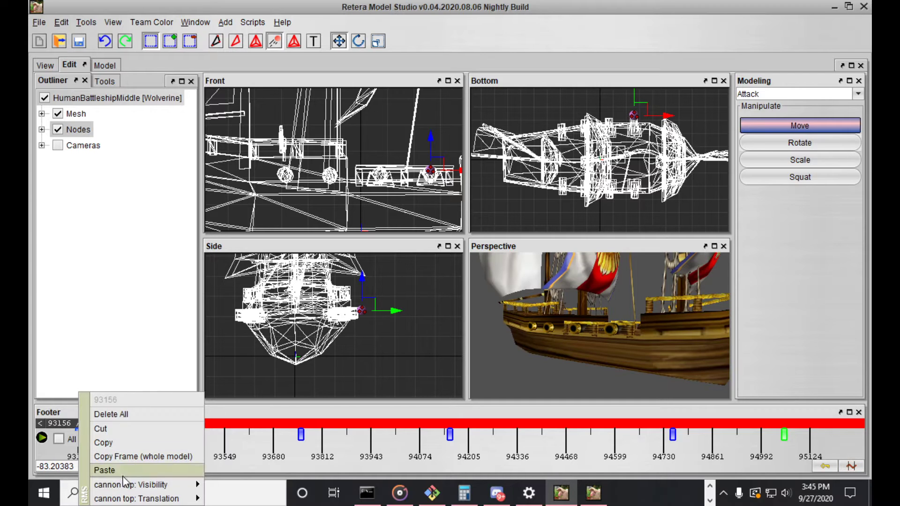
mouse_move(131, 482)
click(230, 485)
Step back and forth through the Attack keyframes, examining the cannon flashes along the ship's side
middle_drag(541, 345, 561, 341)
drag(104, 438, 197, 425)
key(Left)
key(Right)
key(Right)
key(Right)
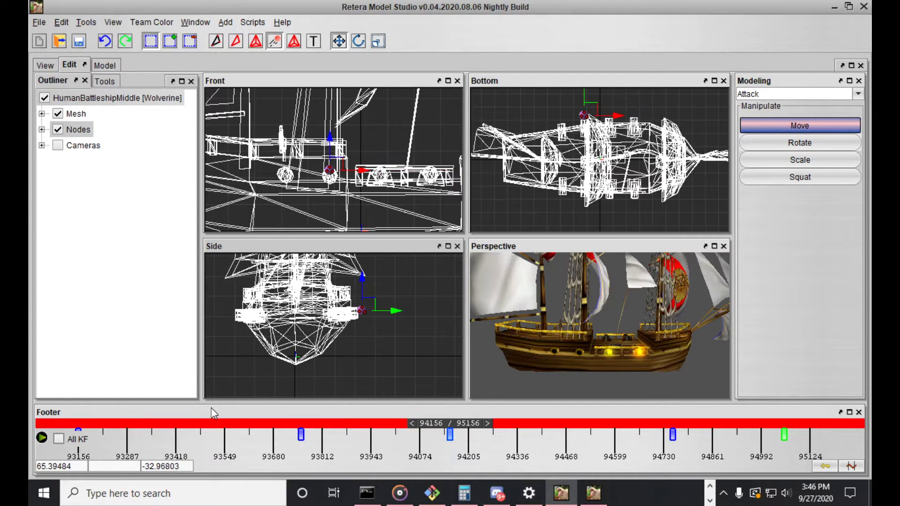
key(Left)
key(Left)
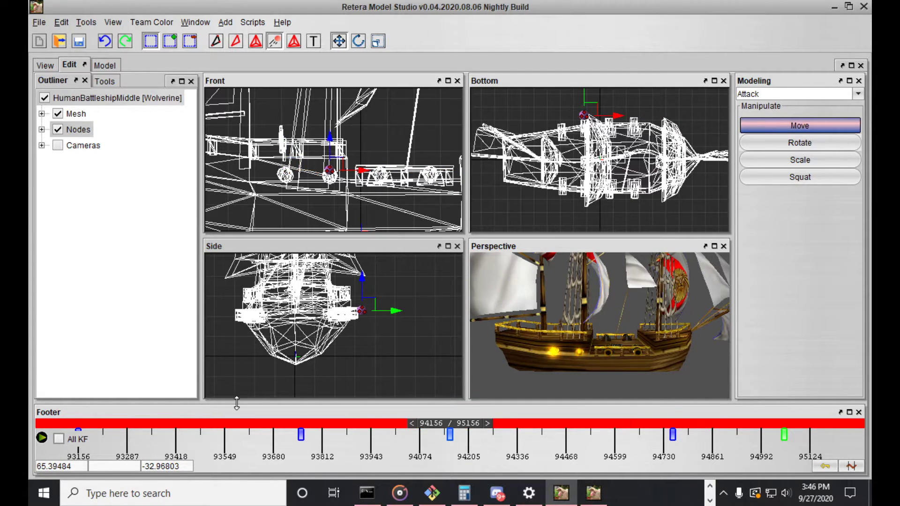
key(Left)
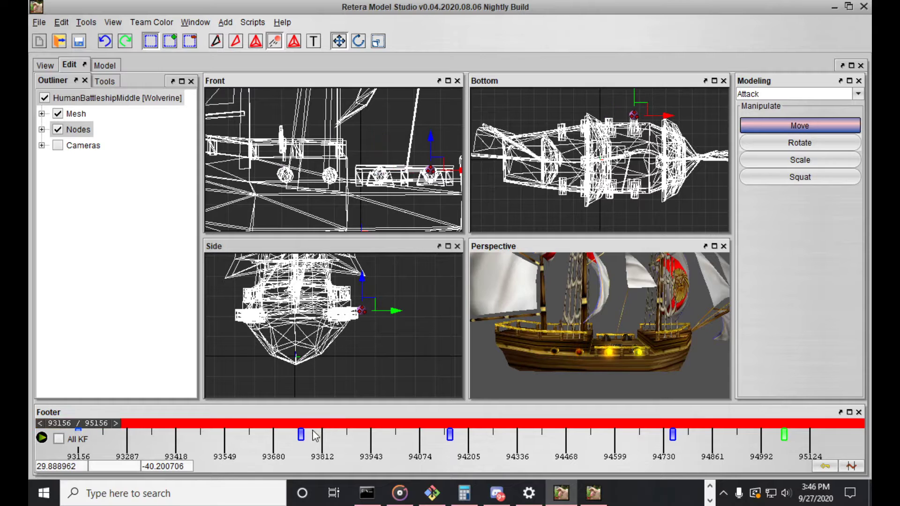
key(Right)
key(Right)
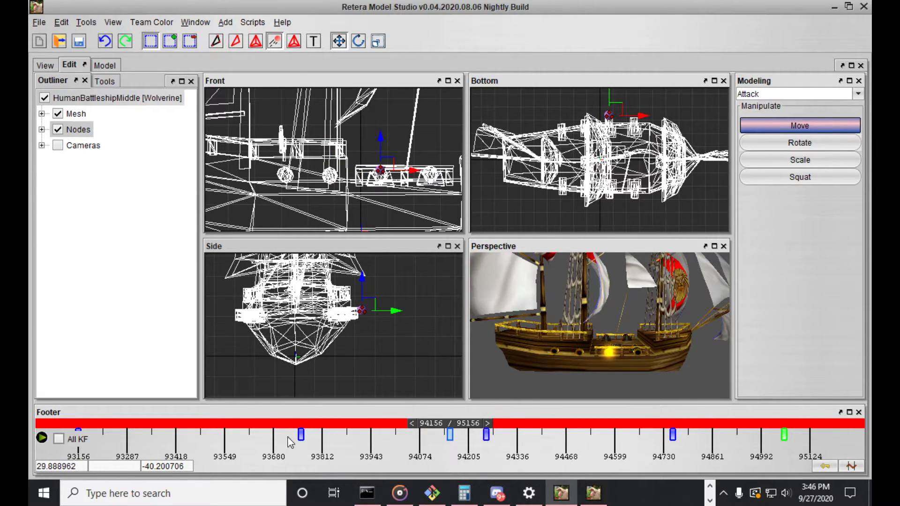
Move the second Attack keyframe to just before frame 93680 and the third to just before frame 94205, and return to the start frame
drag(301, 434, 272, 431)
mouse_move(490, 433)
mouse_down()
mouse_move(431, 420)
mouse_move(460, 435)
mouse_up()
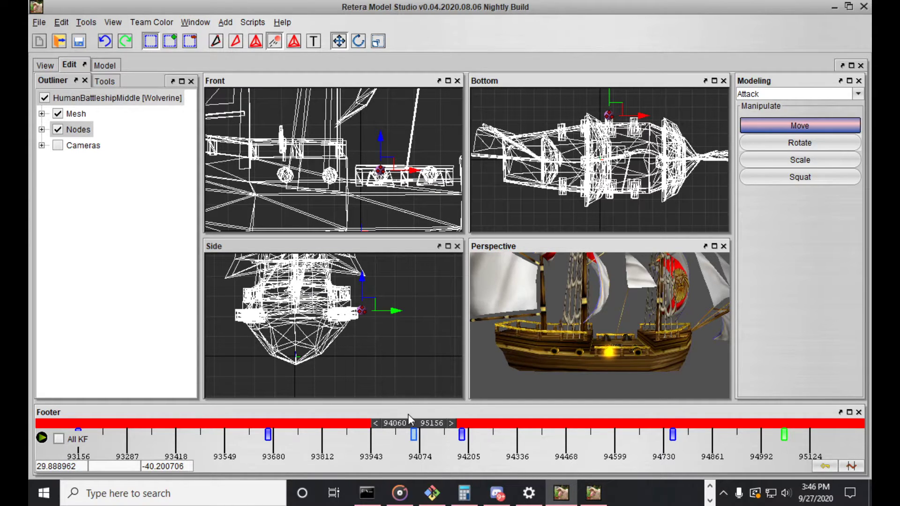
drag(408, 415, 52, 394)
Play the Attack animation in the model preview, examining the timing and placement of the cannon flashes
click(46, 63)
drag(255, 164, 263, 179)
click(605, 141)
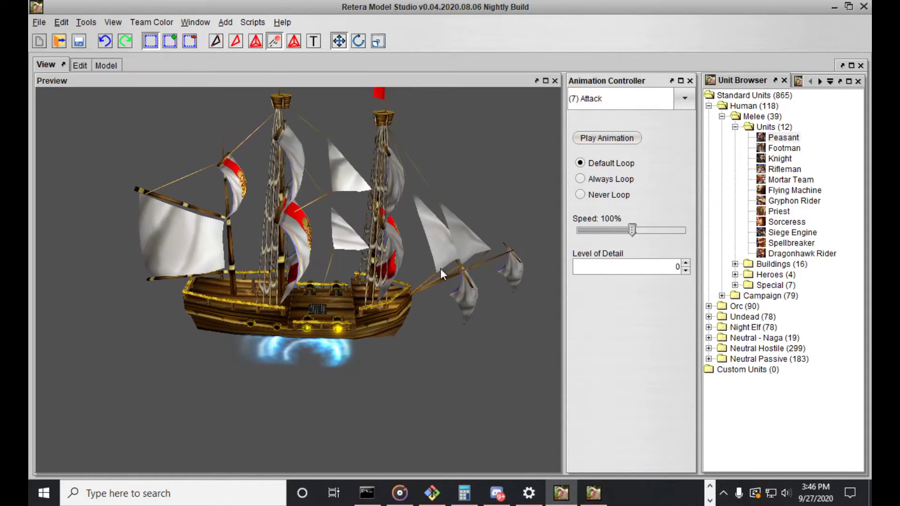
drag(241, 322, 252, 333)
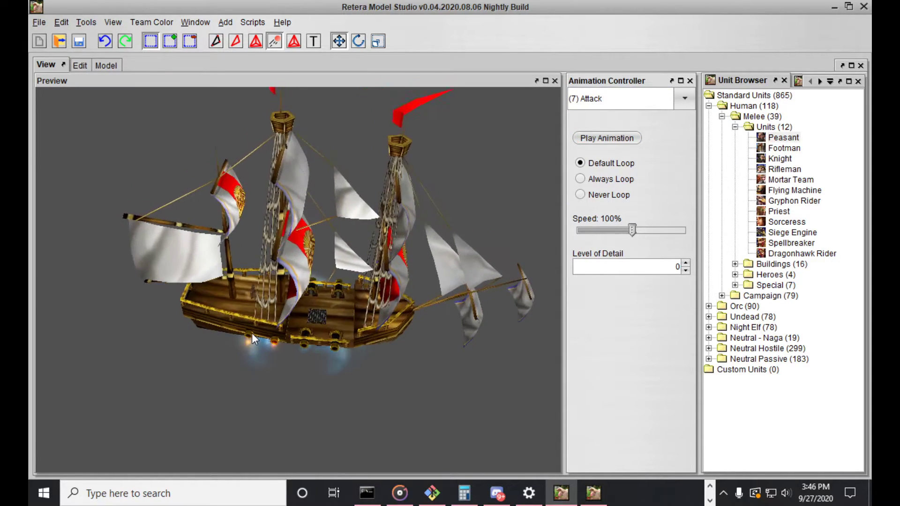
Return to the editing views and examine the cannon emitter and its flash at the Attack start frame
click(80, 65)
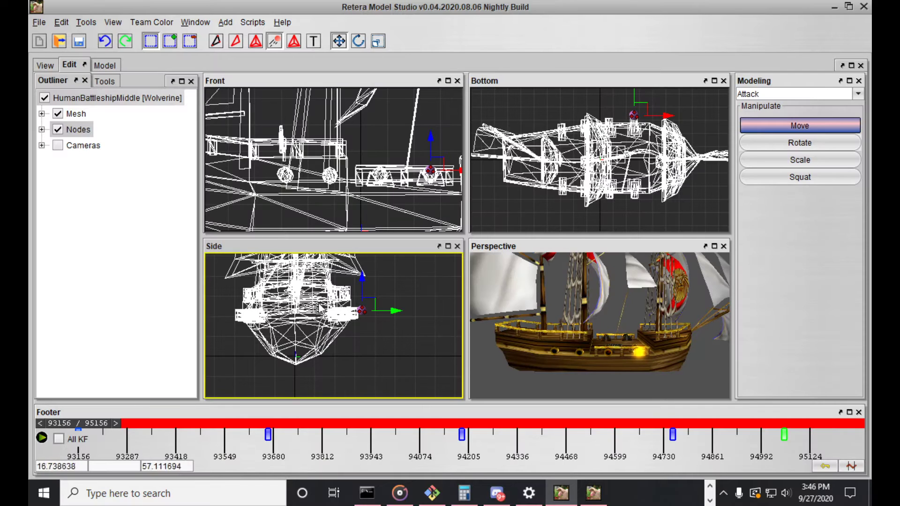
scroll(323, 310, down, 1)
middle_drag(398, 294, 388, 308)
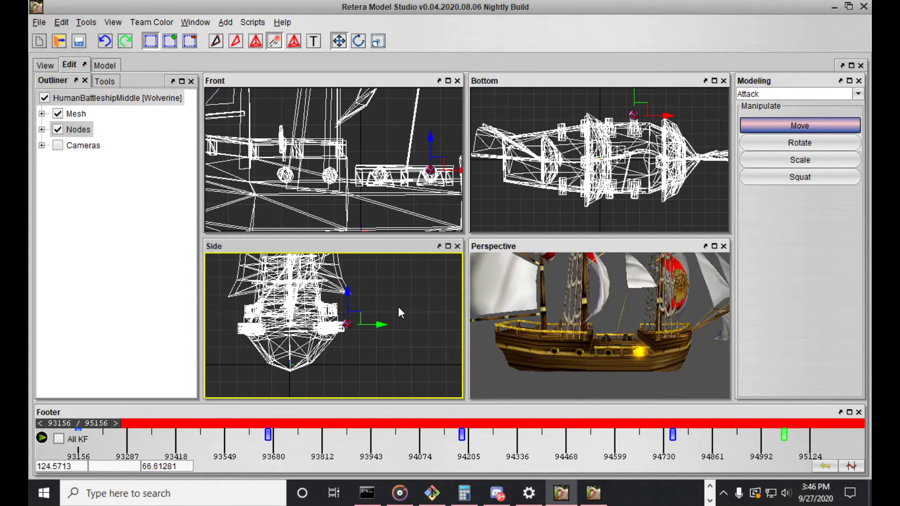
drag(520, 298, 644, 341)
mouse_move(557, 353)
mouse_down()
mouse_move(521, 342)
mouse_move(550, 341)
mouse_up()
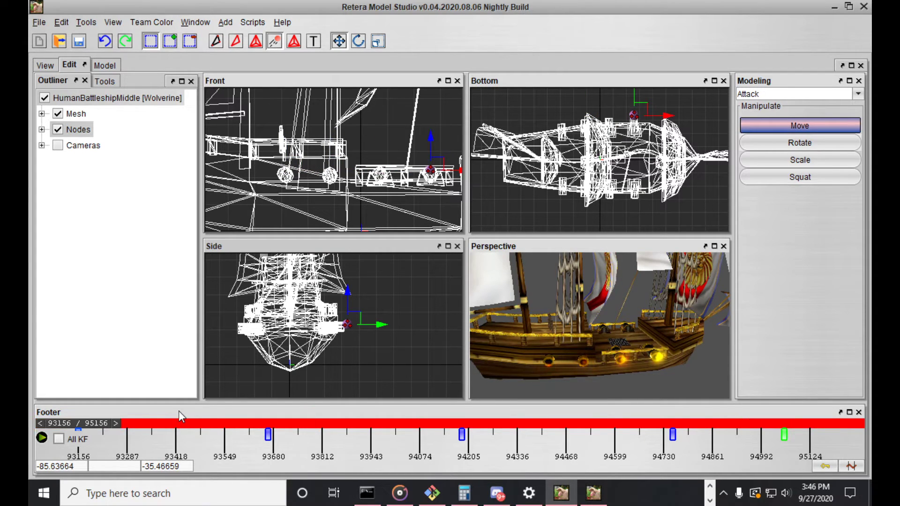
Switch to the GalleonV2 model's preview and show its Stand animation for comparison
click(48, 62)
click(185, 24)
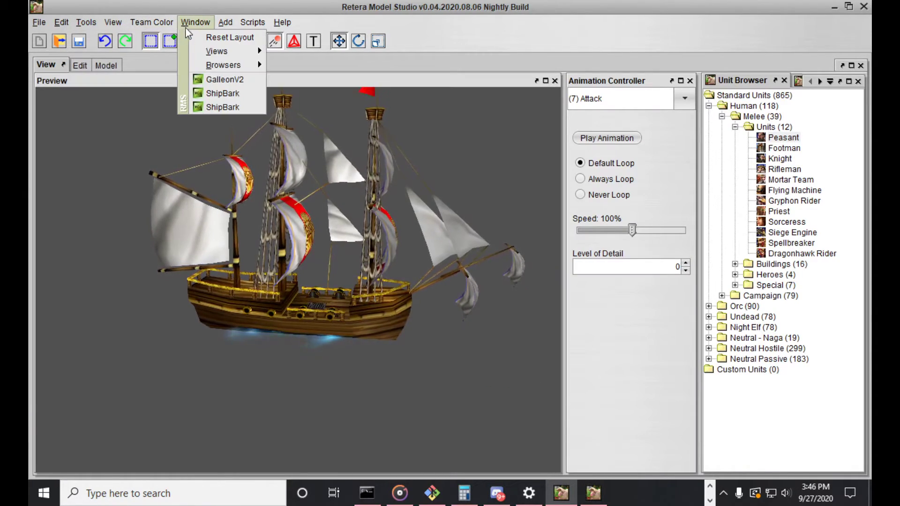
click(230, 81)
middle_drag(250, 178, 276, 195)
scroll(276, 195, down, 4)
middle_drag(391, 181, 370, 199)
click(610, 99)
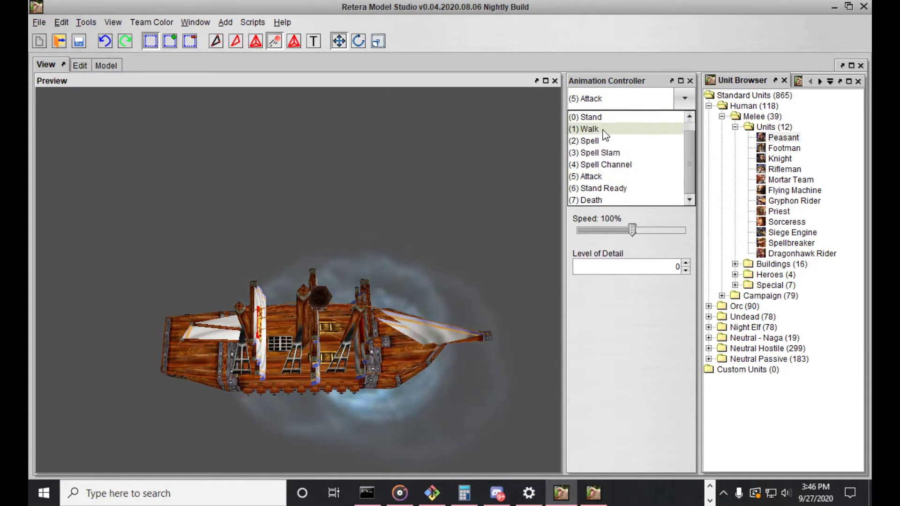
click(609, 133)
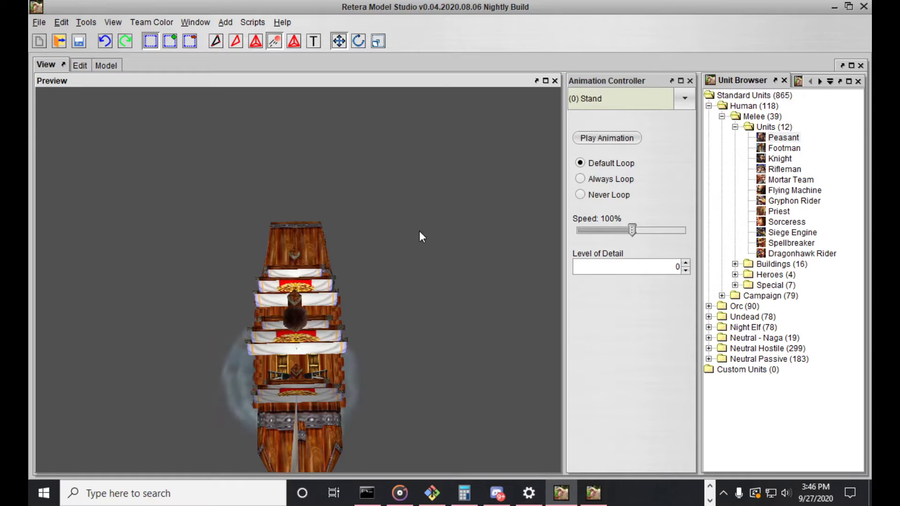
Check the galleon's node list, switch back to the second ShipBark model and expand its Nodes tree down to Bone "GMesh04"
click(79, 65)
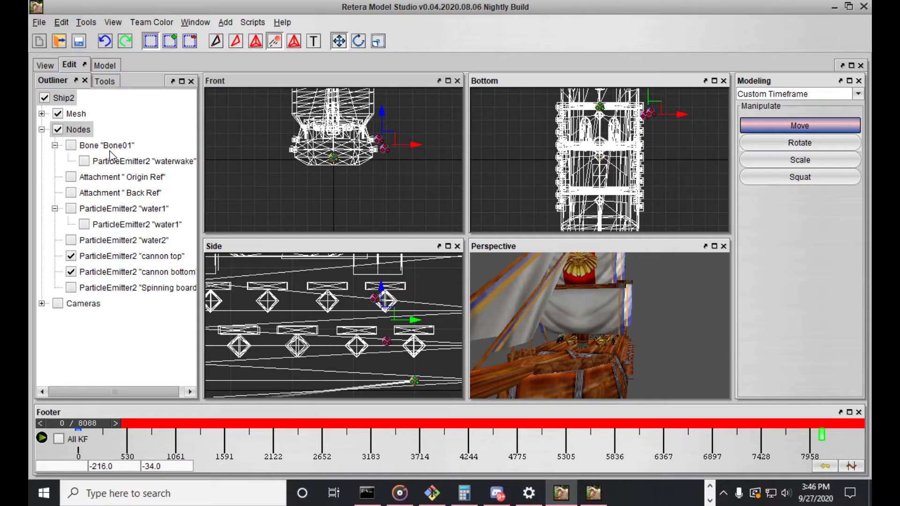
click(195, 22)
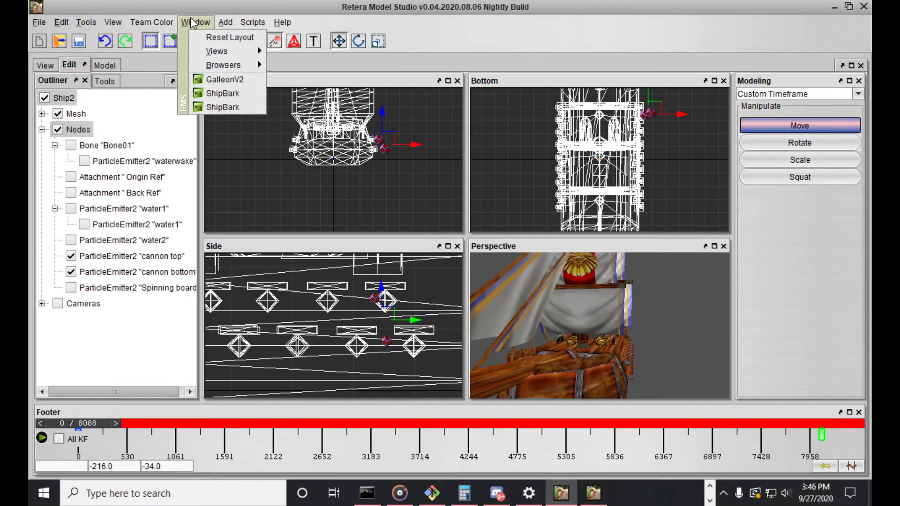
click(216, 107)
click(42, 130)
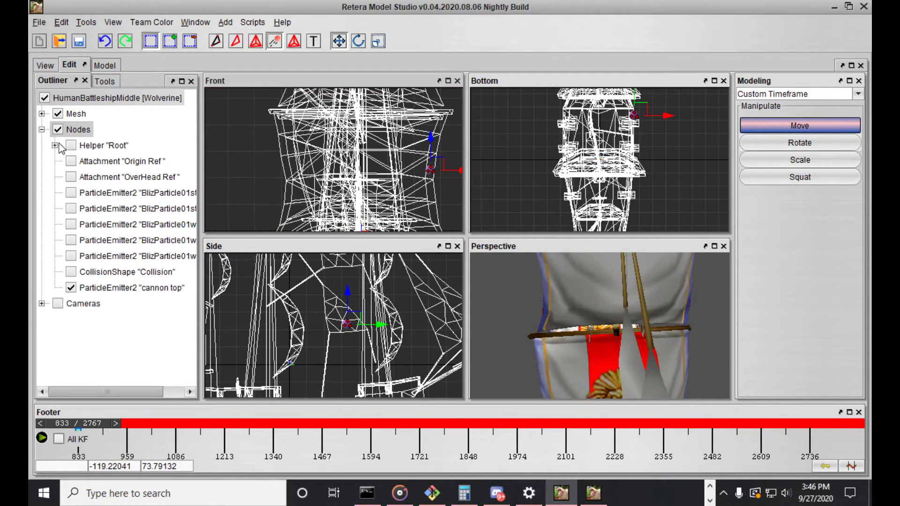
click(55, 146)
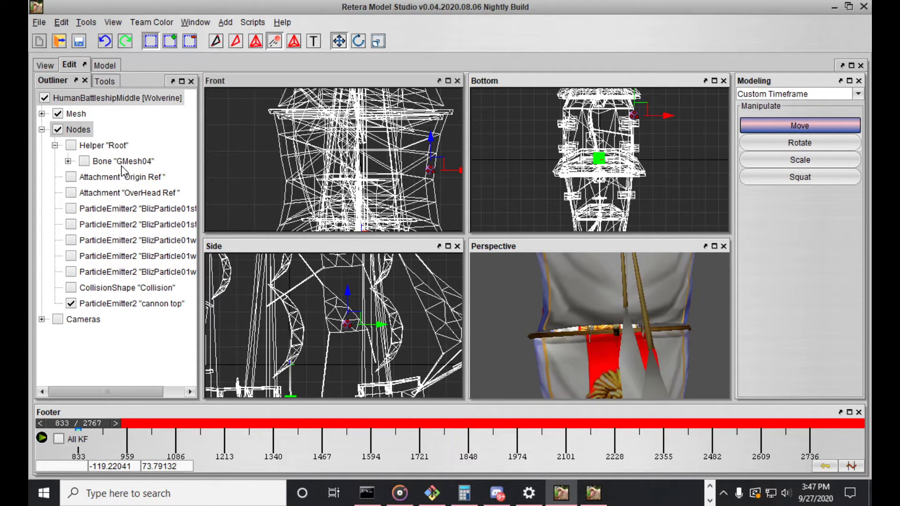
click(68, 161)
Expand the "bone_attack" helper in the node tree and widen the outliner to show the full node names
scroll(80, 206, down, 1)
scroll(66, 229, down, 3)
scroll(66, 235, up, 4)
scroll(70, 241, down, 4)
scroll(74, 249, up, 4)
click(81, 272)
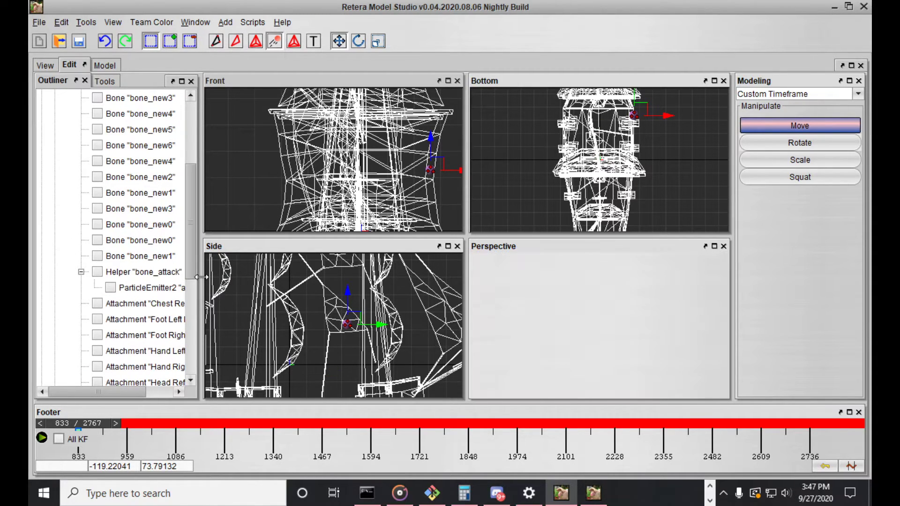
drag(201, 278, 268, 276)
Examine the child bones under "flag010" and "flag020", and collapse both branches again
scroll(176, 284, up, 4)
scroll(161, 277, down, 4)
scroll(117, 211, up, 3)
click(81, 146)
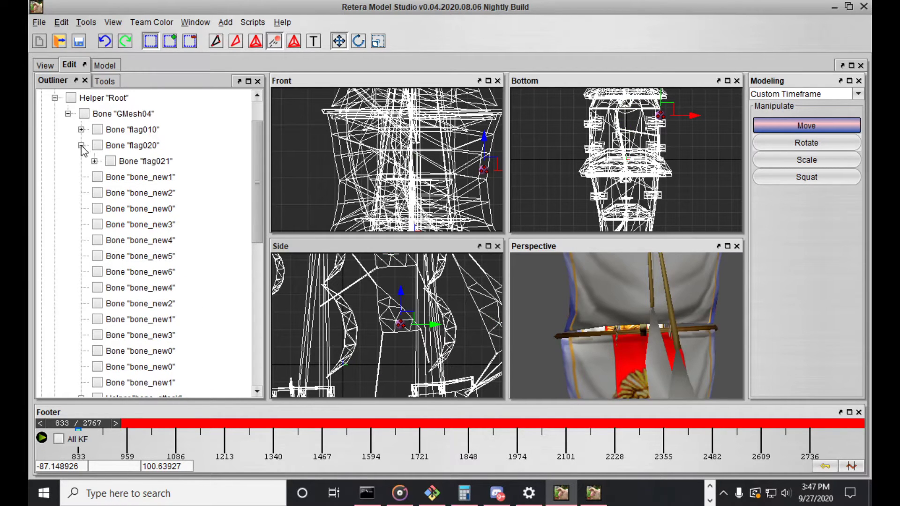
click(81, 129)
click(95, 145)
click(95, 193)
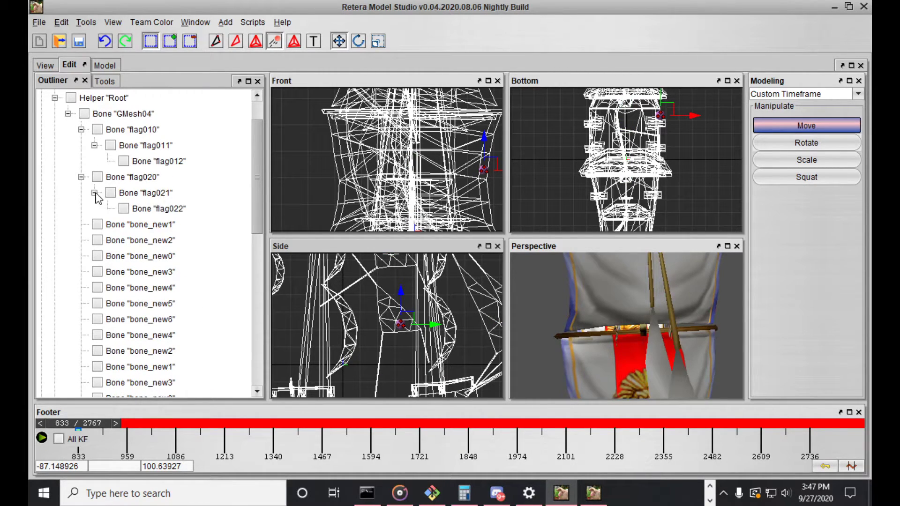
click(81, 129)
click(81, 146)
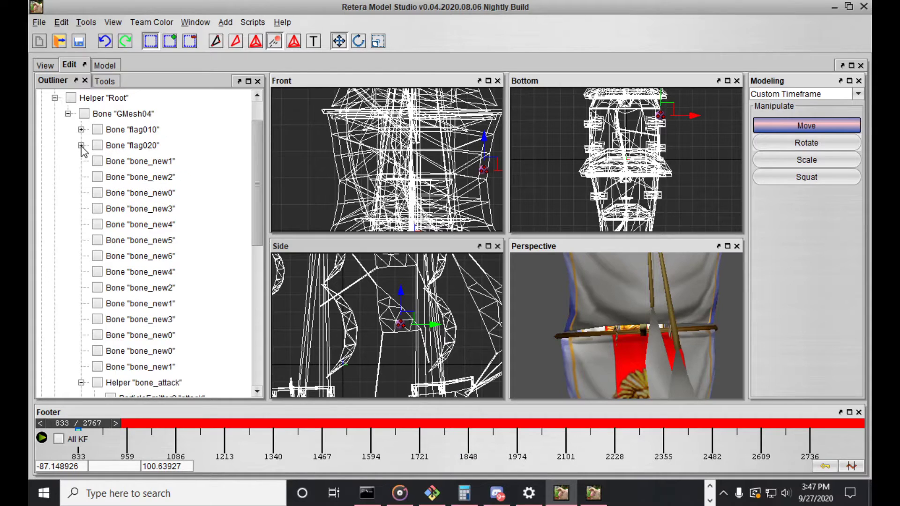
Collapse the GMesh04 branch, hide the mesh, and enable Helper "Root" and Bone "GMesh04" in the outliner
click(69, 114)
click(72, 146)
click(73, 147)
click(84, 161)
Leave animation editing and return to static Mesh Basics modeling with the ship's node layout in view
scroll(419, 199, down, 8)
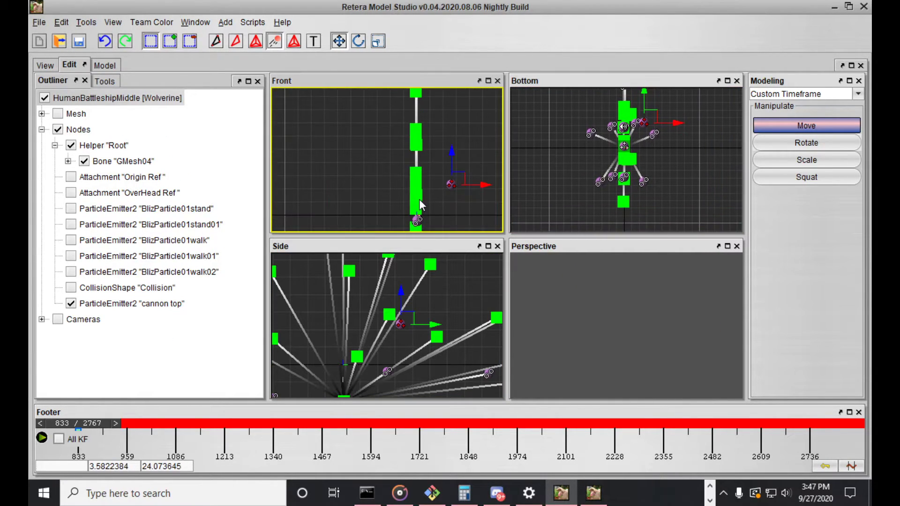
scroll(399, 341, down, 10)
scroll(656, 153, down, 5)
scroll(655, 153, up, 5)
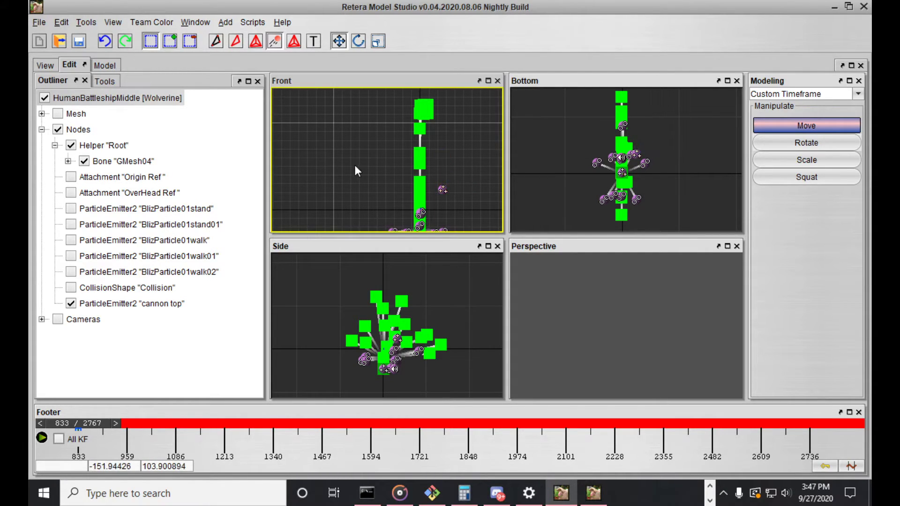
key(Tab)
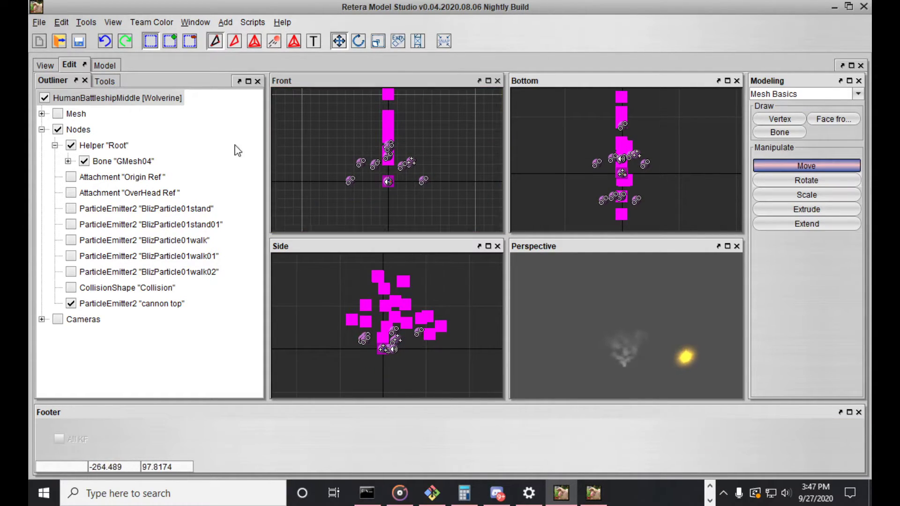
Save a copy of the ship model as ShipBark_Attack_02.mdx in the ShipsPack[01.11.16] folder
click(44, 23)
click(72, 122)
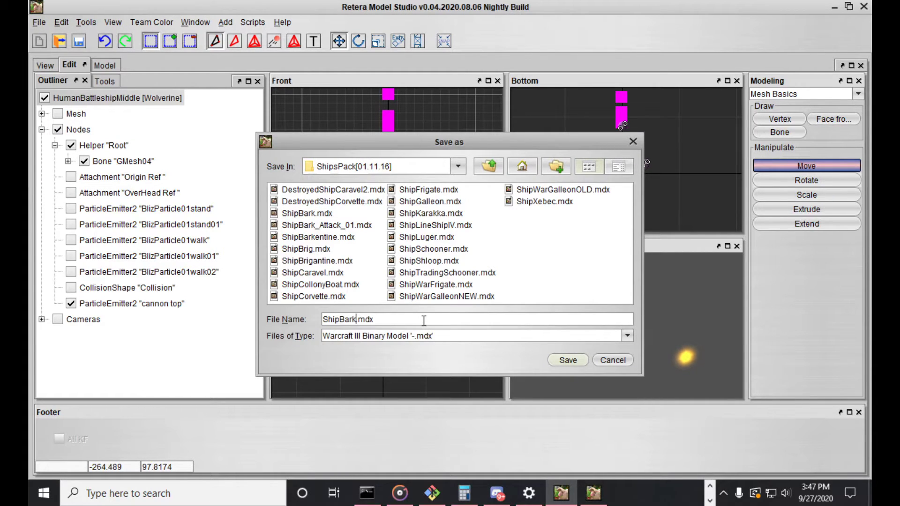
key(Return)
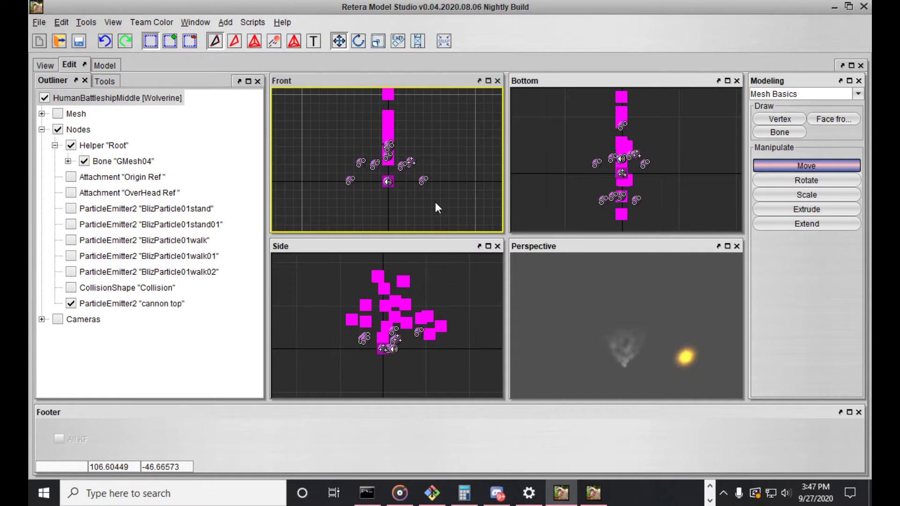
Hide Helper "Root" and the "cannon top" emitter, and show only the emitters "BlizParticle01stand" and "BlizParticle01stand01"
click(117, 145)
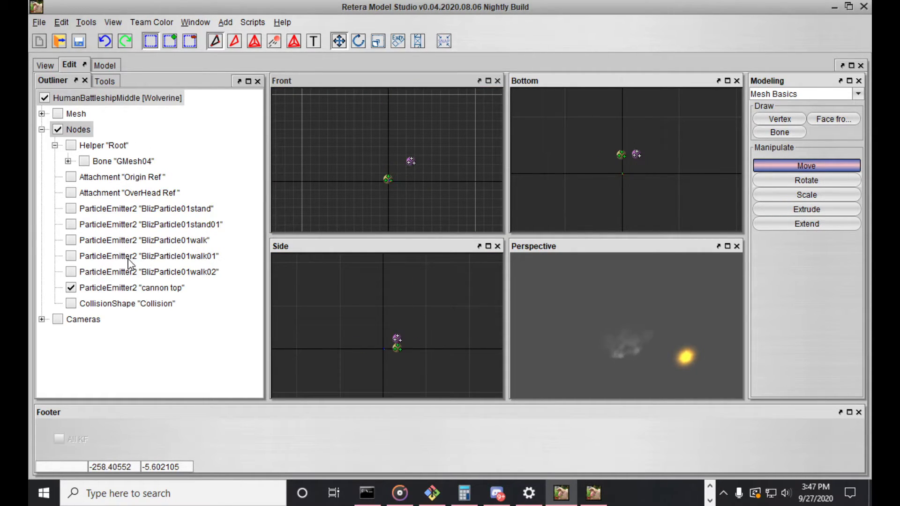
click(128, 288)
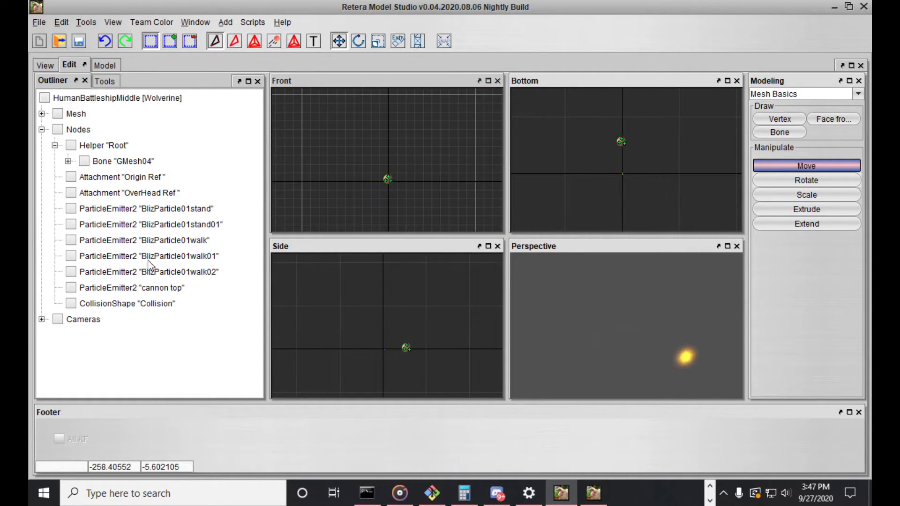
click(183, 210)
click(187, 225)
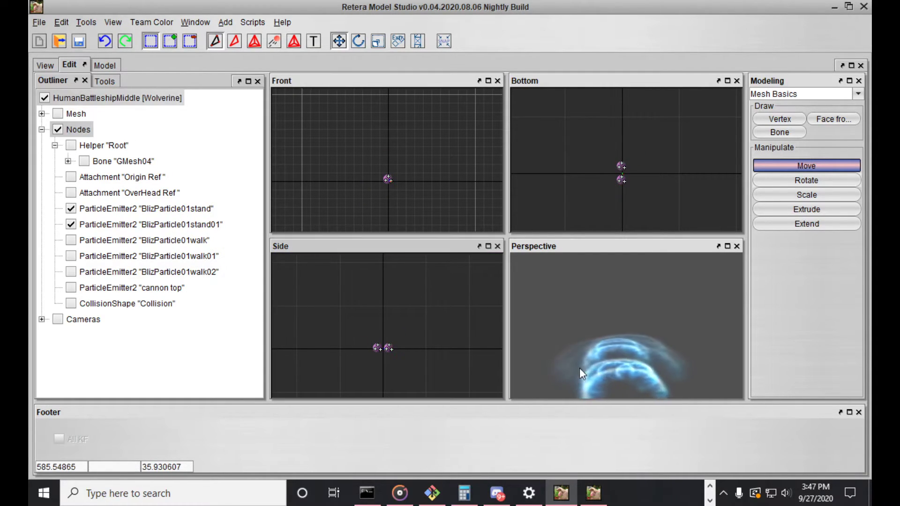
Select both visible stand particle emitters and set their parent node to GMesh04
drag(371, 132, 427, 211)
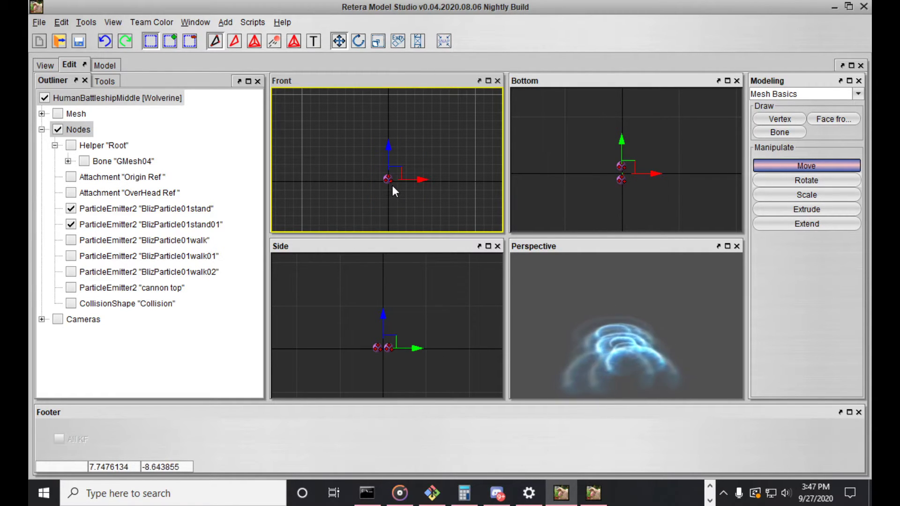
right_click(392, 186)
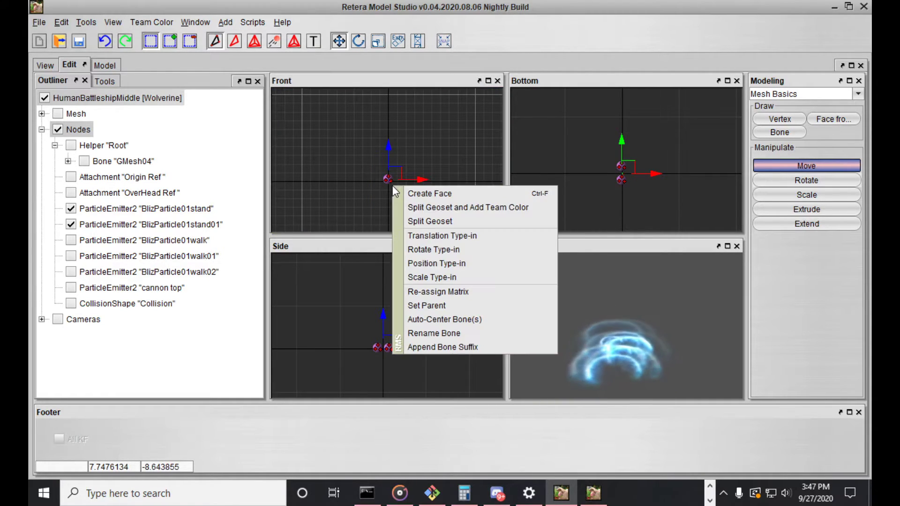
click(438, 306)
click(347, 125)
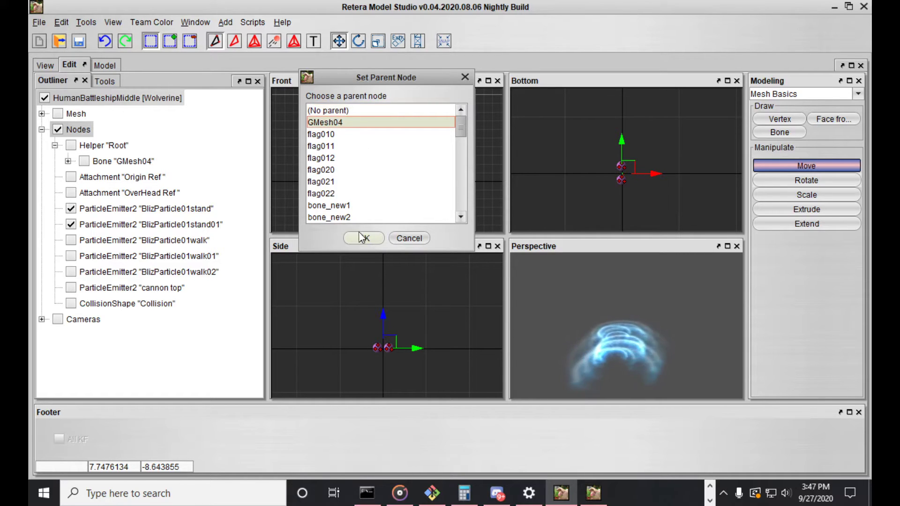
click(361, 236)
Play the Stand animation in the model preview and check the water wake around the hull
click(45, 64)
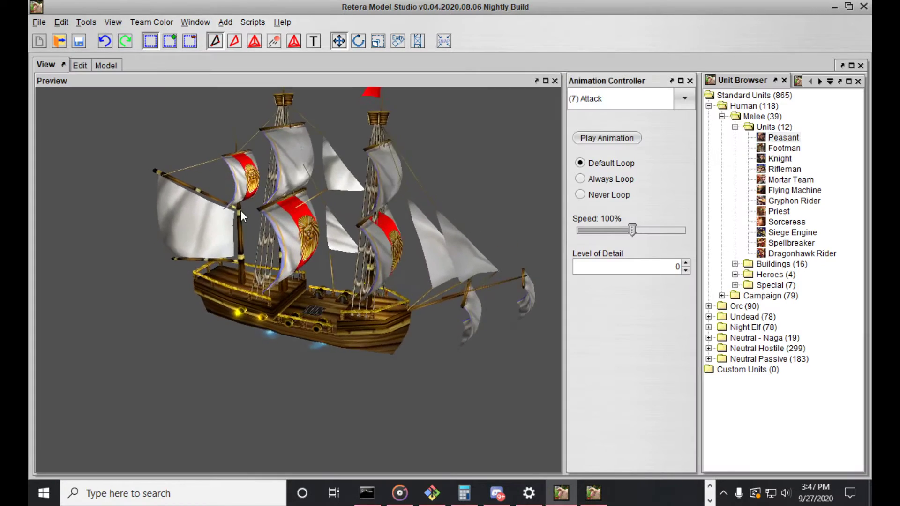
scroll(224, 211, down, 3)
mouse_move(253, 228)
mouse_down()
mouse_move(261, 229)
mouse_move(227, 225)
mouse_move(269, 224)
mouse_move(237, 223)
mouse_up()
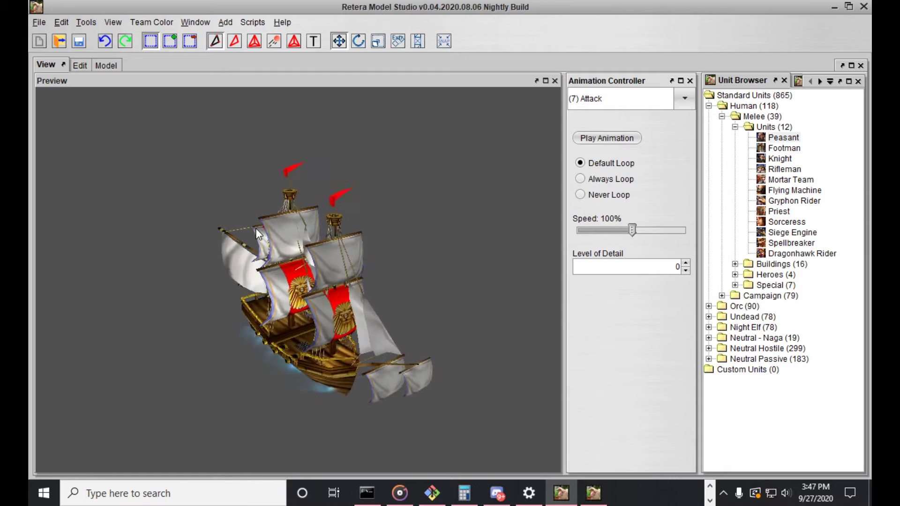
click(594, 100)
scroll(603, 140, up, 1)
click(607, 140)
mouse_move(339, 275)
mouse_down()
mouse_move(285, 277)
mouse_move(342, 279)
mouse_up()
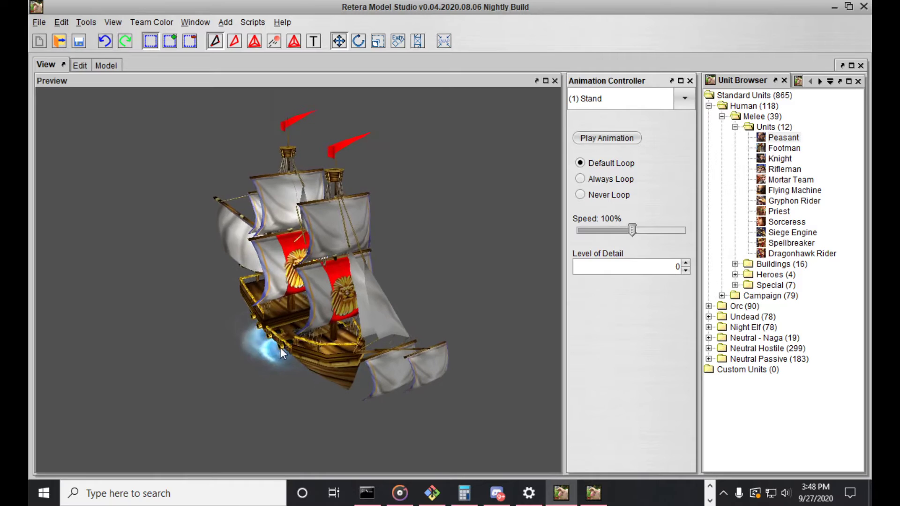
Preview the Attack animation and check the cannon flashes and wake from both sides of the ship
click(624, 99)
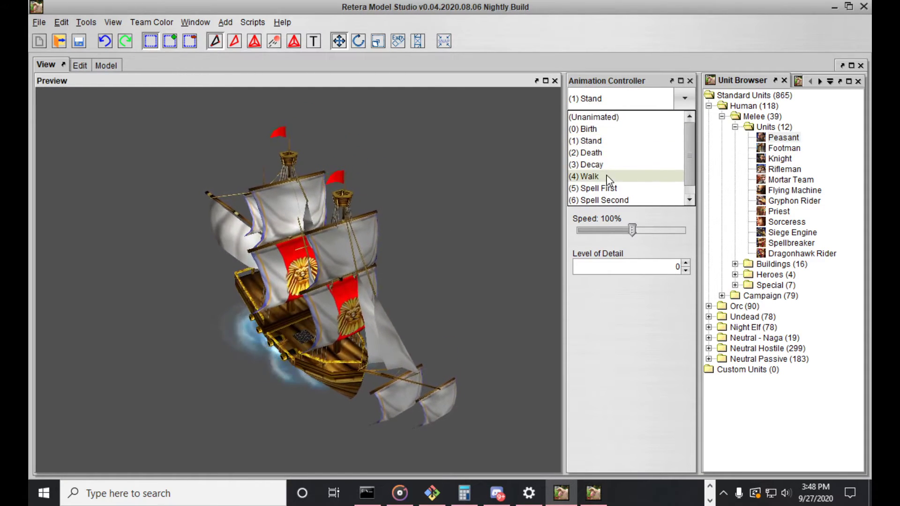
scroll(608, 188, down, 1)
click(589, 199)
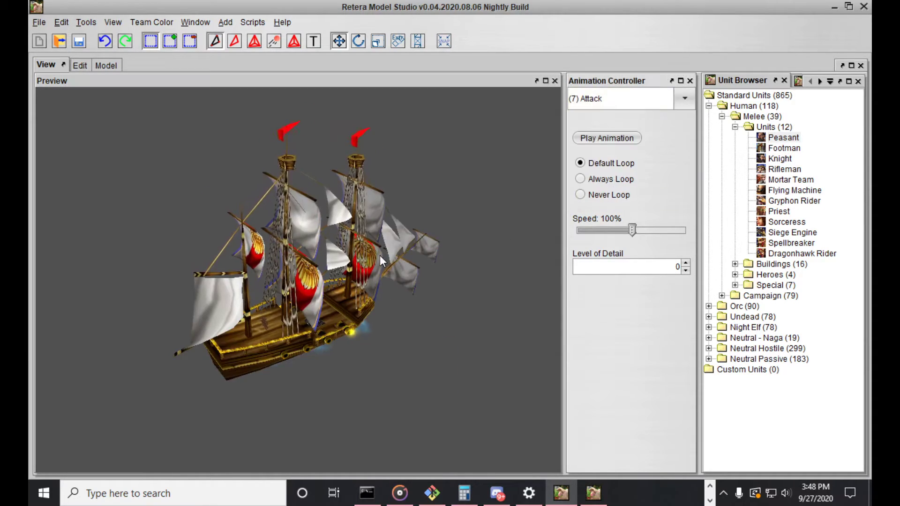
drag(317, 365, 289, 348)
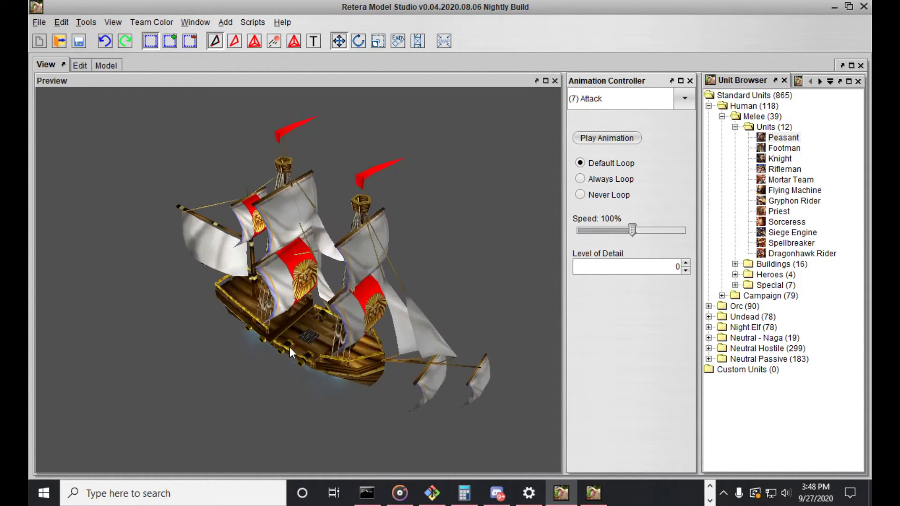
Save a new version of the ship model as ShipBark_Attack_03.mdx
click(36, 21)
click(56, 121)
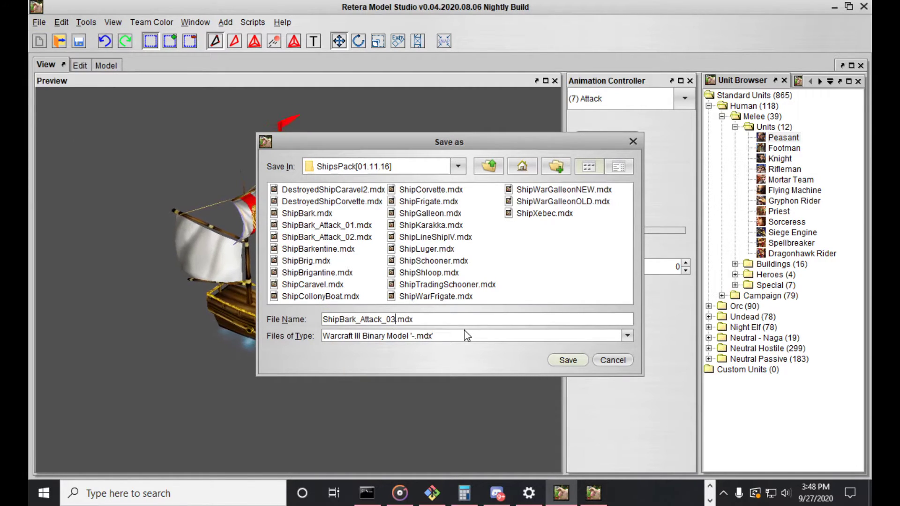
key(Return)
Switch to Warcraft III World Editor and create a new 64 by 64 Lordaeron Summer map with Dirt as the initial tile
click(710, 488)
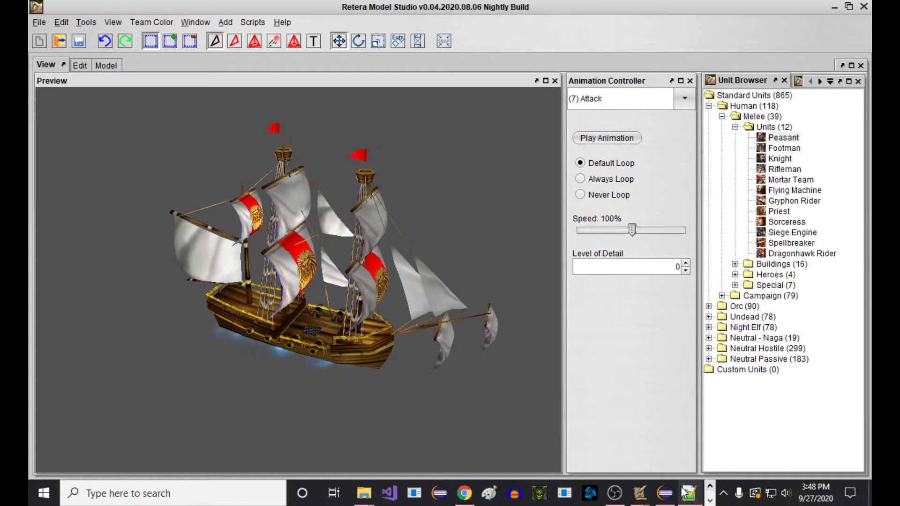
mouse_move(649, 499)
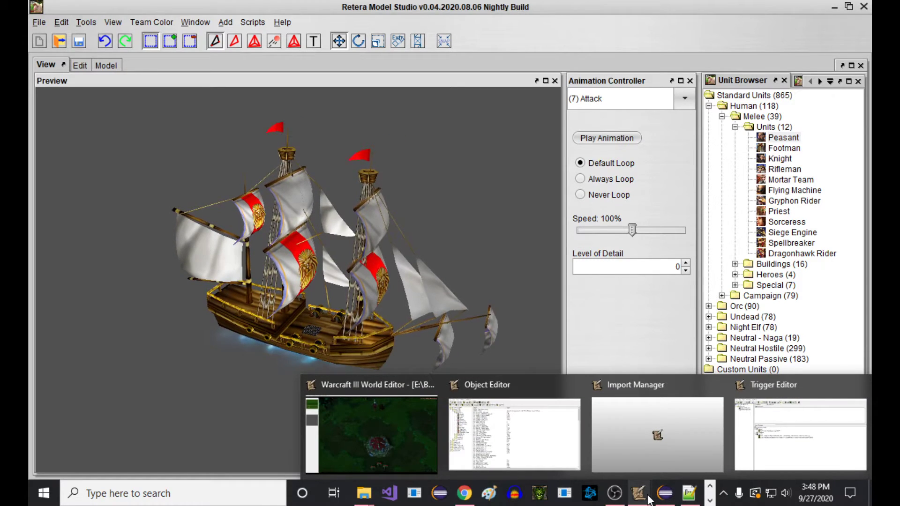
click(391, 419)
click(36, 39)
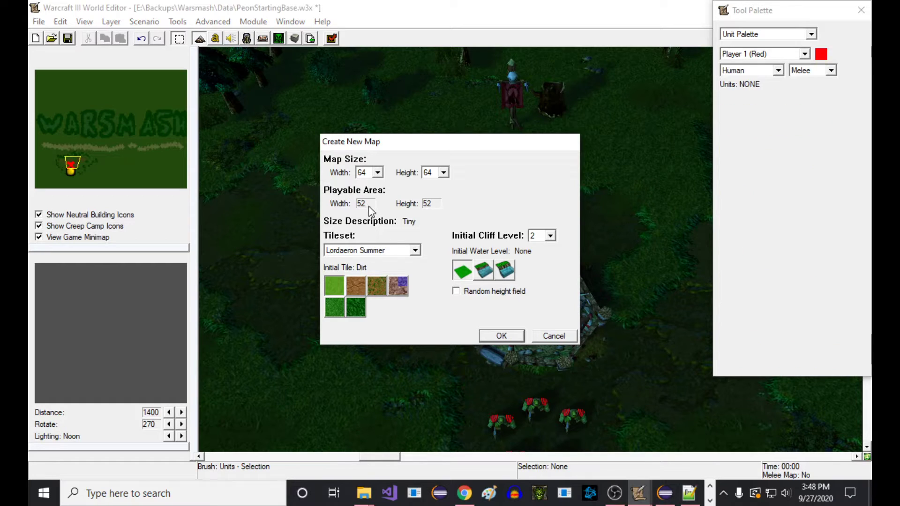
key(g)
key(g)
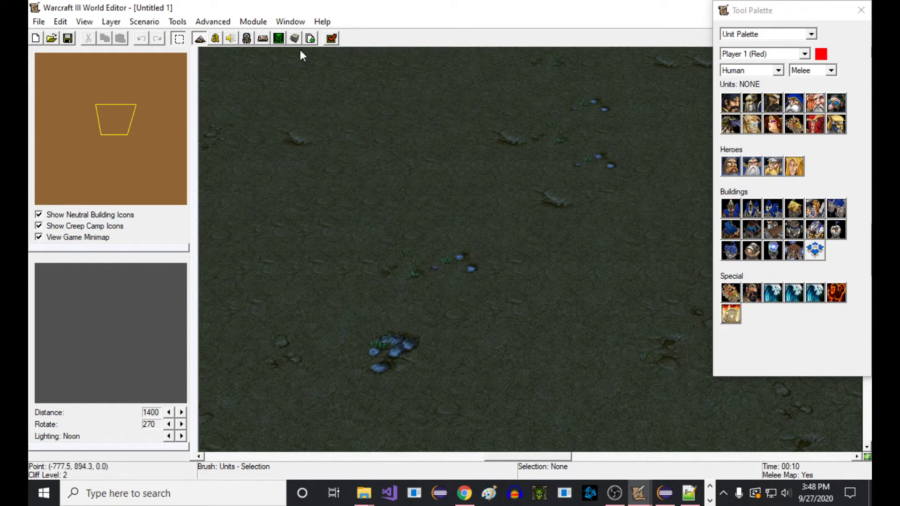
Import ShipBark_Attack_03.mdx from the ShipsPack[01.11.16] folder in Downloads into the map with the Import Manager
click(310, 39)
click(101, 51)
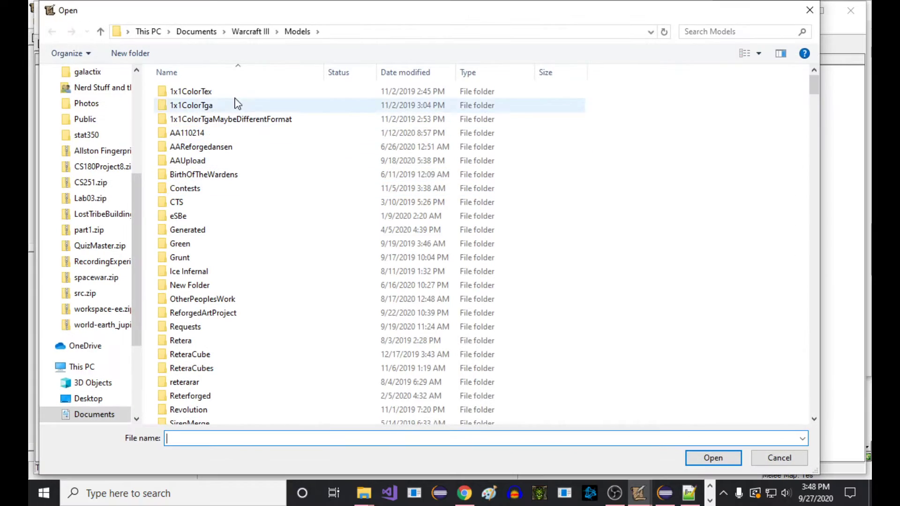
click(249, 36)
scroll(255, 292, down, 4)
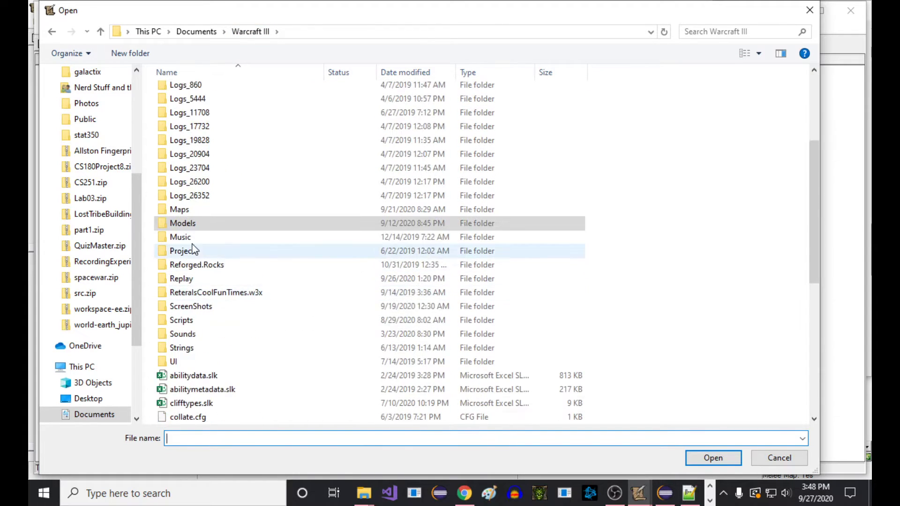
double_click(190, 220)
scroll(292, 261, down, 7)
scroll(221, 261, up, 6)
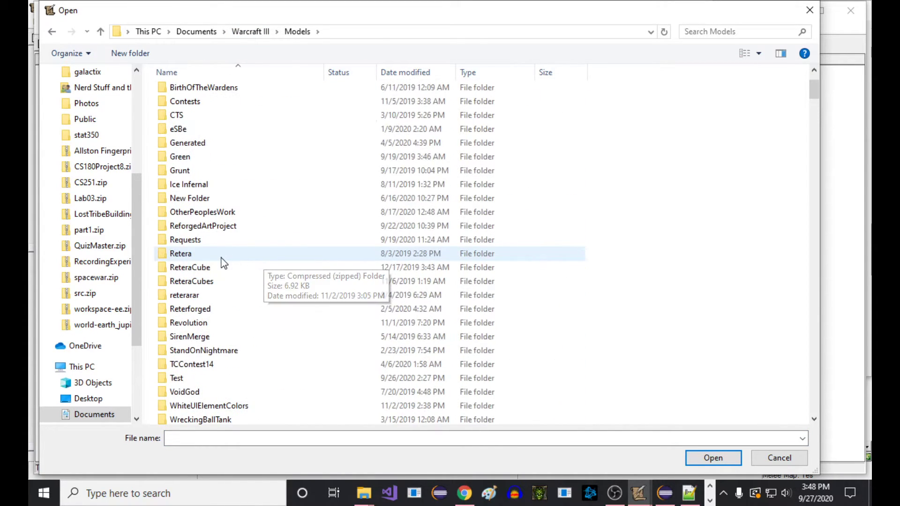
scroll(91, 159, up, 5)
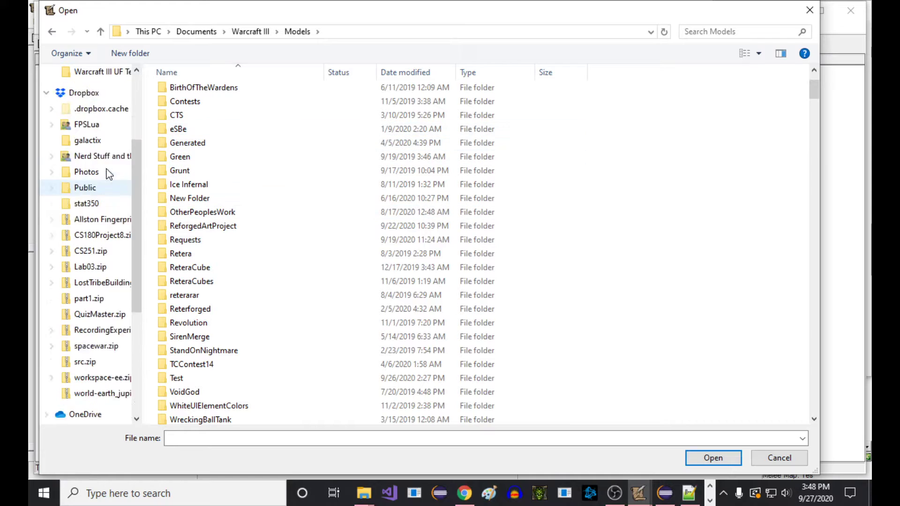
click(88, 114)
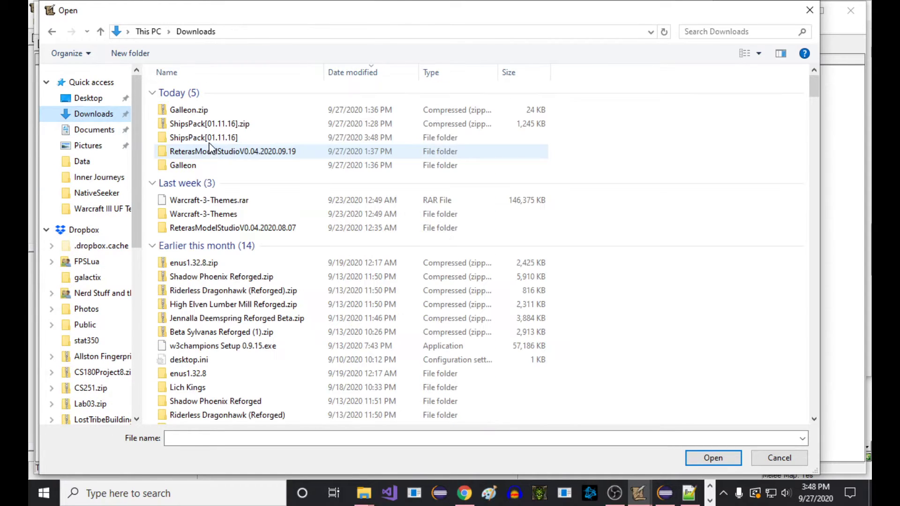
double_click(214, 134)
scroll(244, 254, down, 4)
double_click(251, 237)
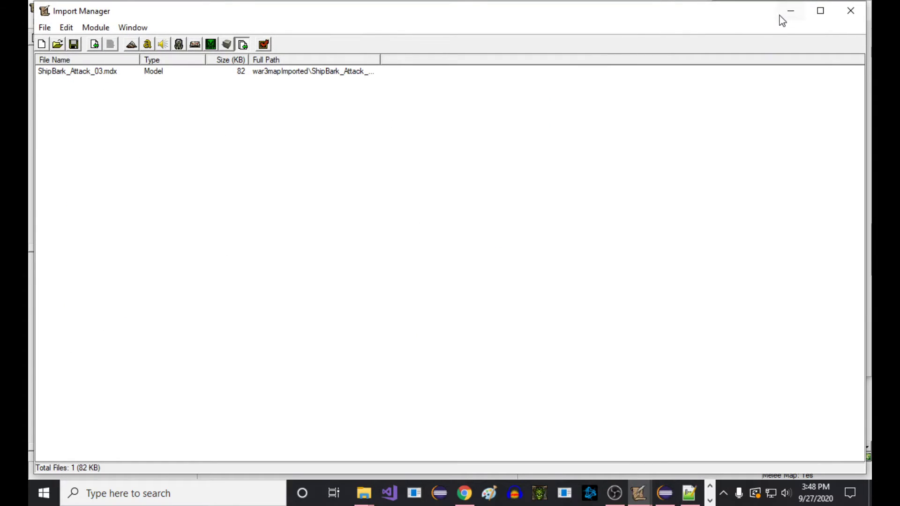
Open another file import, switch to the second Retera Model Studio window, and examine the full texture names the ship model uses
click(94, 41)
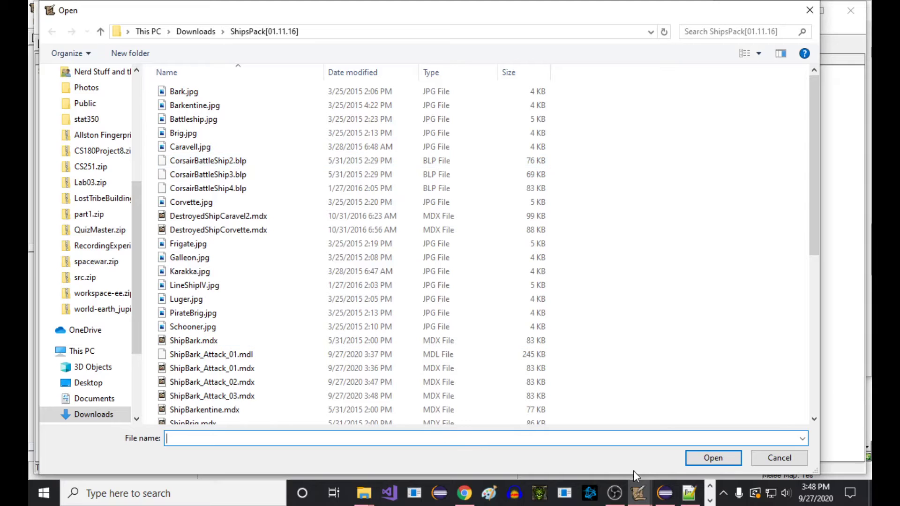
click(709, 501)
click(593, 494)
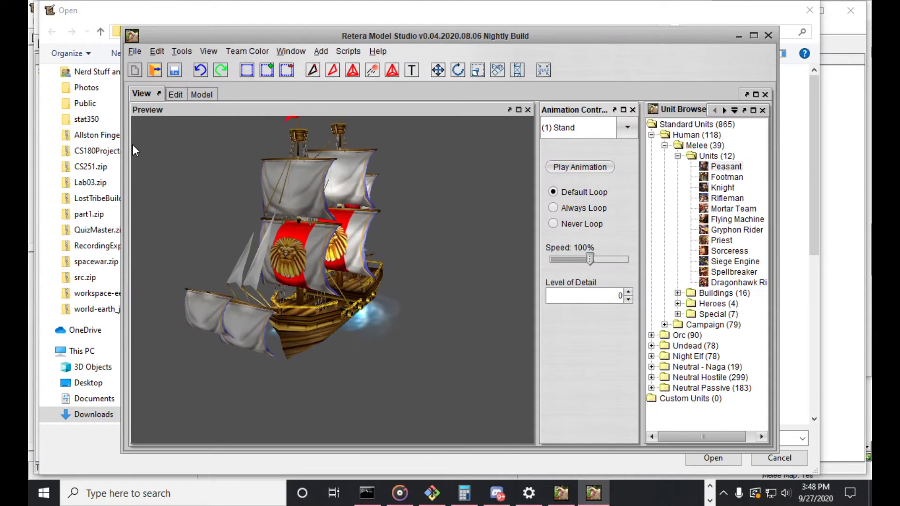
click(191, 94)
click(138, 176)
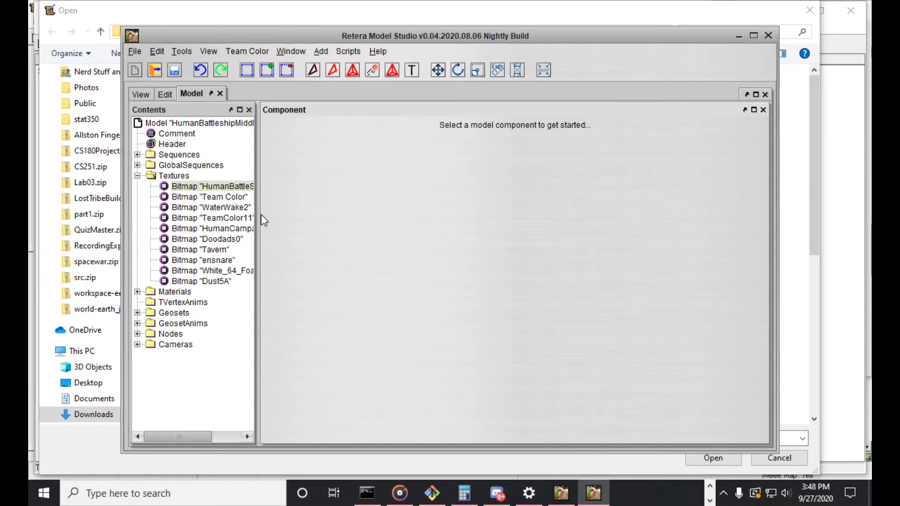
drag(258, 215, 310, 240)
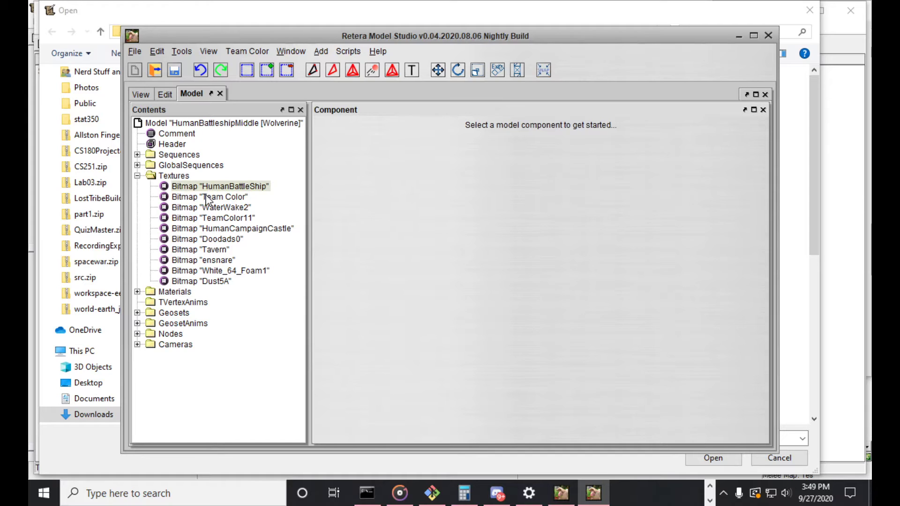
Leave the model's texture list and switch back to the World Editor's main map window
click(594, 494)
mouse_move(637, 501)
click(471, 443)
click(631, 494)
click(394, 433)
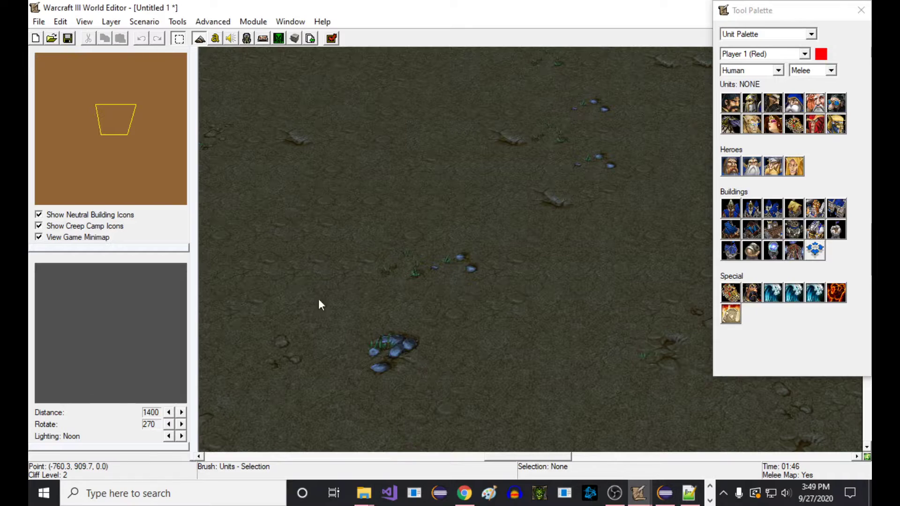
Save the new map as the Warcraft III scenario BattleshipTest in the Warsmash Data folder, and dismiss the map name reminders
click(39, 22)
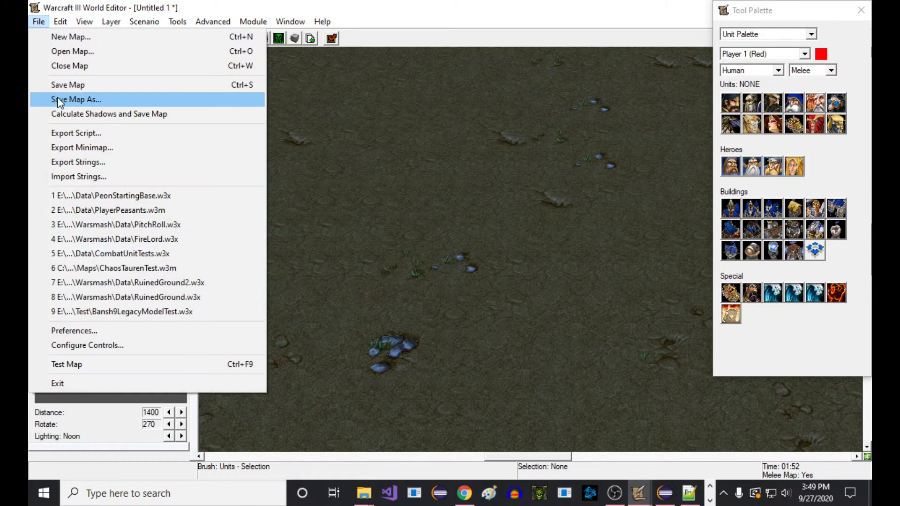
click(82, 96)
click(486, 288)
key(Return)
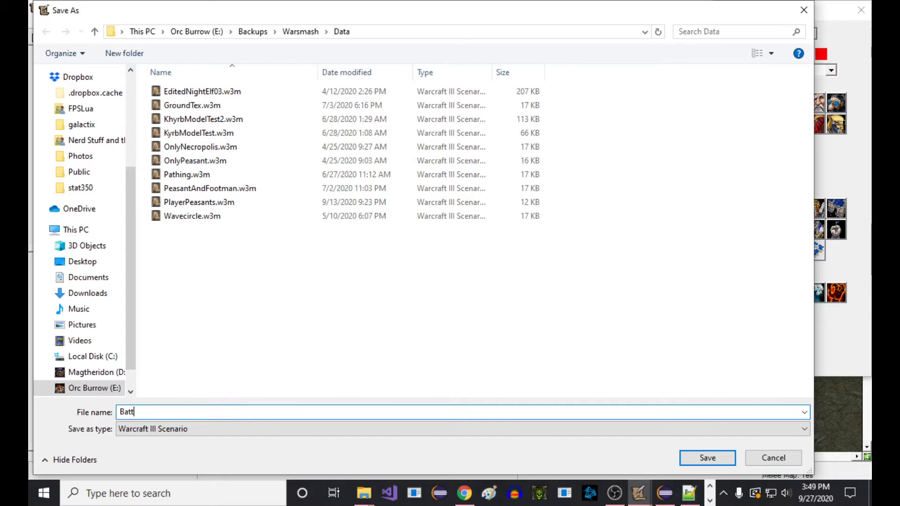
text(BattleshipTest)
key(Return)
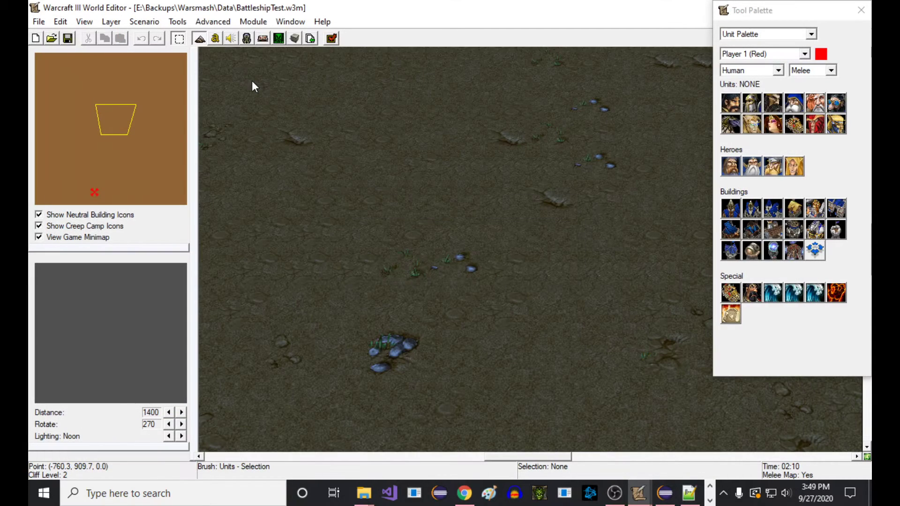
click(67, 38)
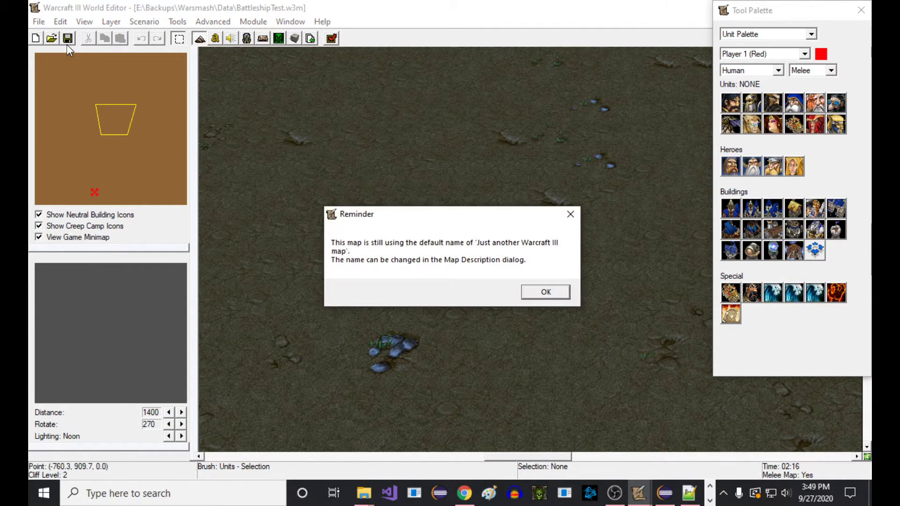
key(Return)
Set up the Terrain Palette to apply the Deep Water cliff with a size 8 circular brush
click(794, 36)
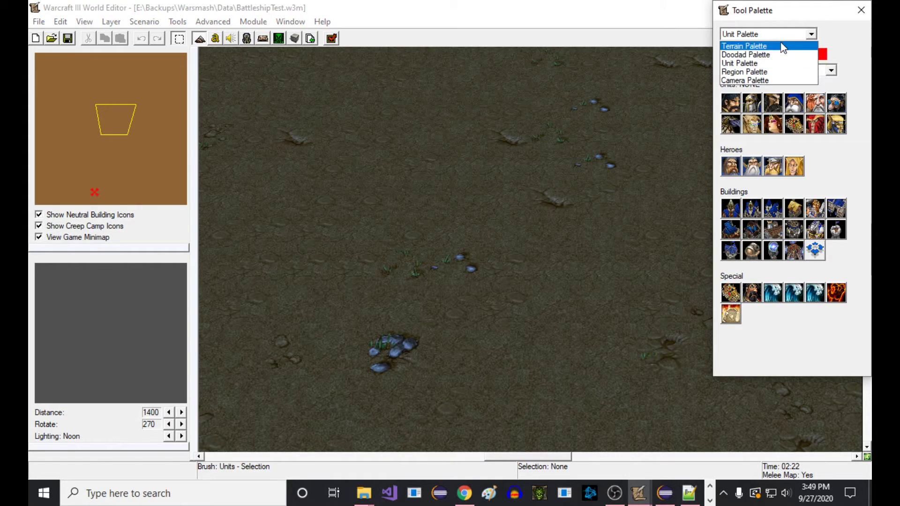
click(792, 44)
click(776, 189)
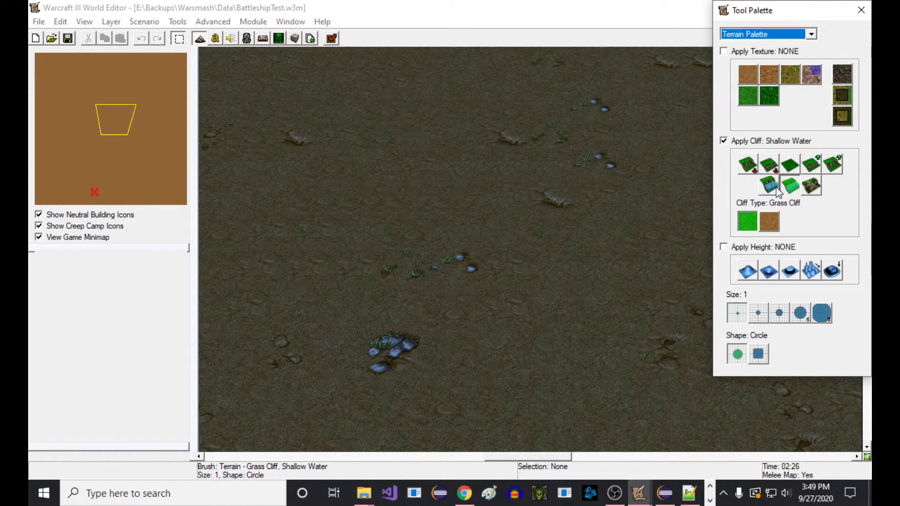
click(802, 314)
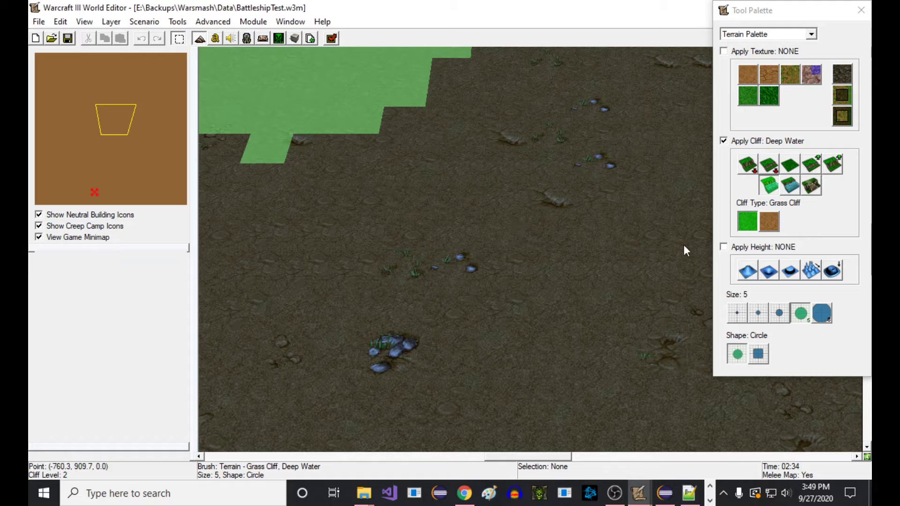
click(782, 312)
click(822, 318)
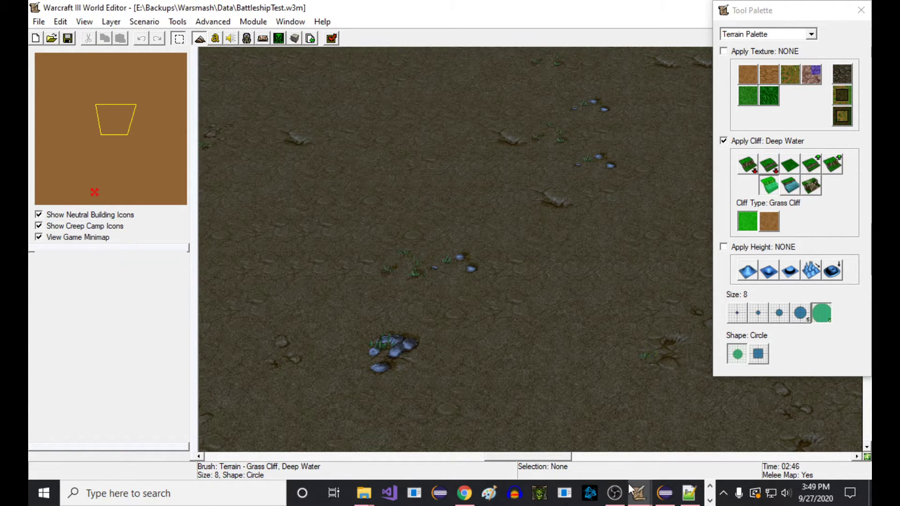
Cancel the pending import file selection and return to the World Editor's main map window
mouse_move(639, 493)
click(764, 436)
click(639, 490)
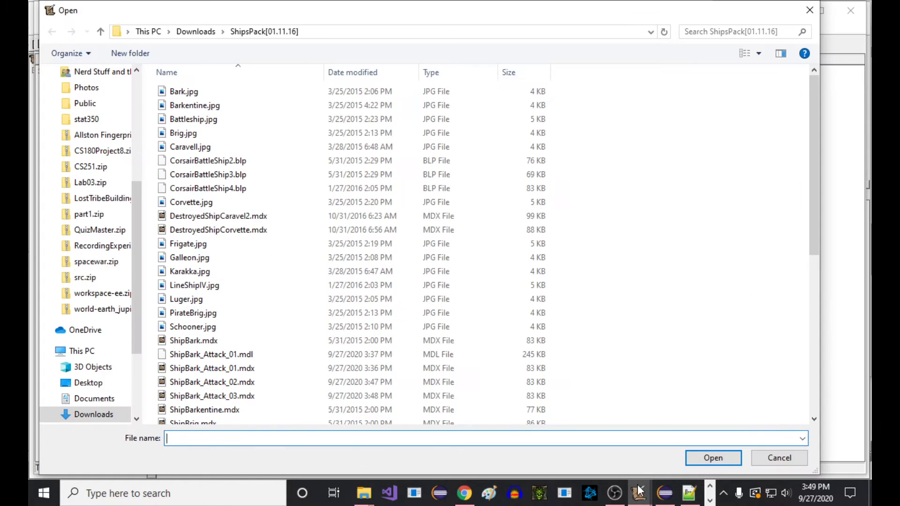
click(765, 462)
mouse_move(639, 493)
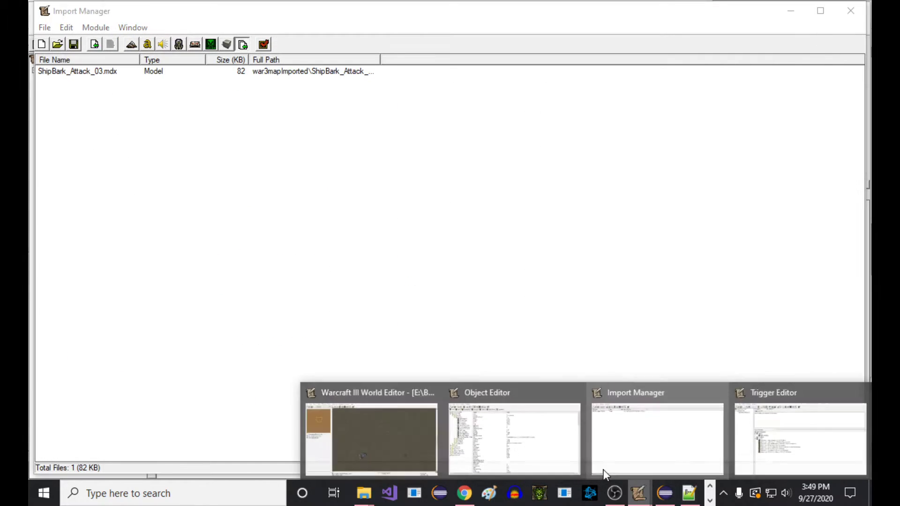
click(516, 436)
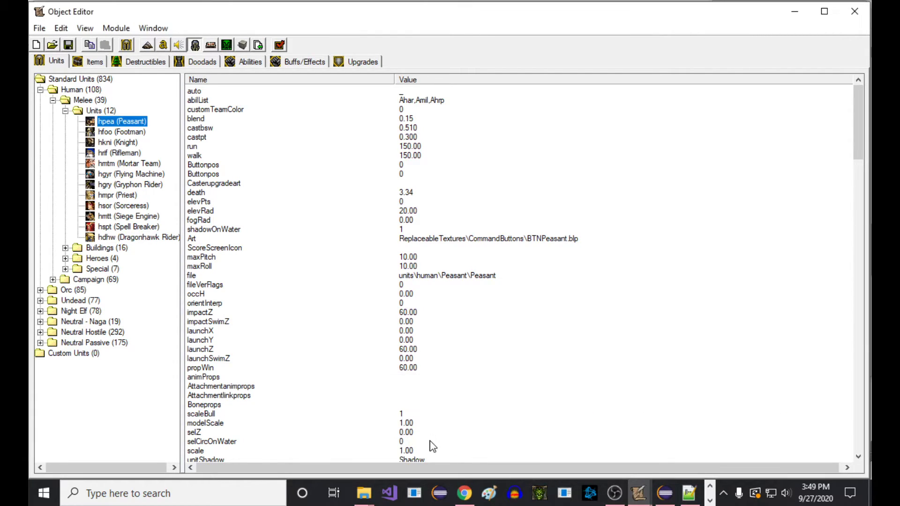
click(639, 493)
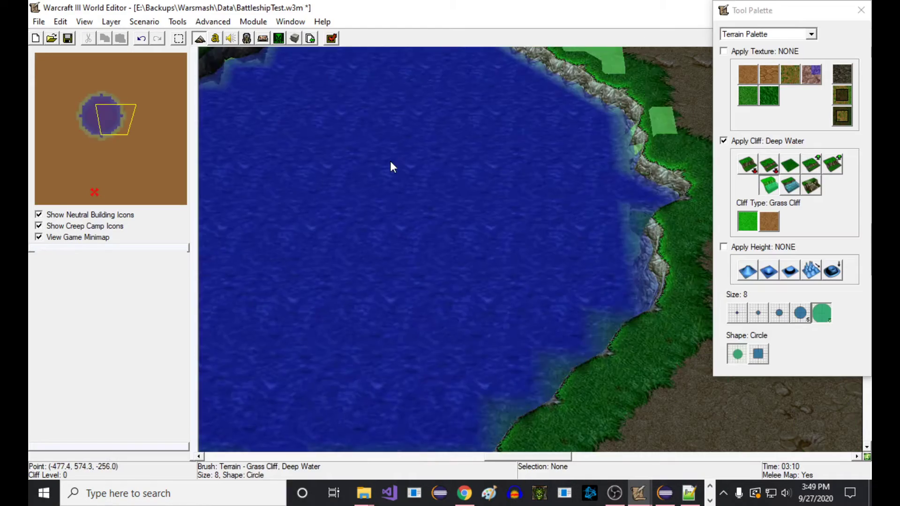
Paint a large deep water lake with Dirt Cliff edges in the middle of the map, and leave the terrain brush
click(768, 225)
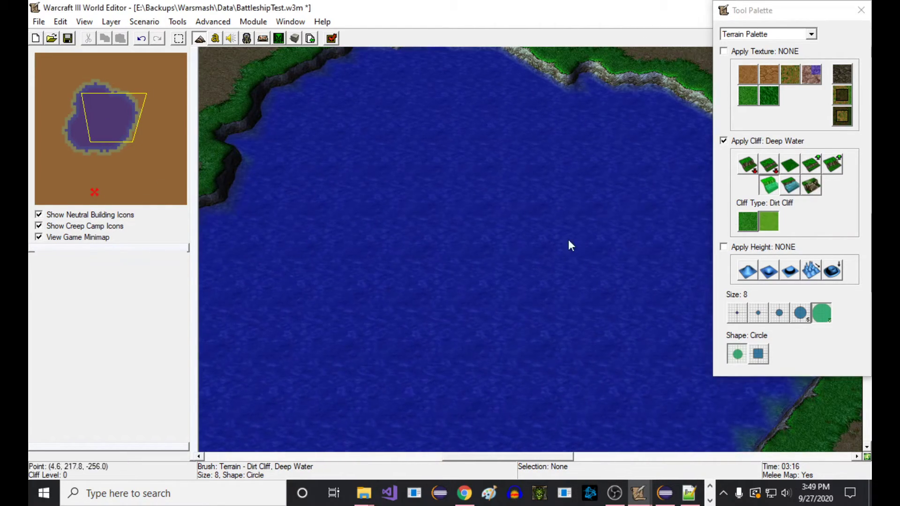
scroll(523, 230, down, 5)
key(ctrl+z)
mouse_move(546, 282)
mouse_down()
mouse_move(471, 368)
mouse_move(443, 227)
mouse_up()
mouse_move(443, 227)
right_down()
mouse_move(455, 345)
mouse_move(414, 131)
right_up()
scroll(455, 345, up, 5)
key(space)
Save the BattleshipTest map and dismiss the default map name reminders
click(71, 36)
key(Return)
click(74, 37)
key(Return)
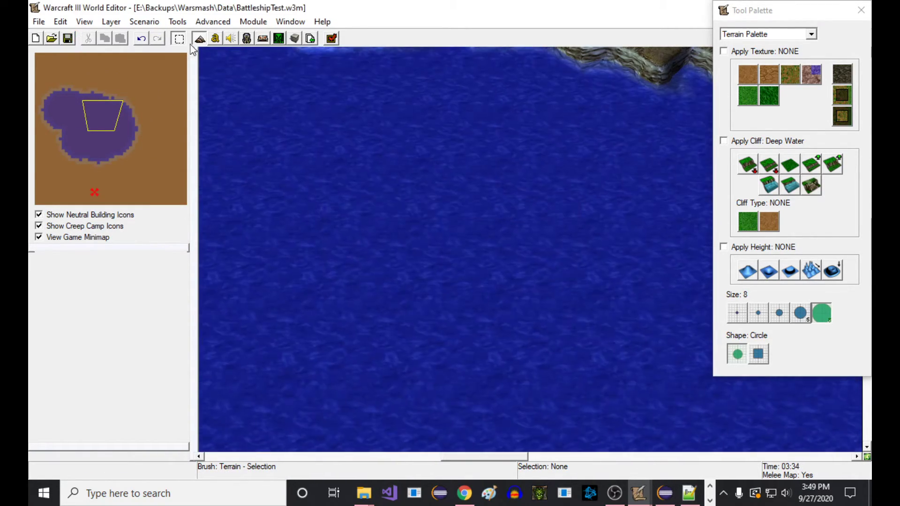
In the Object Editor, set the Human Battleship's Model File to the imported war3mapImported\ShipBark_Attack_03.mdx
click(242, 41)
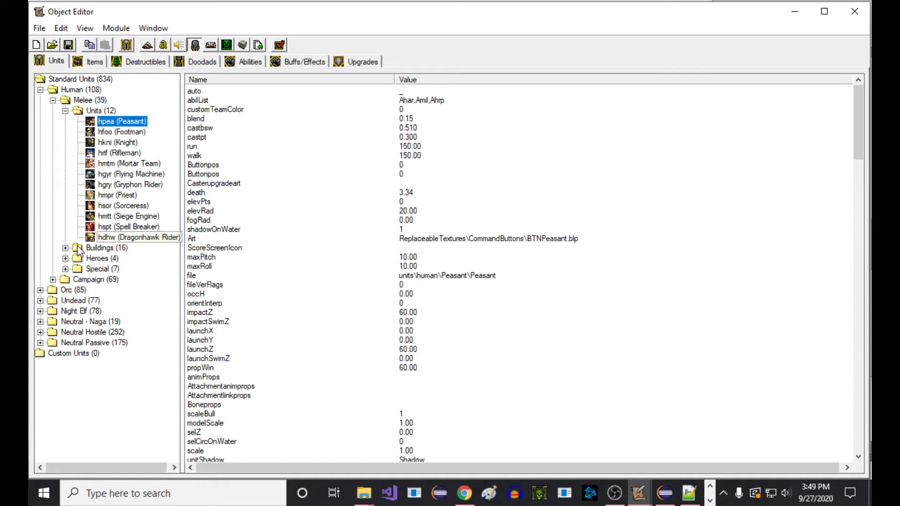
click(53, 280)
click(96, 310)
click(413, 284)
double_click(425, 275)
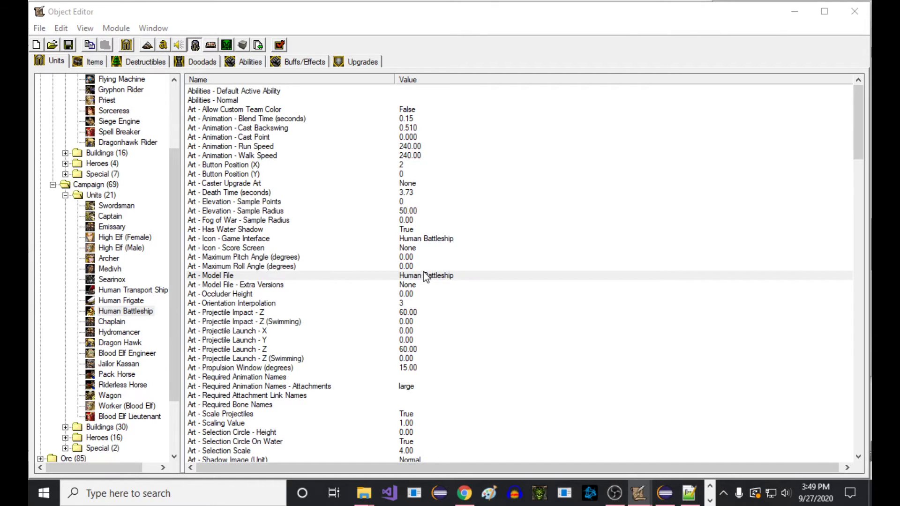
click(254, 252)
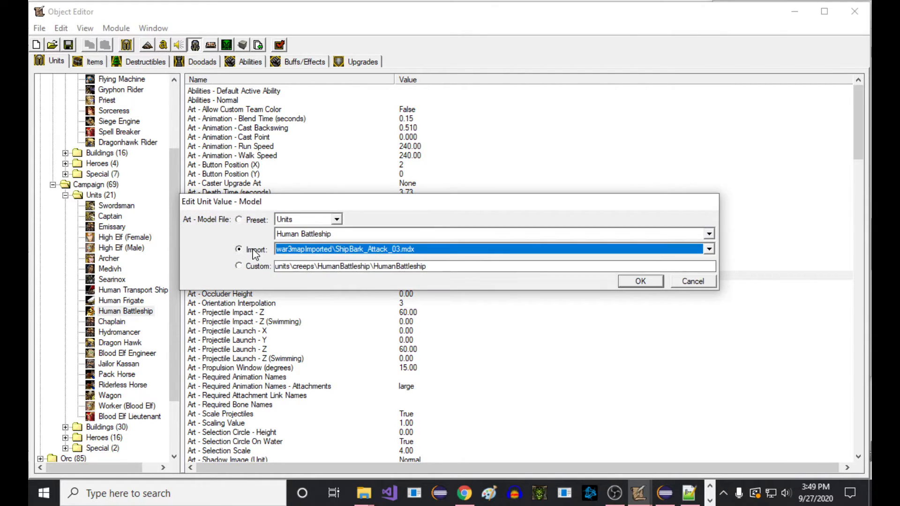
click(666, 494)
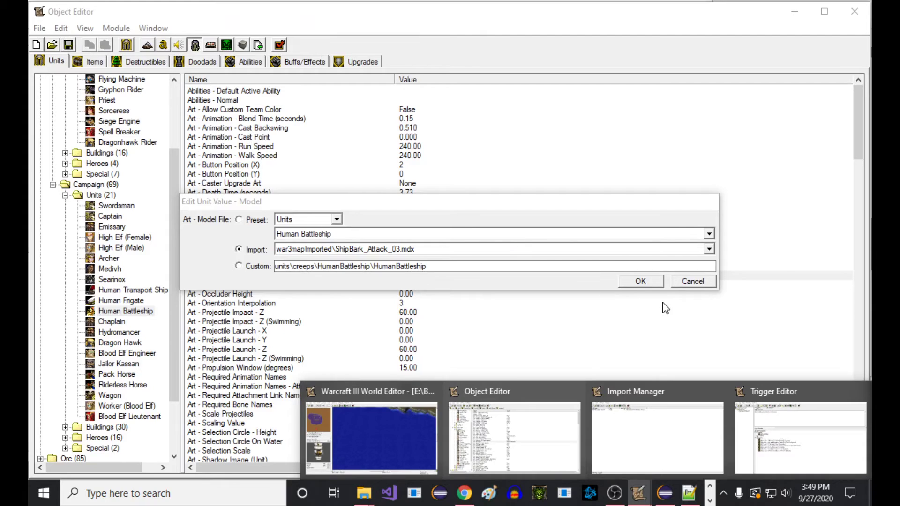
click(649, 283)
Place two Player 1 (Red) Human Battleships from the Human Campaign units side by side on the lake
click(798, 14)
click(783, 35)
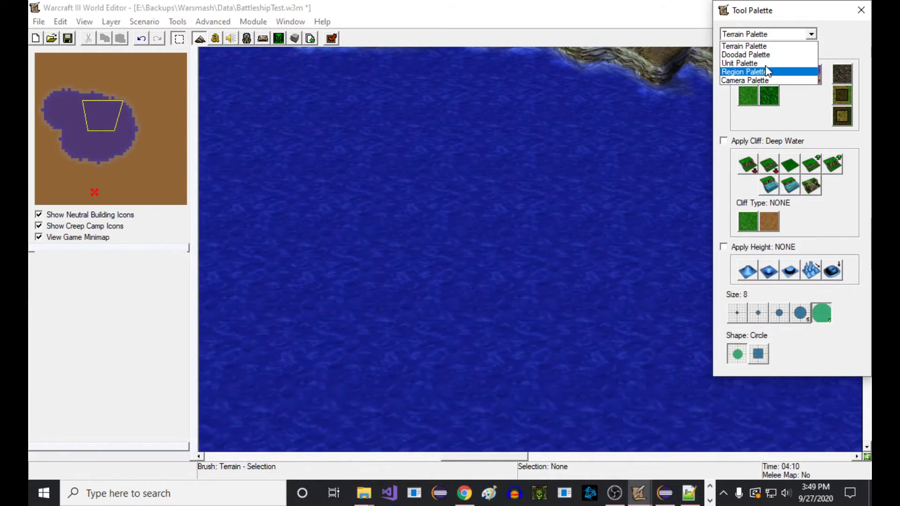
click(746, 63)
click(830, 71)
click(811, 91)
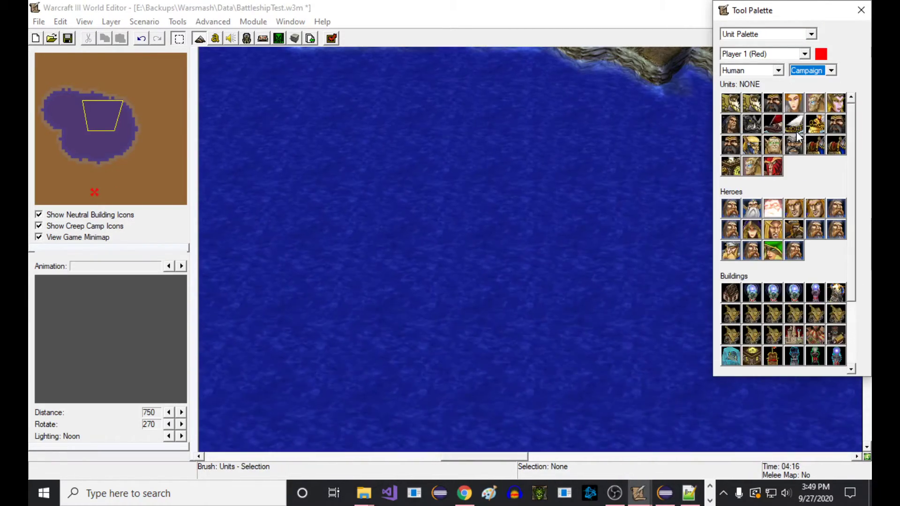
click(816, 127)
click(368, 221)
click(600, 249)
key(Escape)
Select the placed battleships in turn to check them on the water
right_drag(473, 285, 465, 321)
click(594, 296)
click(454, 399)
click(600, 251)
ctrl+click(564, 379)
click(328, 216)
ctrl+click(401, 363)
right_drag(433, 355, 434, 329)
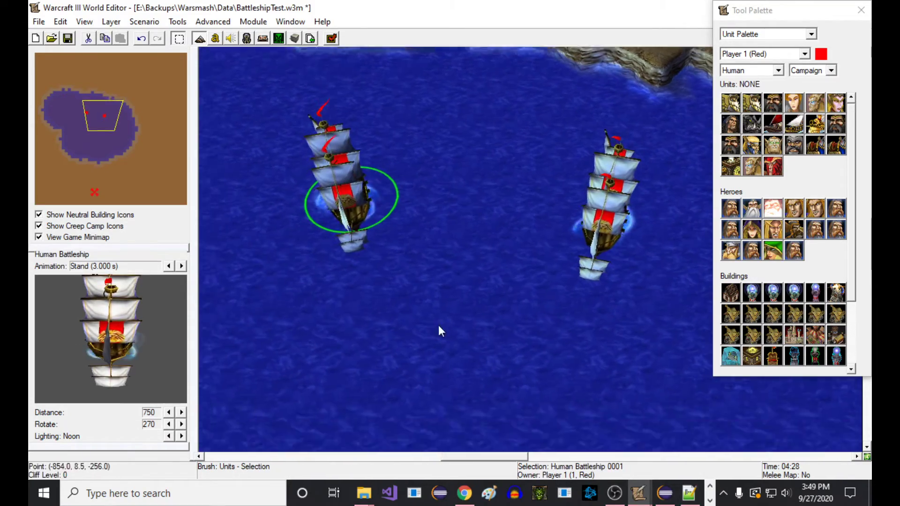
click(434, 329)
Save the map, dismiss the reminders, launch it as a test in Warcraft III, and continue the game past the victory dialog
click(68, 39)
key(Return)
key(Return)
key(Return)
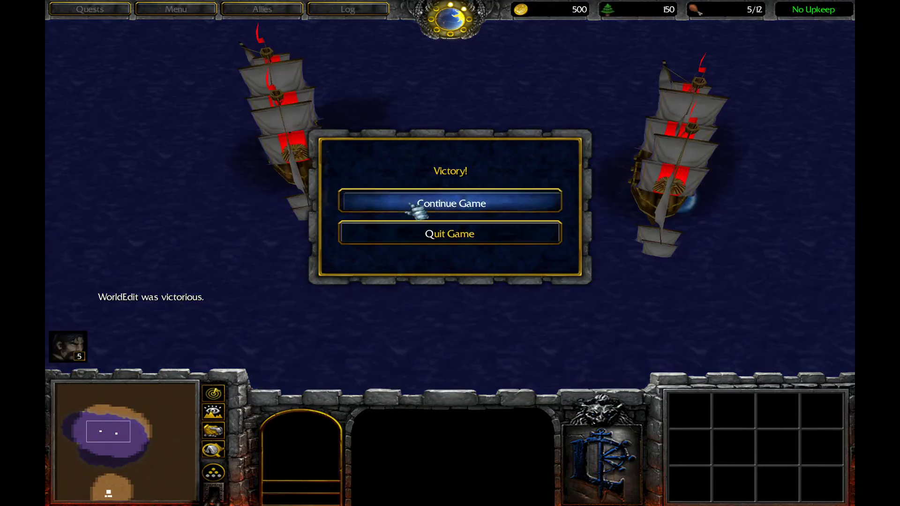
click(412, 207)
Select one Human Battleship and sail it across the water below the other ship
click(323, 220)
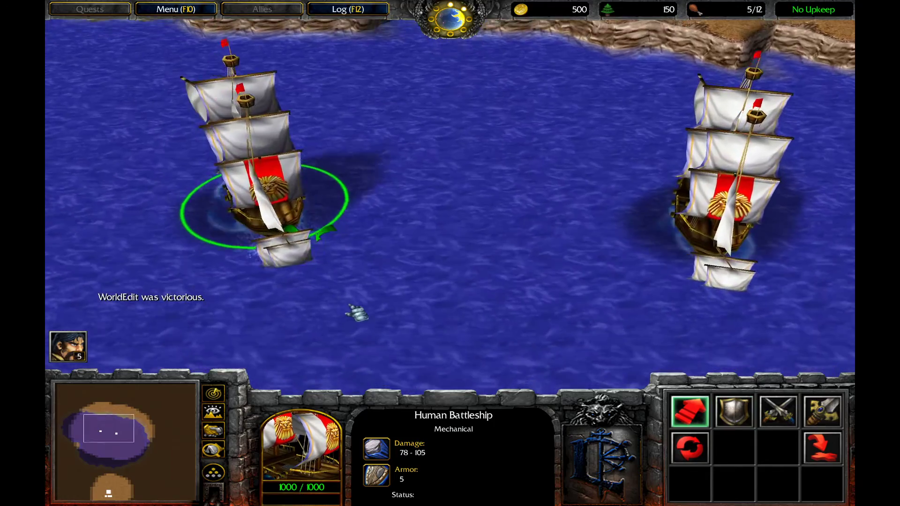
scroll(359, 304, down, 3)
middle_drag(419, 294, 370, 208)
right_click(368, 207)
right_click(507, 282)
right_click(597, 292)
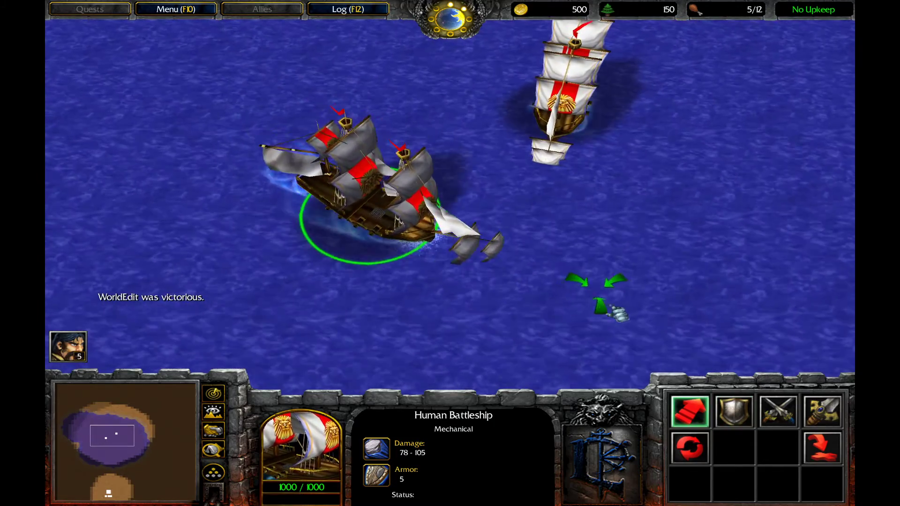
right_click(633, 293)
right_click(827, 218)
scroll(746, 248, up, 2)
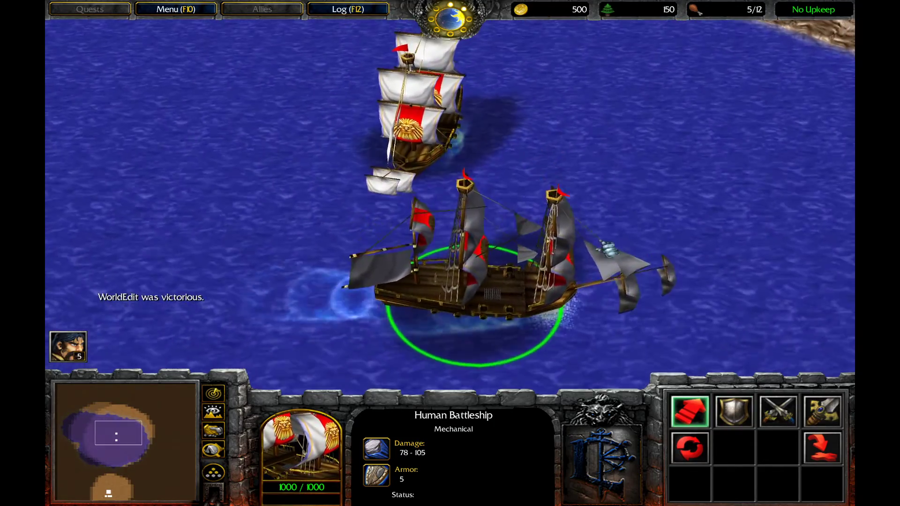
Order the selected battleship to attack the other one and examine its cannon fire up close
key(a)
click(448, 172)
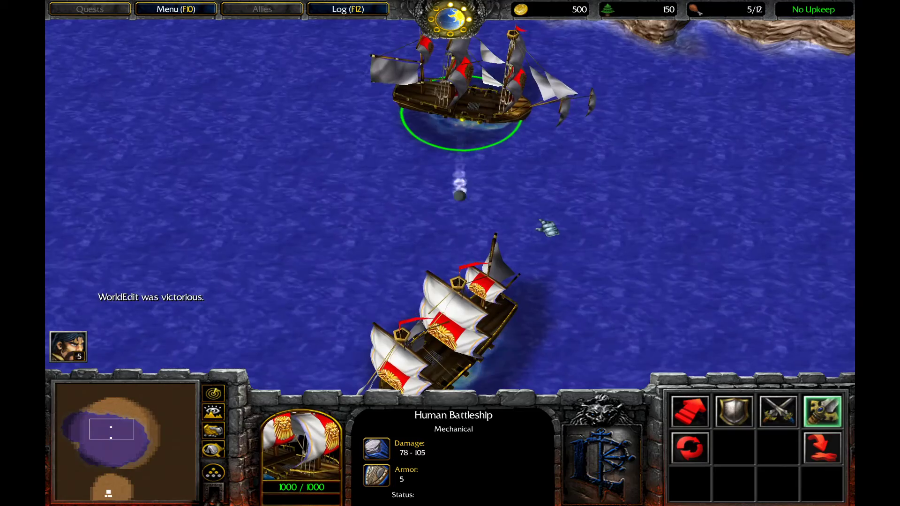
scroll(475, 198, up, 5)
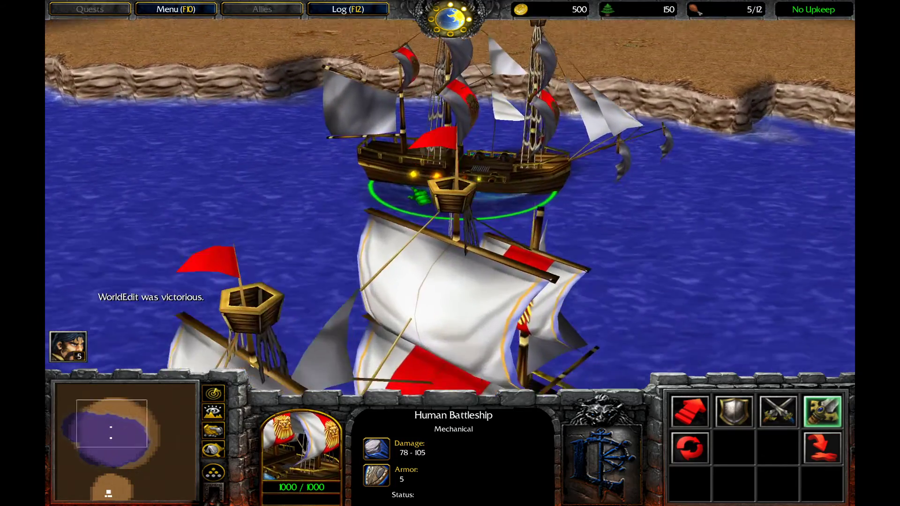
scroll(416, 234, up, 3)
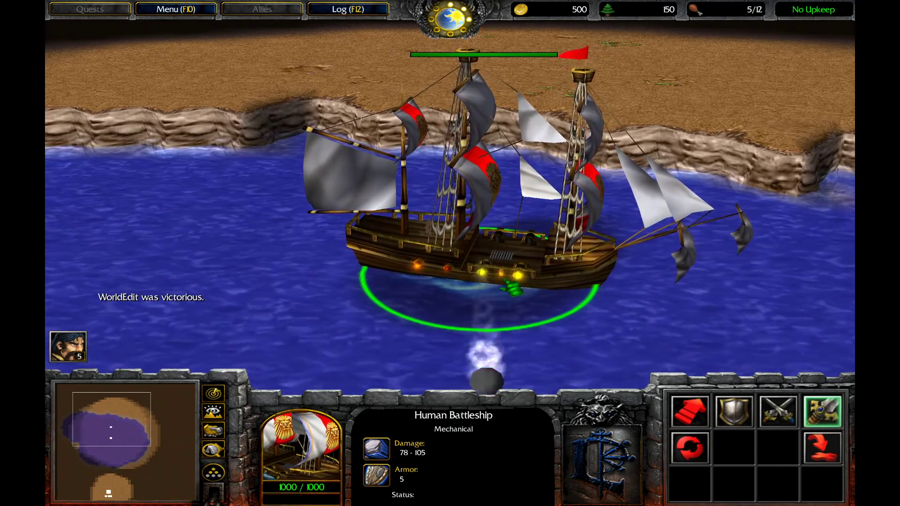
scroll(504, 283, down, 5)
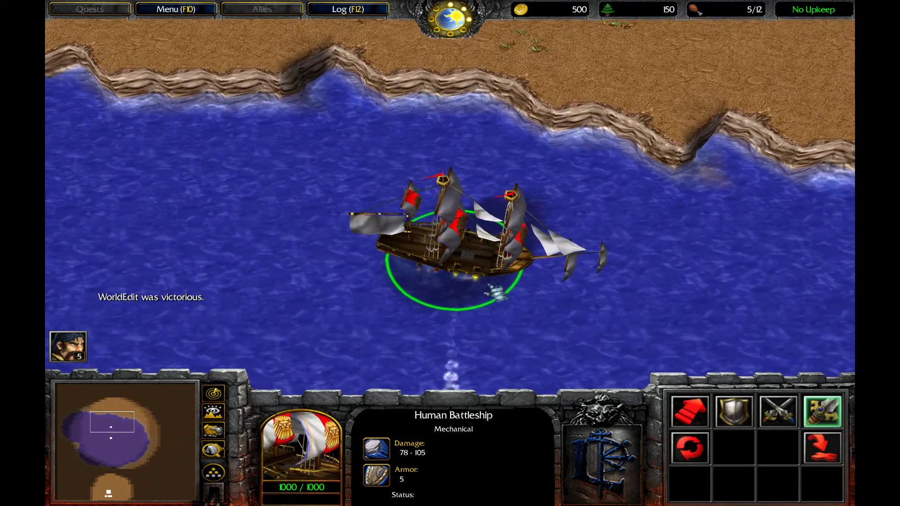
middle_drag(498, 293, 484, 259)
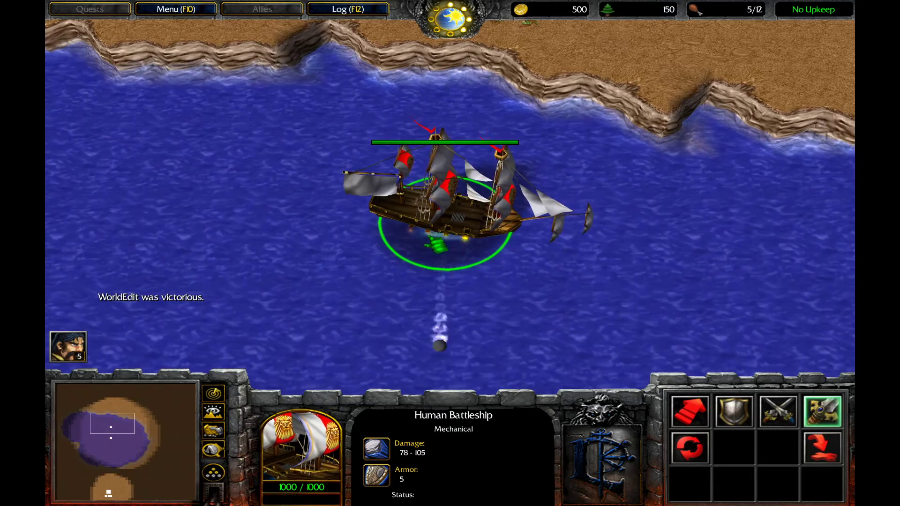
Stop the battleship and sail it in different directions to inspect the model from several angles
key(s)
middle_drag(434, 255, 485, 184)
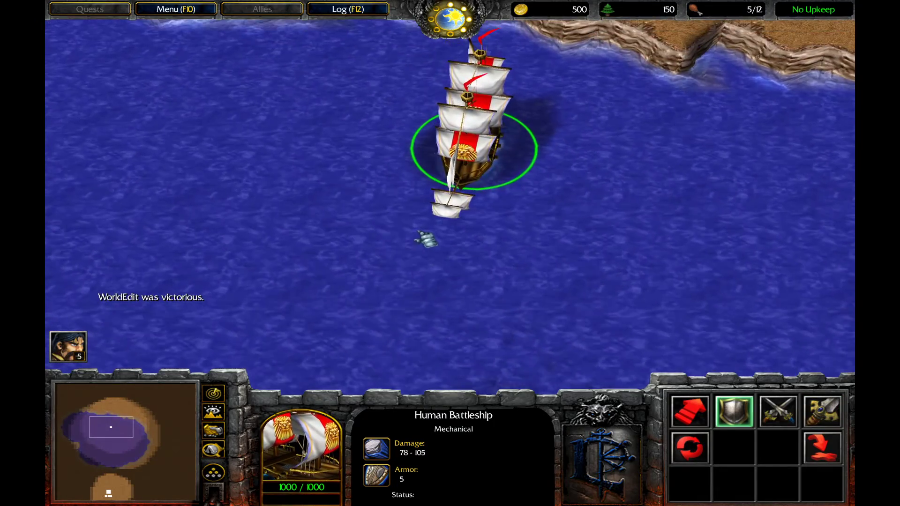
right_click(404, 212)
right_click(520, 233)
middle_drag(518, 254, 480, 215)
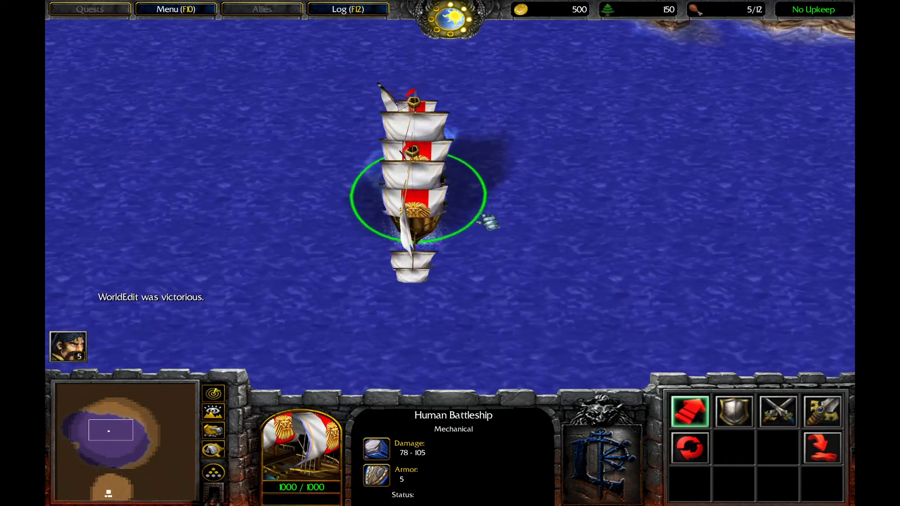
key(s)
scroll(474, 268, up, 5)
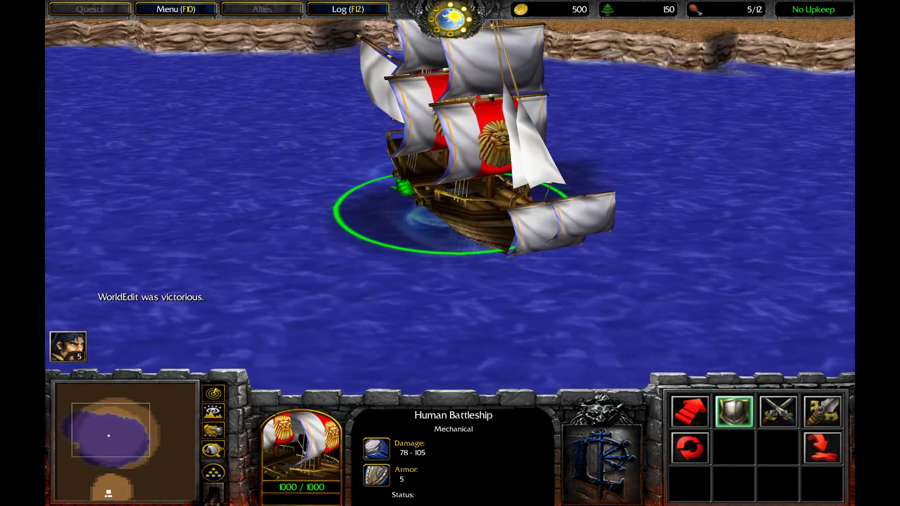
right_click(565, 94)
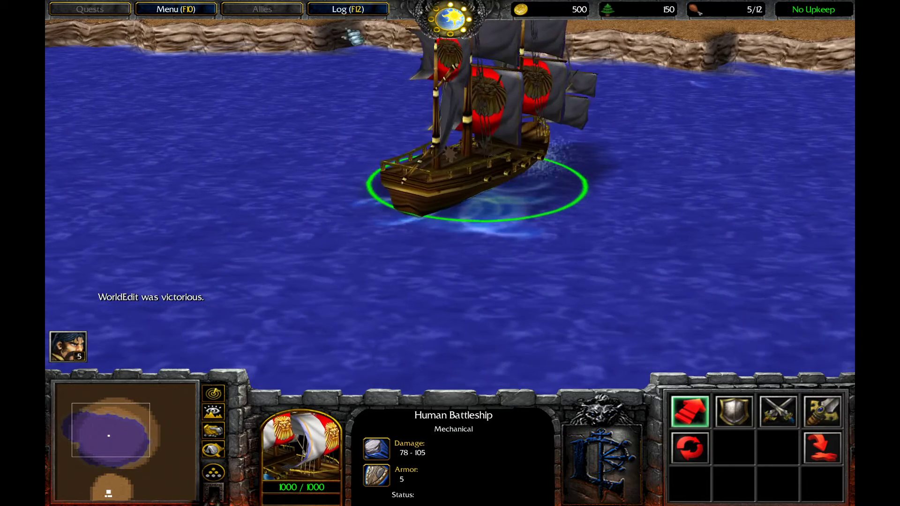
Exit the test game and confirm the exit
key(F10)
click(382, 267)
key(x)
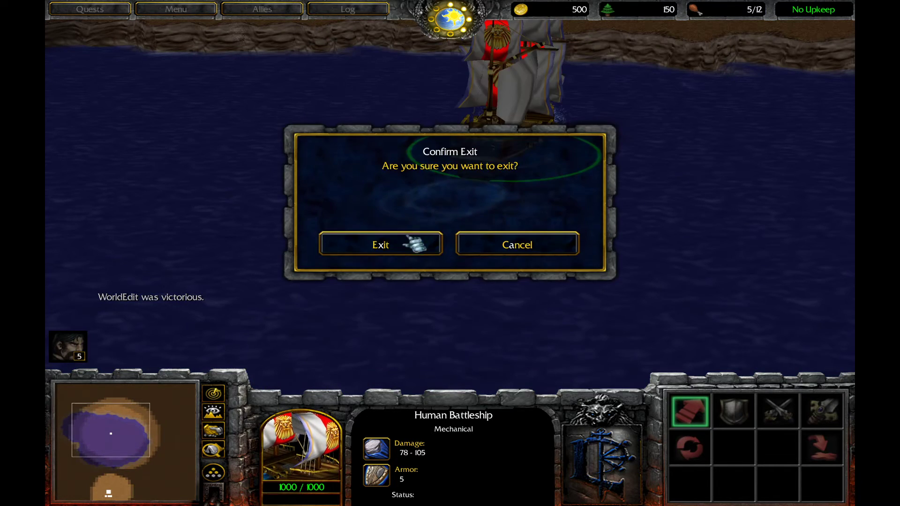
click(414, 235)
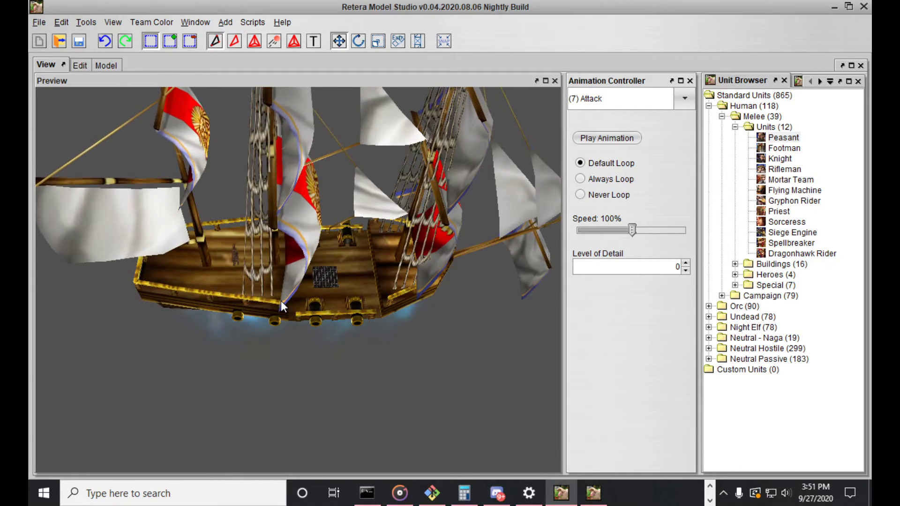
In Retera Model Studio, save the ship model as ShipBark_Attack_03 in Warcraft III Model Files (.mdl) format in the ShipsPack[01.11.16] folder
drag(281, 300, 305, 281)
scroll(304, 281, up, 2)
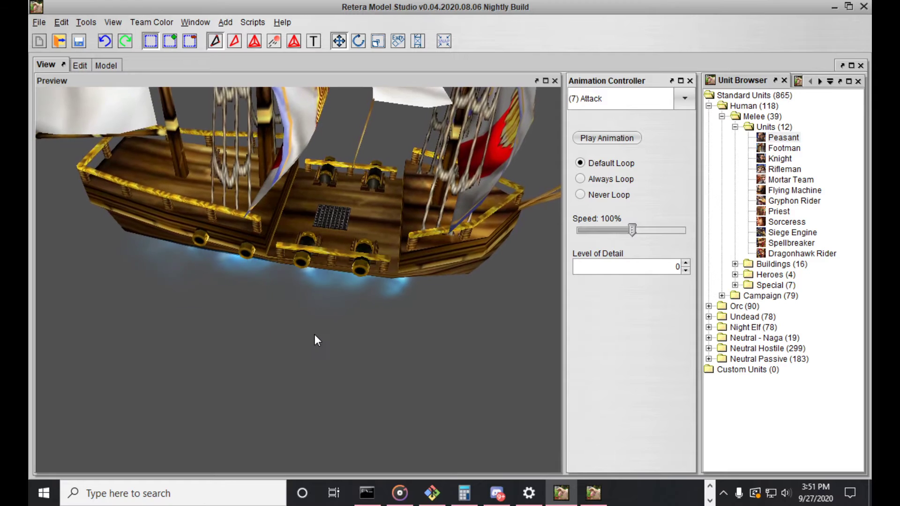
scroll(314, 334, down, 3)
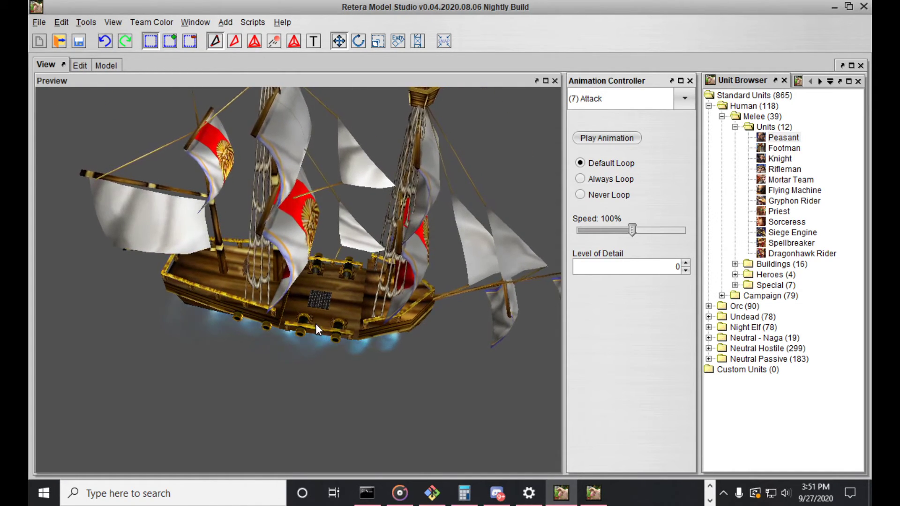
click(39, 22)
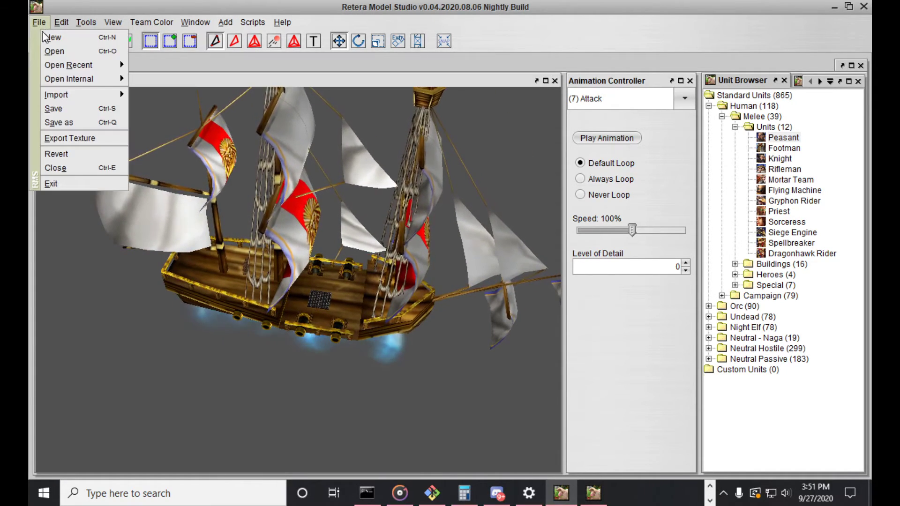
click(56, 121)
click(450, 336)
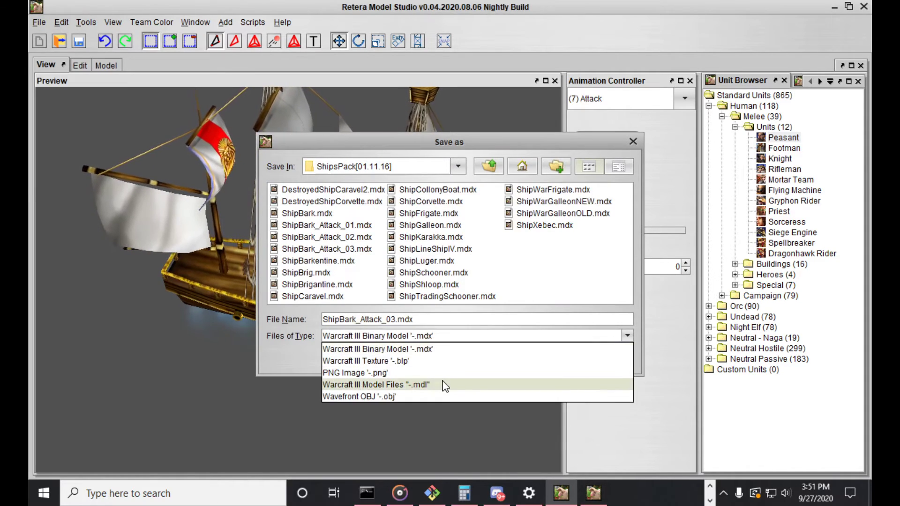
click(422, 384)
click(568, 361)
click(711, 500)
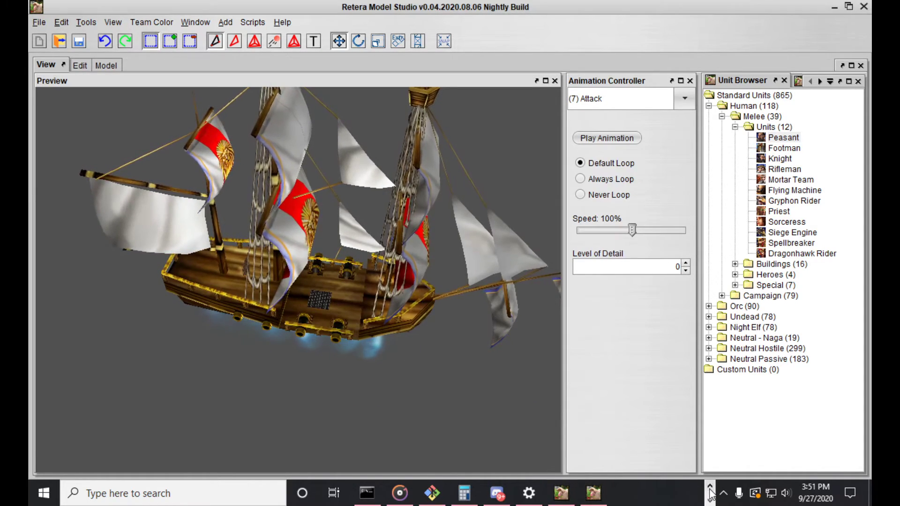
Open ShipBark_Attack_03.mdl from the ShipsPack[01.11.16] folder in Notepad++
mouse_move(372, 496)
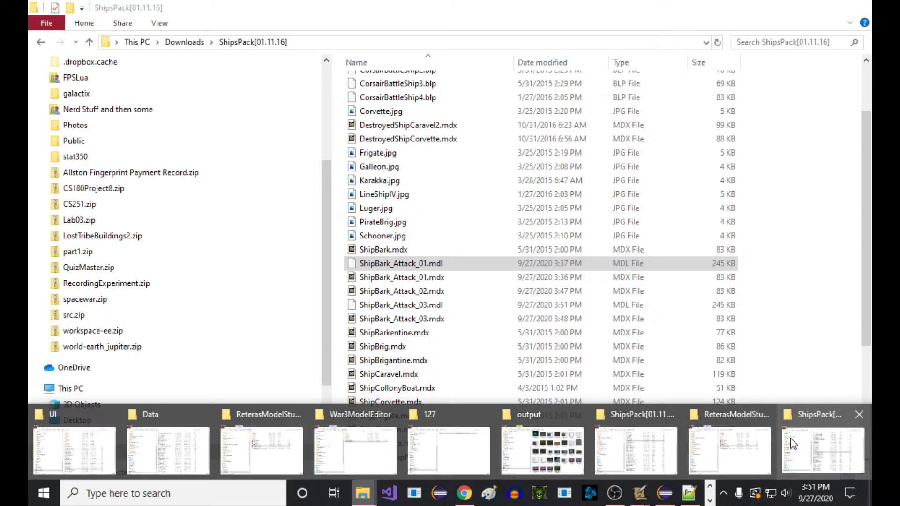
click(821, 441)
click(417, 306)
right_click(418, 309)
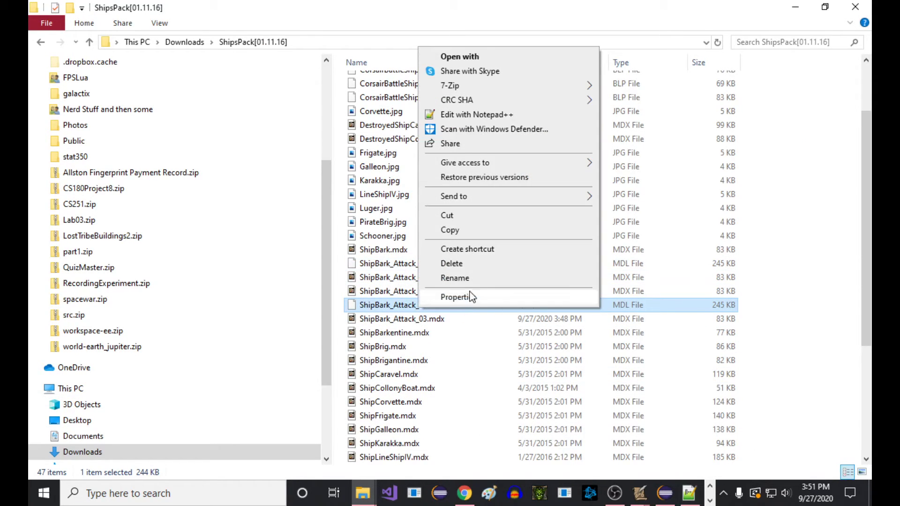
click(479, 127)
Search the model text for "cannon" and examine the DontInterp line in that particle emitter's Translation block
key(ctrl+f)
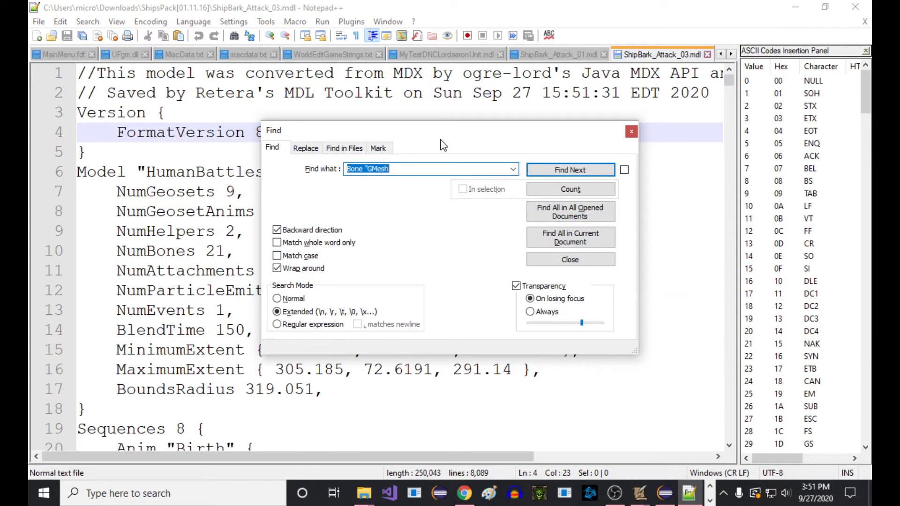
text(P)
text(cannon)
key(Return)
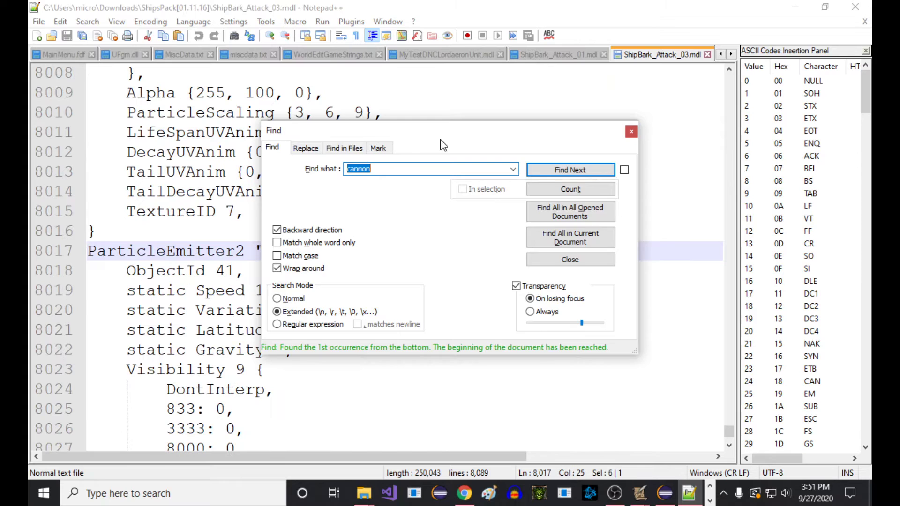
key(Escape)
scroll(426, 167, down, 12)
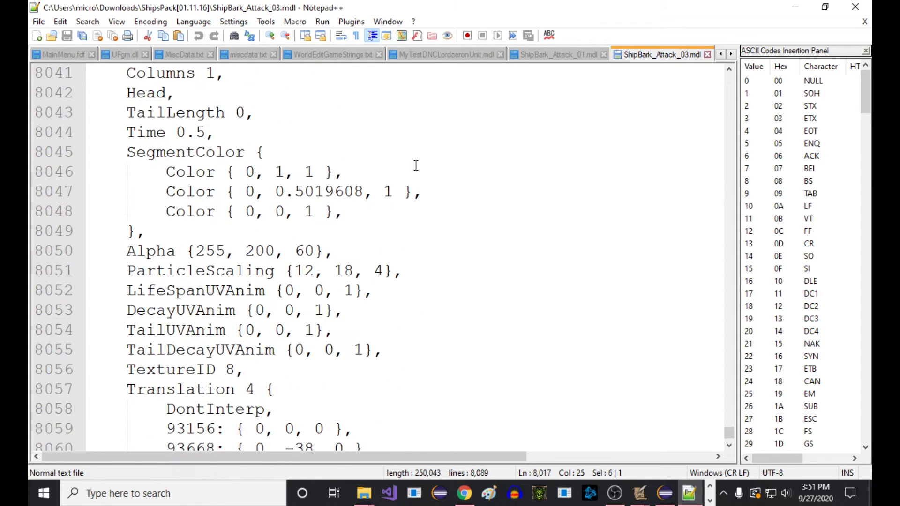
click(201, 158)
double_click(213, 175)
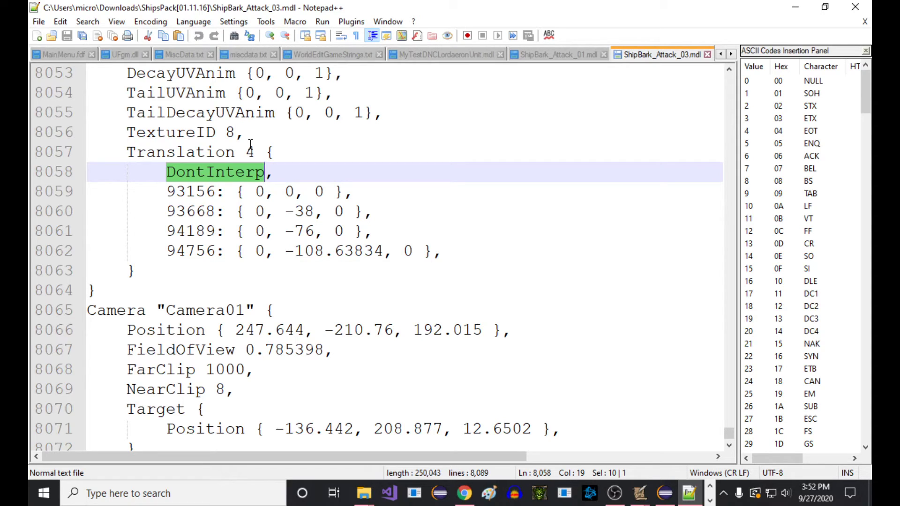
In the World Editor's Object Editor, set the Human Battleship's Art - Animation - Blend Time (seconds) to 0.00
click(646, 495)
click(407, 438)
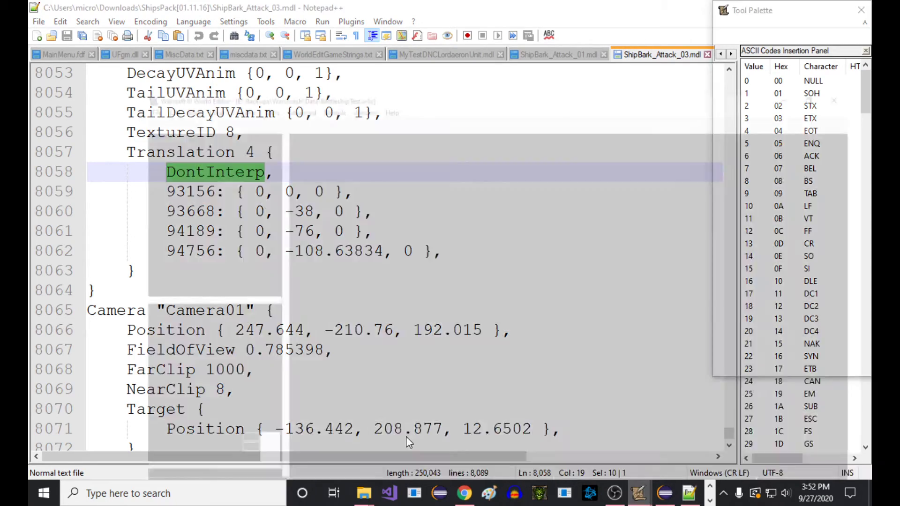
key(F6)
click(445, 176)
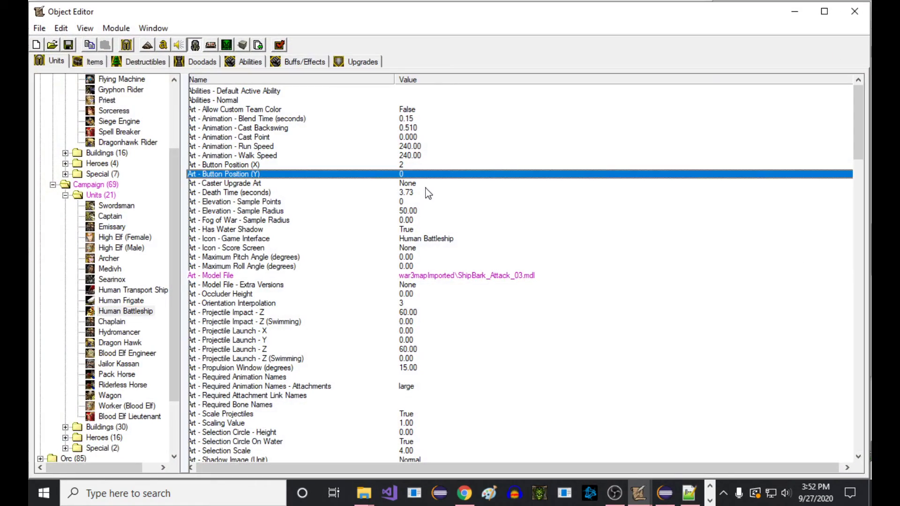
double_click(409, 120)
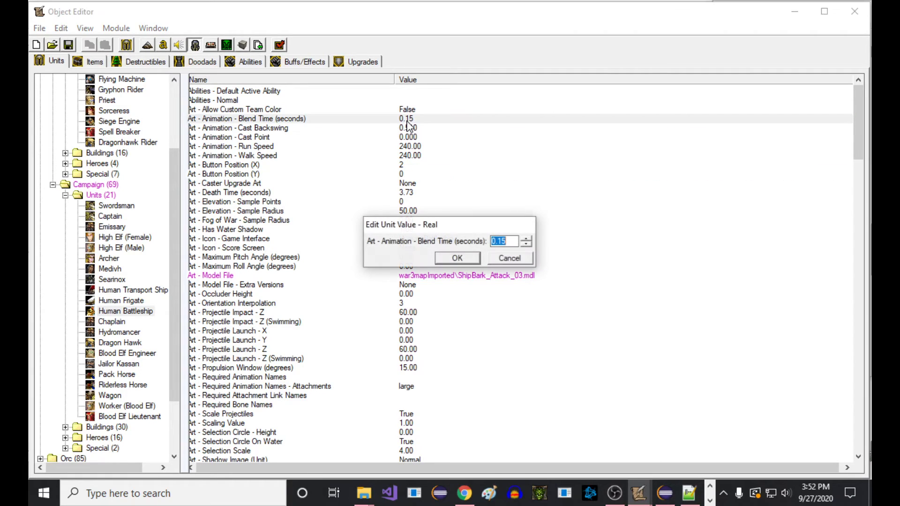
text(0.0)
key(Return)
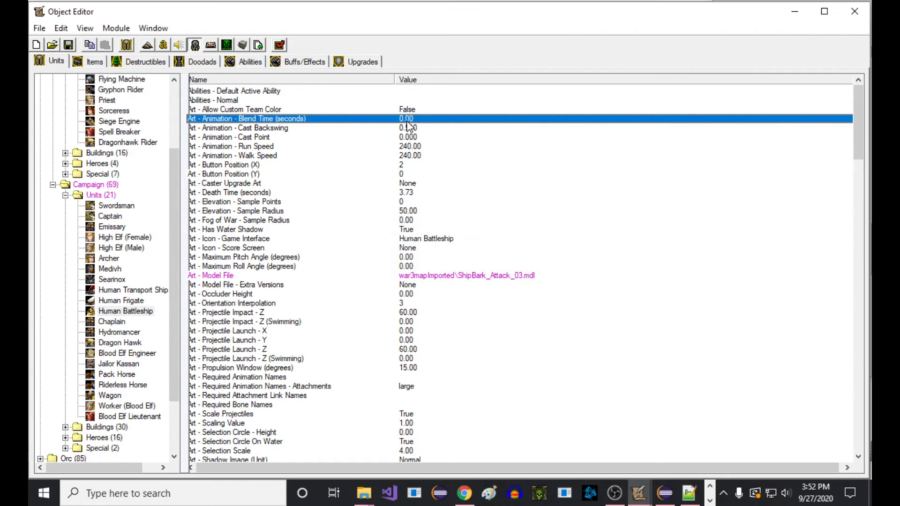
Launch a test game of the map and bring the battleships on the lake into view
click(795, 13)
click(73, 39)
key(Return)
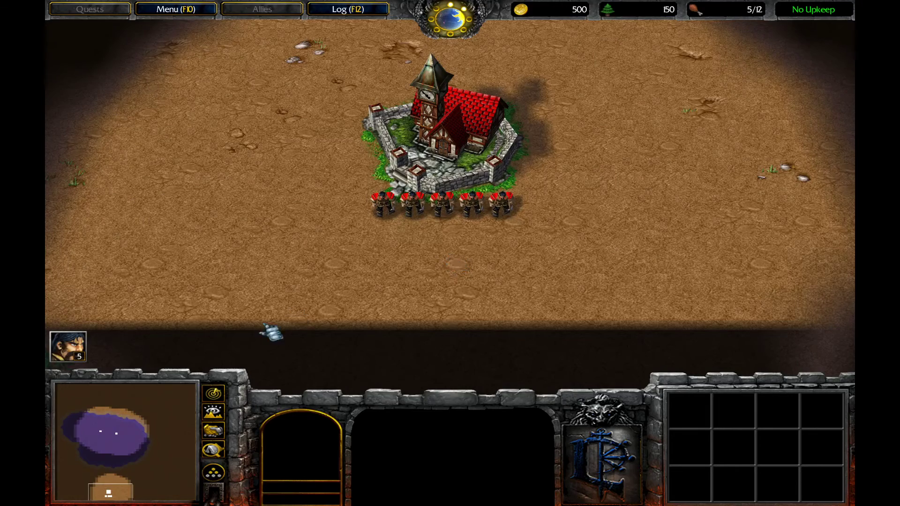
drag(146, 422, 119, 426)
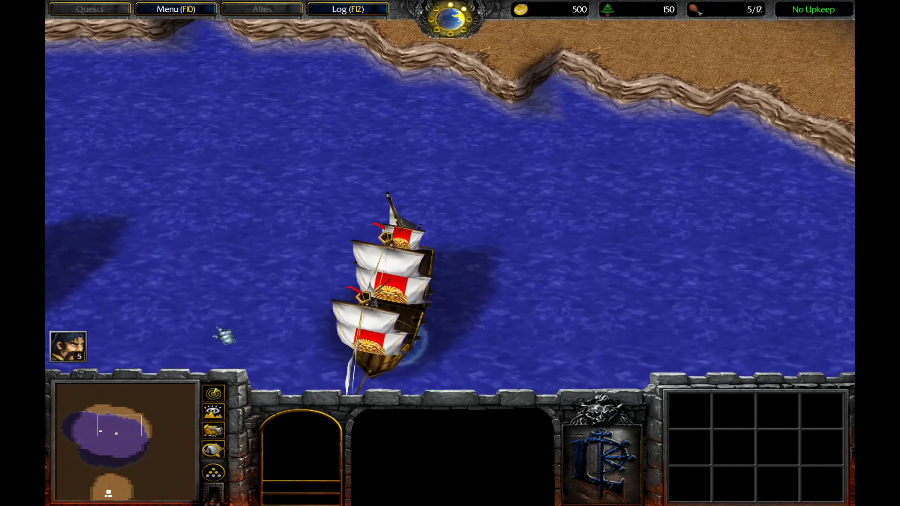
Select one of the battleships and sail it to several points on the lake to watch how it turns
click(358, 204)
middle_drag(316, 224, 464, 172)
click(134, 213)
right_click(270, 205)
right_click(308, 91)
drag(367, 139, 520, 230)
middle_drag(417, 263, 446, 210)
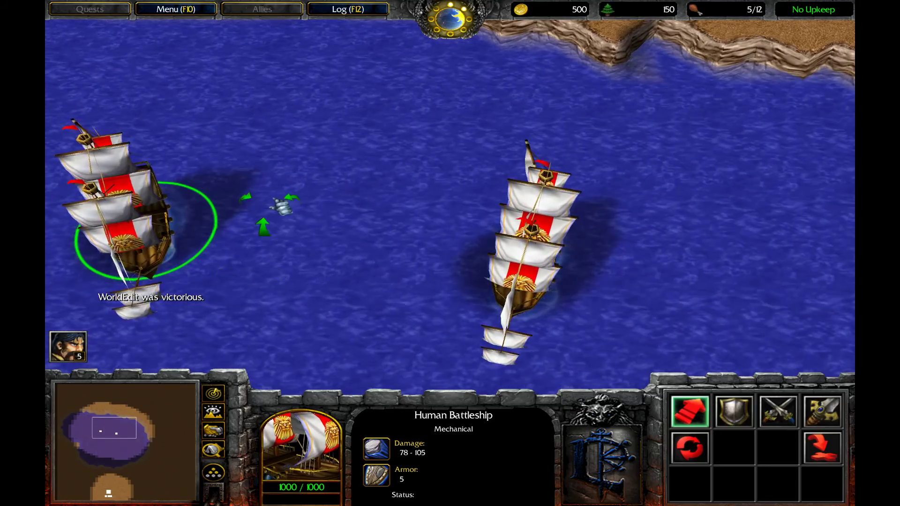
right_click(335, 261)
middle_drag(255, 198, 220, 160)
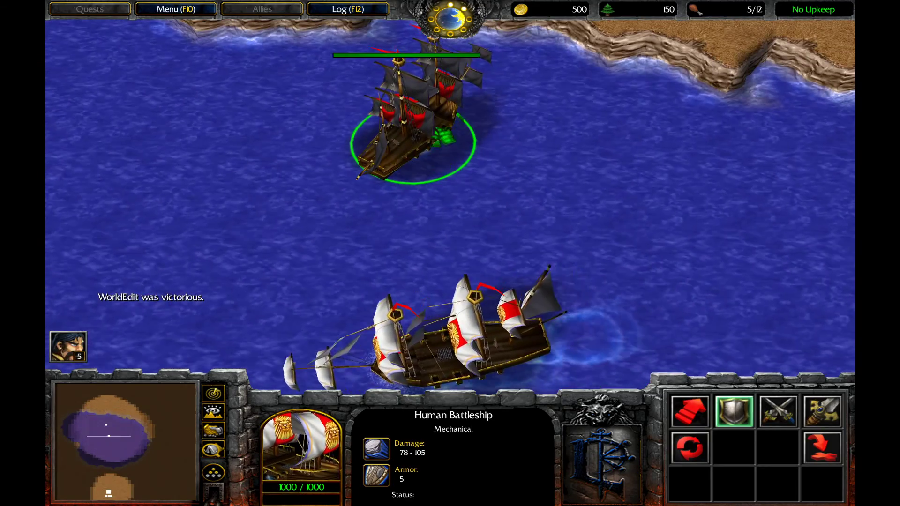
Order the selected battleship to attack the other battleship and examine its cannon fire from near and far
key(a)
click(460, 313)
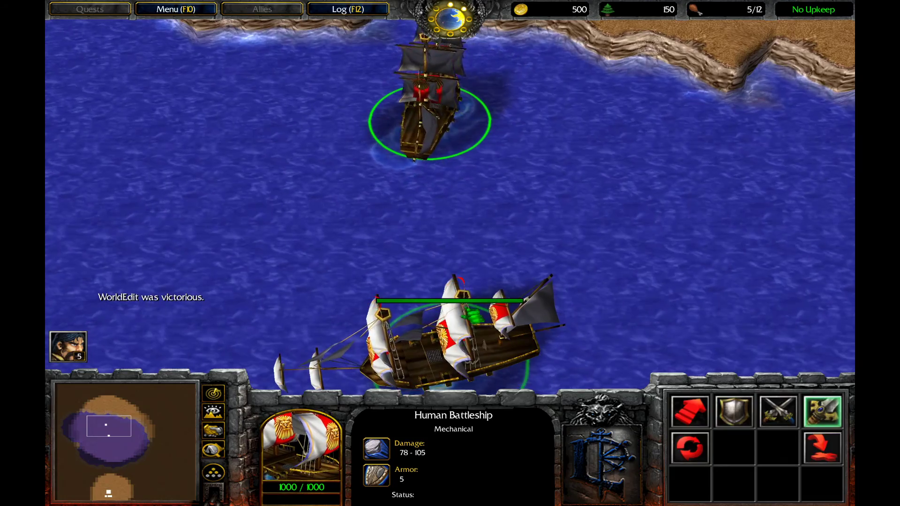
middle_drag(462, 228, 433, 272)
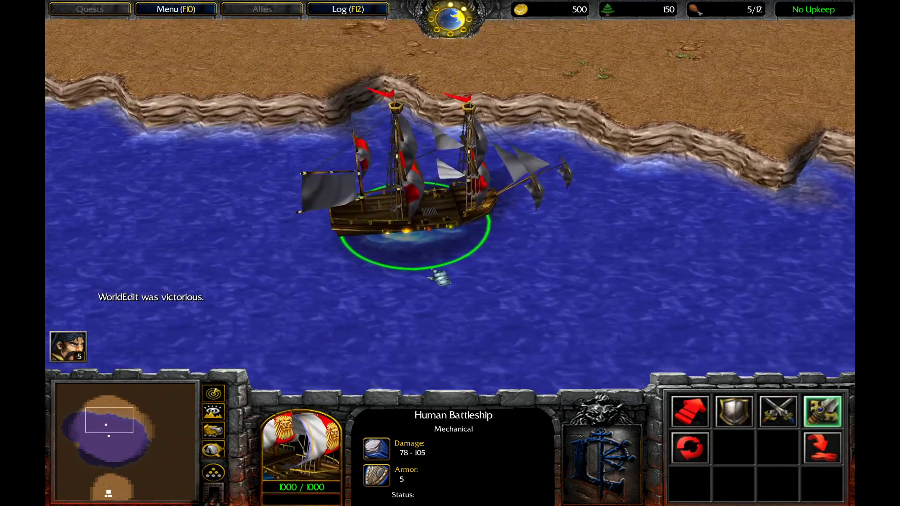
scroll(439, 277, up, 5)
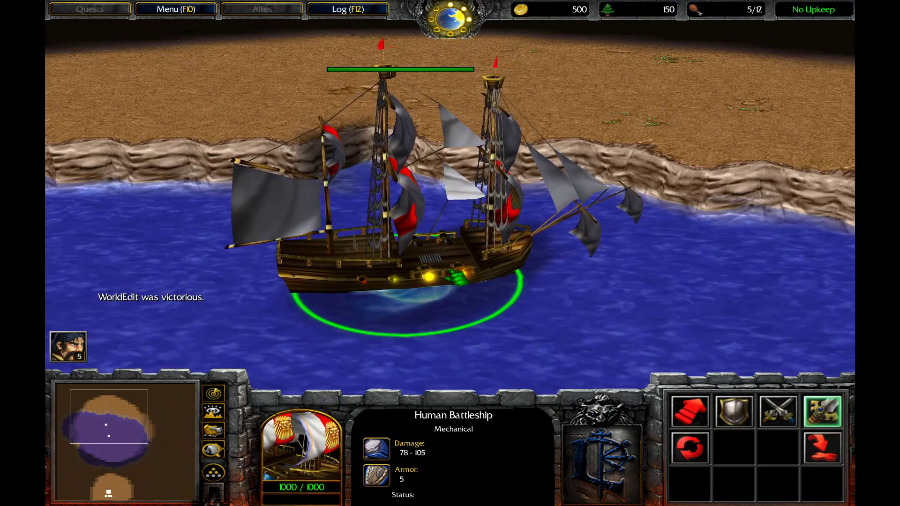
scroll(435, 269, down, 5)
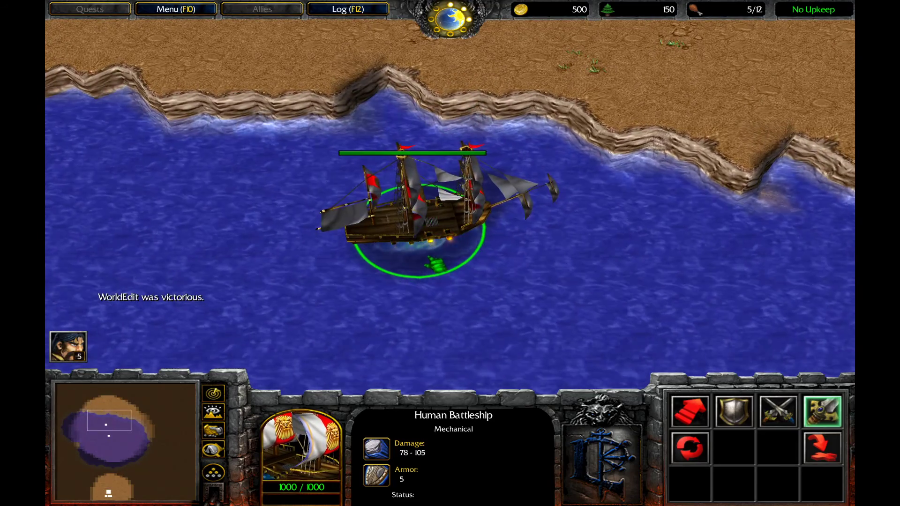
middle_drag(431, 264, 426, 269)
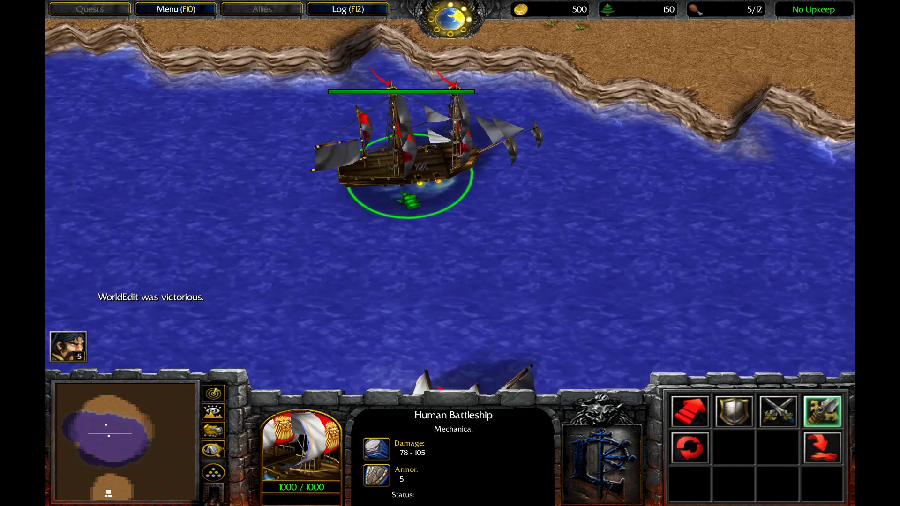
Interrupt the attack by sailing the battleship a short way, and order it to attack the damaged battleship again
right_click(474, 170)
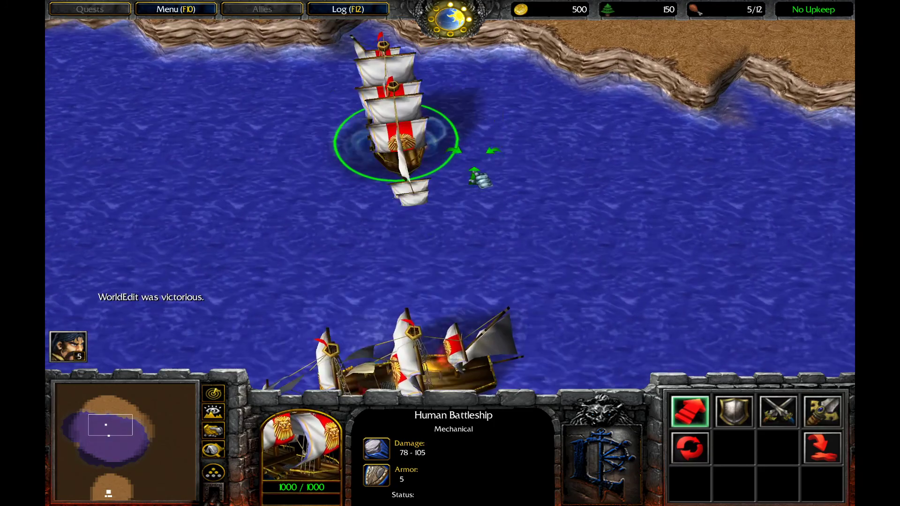
middle_drag(473, 227, 517, 197)
key(a)
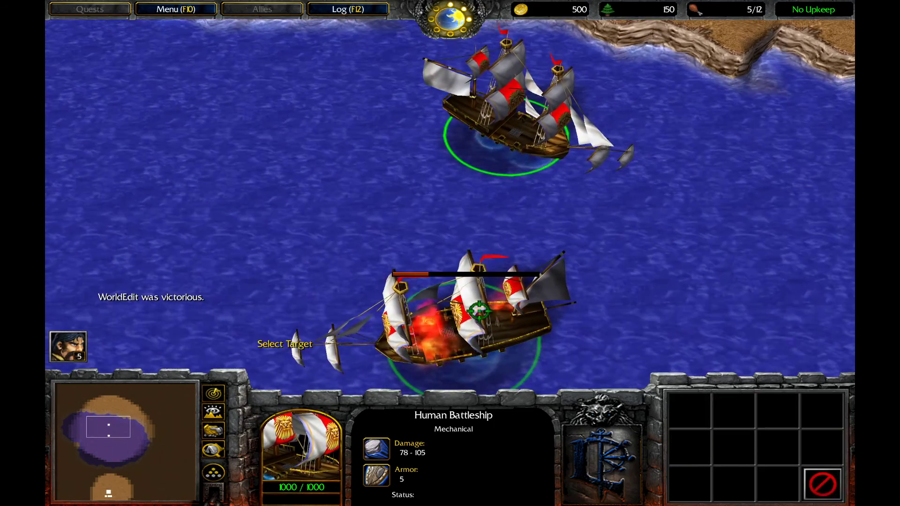
click(490, 327)
scroll(524, 299, up, 5)
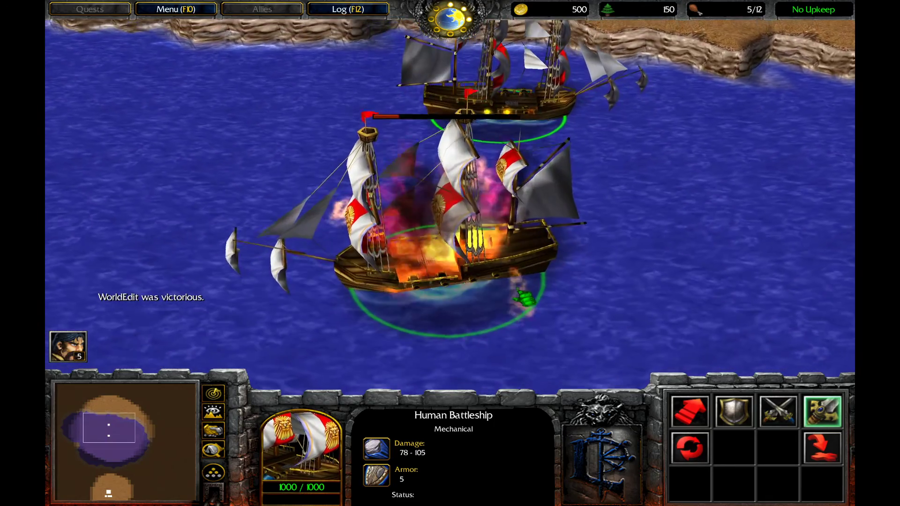
middle_drag(515, 206, 499, 225)
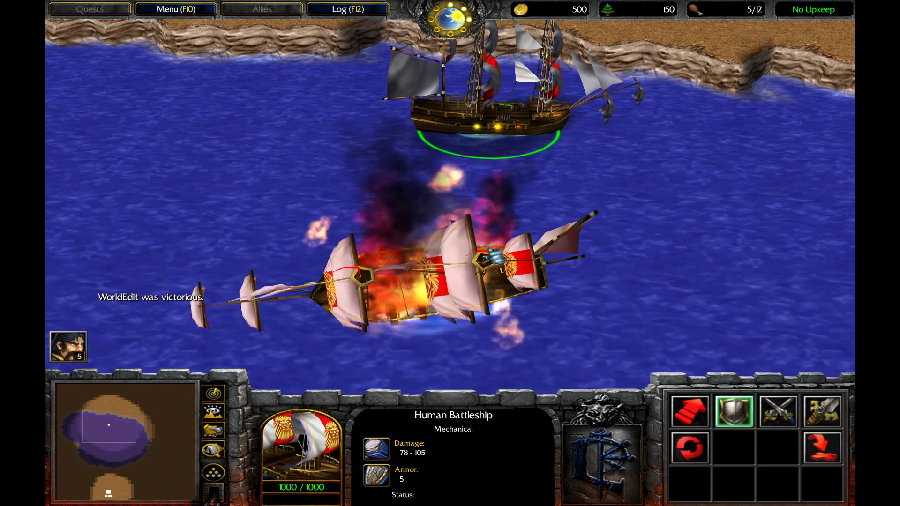
scroll(489, 244, down, 5)
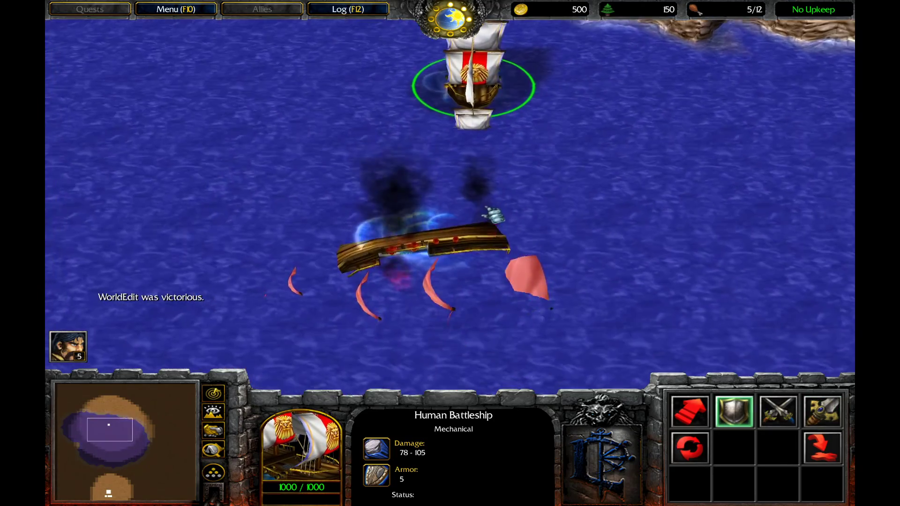
middle_drag(482, 205, 486, 242)
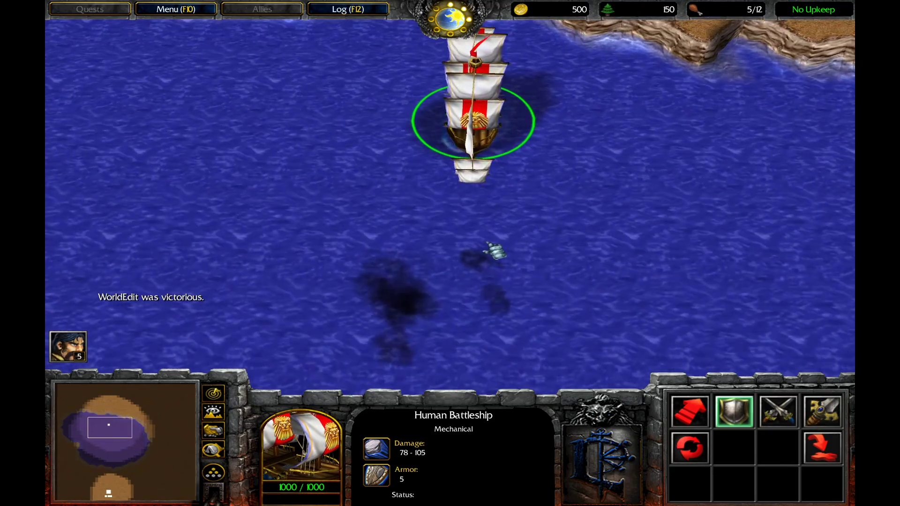
Sail the remaining battleship back and forth across the lake and examine its turning and movement
scroll(484, 304, up, 5)
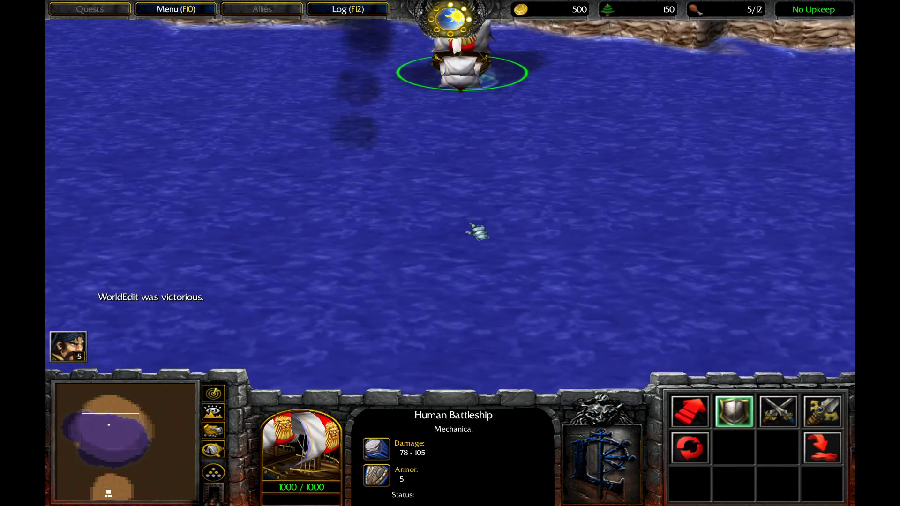
scroll(470, 225, down, 5)
middle_drag(450, 144, 470, 217)
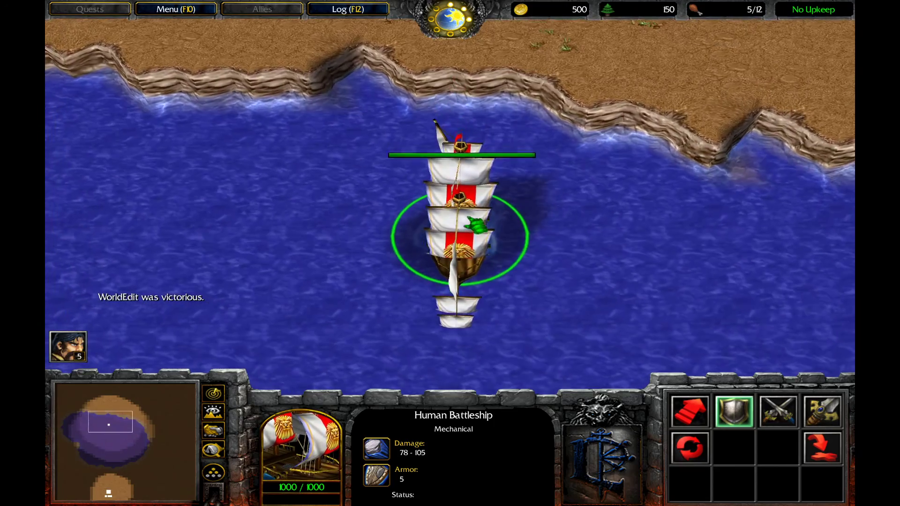
right_click(540, 266)
middle_drag(550, 281, 416, 182)
right_click(488, 237)
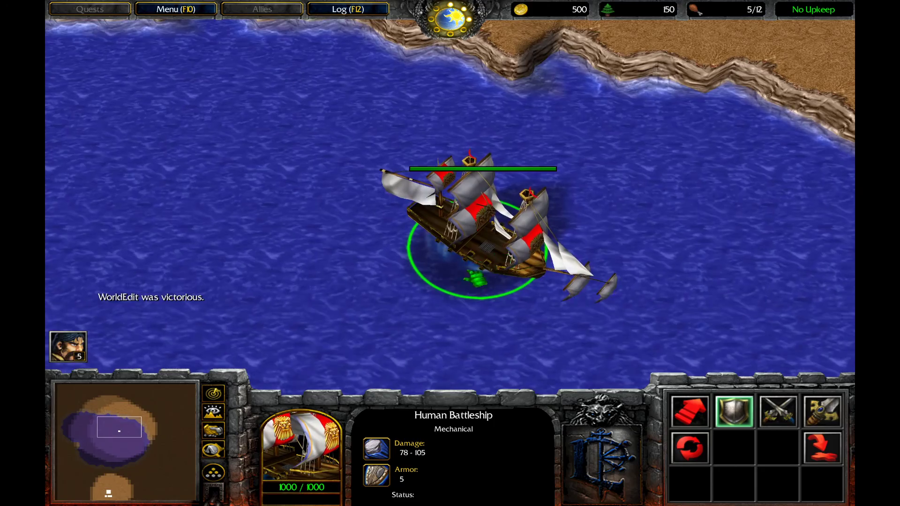
key(Down)
right_click(396, 242)
key(Left)
right_click(480, 234)
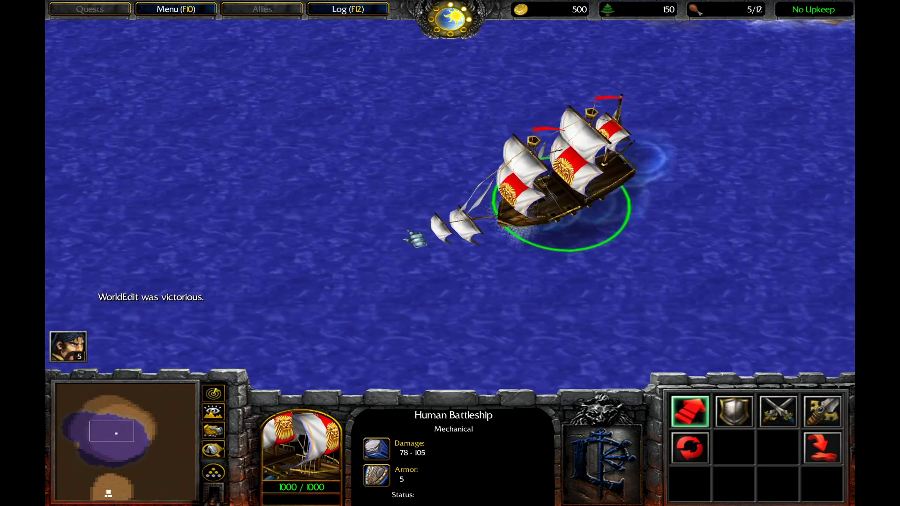
middle_drag(417, 238, 454, 249)
middle_drag(404, 227, 490, 247)
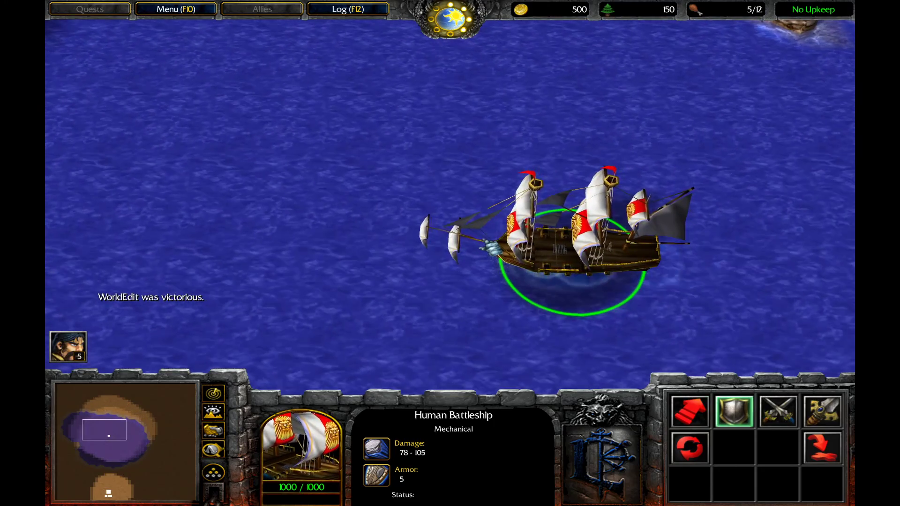